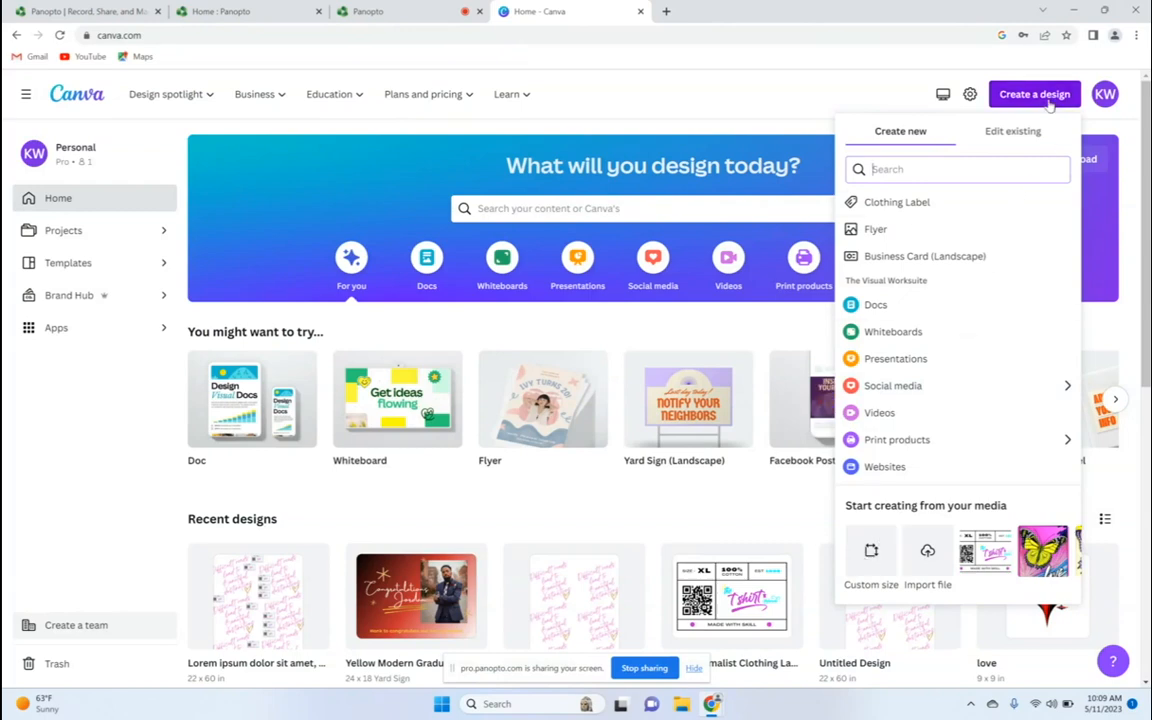
Create a new custom-size design measuring 22 × 60 in
{"action": "left_click", "coordinate": [870, 563]}
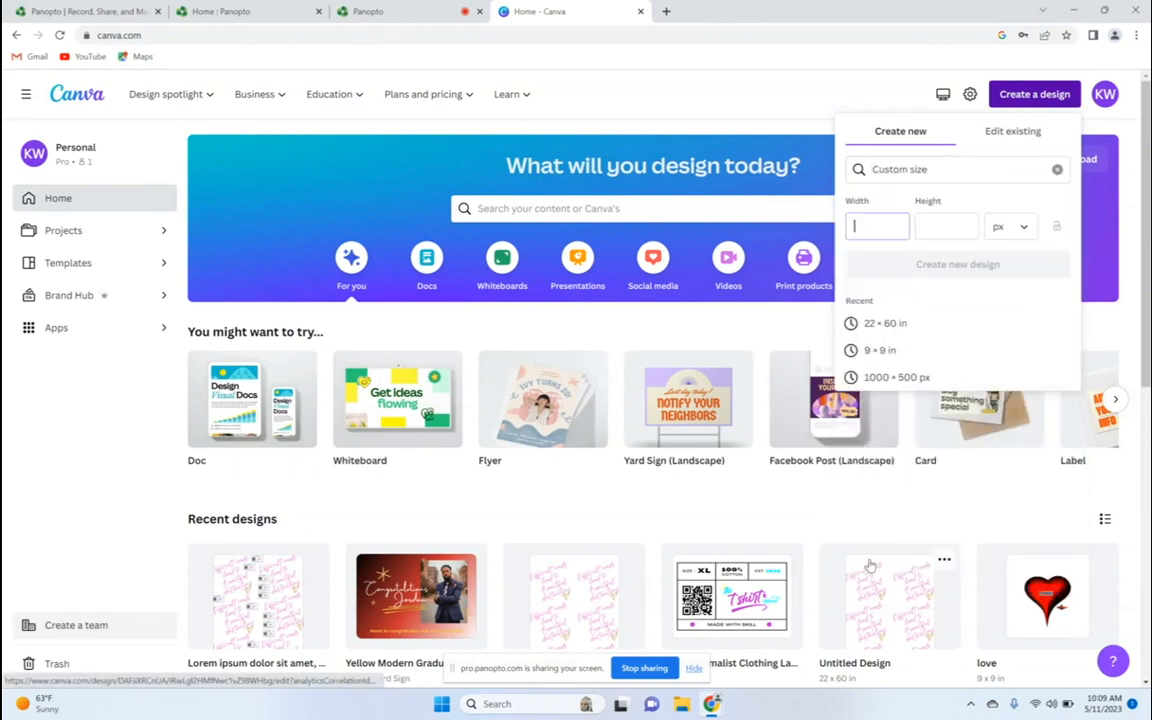
{"action": "left_click", "coordinate": [1022, 227]}
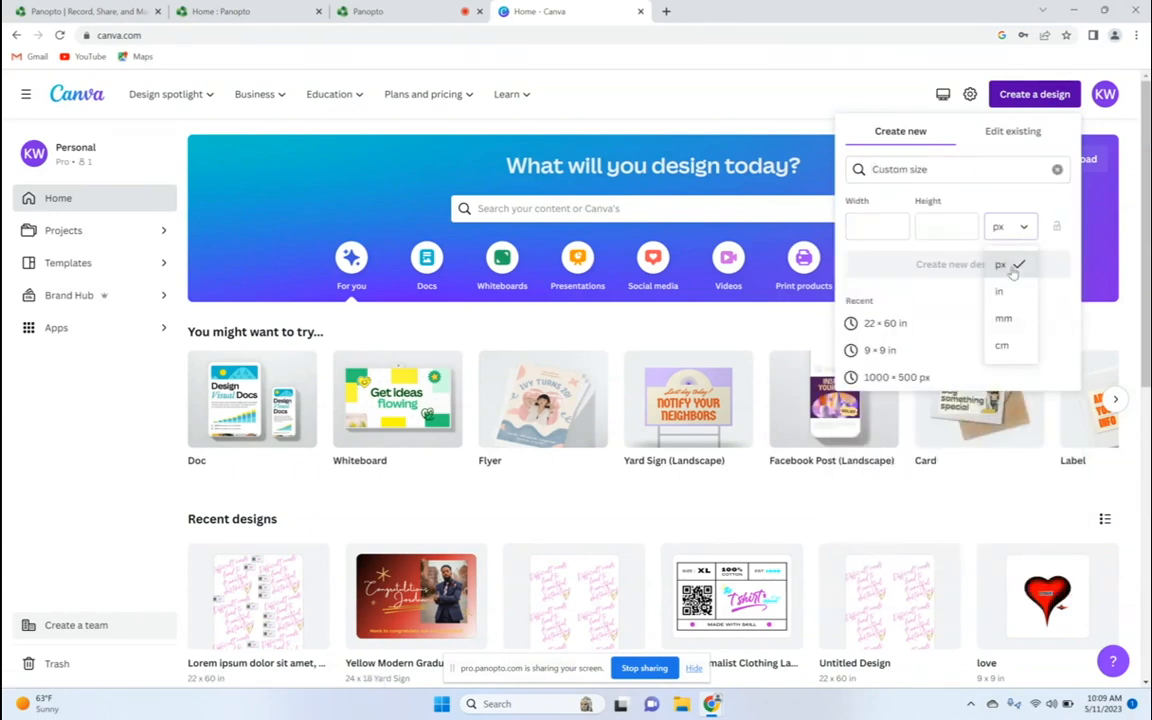
{"action": "left_click", "coordinate": [999, 296]}
{"action": "left_click", "coordinate": [877, 227]}
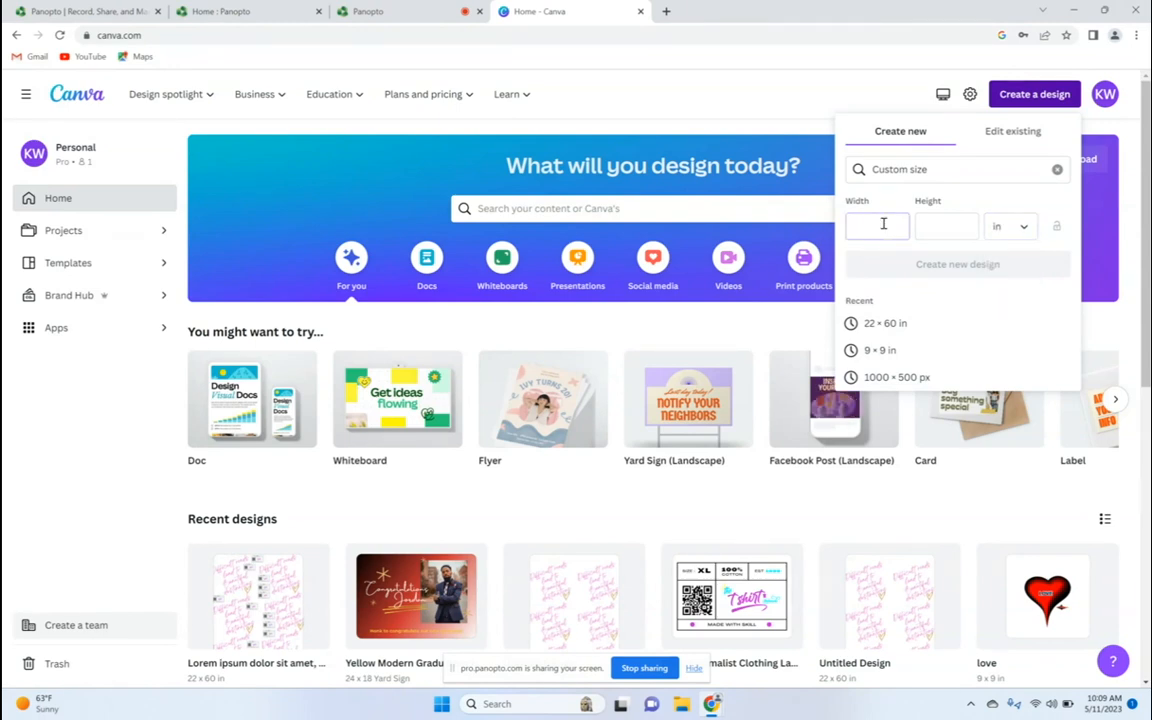
{"action": "type", "text": "22"}
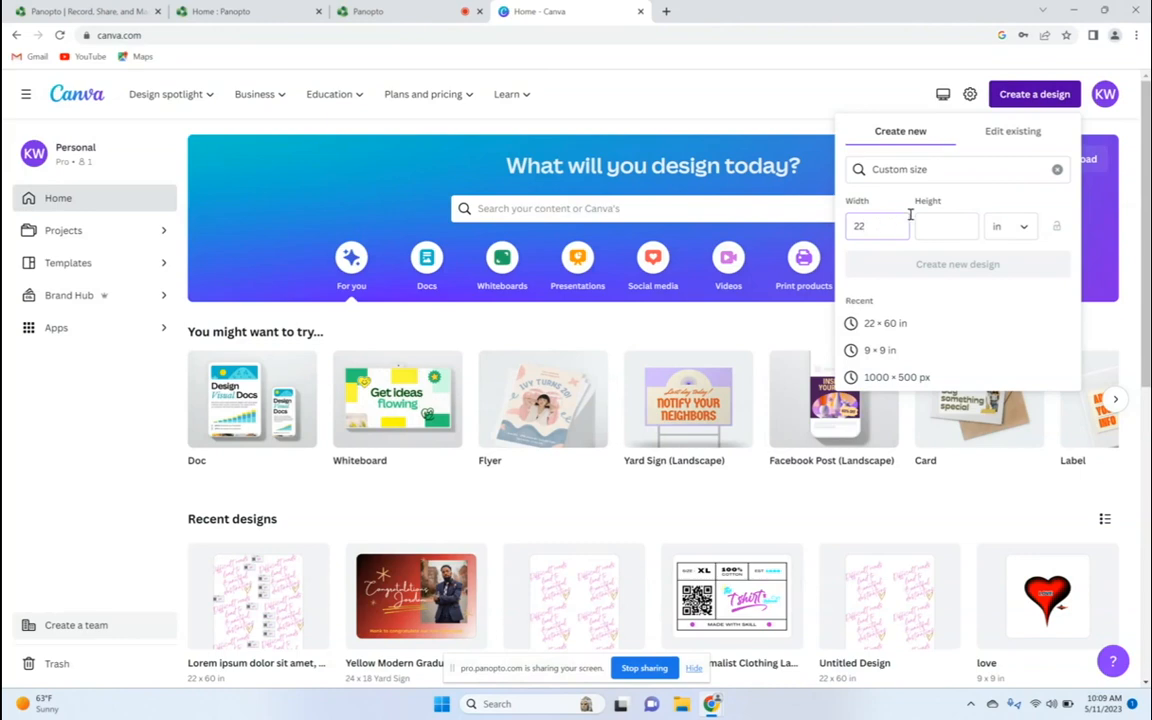
{"action": "left_click", "coordinate": [951, 226]}
{"action": "type", "text": "6"}
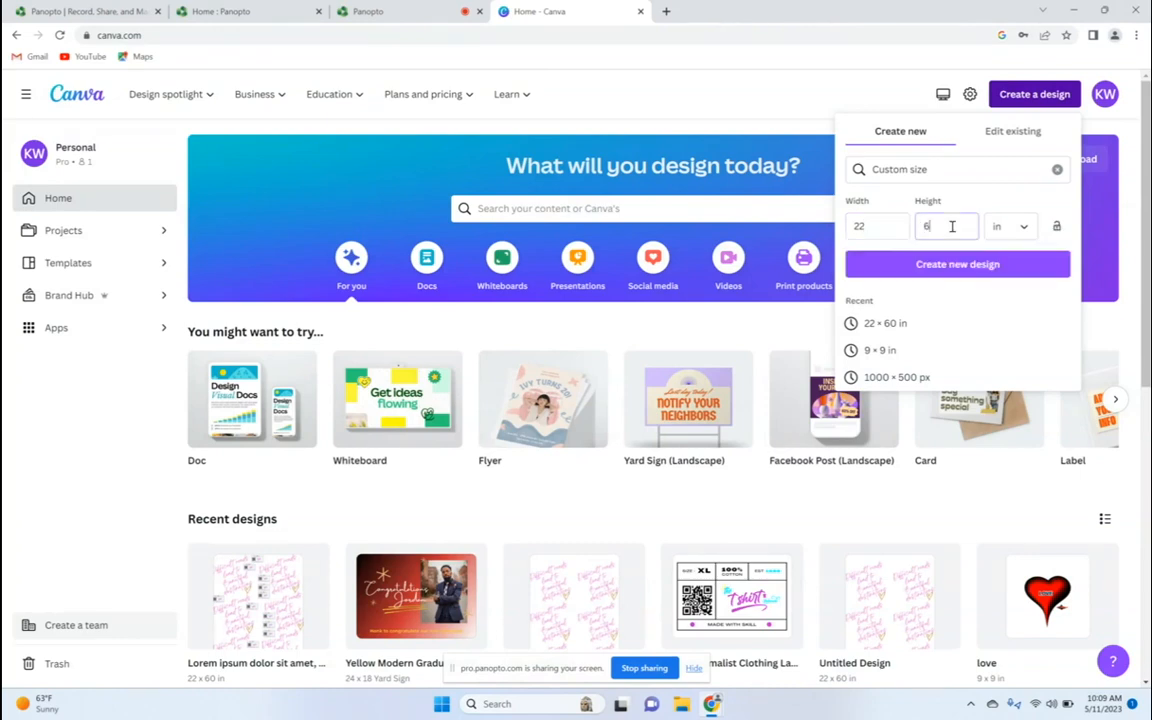
{"action": "type", "text": "0"}
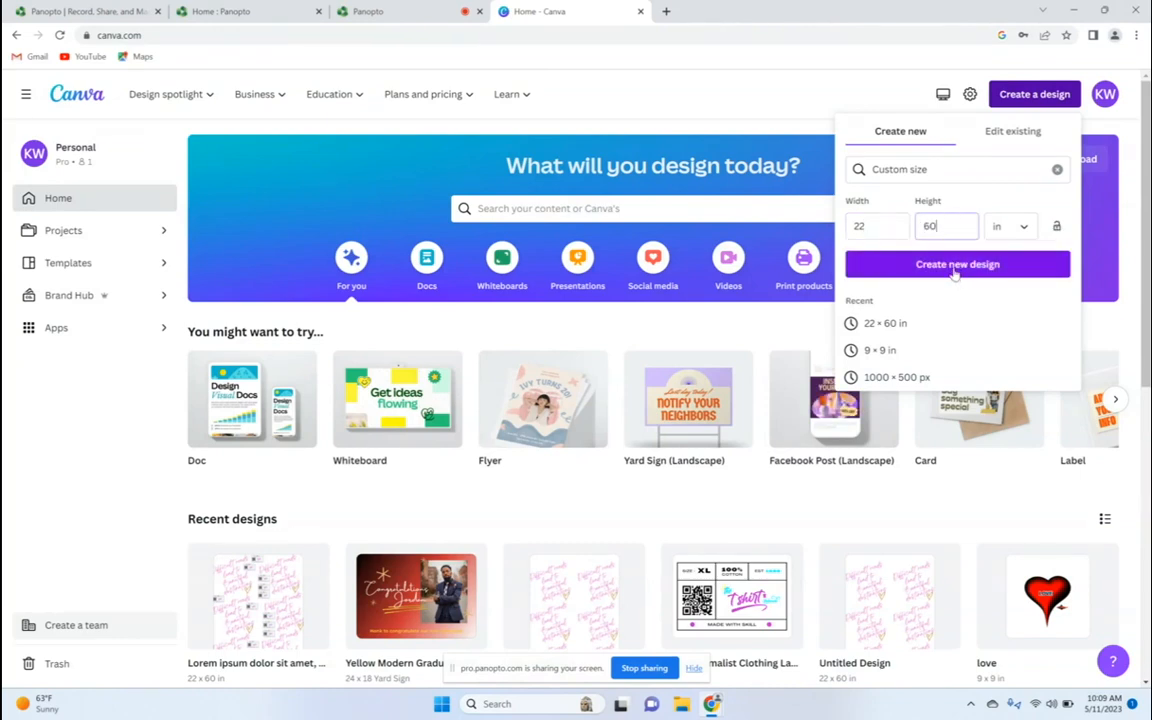
{"action": "left_click", "coordinate": [955, 265]}
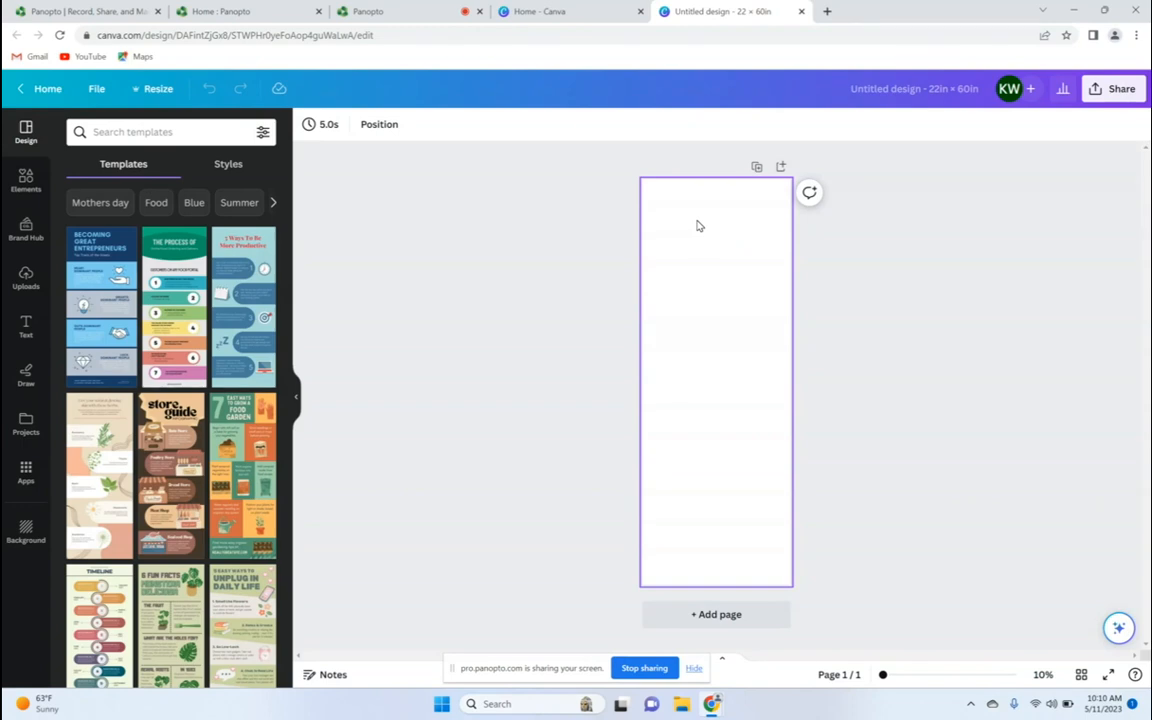
Add the uploaded black "Difficult Roads leads to Beautiful destinations" image to the page
{"action": "left_click", "coordinate": [27, 280]}
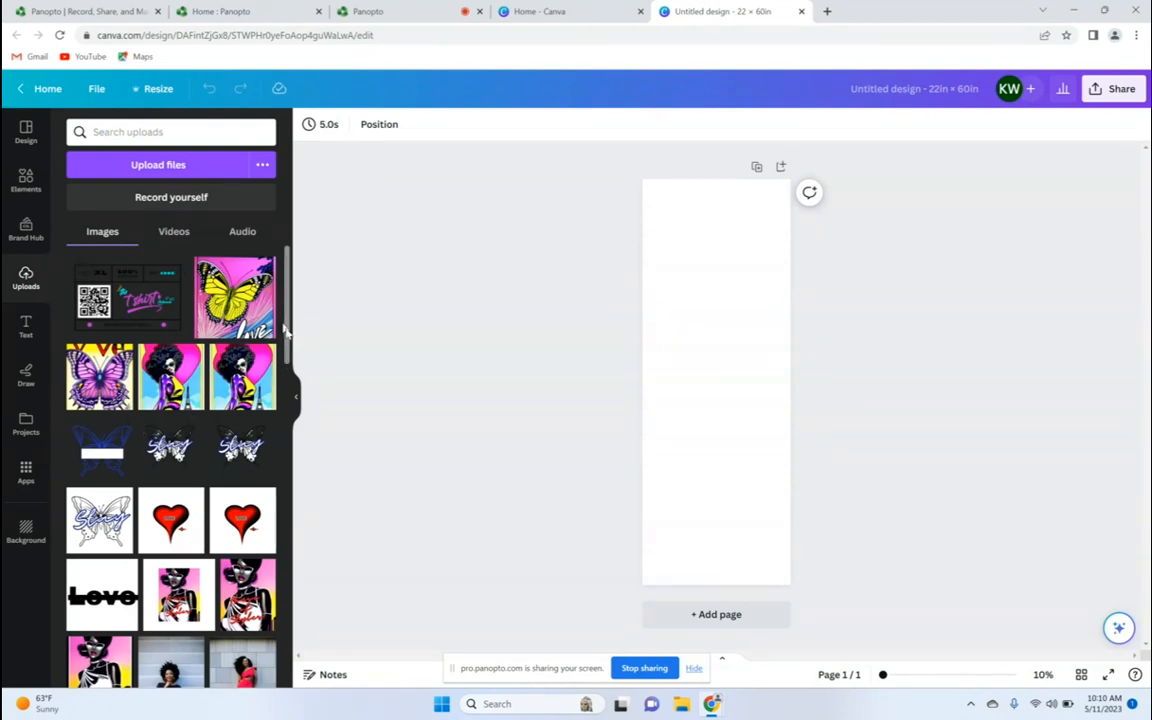
{"action": "left_click_drag", "start_coordinate": [288, 335], "coordinate": [288, 475]}
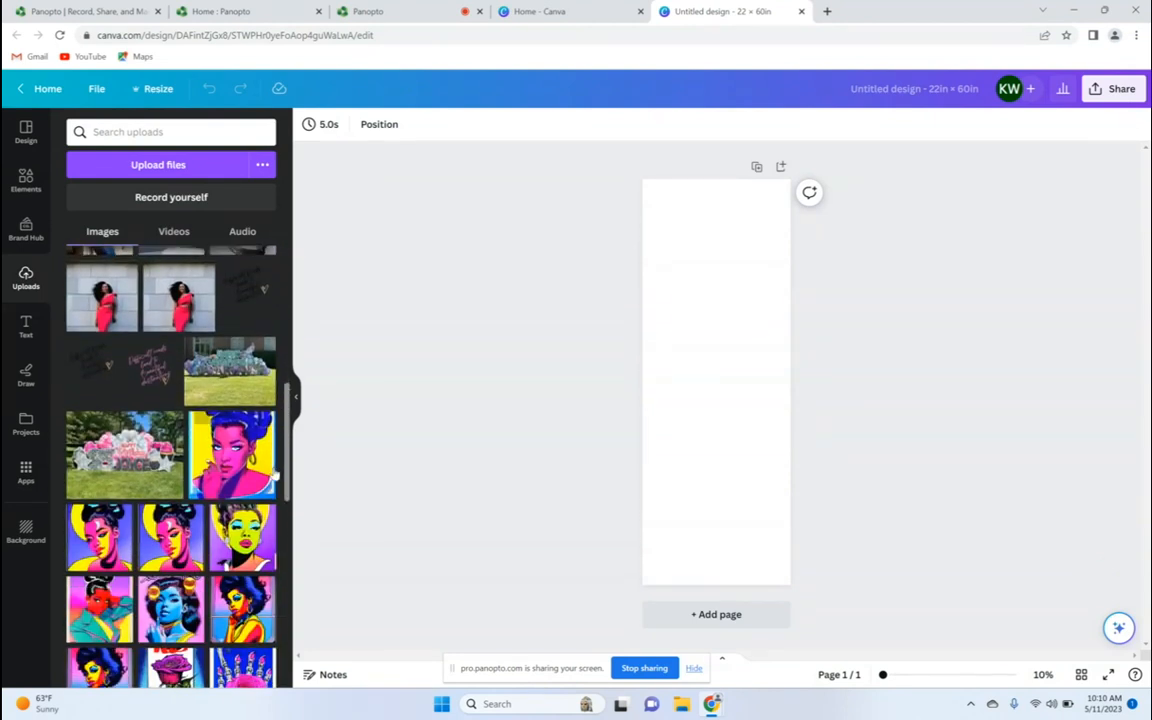
{"action": "left_click", "coordinate": [97, 387]}
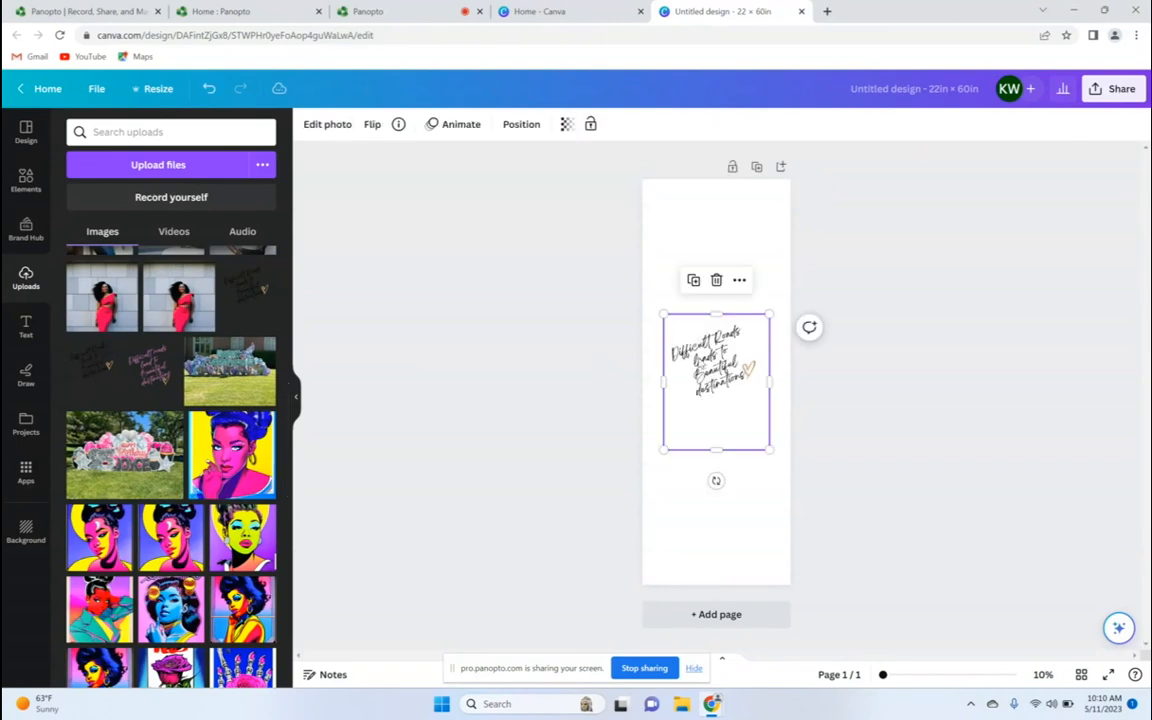
Set the quote image's height and width to 11 in each
{"action": "left_click", "coordinate": [524, 128]}
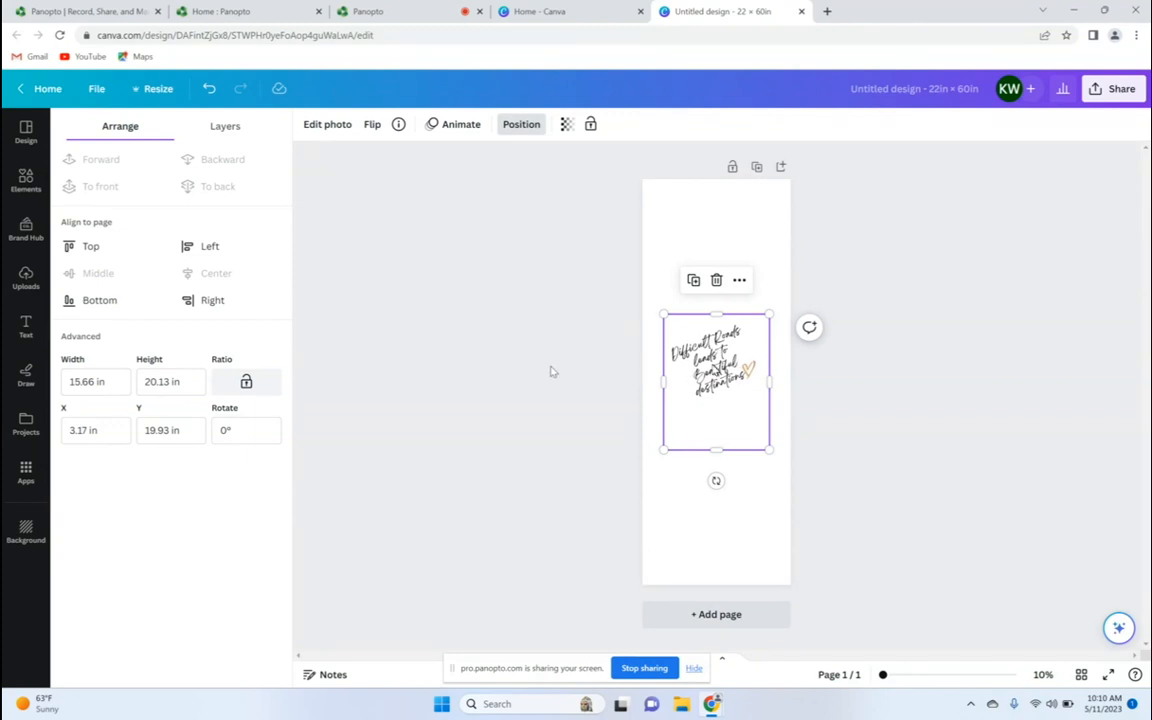
{"action": "left_click_drag", "start_coordinate": [185, 381], "coordinate": [145, 381]}
{"action": "type", "text": "11"}
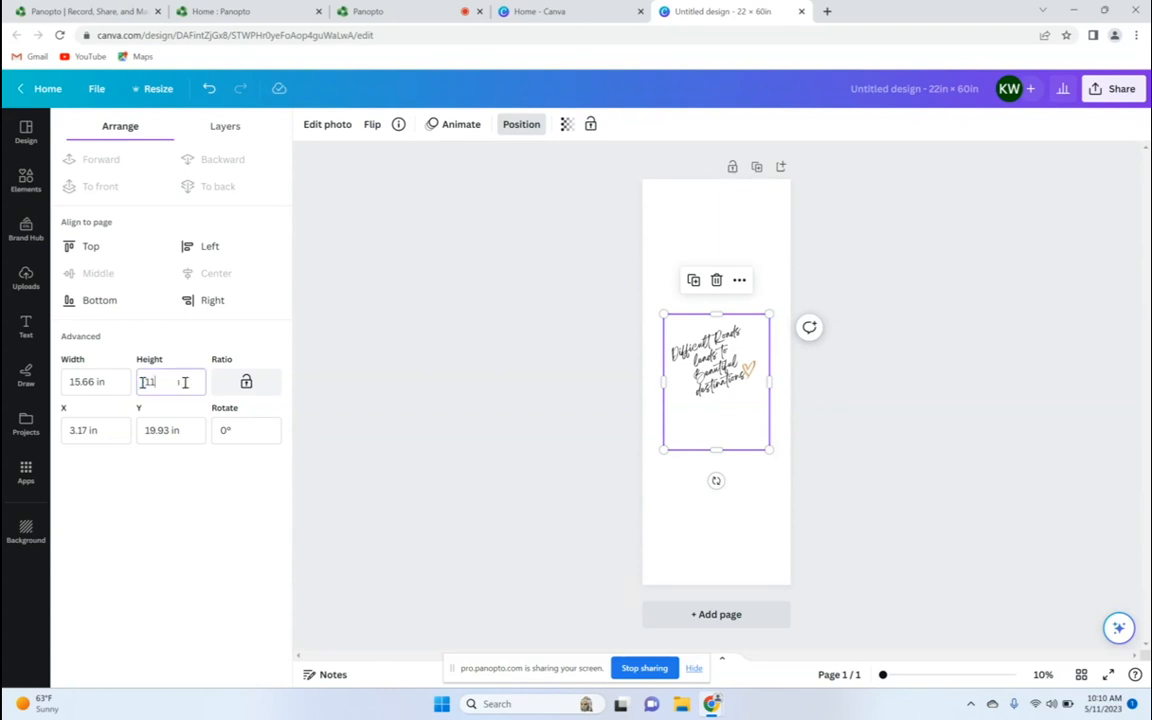
{"action": "left_click_drag", "start_coordinate": [104, 381], "coordinate": [65, 381]}
{"action": "type", "text": "11"}
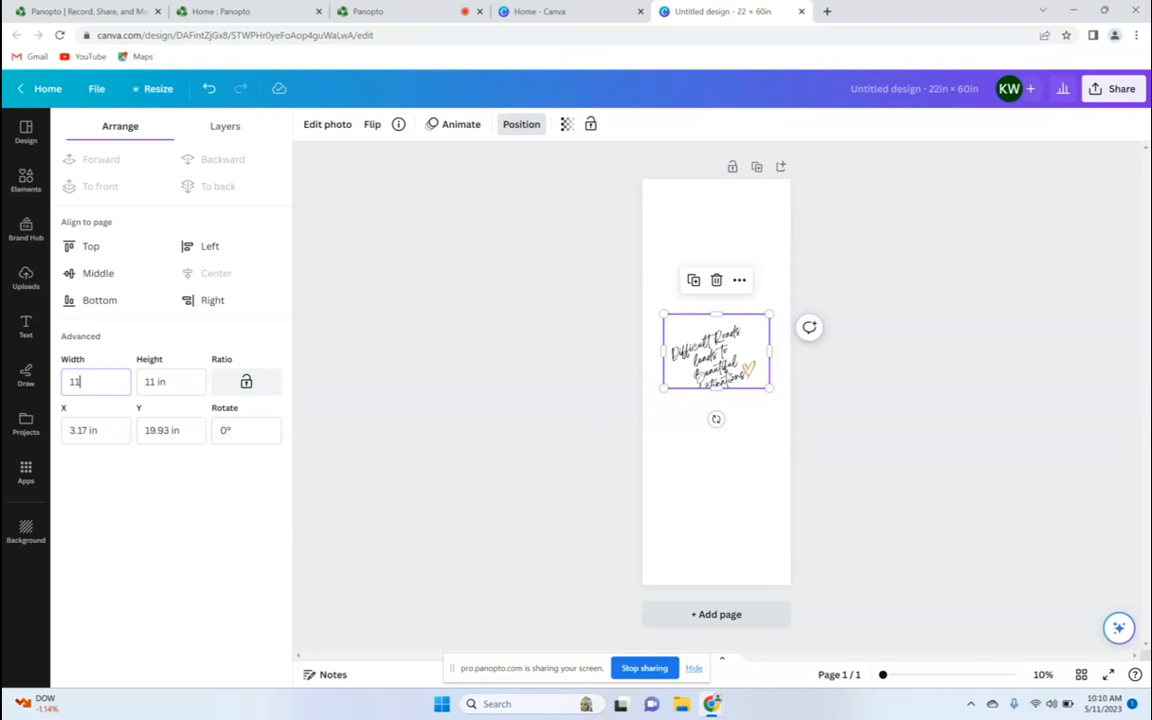
{"action": "key", "text": "Return"}
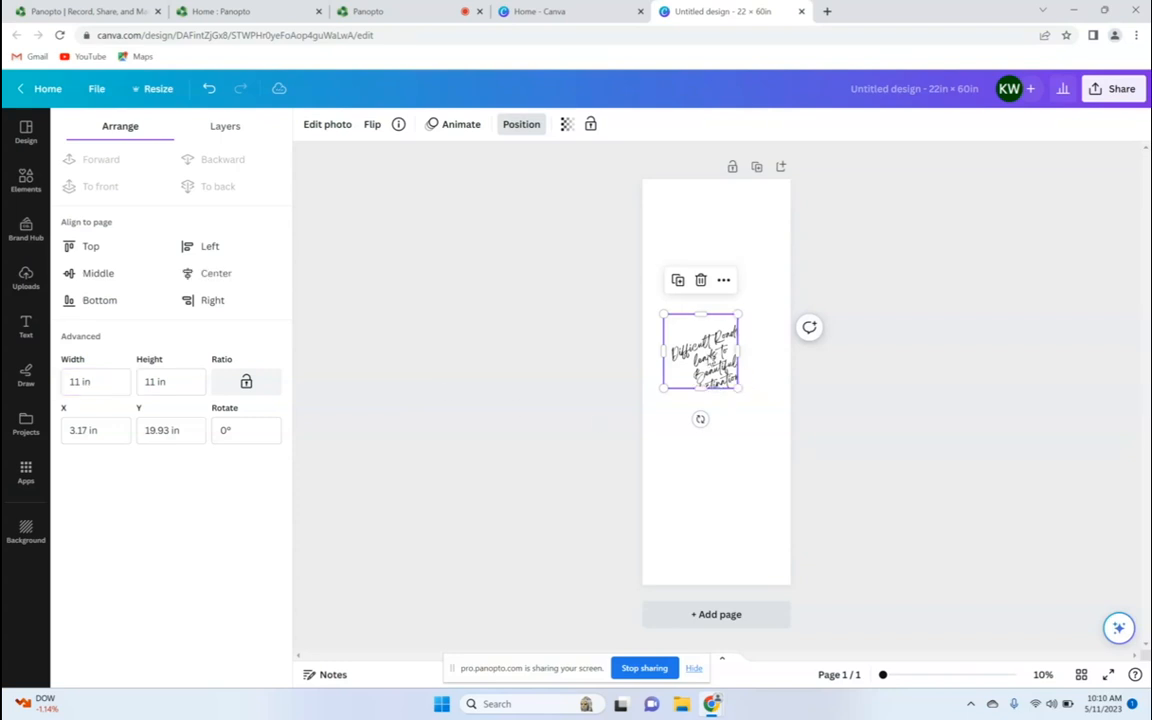
Scale the quote down inside its crop frame so all of its lettering fits, and move the image to the page's top-left corner
{"action": "double_click", "coordinate": [711, 361]}
{"action": "left_click_drag", "start_coordinate": [769, 451], "coordinate": [738, 408]}
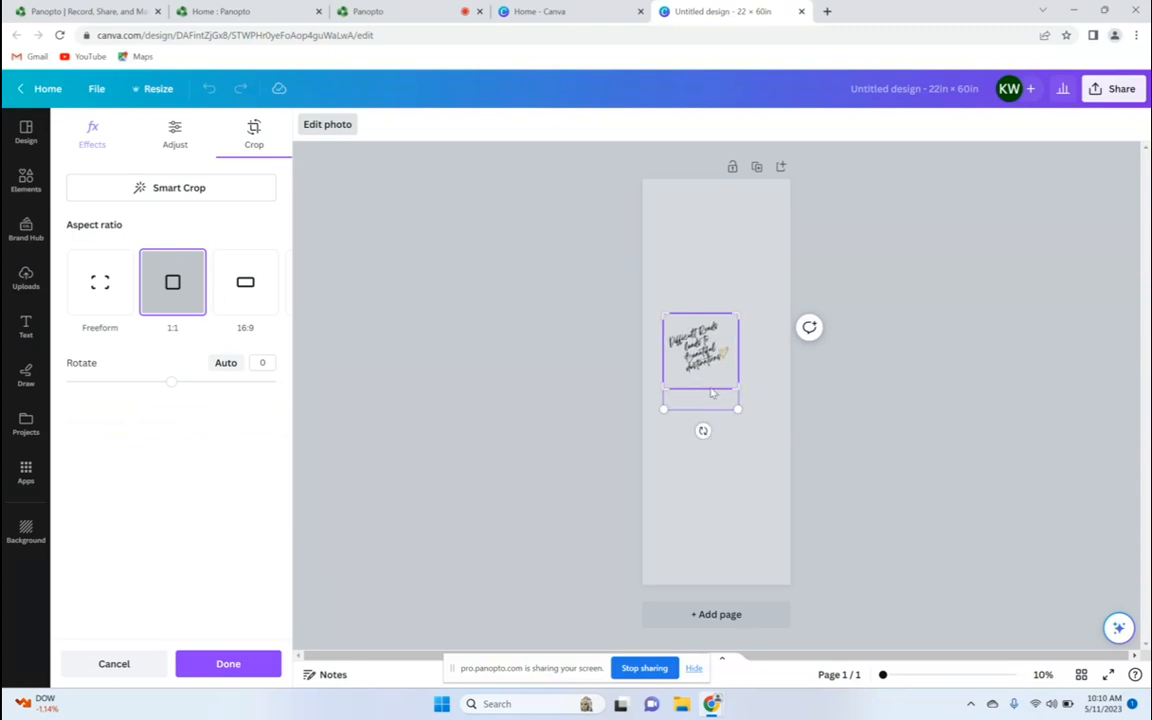
{"action": "left_click", "coordinate": [707, 489]}
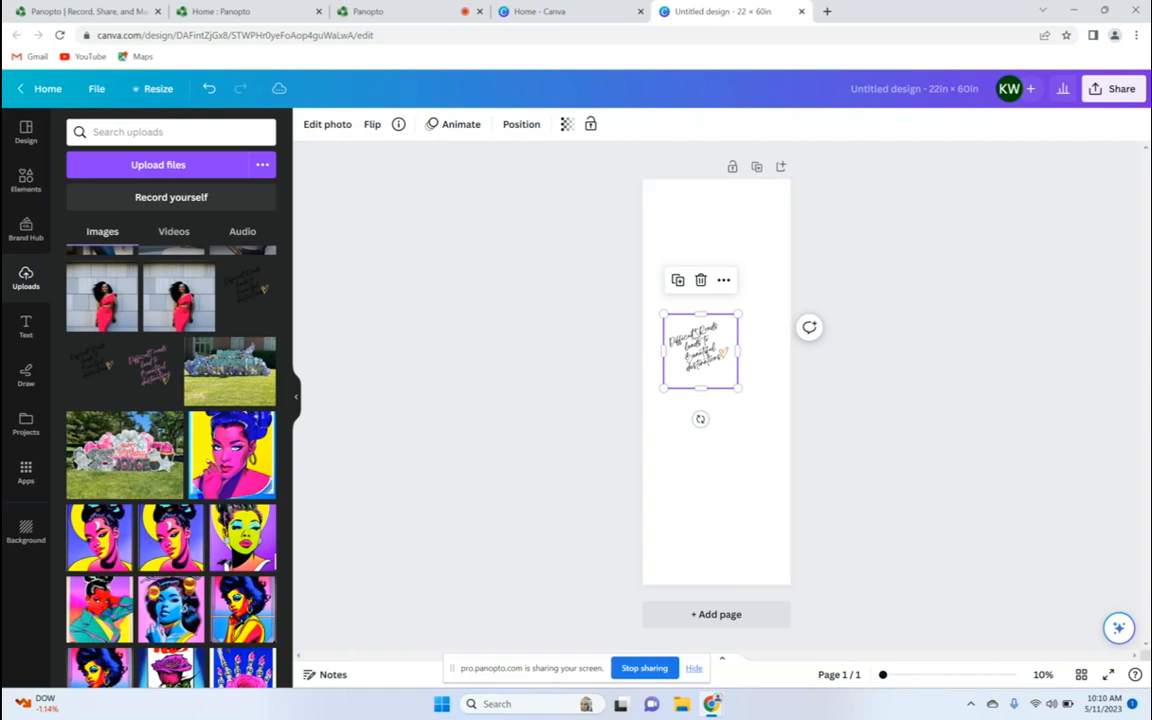
{"action": "left_click_drag", "start_coordinate": [700, 350], "coordinate": [681, 216]}
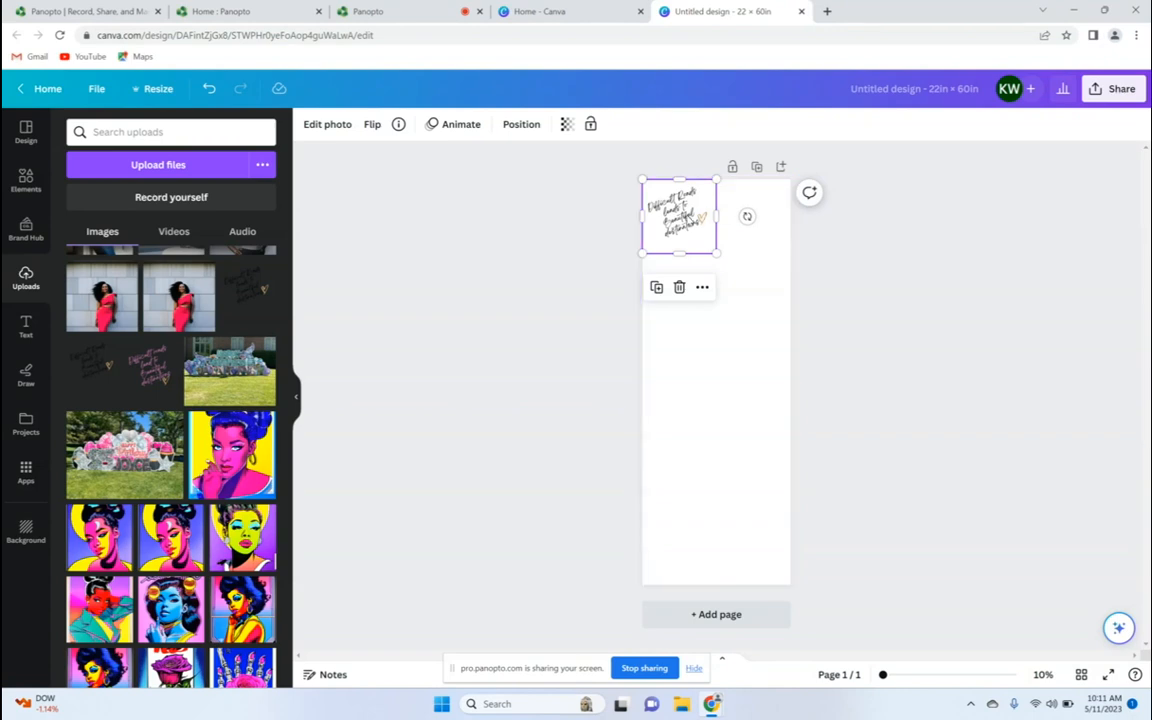
Duplicate the quote image and place the copy directly beside the original in the page's top-right corner
{"action": "right_click", "coordinate": [687, 217]}
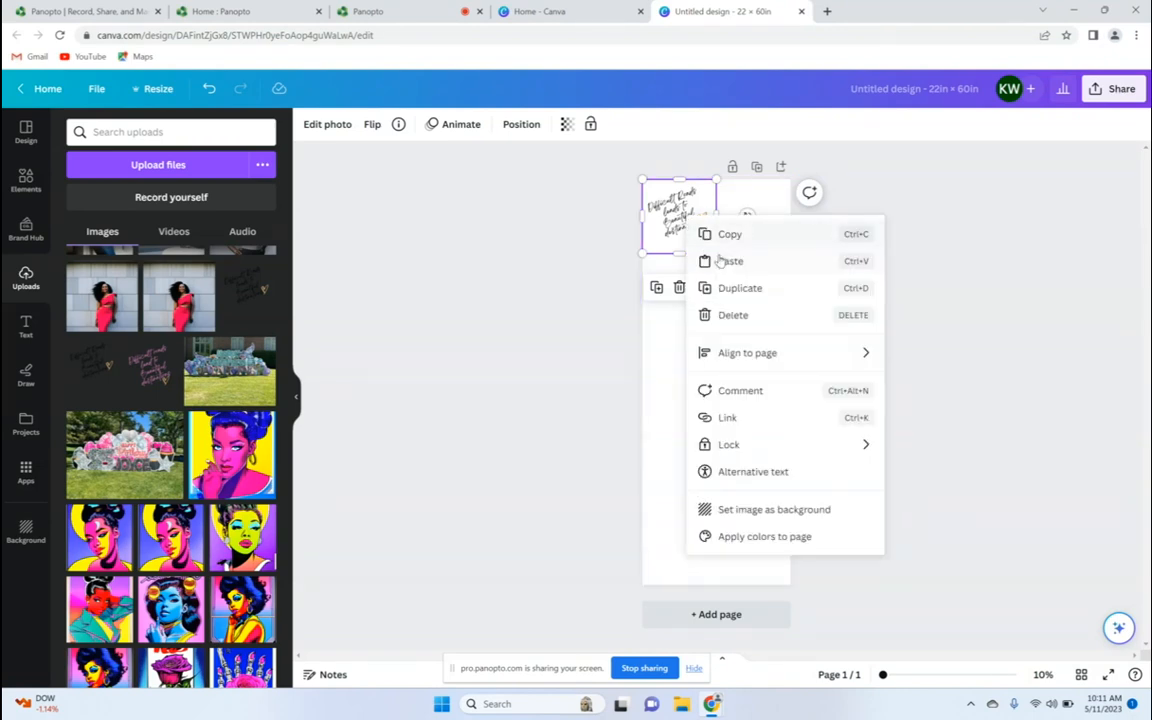
{"action": "left_click", "coordinate": [732, 288]}
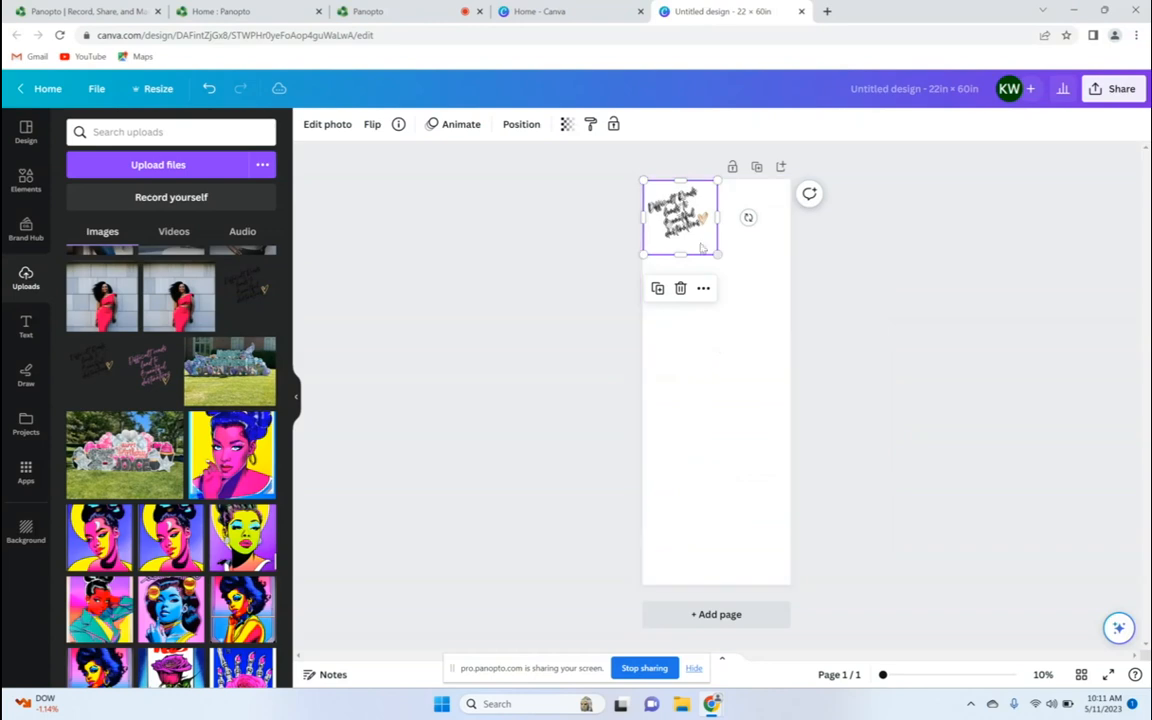
{"action": "left_click_drag", "start_coordinate": [680, 216], "coordinate": [752, 214]}
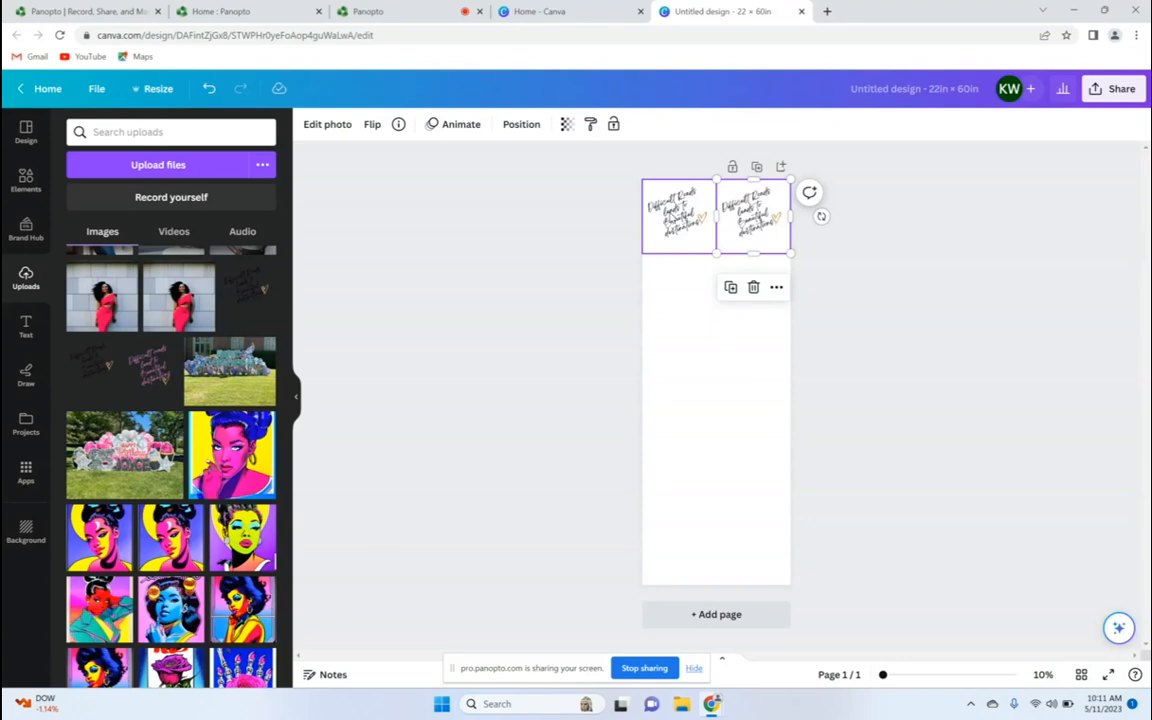
Duplicate the top-left quote image and place the copy beneath it along the page's left edge, keeping the lettering closely spaced
{"action": "right_click", "coordinate": [663, 216]}
{"action": "left_click", "coordinate": [712, 311]}
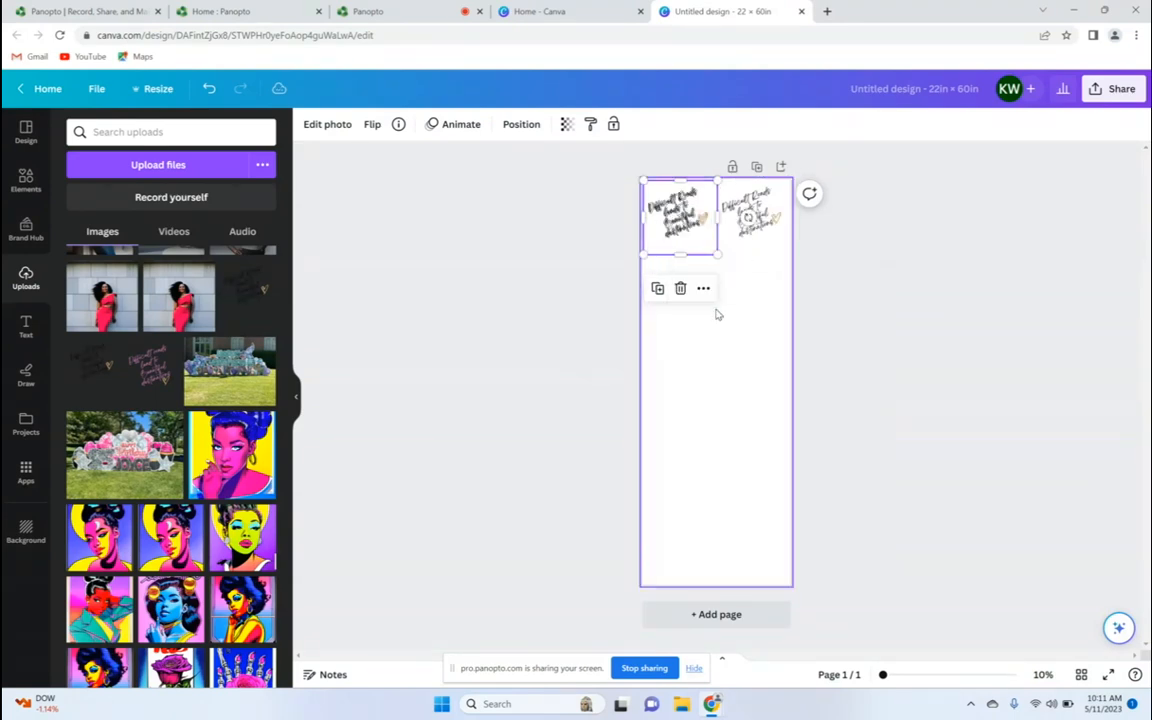
{"action": "left_click_drag", "start_coordinate": [672, 196], "coordinate": [669, 243]}
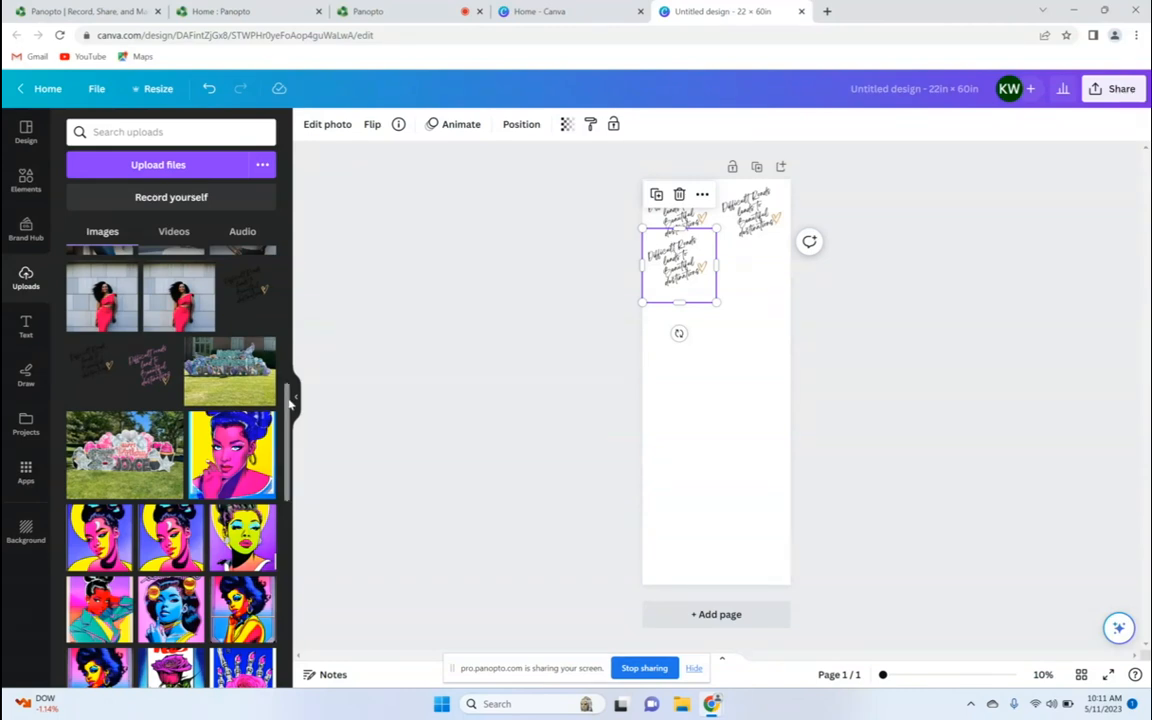
Add the uploaded yellow butterfly "love" image with the pink background to the page
{"action": "scroll", "coordinate": [289, 400], "scroll_direction": "down", "scroll_amount": 10}
{"action": "scroll", "coordinate": [286, 572], "scroll_direction": "down", "scroll_amount": 2}
{"action": "left_click_drag", "start_coordinate": [285, 572], "coordinate": [283, 302]}
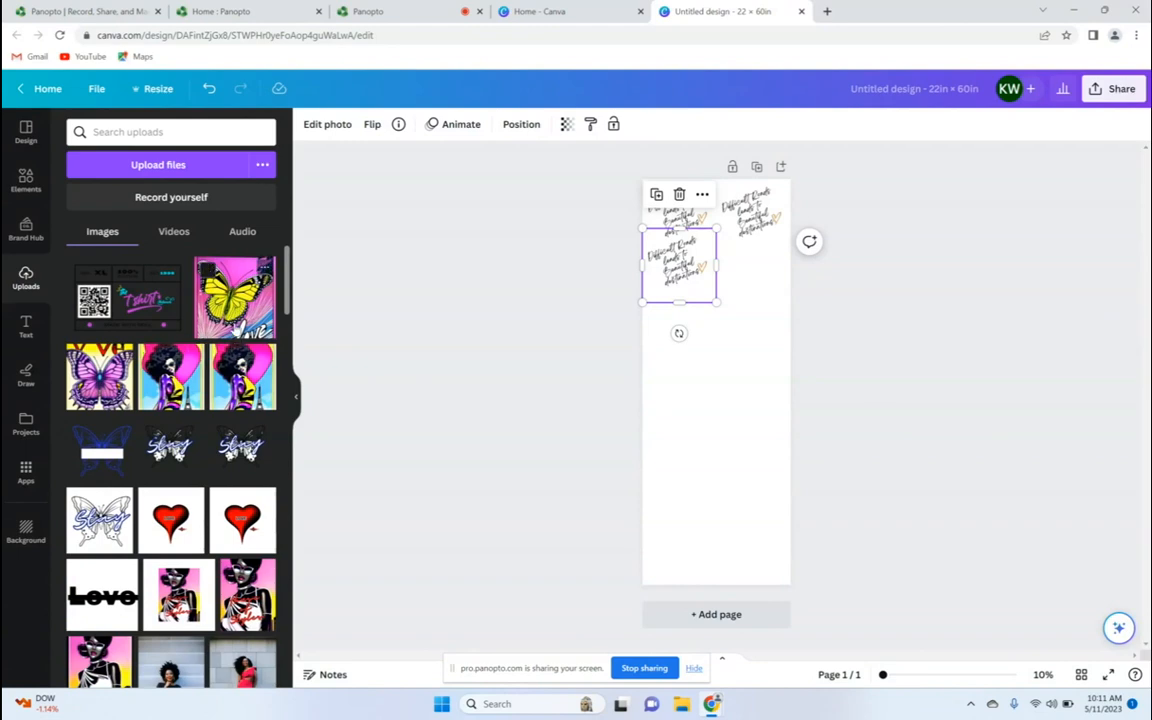
{"action": "left_click", "coordinate": [206, 299]}
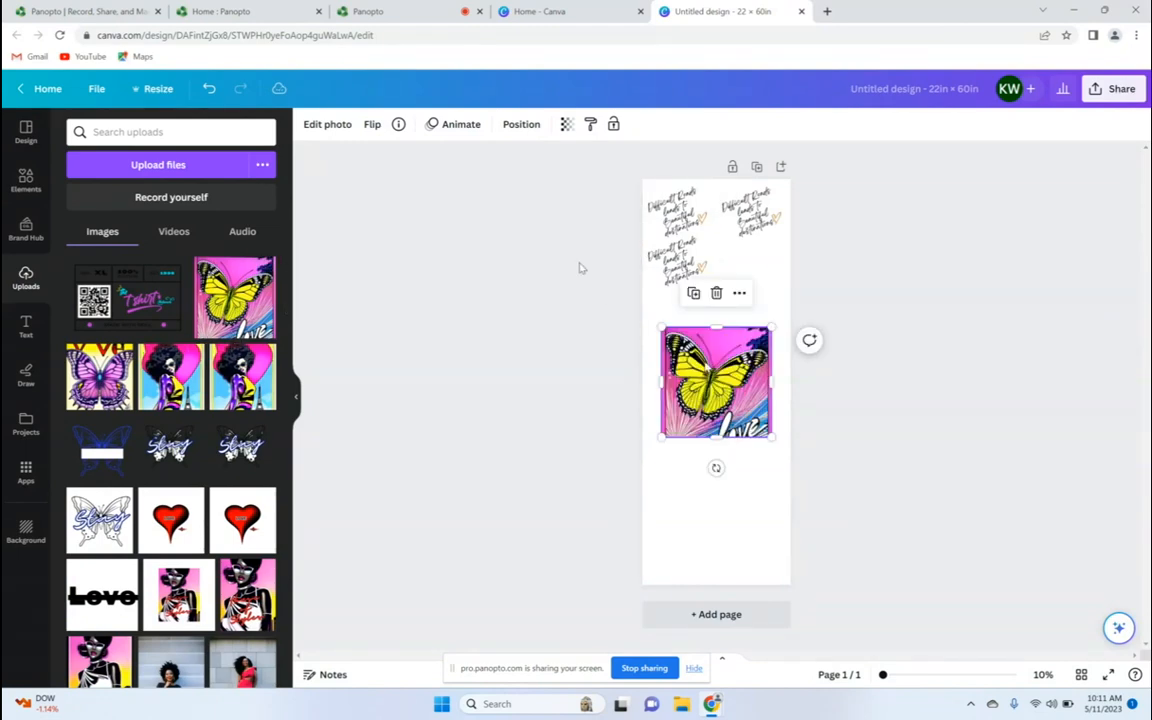
Set the butterfly image to 18 in wide and 15 in high, and move it slightly up the page
{"action": "left_click", "coordinate": [520, 125]}
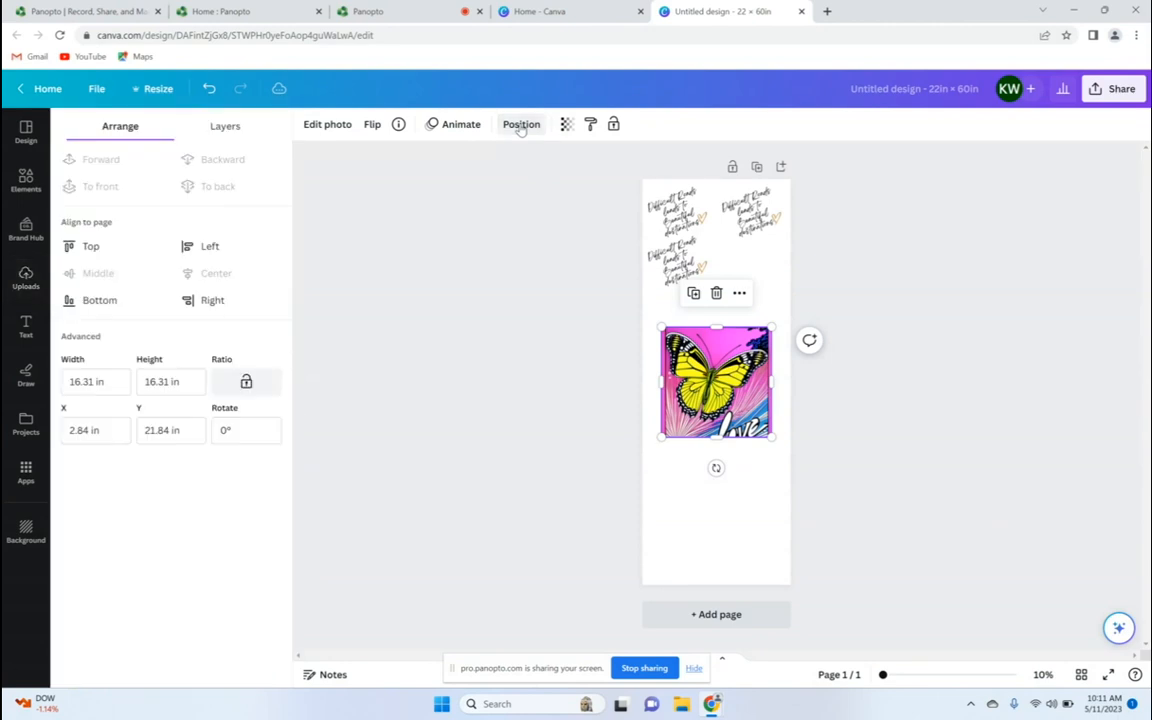
{"action": "left_click", "coordinate": [111, 382]}
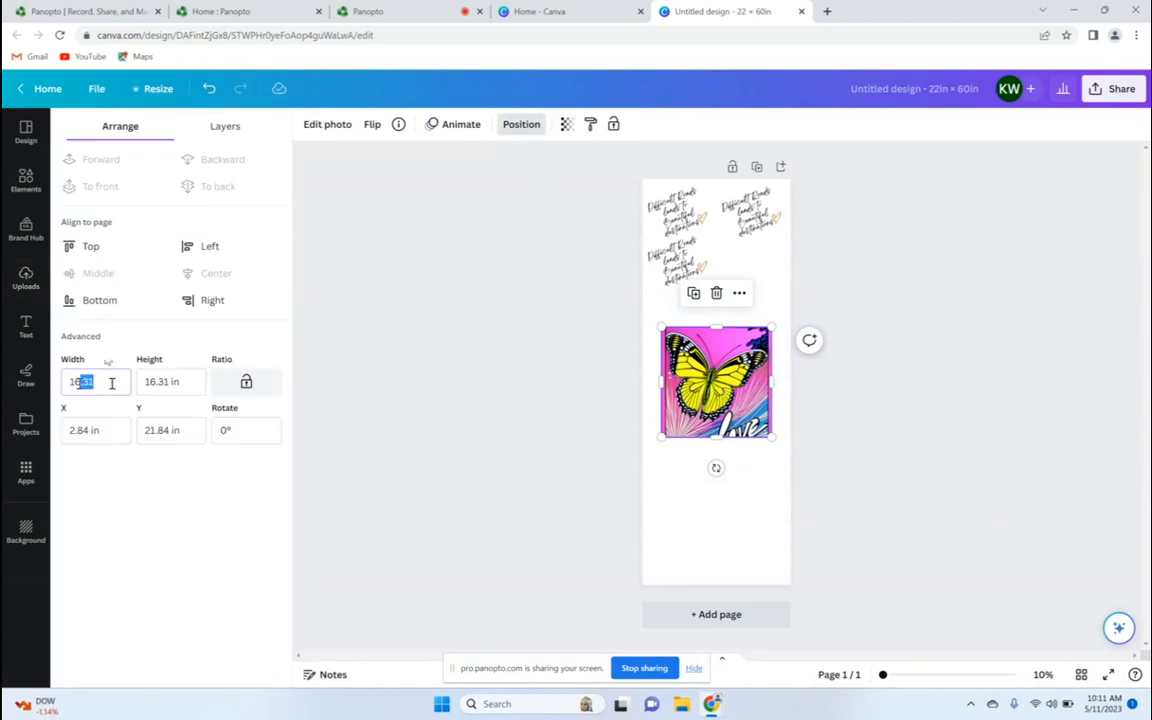
{"action": "type", "text": "11"}
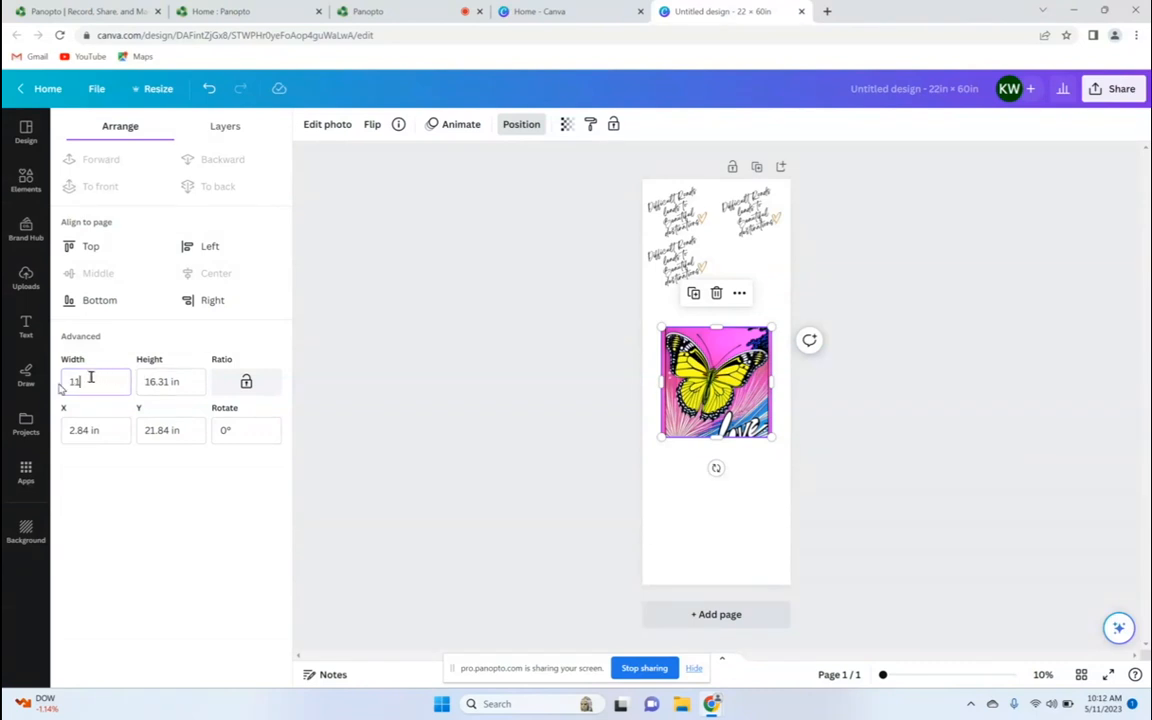
{"action": "left_click_drag", "start_coordinate": [92, 380], "coordinate": [70, 381]}
{"action": "type", "text": "18"}
{"action": "key", "text": "Tab"}
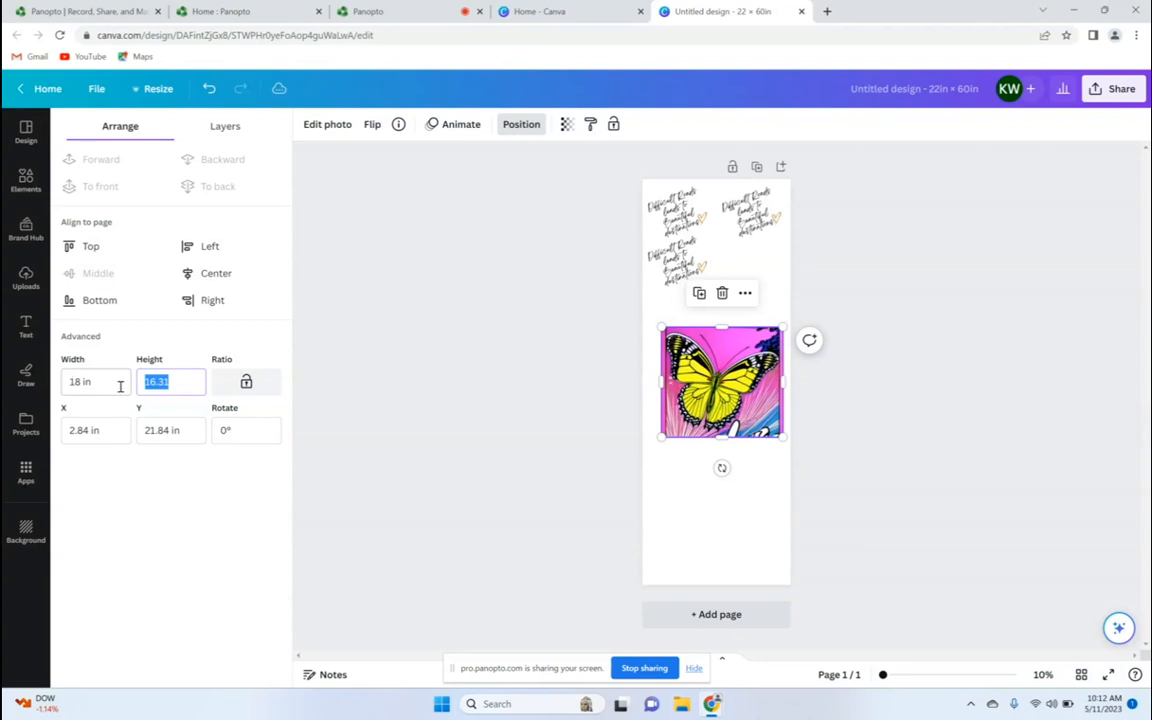
{"action": "type", "text": "15"}
{"action": "key", "text": "Return"}
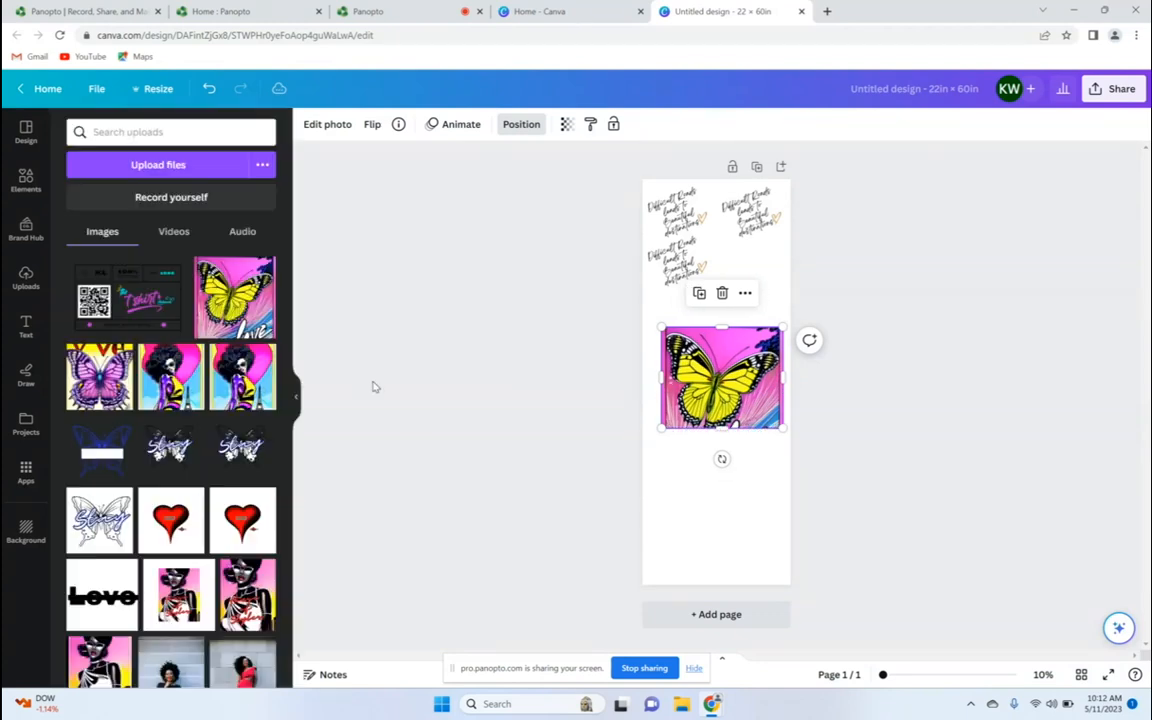
{"action": "mouse_move", "coordinate": [721, 385]}
{"action": "left_mouse_down"}
{"action": "mouse_move", "coordinate": [703, 374]}
{"action": "mouse_move", "coordinate": [723, 372]}
{"action": "left_mouse_up"}
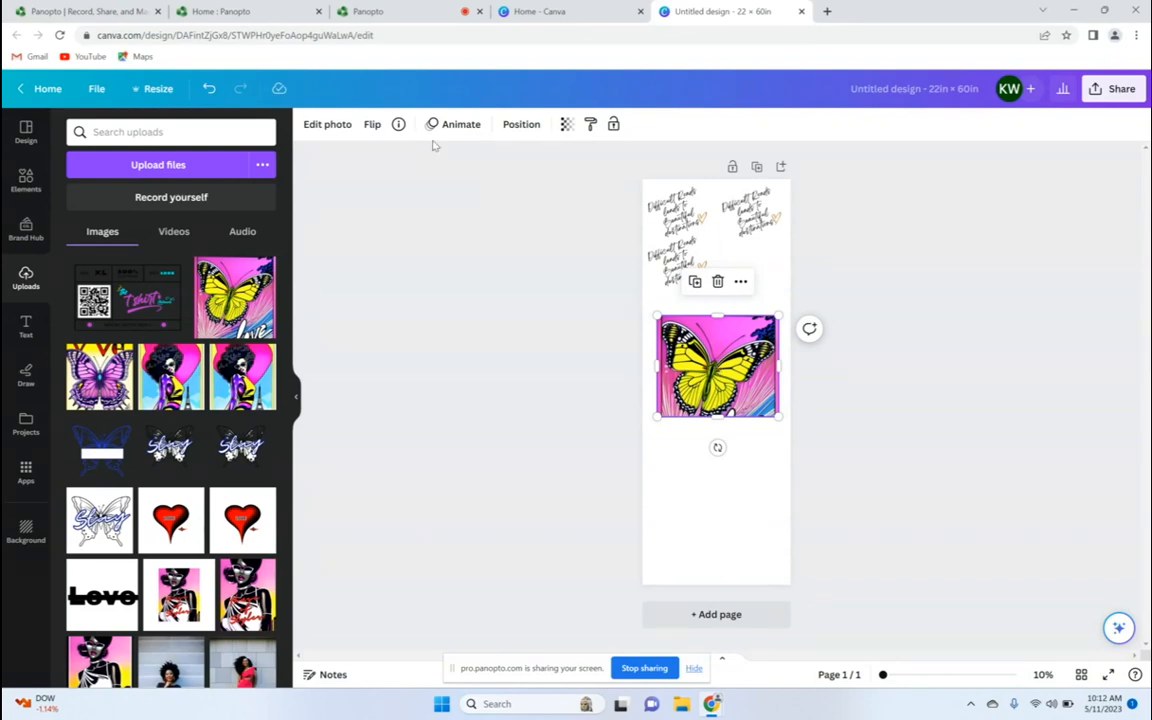
Set the butterfly image's width to 11 in and its height to 12 in
{"action": "left_click", "coordinate": [528, 128]}
{"action": "left_click", "coordinate": [80, 382]}
{"action": "left_click_drag", "start_coordinate": [90, 390], "coordinate": [66, 384]}
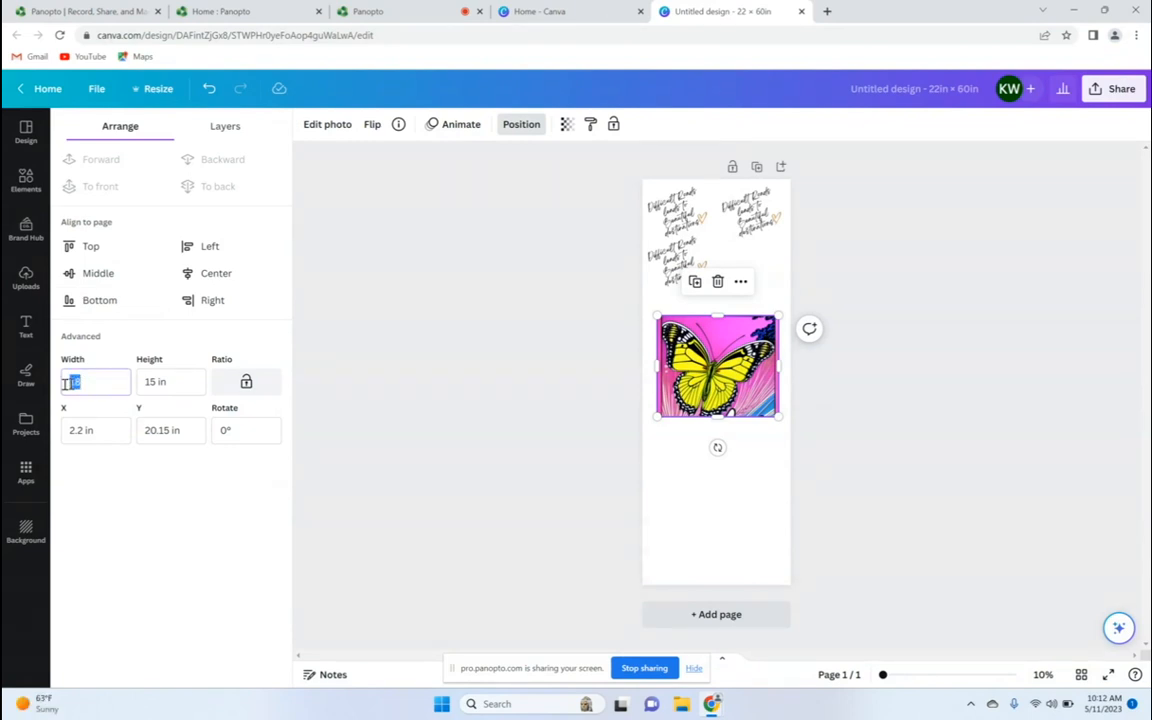
{"action": "type", "text": "11"}
{"action": "left_click", "coordinate": [152, 381]}
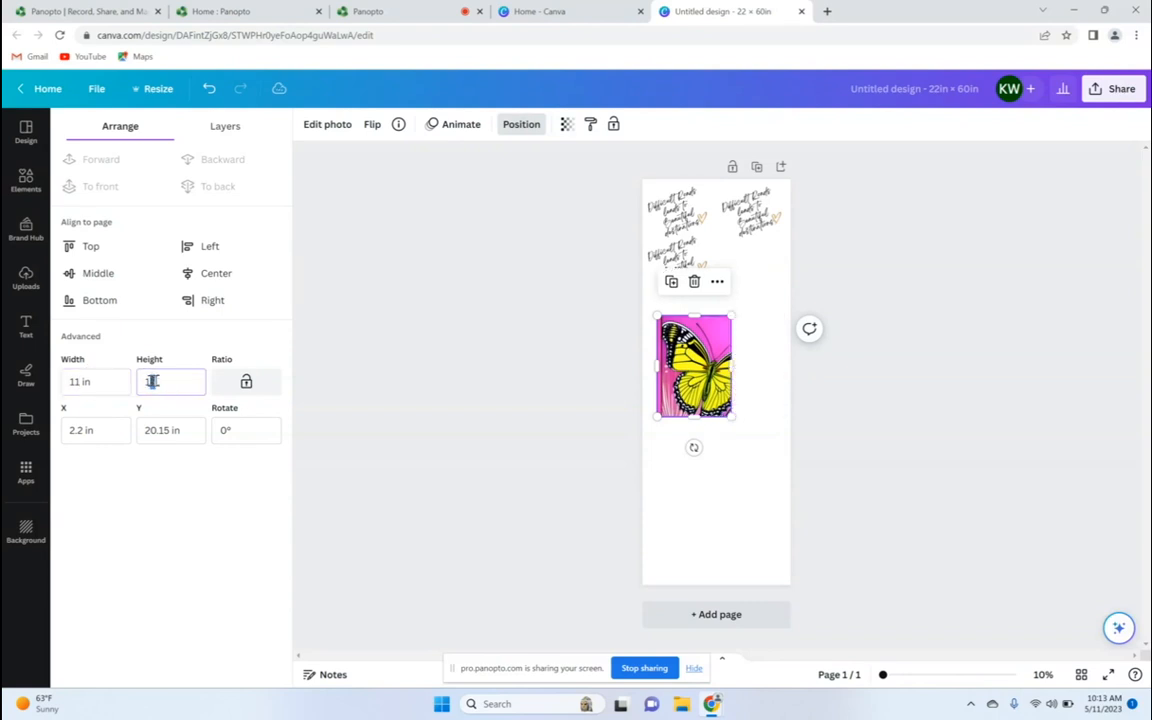
{"action": "type", "text": "12"}
{"action": "key", "text": "Return"}
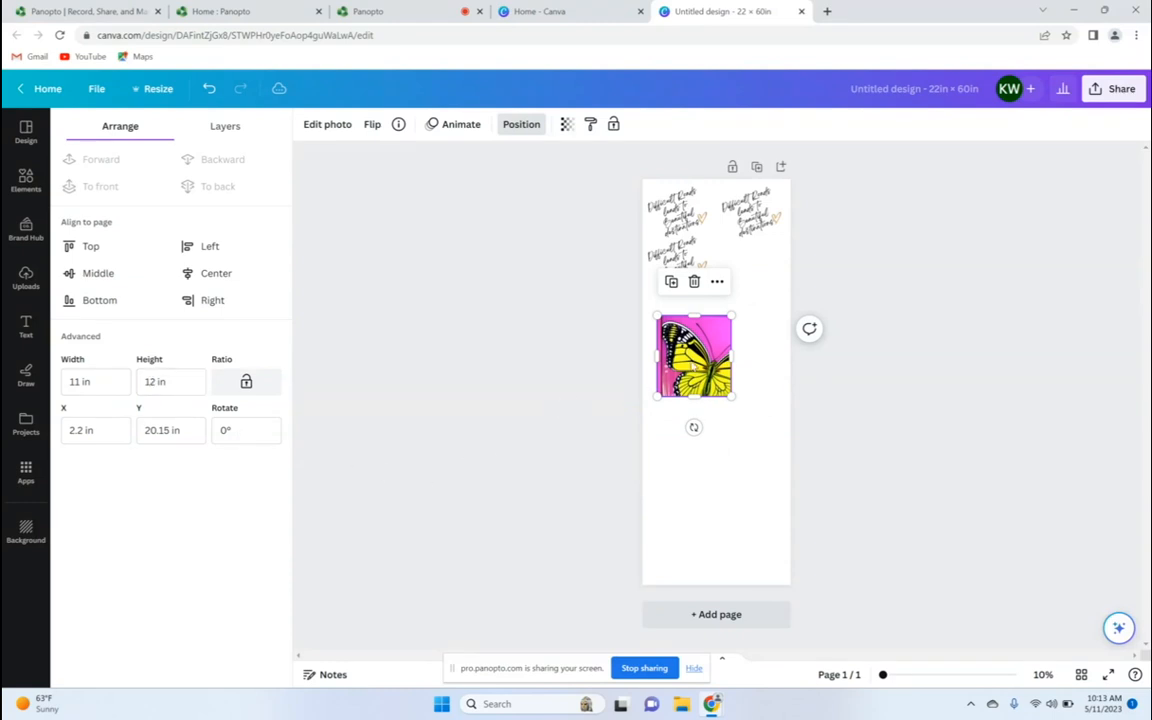
Scale the butterfly picture down to fit its crop frame, and move it below the top-right quote on the page's right side
{"action": "double_click", "coordinate": [693, 366]}
{"action": "left_click_drag", "start_coordinate": [778, 437], "coordinate": [737, 396]}
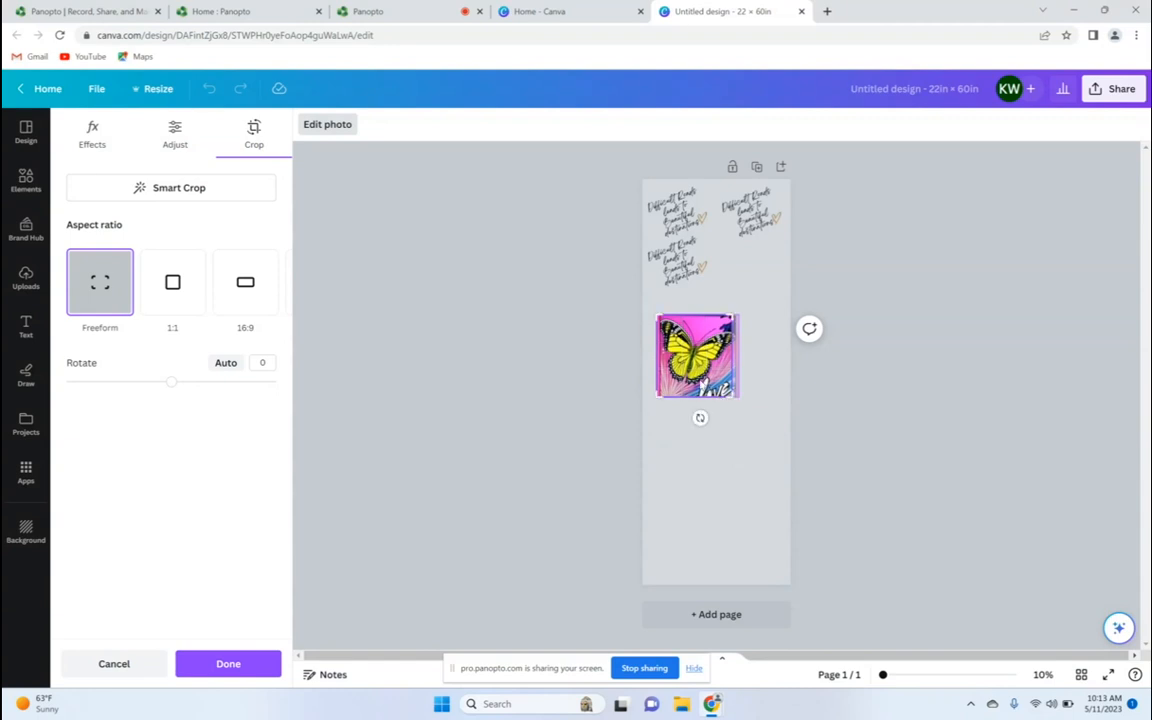
{"action": "left_click", "coordinate": [689, 501]}
{"action": "left_click_drag", "start_coordinate": [695, 362], "coordinate": [747, 289]}
{"action": "left_click_drag", "start_coordinate": [884, 674], "coordinate": [912, 675]}
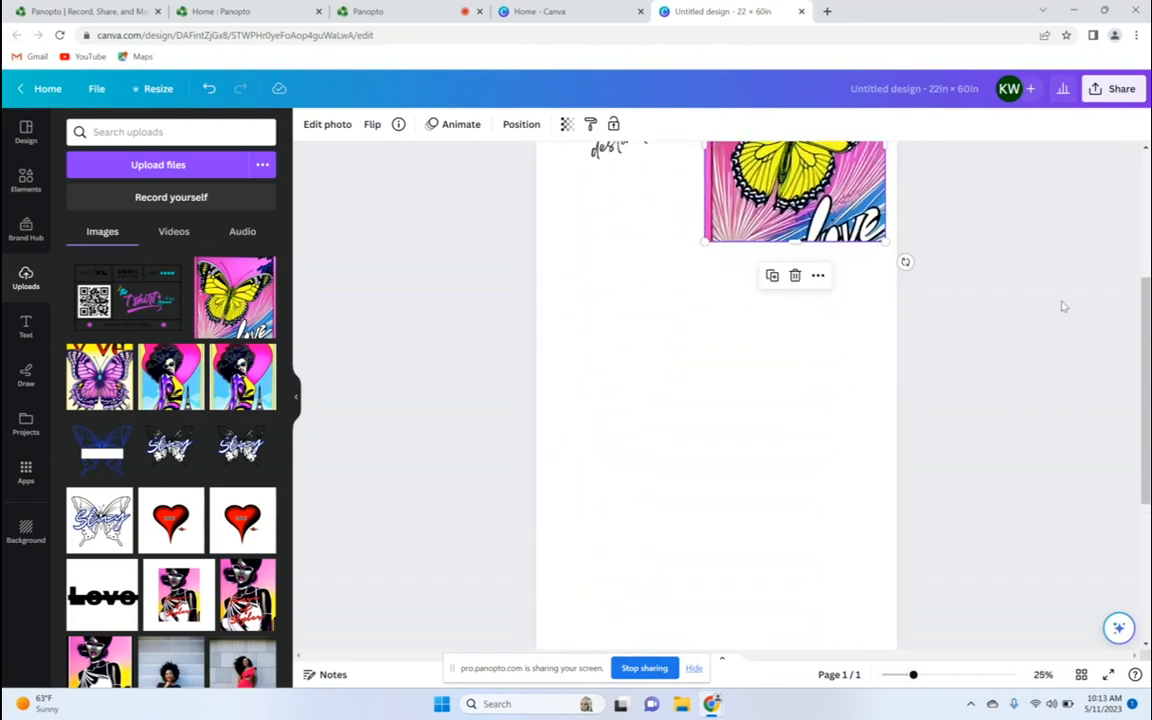
Shift the butterfly image slightly right, closer to the page's right edge beneath the top-right quote
{"action": "left_click_drag", "start_coordinate": [1145, 303], "coordinate": [1132, 213]}
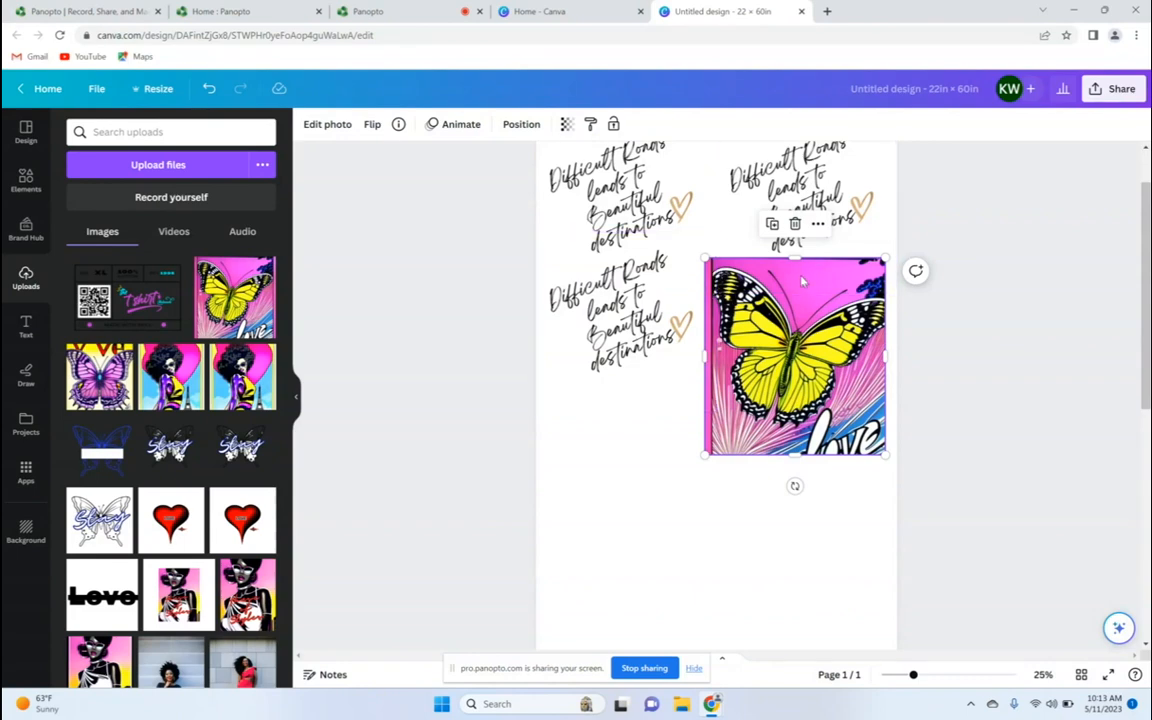
{"action": "mouse_move", "coordinate": [802, 280]}
{"action": "left_mouse_down"}
{"action": "mouse_move", "coordinate": [805, 267]}
{"action": "mouse_move", "coordinate": [810, 280]}
{"action": "left_mouse_up"}
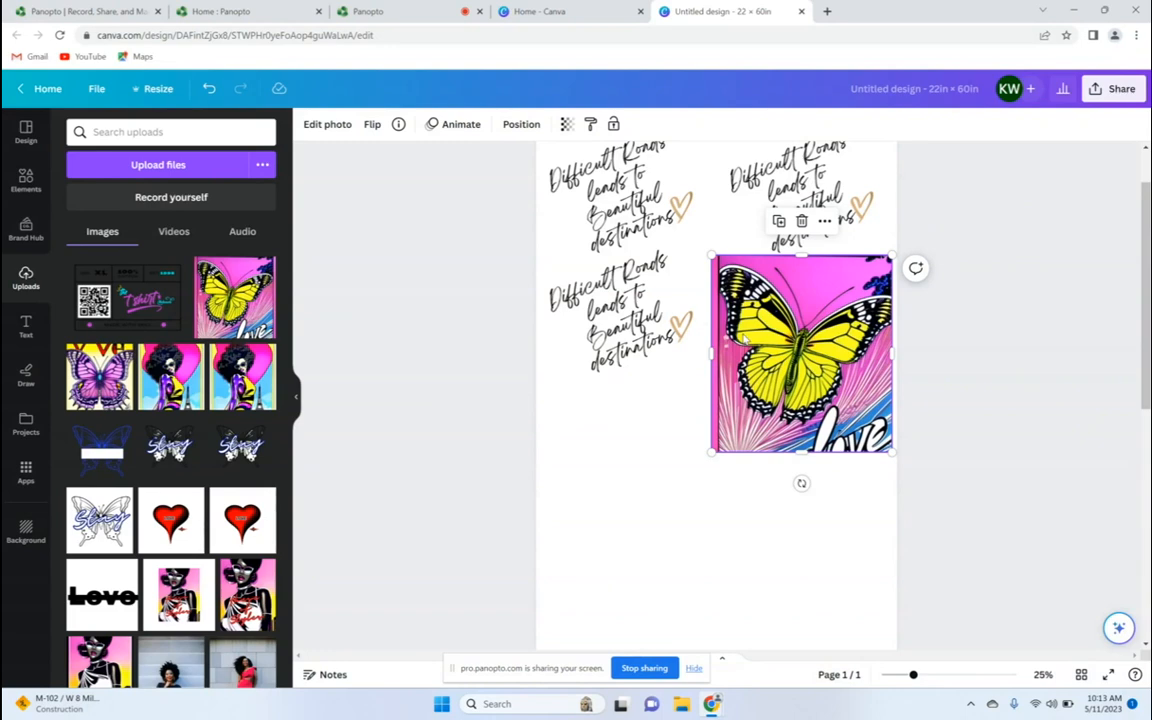
Add the uploaded pop-art woman image with the pink heart to the page and set its width to 11 in
{"action": "left_click", "coordinate": [152, 352]}
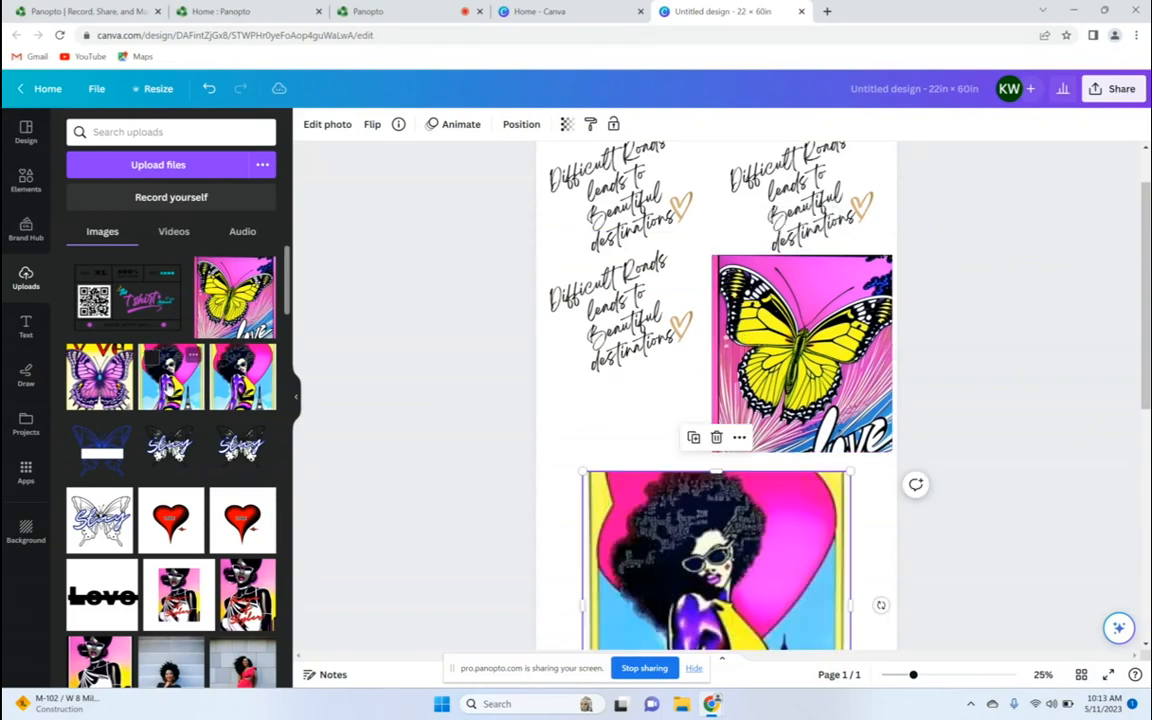
{"action": "left_click", "coordinate": [521, 124]}
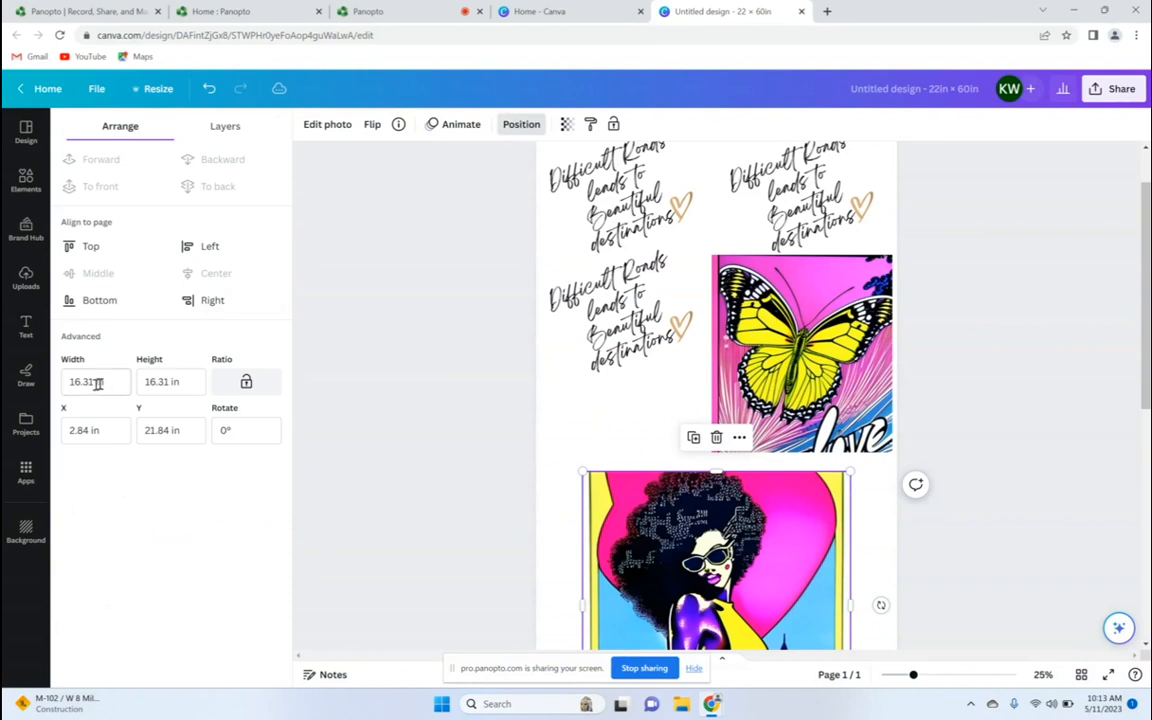
{"action": "left_click_drag", "start_coordinate": [98, 381], "coordinate": [62, 381]}
{"action": "type", "text": "11"}
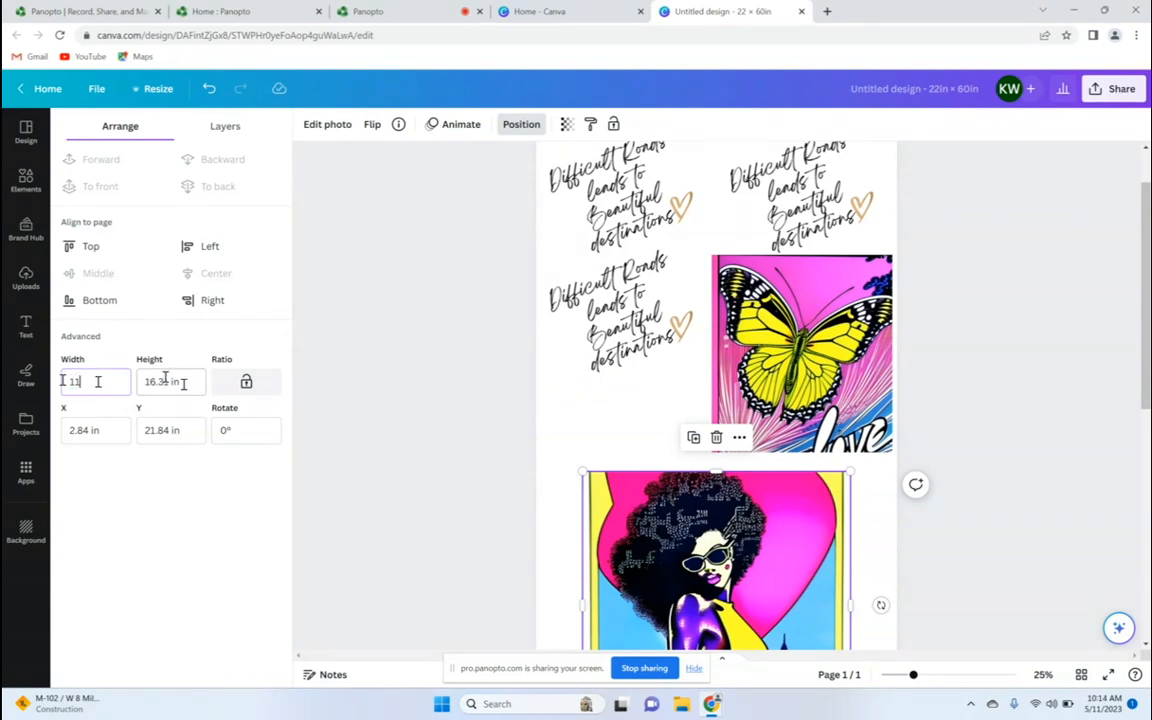
{"action": "key", "text": "Return"}
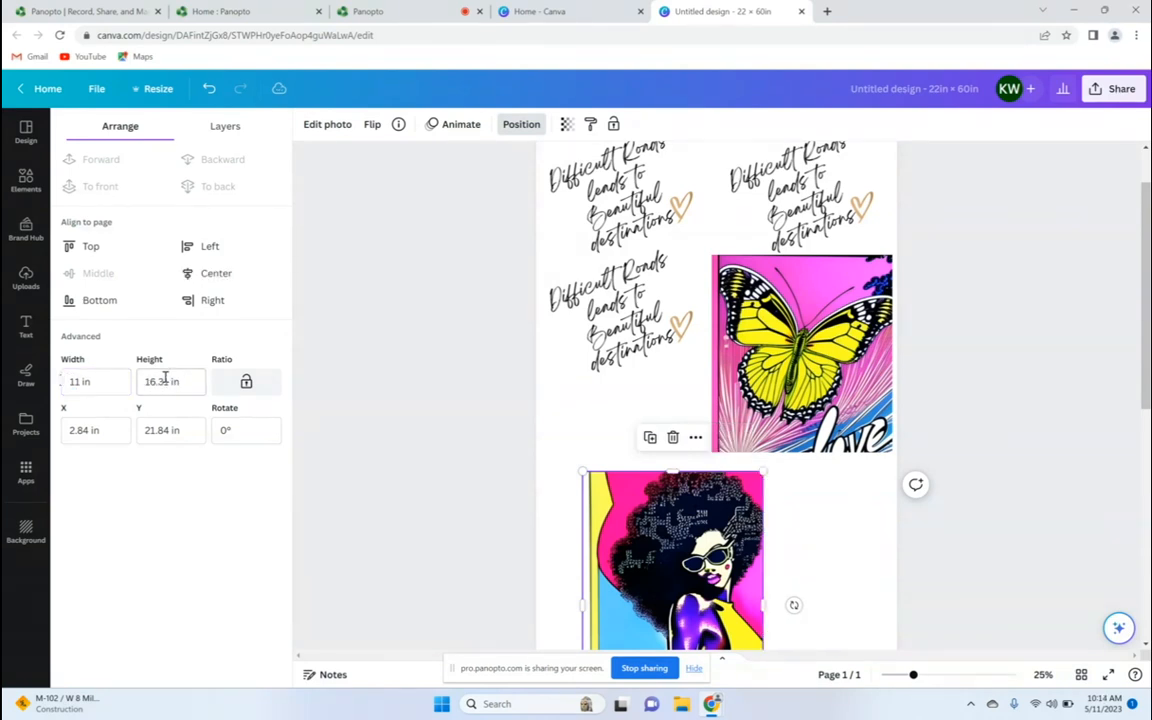
Move the woman image to the page's left edge, directly below the lower quote and beside the butterfly
{"action": "left_click_drag", "start_coordinate": [653, 531], "coordinate": [597, 410]}
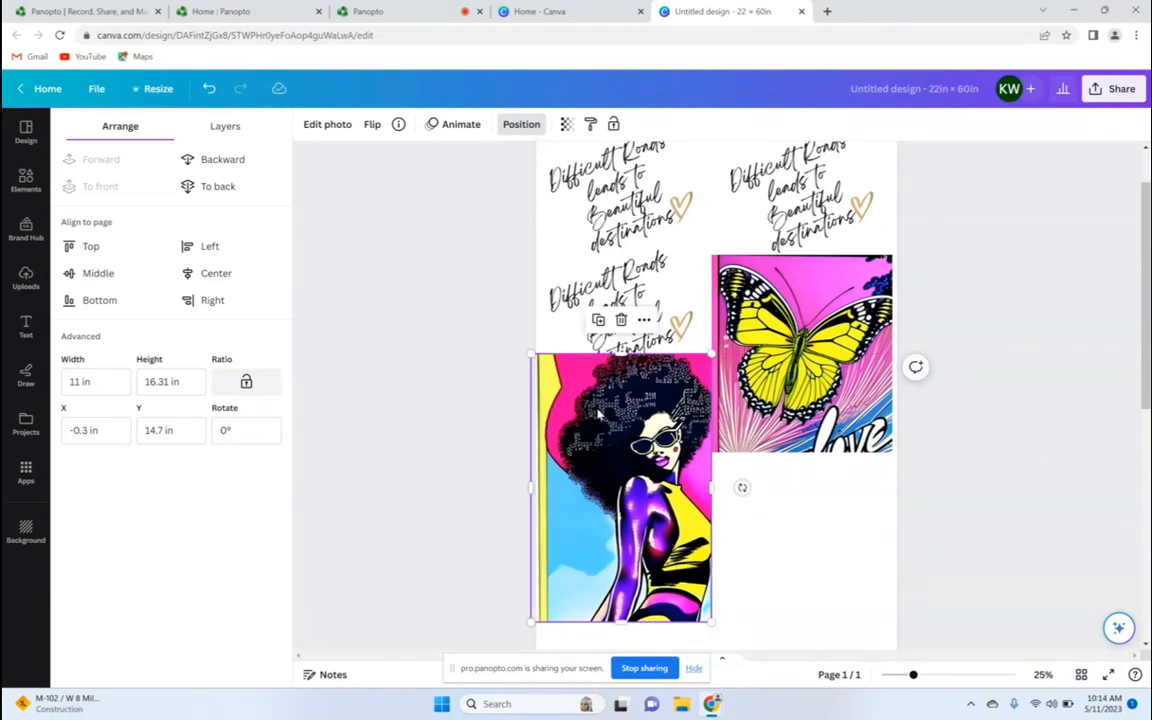
{"action": "left_click_drag", "start_coordinate": [597, 410], "coordinate": [635, 433]}
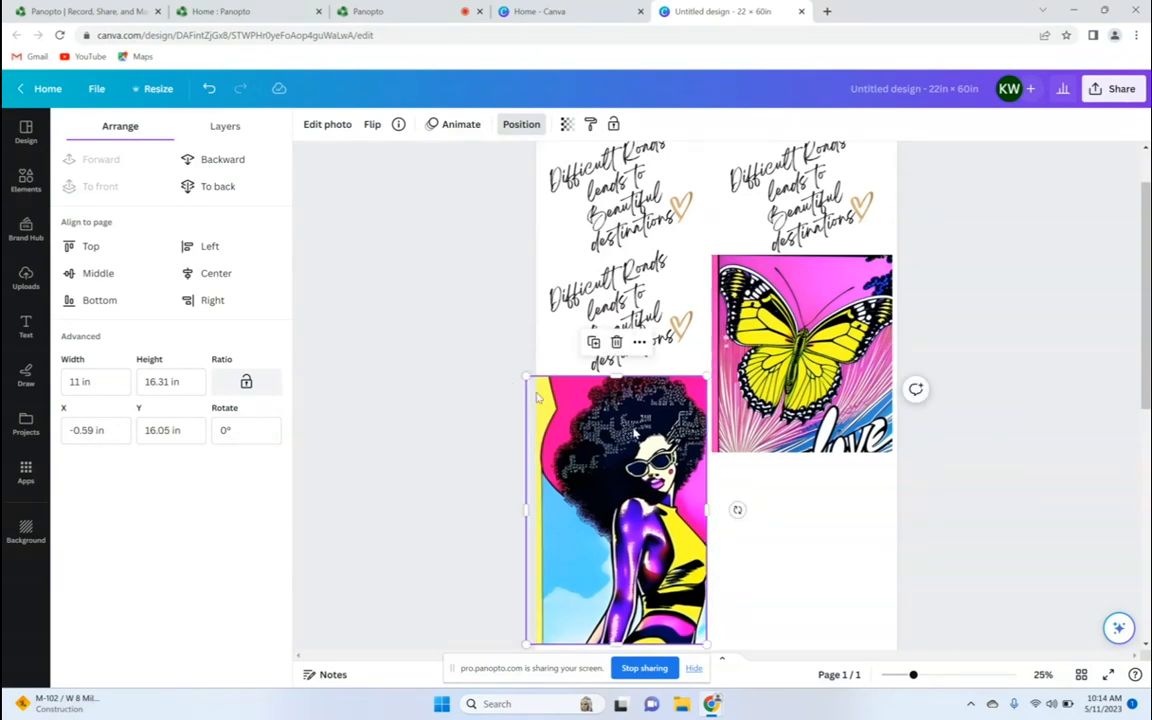
{"action": "left_click", "coordinate": [458, 312]}
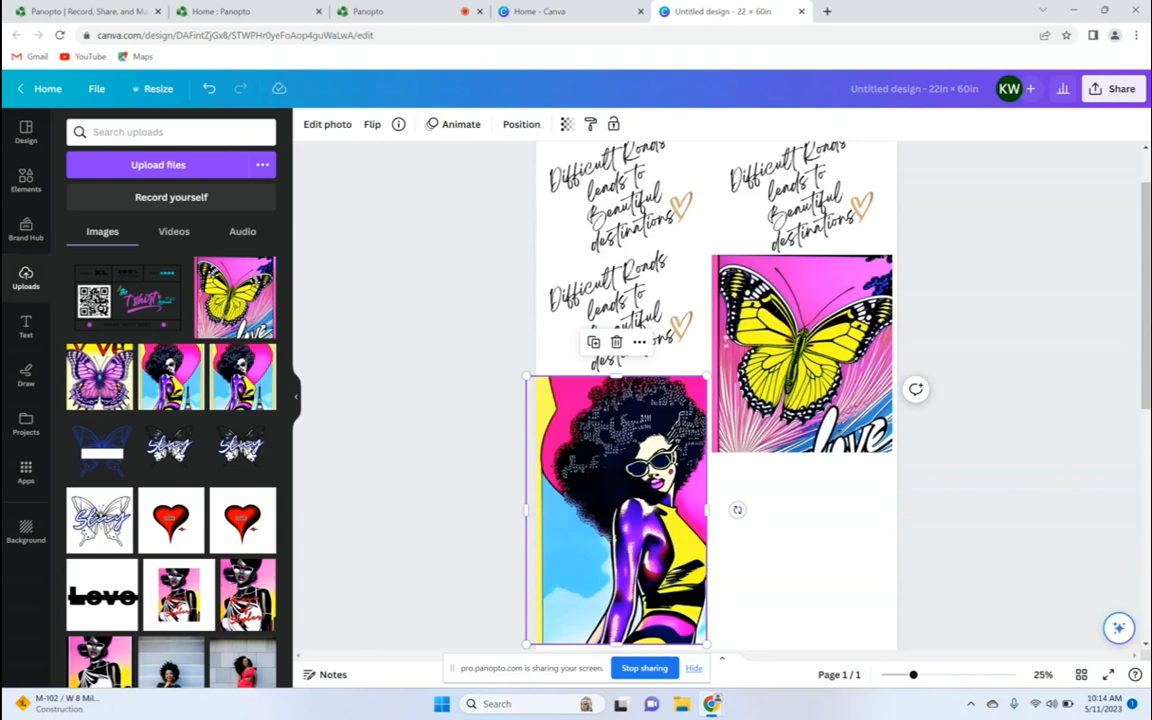
{"action": "left_click", "coordinate": [1016, 463]}
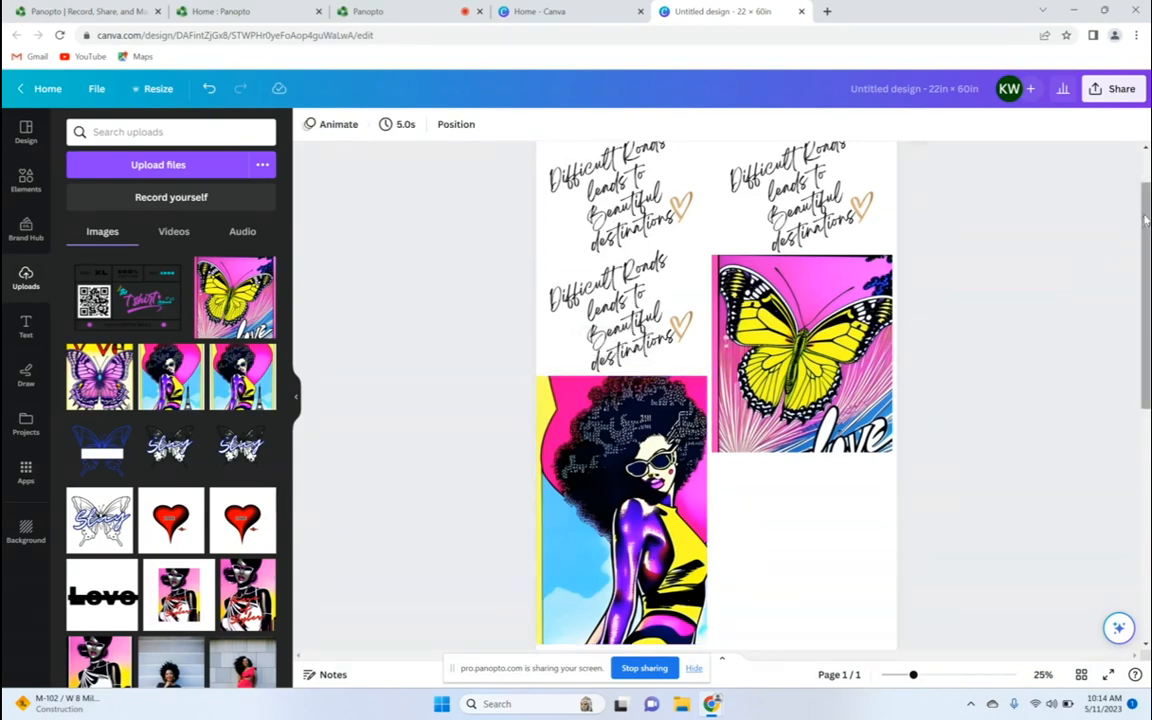
Add the uploaded round "Loyalty Over Everything" logo with the black bands to the page
{"action": "left_click_drag", "start_coordinate": [1145, 238], "coordinate": [1145, 190]}
{"action": "scroll", "coordinate": [1117, 200], "scroll_direction": "down", "scroll_amount": 1}
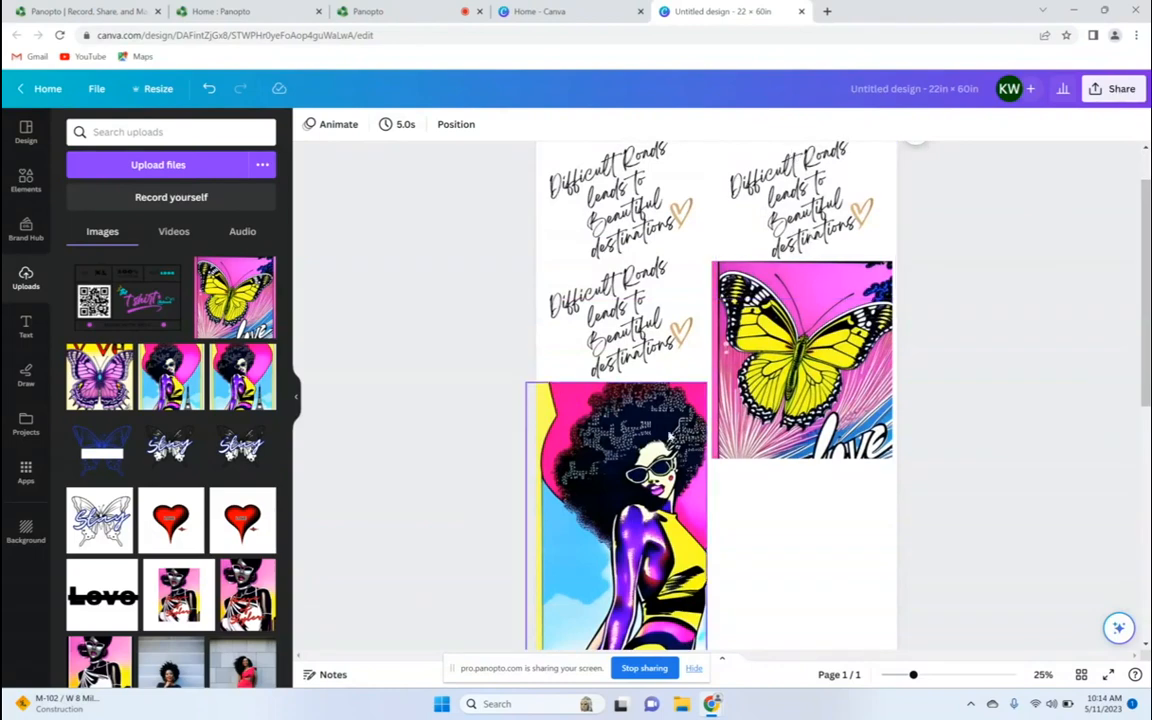
{"action": "left_click_drag", "start_coordinate": [1147, 206], "coordinate": [1150, 399]}
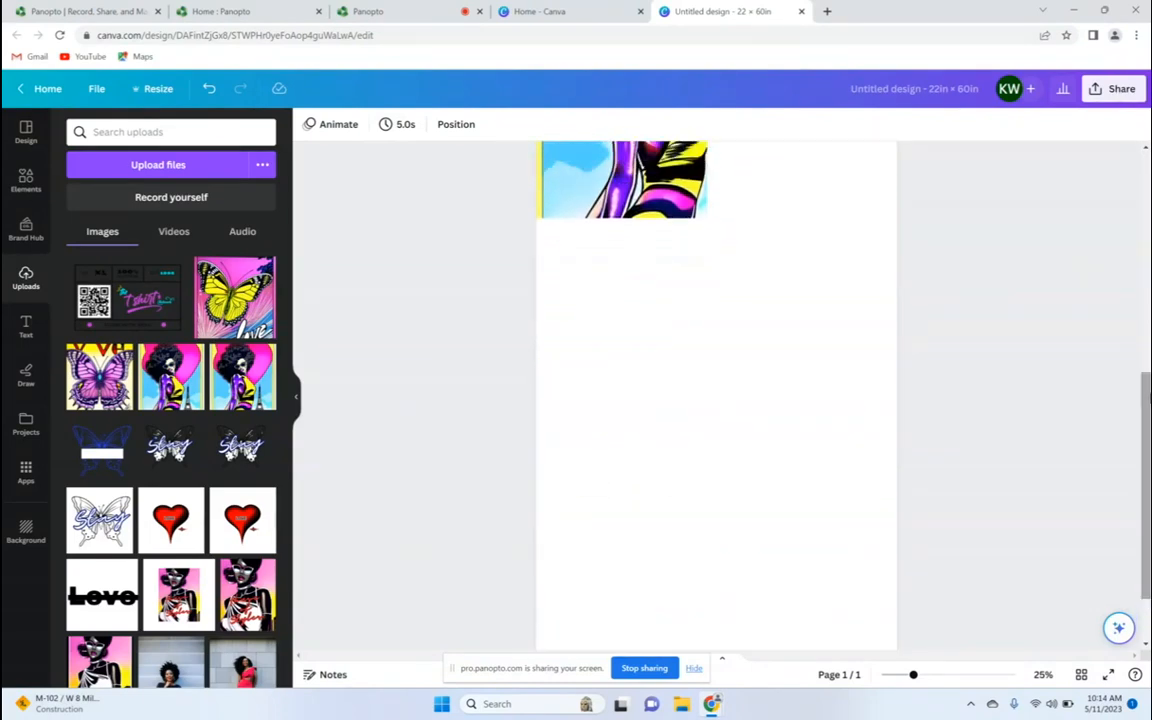
{"action": "left_click_drag", "start_coordinate": [286, 301], "coordinate": [301, 506]}
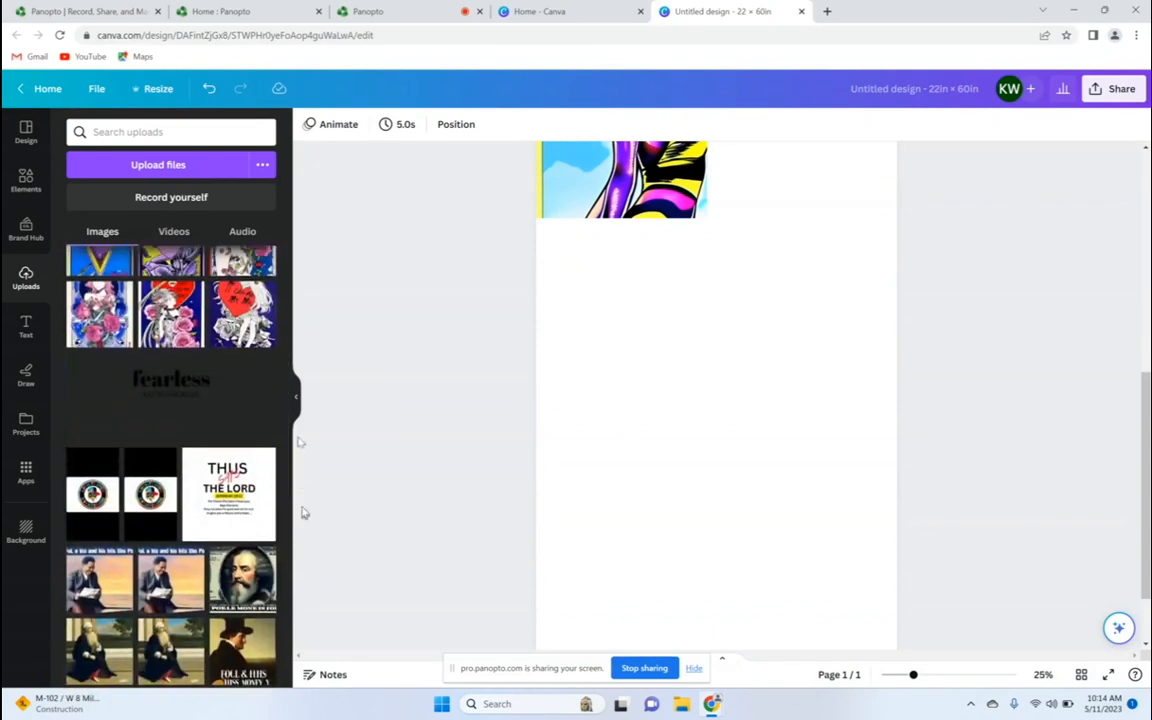
{"action": "left_click", "coordinate": [140, 482]}
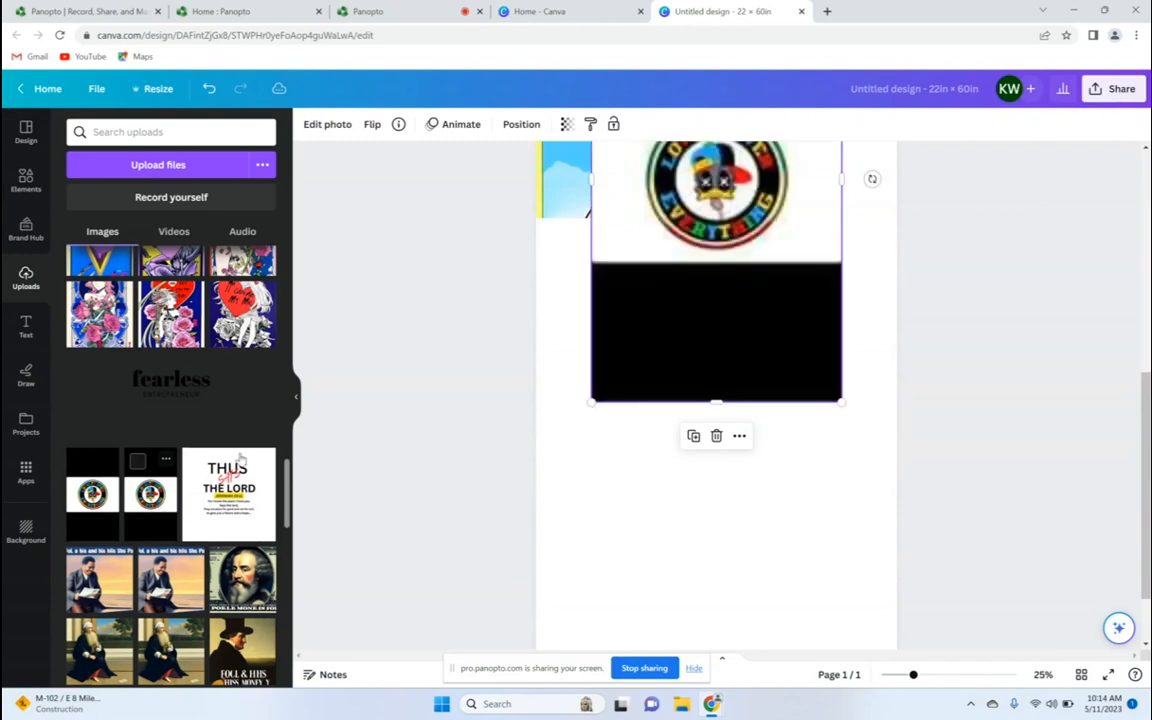
Remove the logo image's background with BG Remover and move the logo down to the blank area of the page
{"action": "left_click", "coordinate": [326, 125]}
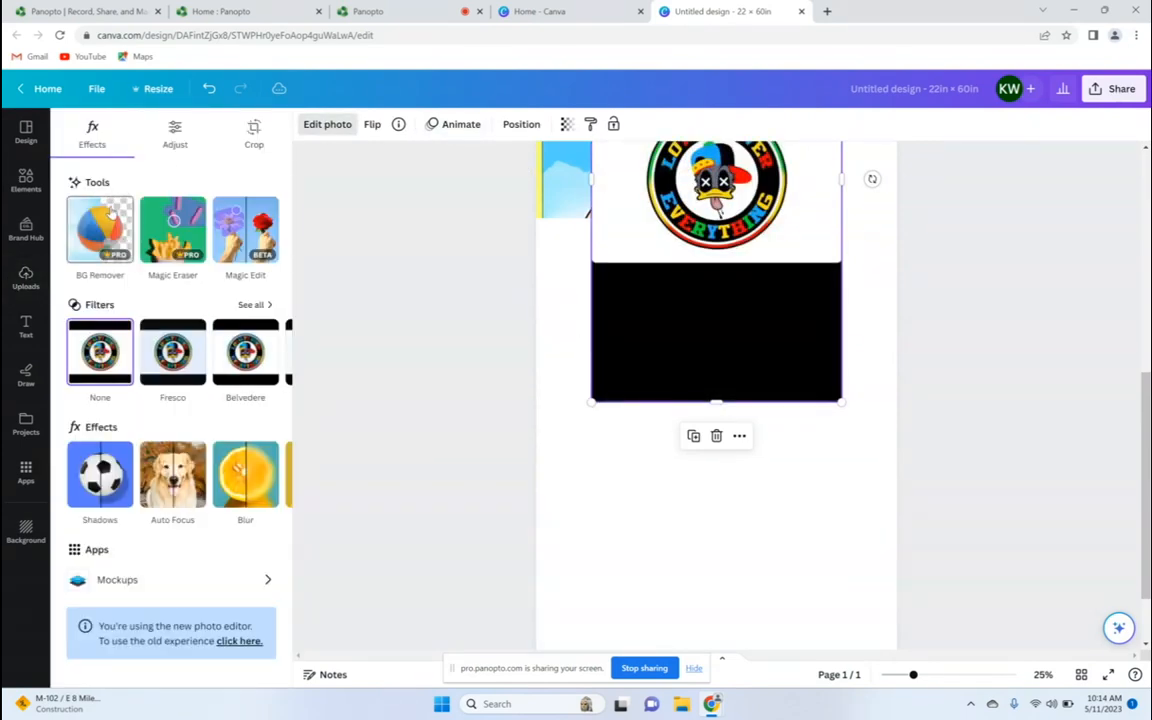
{"action": "left_click", "coordinate": [112, 208]}
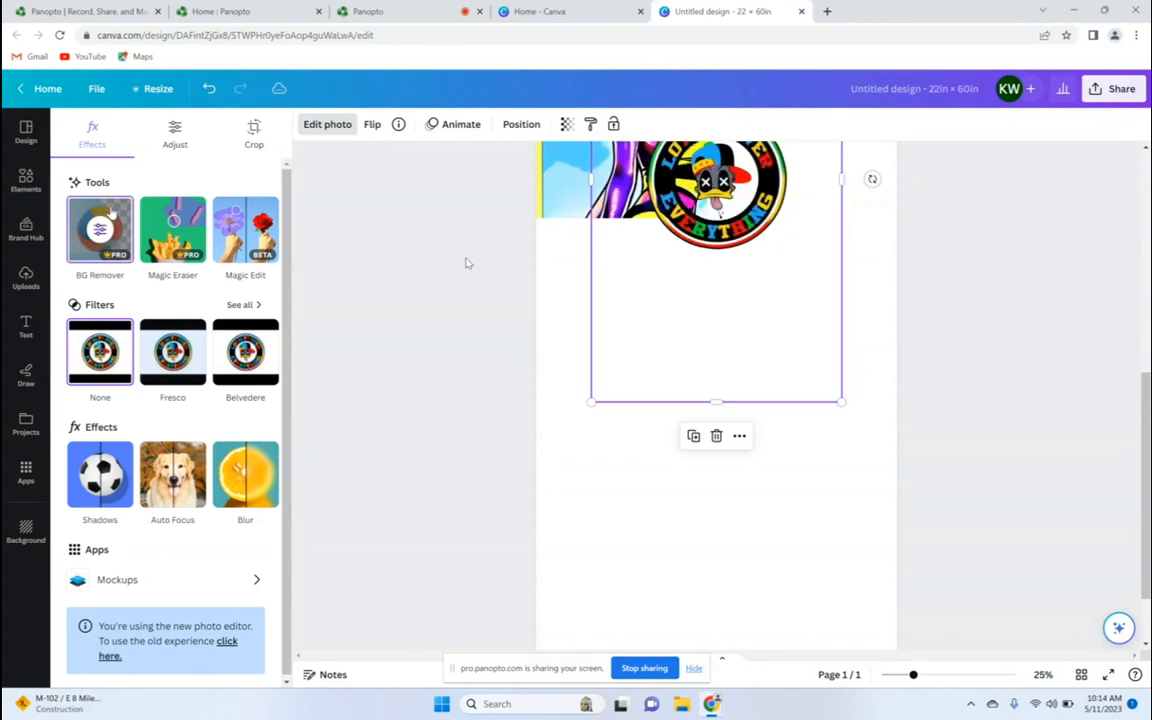
{"action": "left_click_drag", "start_coordinate": [734, 181], "coordinate": [725, 386]}
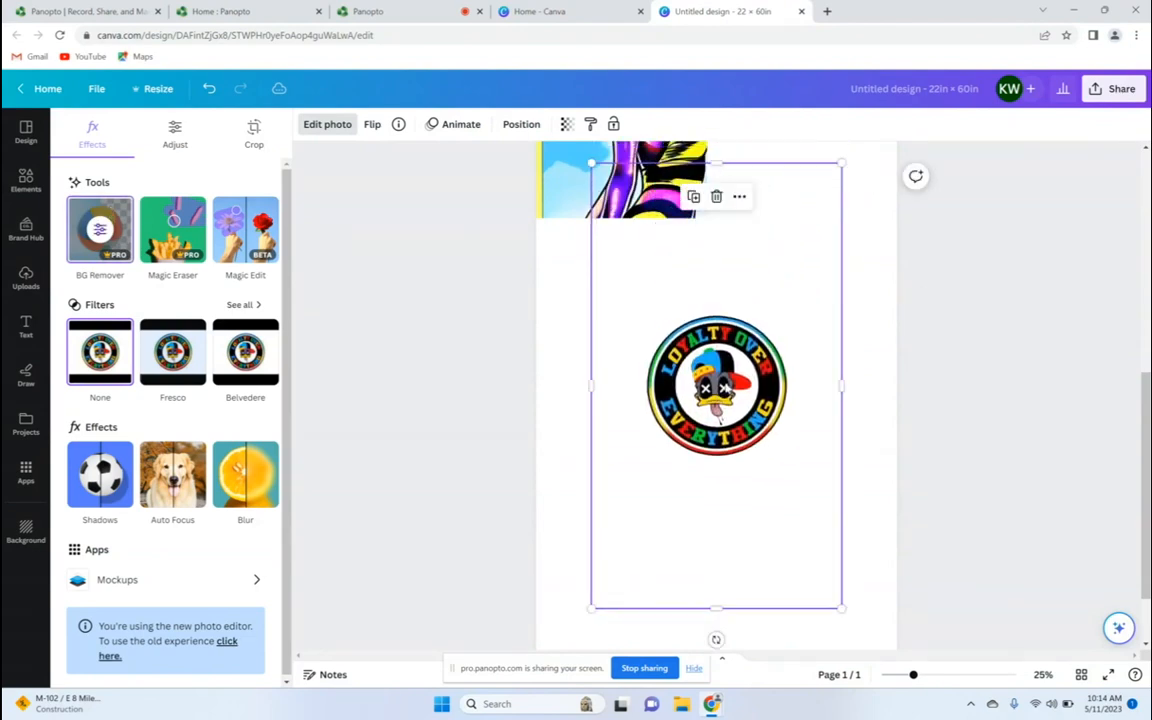
Set the logo image's width to 4 in and its height to 3.5 in
{"action": "left_click", "coordinate": [515, 128]}
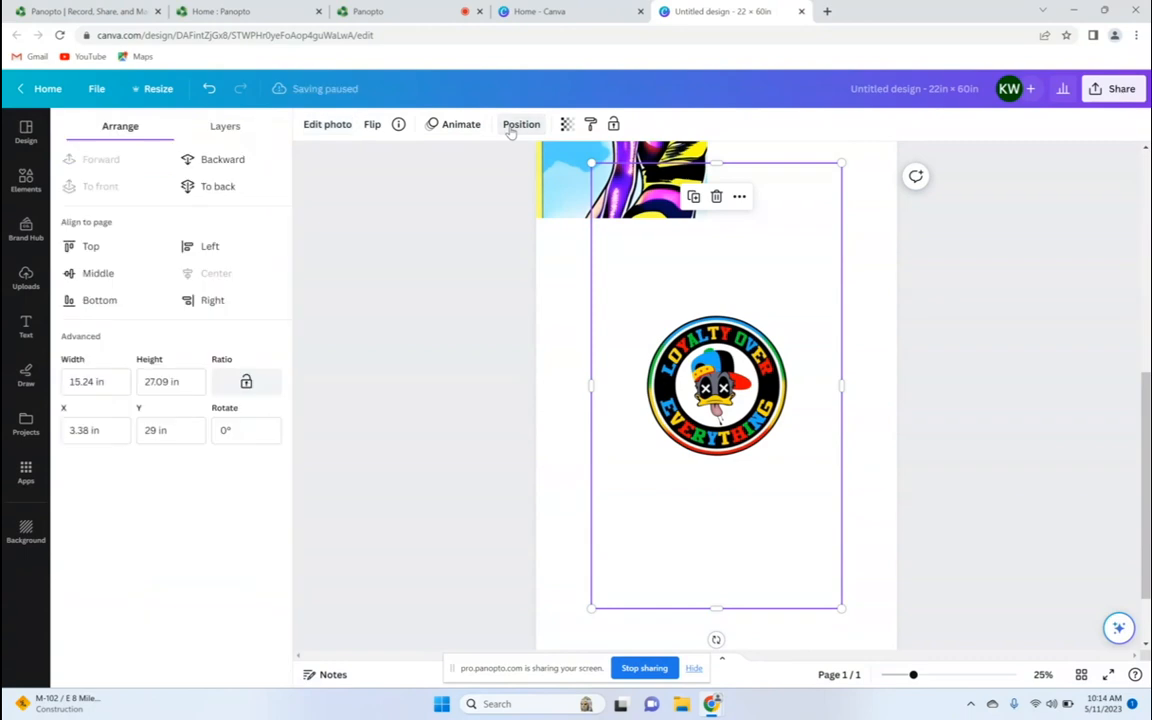
{"action": "left_click_drag", "start_coordinate": [110, 383], "coordinate": [62, 392]}
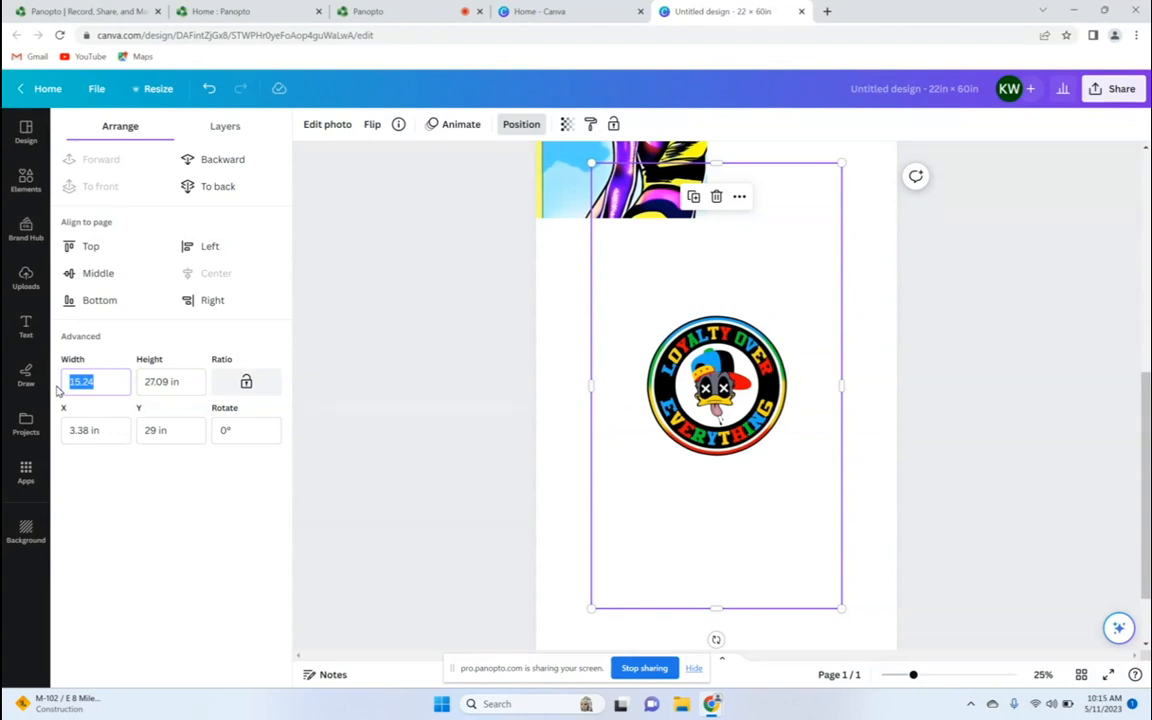
{"action": "type", "text": "4"}
{"action": "key", "text": "Return"}
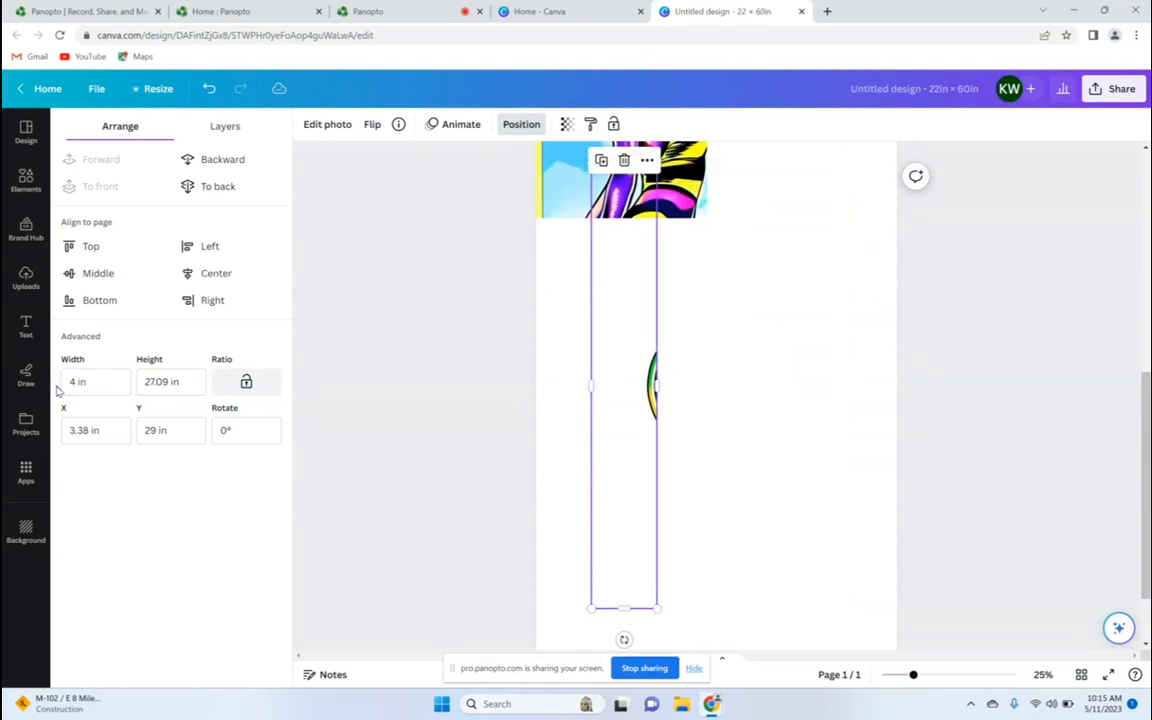
{"action": "double_click", "coordinate": [187, 381]}
{"action": "type", "text": "3.50"}
{"action": "key", "text": "Return"}
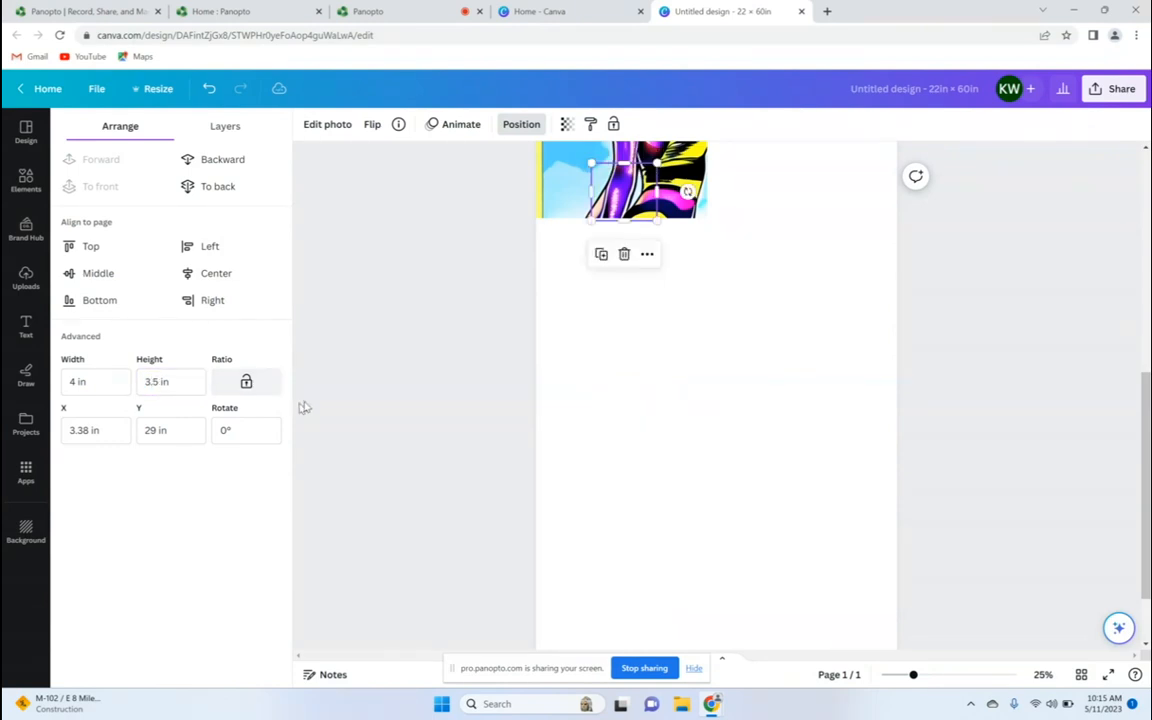
Move the cropped logo frame to blank space below the woman image, and scale and center the round logo within its crop
{"action": "left_click_drag", "start_coordinate": [640, 190], "coordinate": [653, 316]}
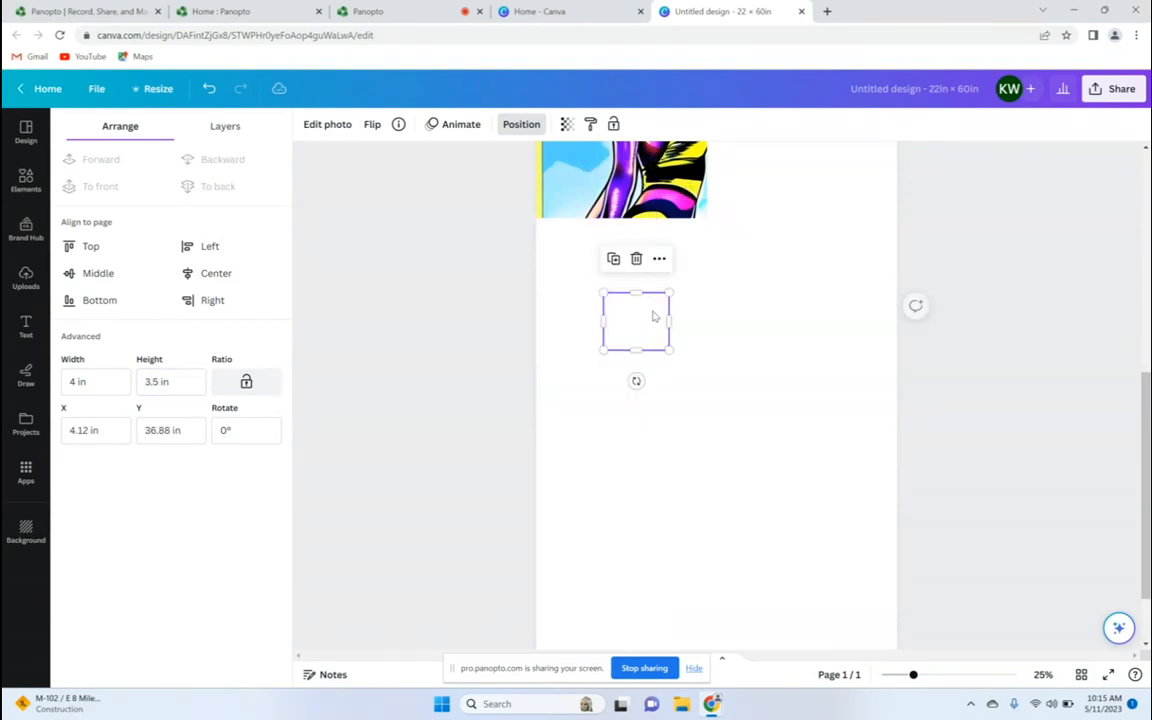
{"action": "double_click", "coordinate": [653, 316]}
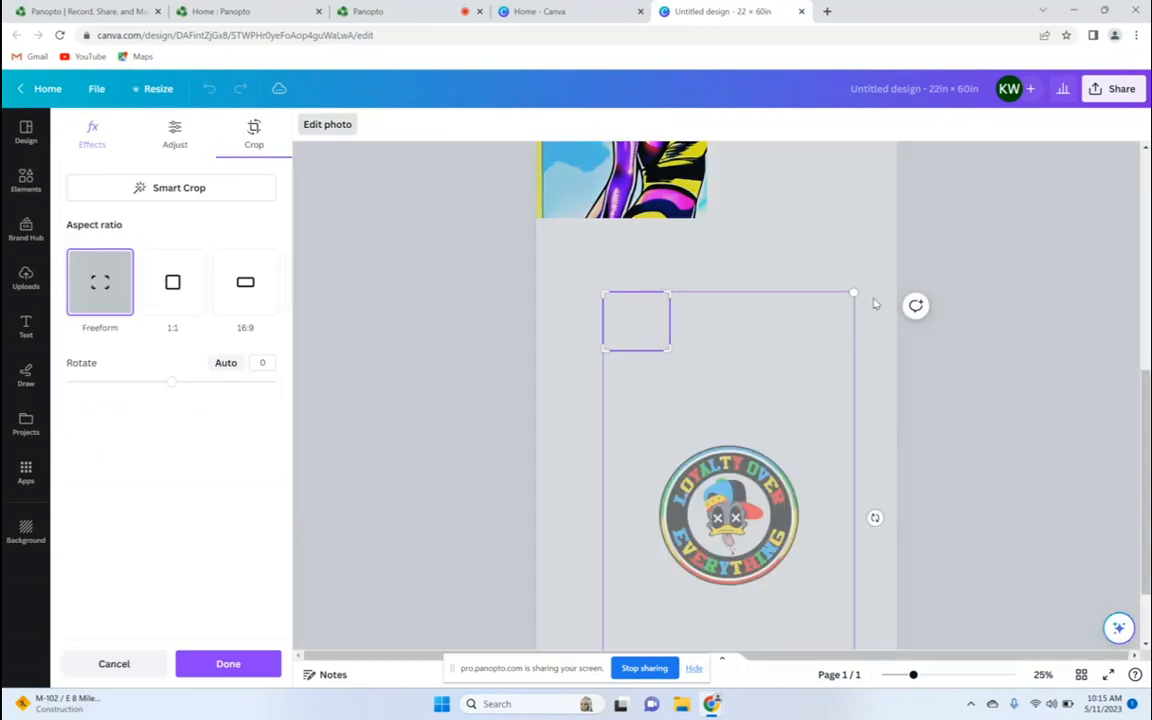
{"action": "left_click_drag", "start_coordinate": [854, 292], "coordinate": [570, 175]}
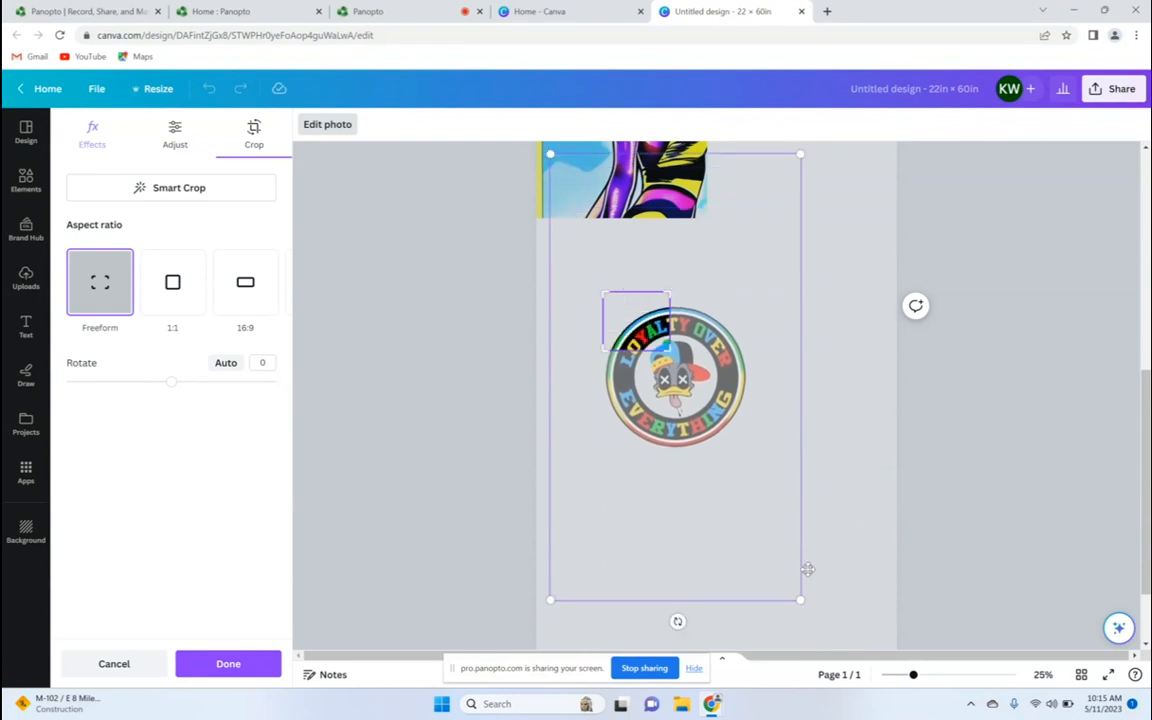
{"action": "left_click_drag", "start_coordinate": [799, 600], "coordinate": [668, 365]}
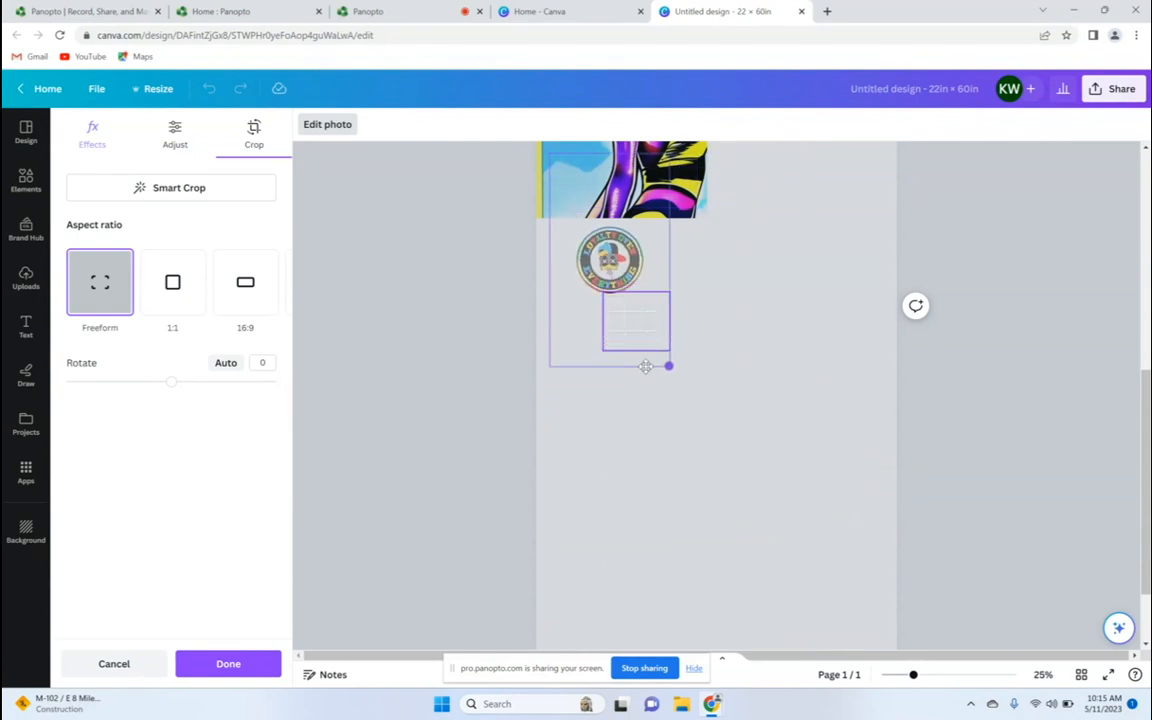
{"action": "left_click_drag", "start_coordinate": [548, 150], "coordinate": [603, 249]}
{"action": "left_click_drag", "start_coordinate": [615, 314], "coordinate": [642, 329]}
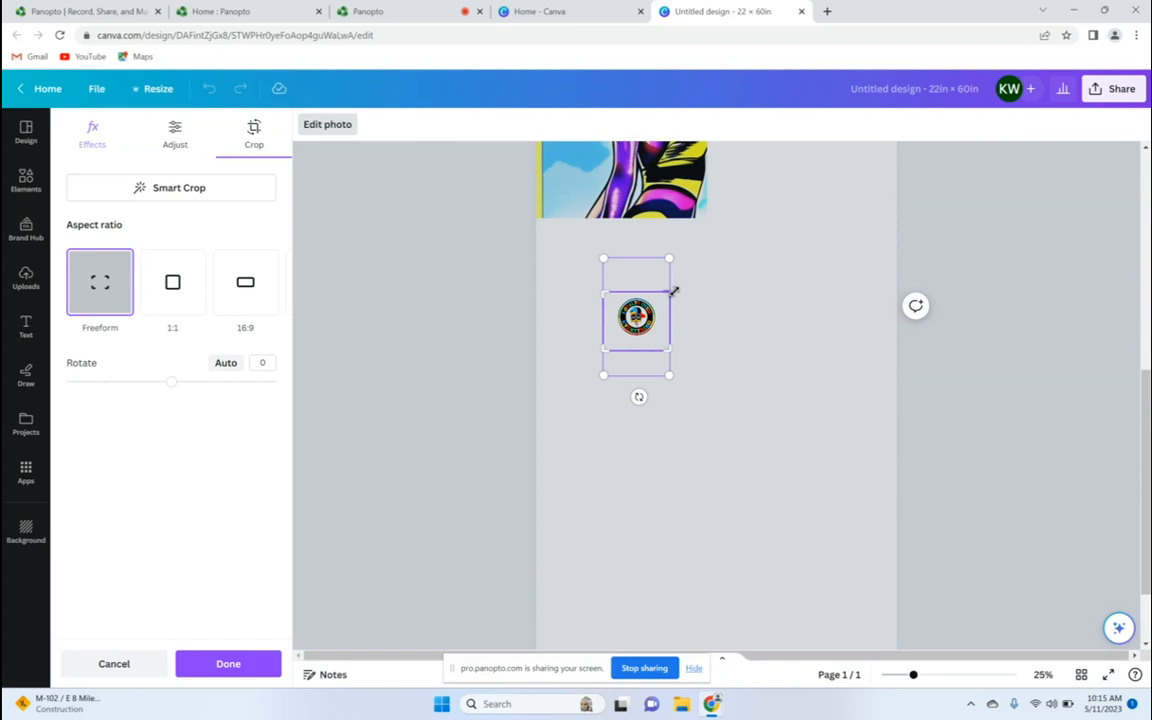
{"action": "left_click_drag", "start_coordinate": [668, 259], "coordinate": [679, 244]}
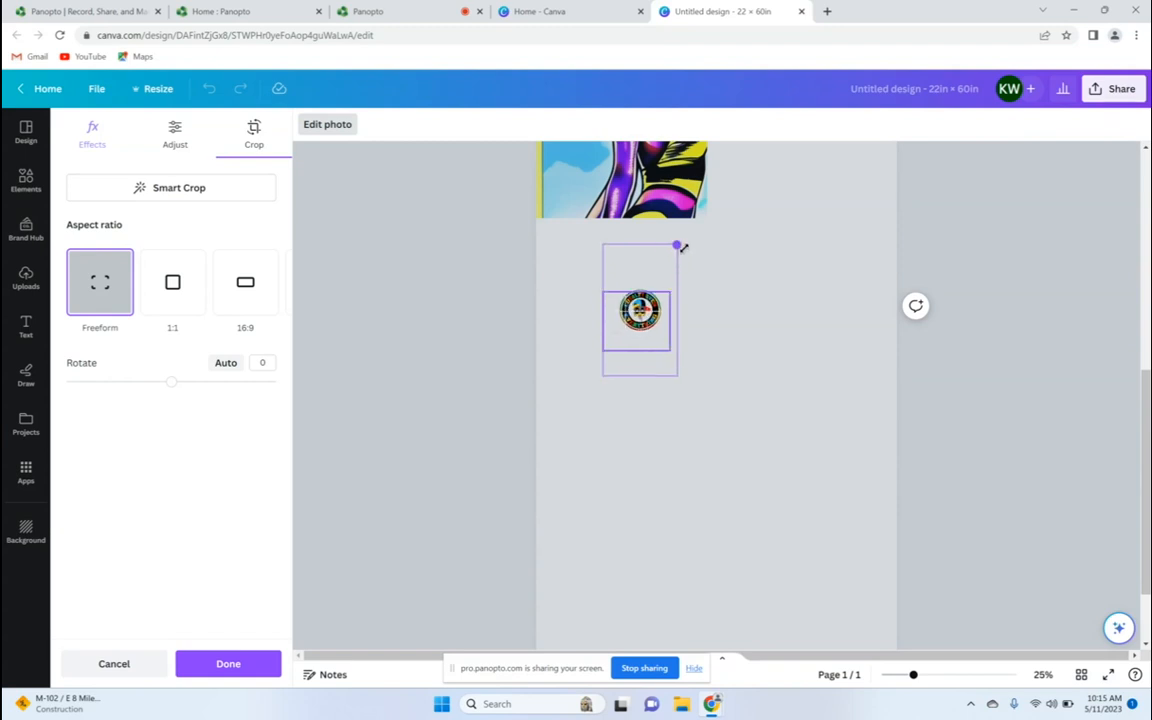
{"action": "left_click_drag", "start_coordinate": [641, 310], "coordinate": [634, 322]}
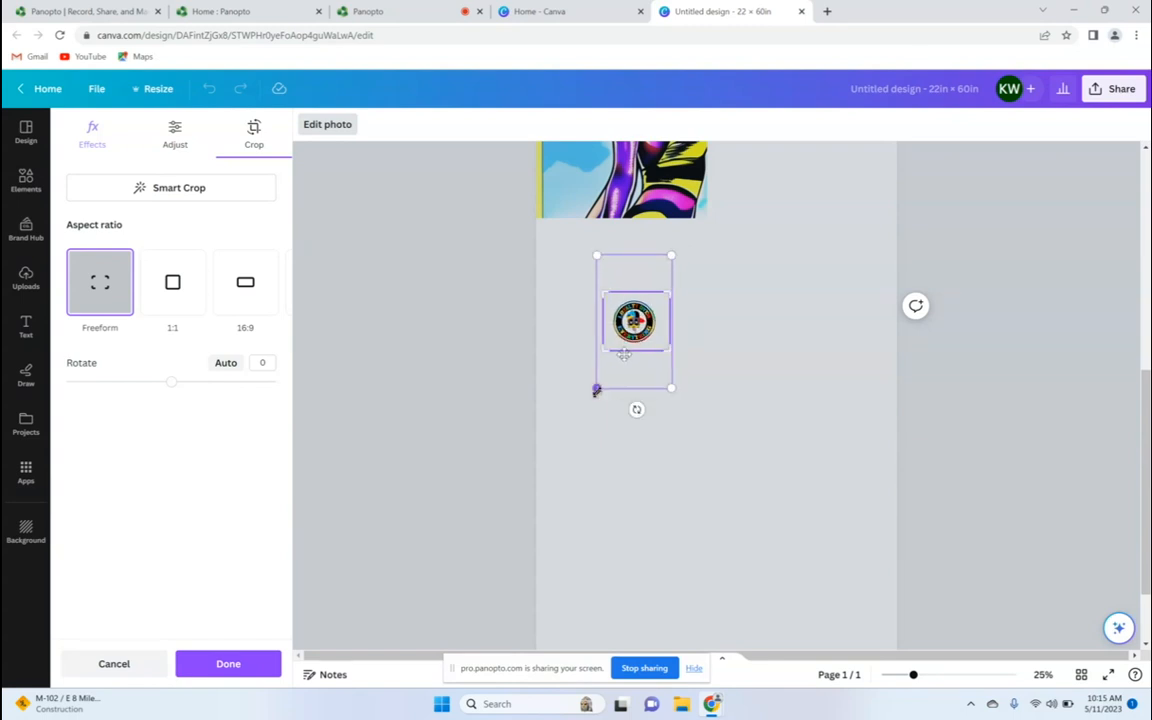
{"action": "left_click_drag", "start_coordinate": [597, 388], "coordinate": [579, 418]}
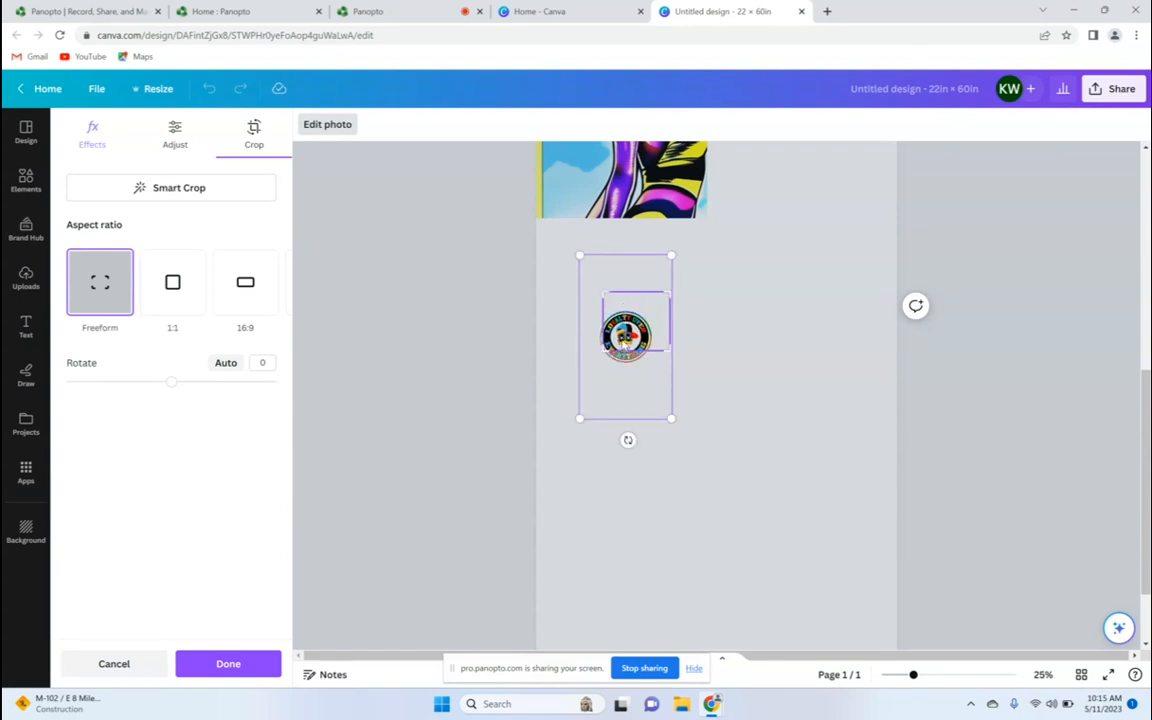
{"action": "left_click_drag", "start_coordinate": [630, 333], "coordinate": [638, 318]}
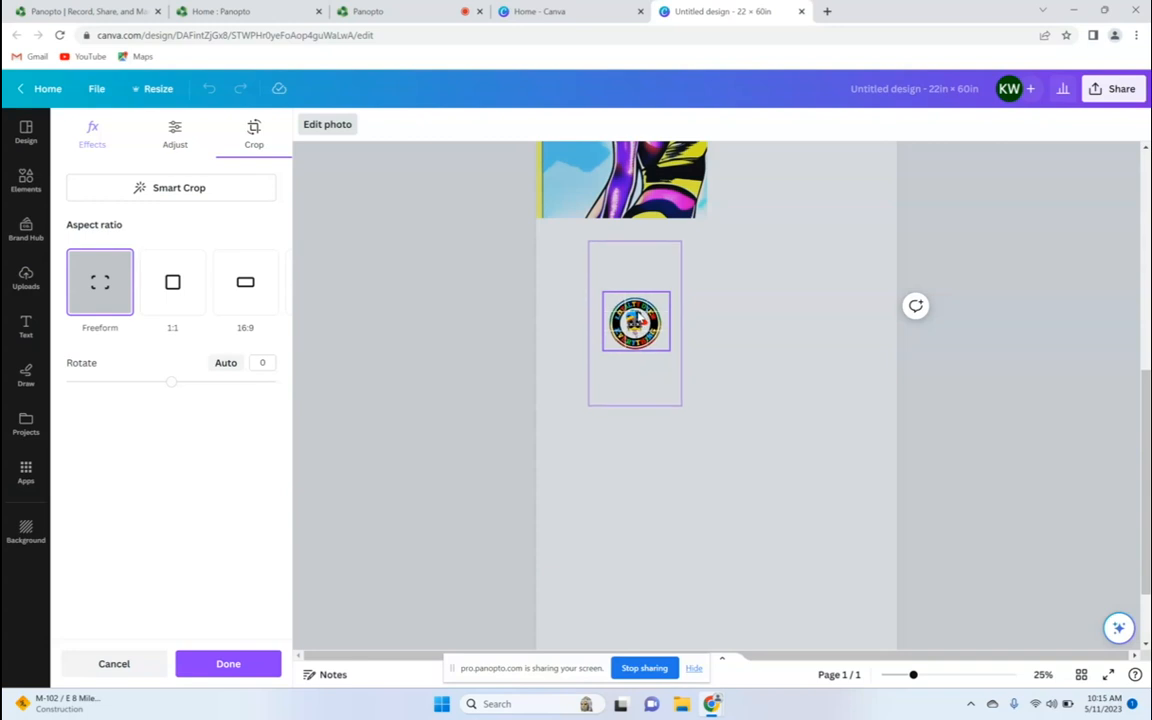
{"action": "left_click", "coordinate": [770, 361]}
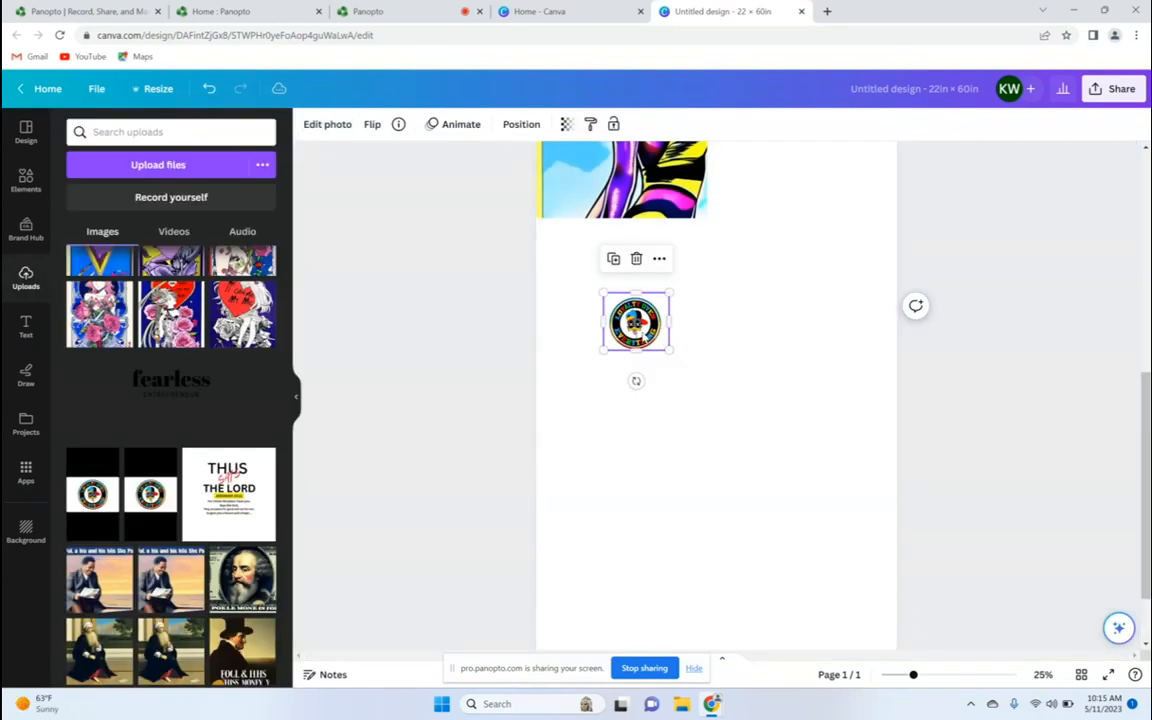
Move the round logo directly below the butterfly image, against the woman image's right edge, and duplicate it
{"action": "left_click_drag", "start_coordinate": [636, 321], "coordinate": [778, 236]}
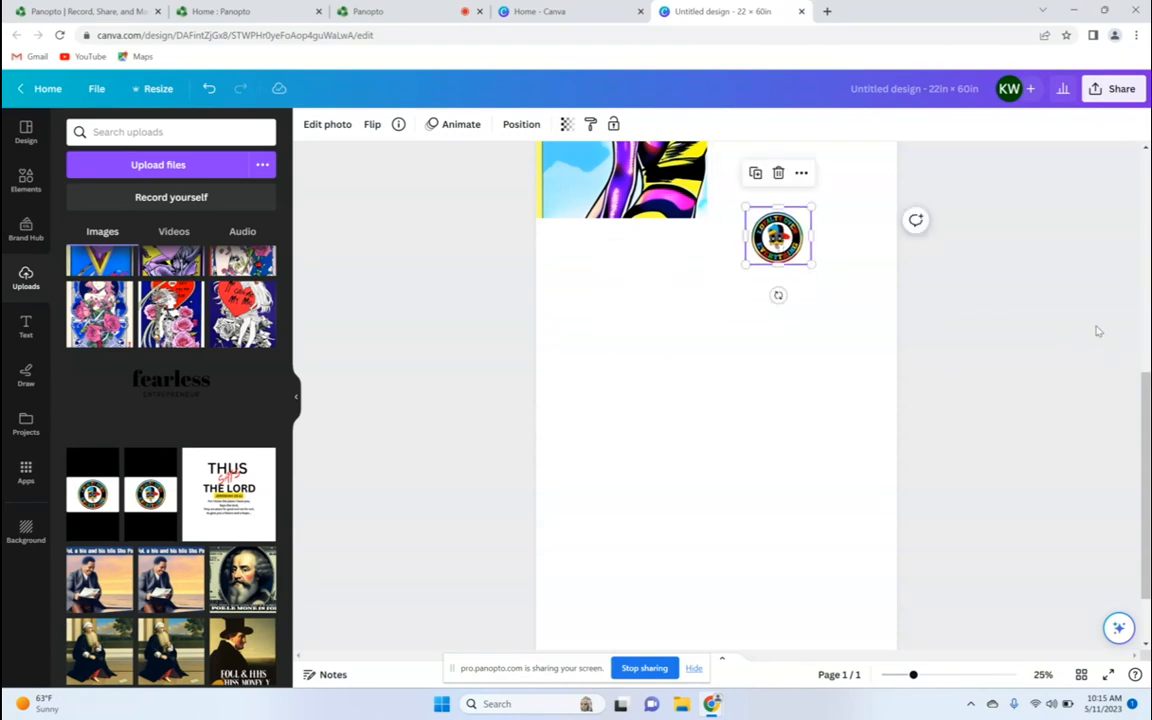
{"action": "scroll", "coordinate": [1135, 330], "scroll_direction": "up", "scroll_amount": 3}
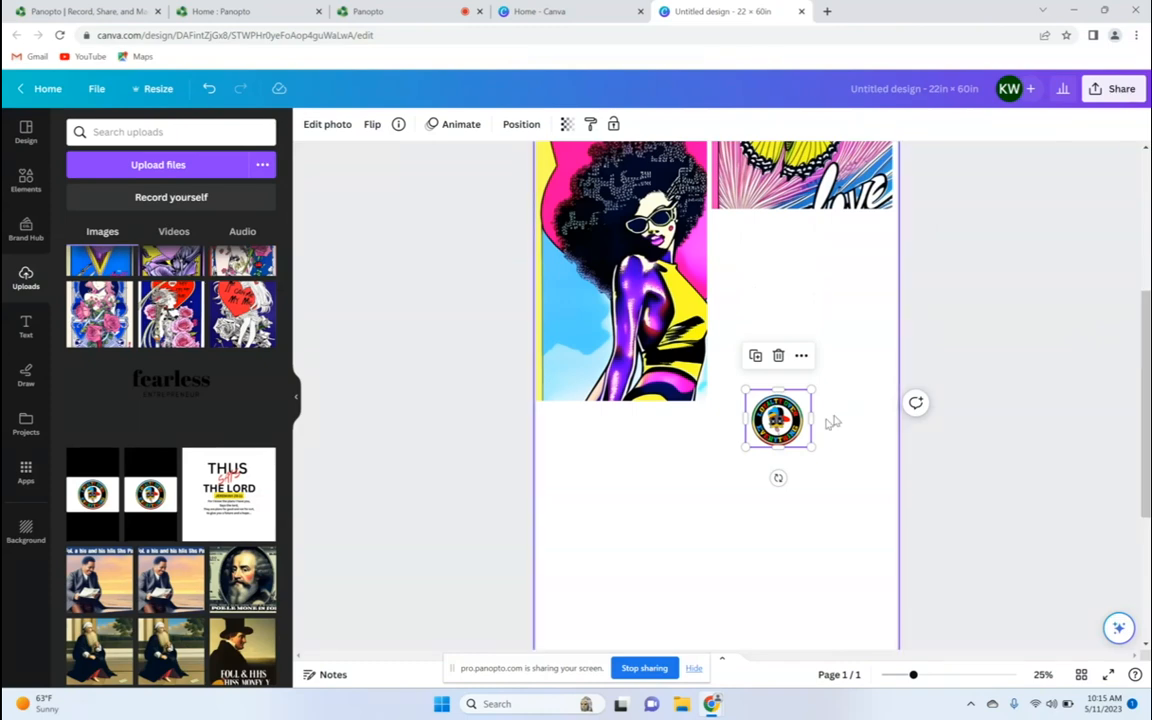
{"action": "left_click_drag", "start_coordinate": [778, 418], "coordinate": [740, 240]}
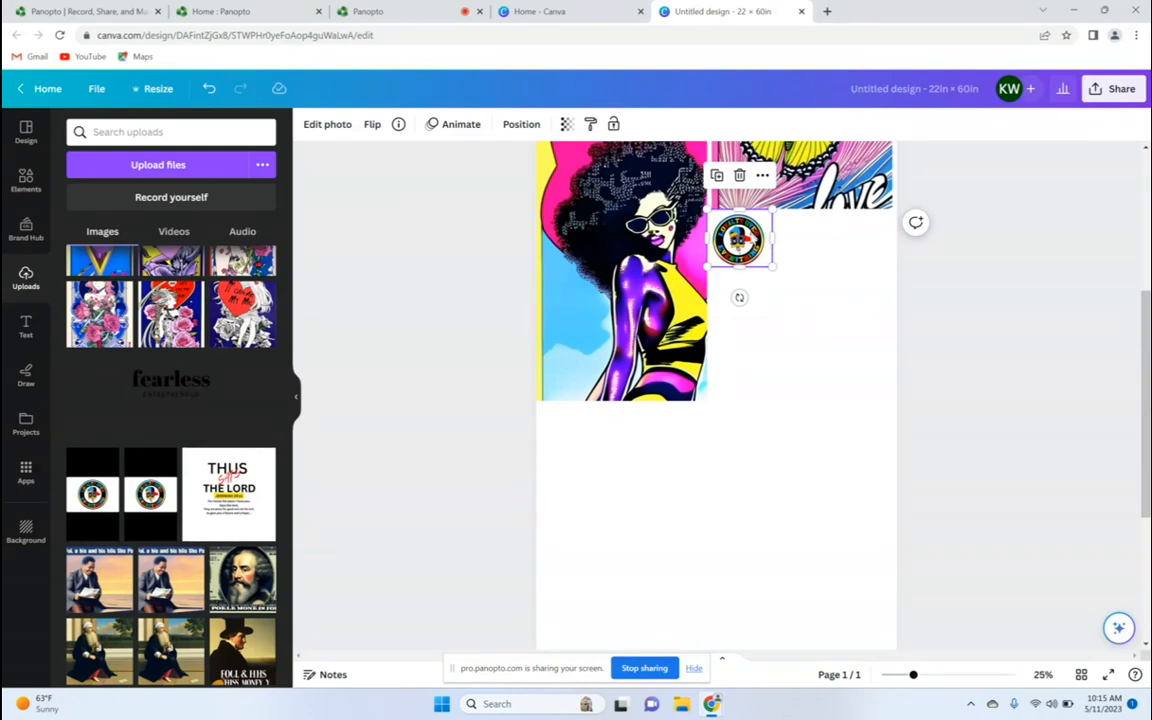
{"action": "right_click", "coordinate": [752, 242]}
{"action": "left_click", "coordinate": [790, 333]}
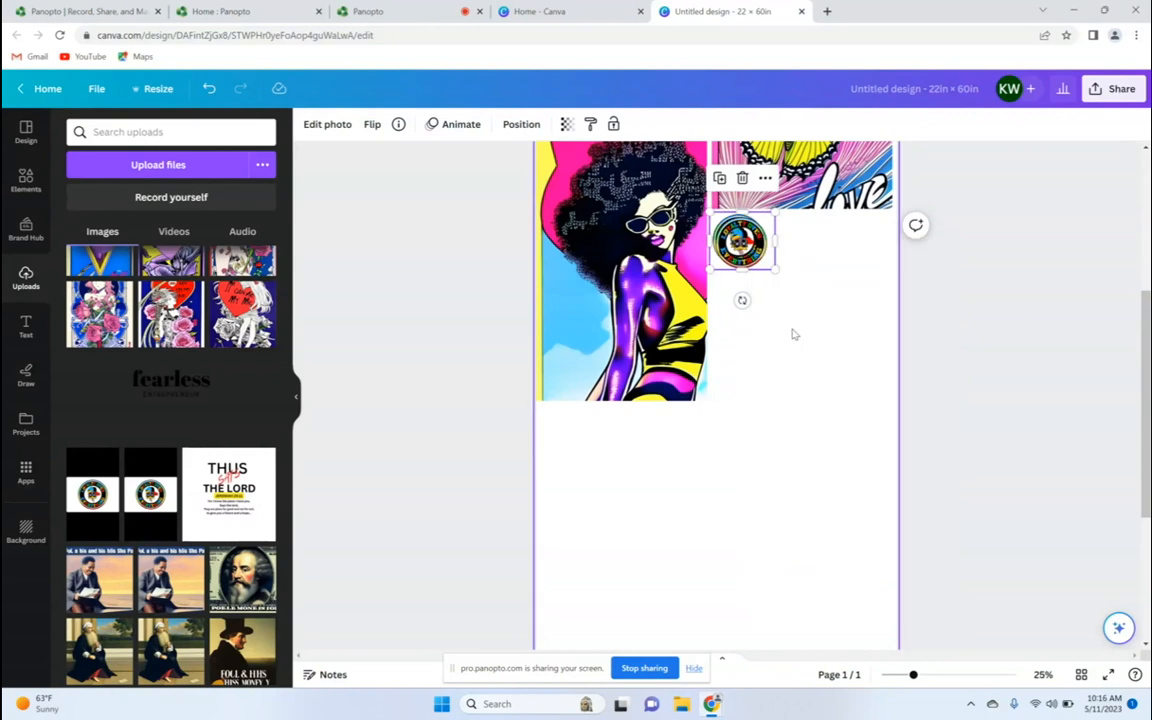
Duplicate the round logo below the butterfly image three more times
{"action": "right_click", "coordinate": [737, 262]}
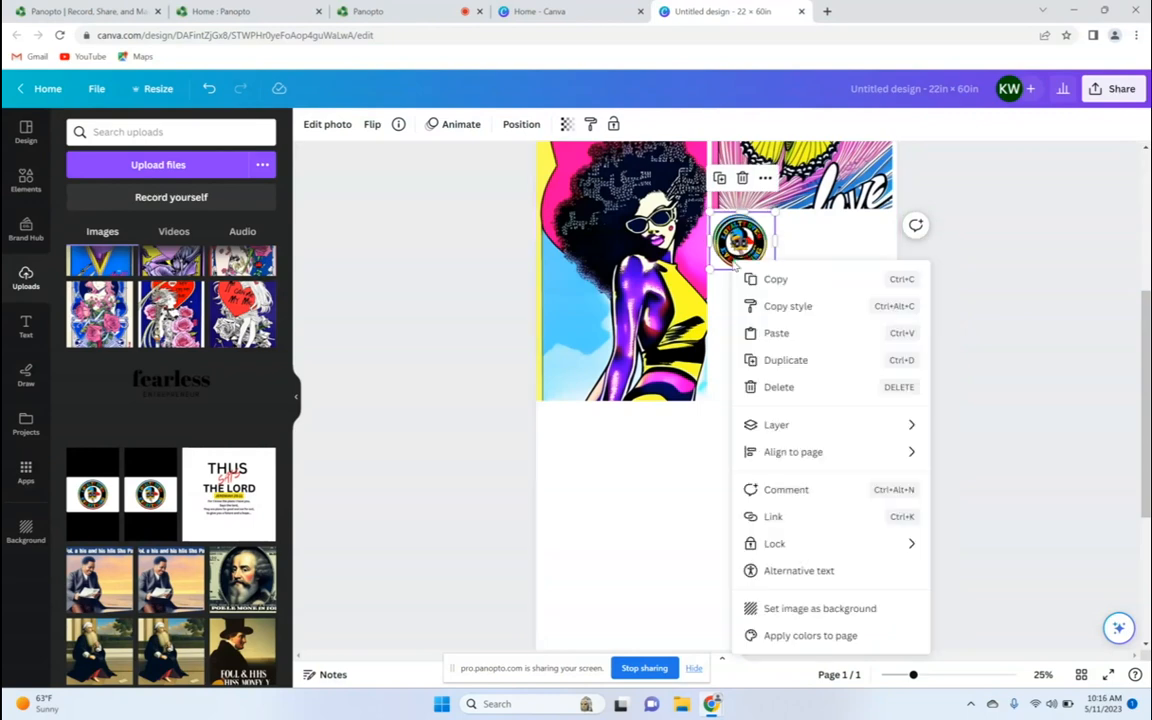
{"action": "left_click", "coordinate": [772, 360]}
{"action": "right_click", "coordinate": [735, 250]}
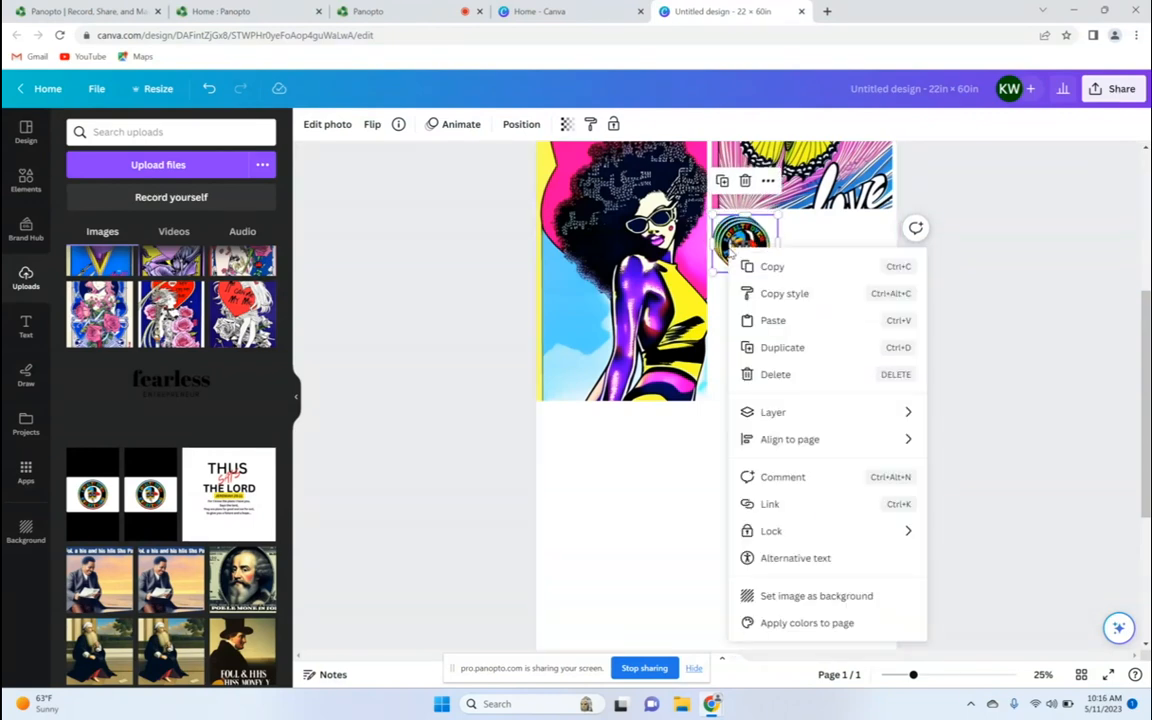
{"action": "left_click", "coordinate": [774, 347]}
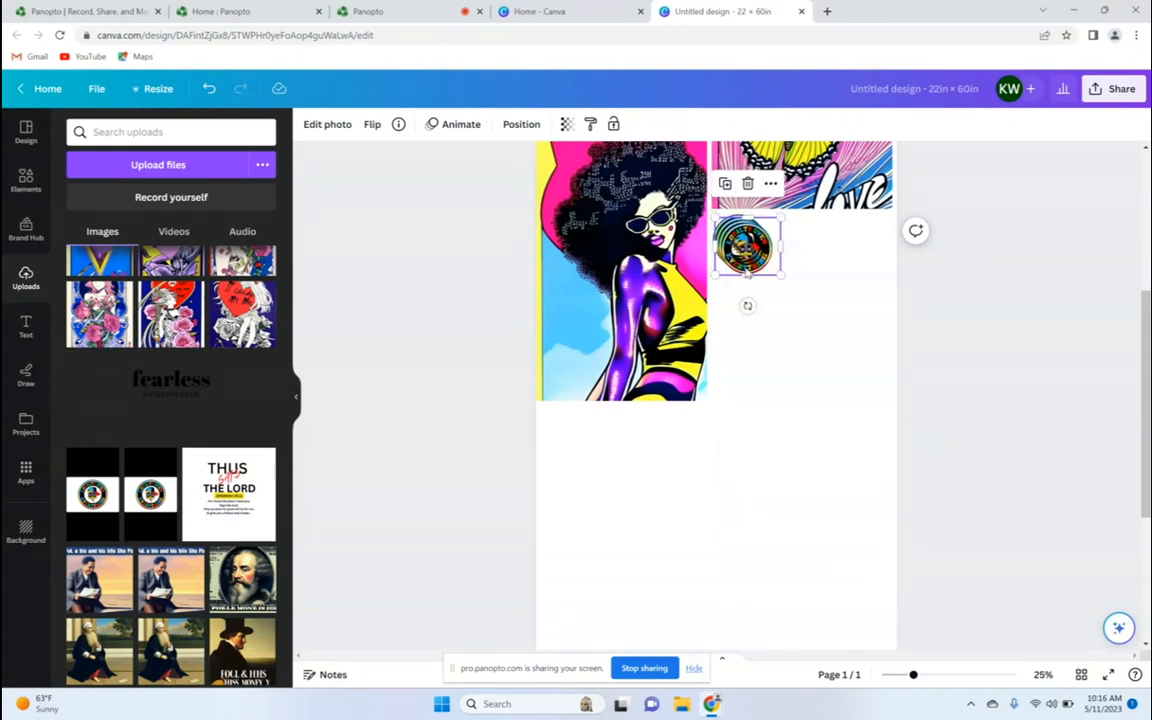
{"action": "right_click", "coordinate": [748, 272]}
{"action": "left_click", "coordinate": [790, 368]}
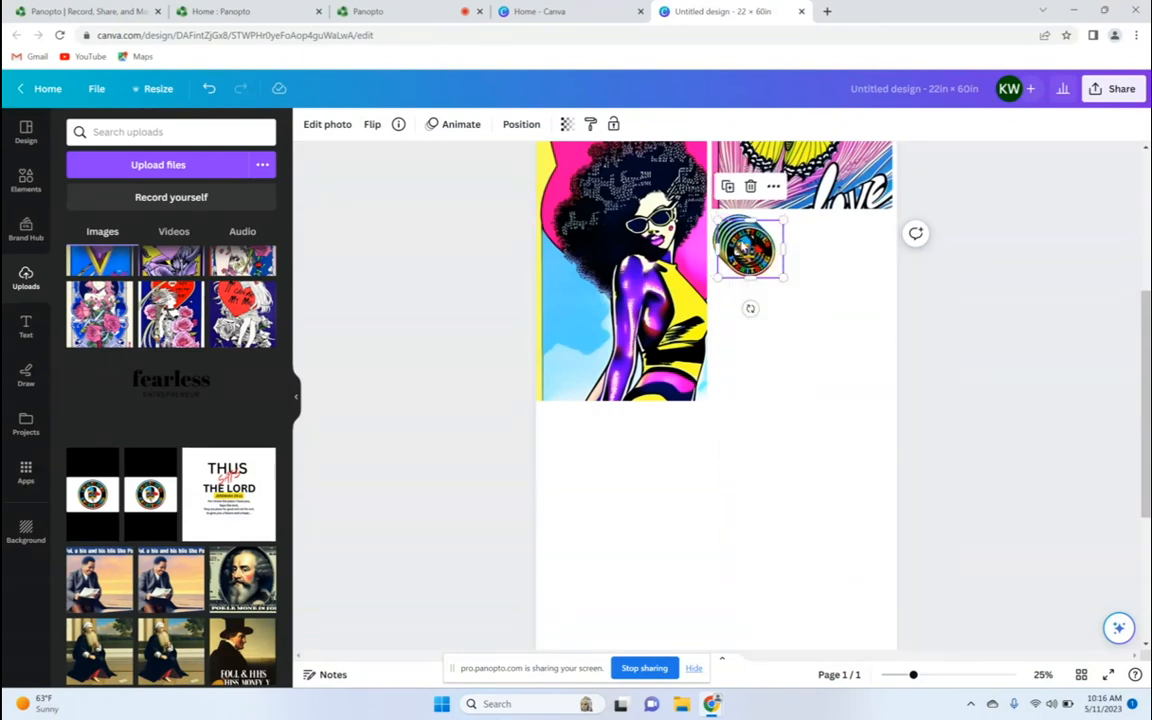
Spread the stacked logo copies below the butterfly image, two along the first row's right side and two in a second row beneath
{"action": "left_click_drag", "start_coordinate": [748, 248], "coordinate": [835, 246]}
{"action": "mouse_move", "coordinate": [843, 237]}
{"action": "left_mouse_down"}
{"action": "mouse_move", "coordinate": [879, 234]}
{"action": "mouse_move", "coordinate": [855, 236]}
{"action": "left_mouse_up"}
{"action": "left_click_drag", "start_coordinate": [747, 245], "coordinate": [816, 241]}
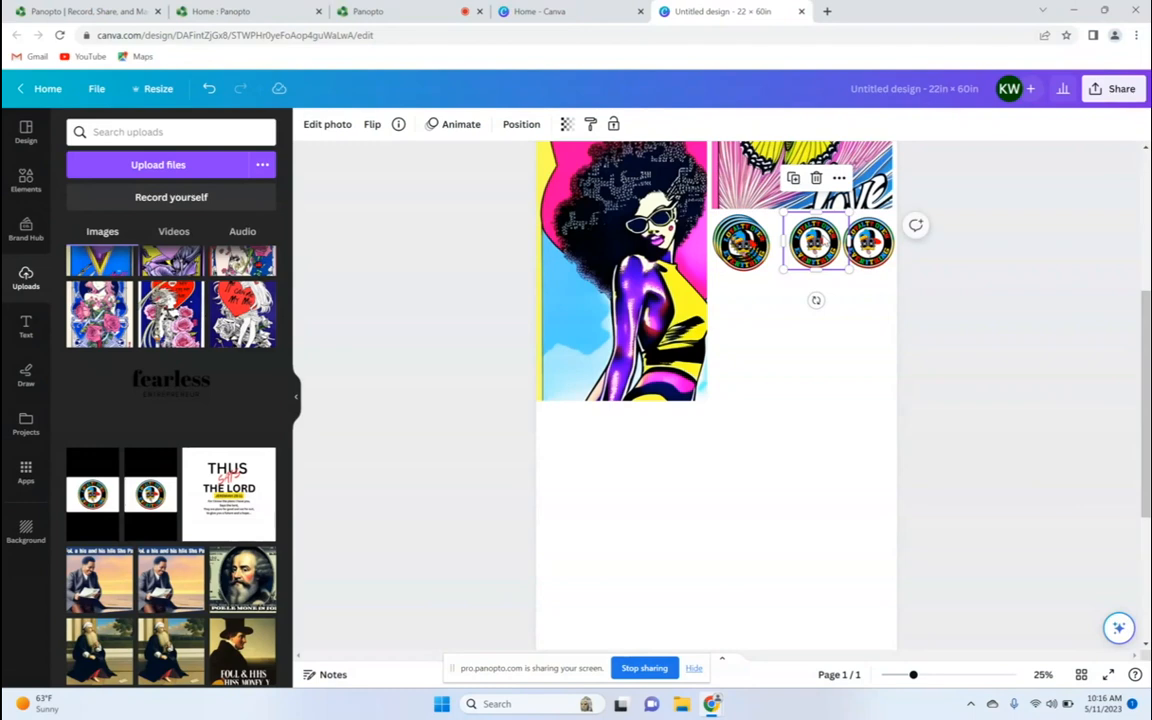
{"action": "left_click_drag", "start_coordinate": [745, 243], "coordinate": [796, 297]}
{"action": "left_click_drag", "start_coordinate": [720, 245], "coordinate": [731, 288]}
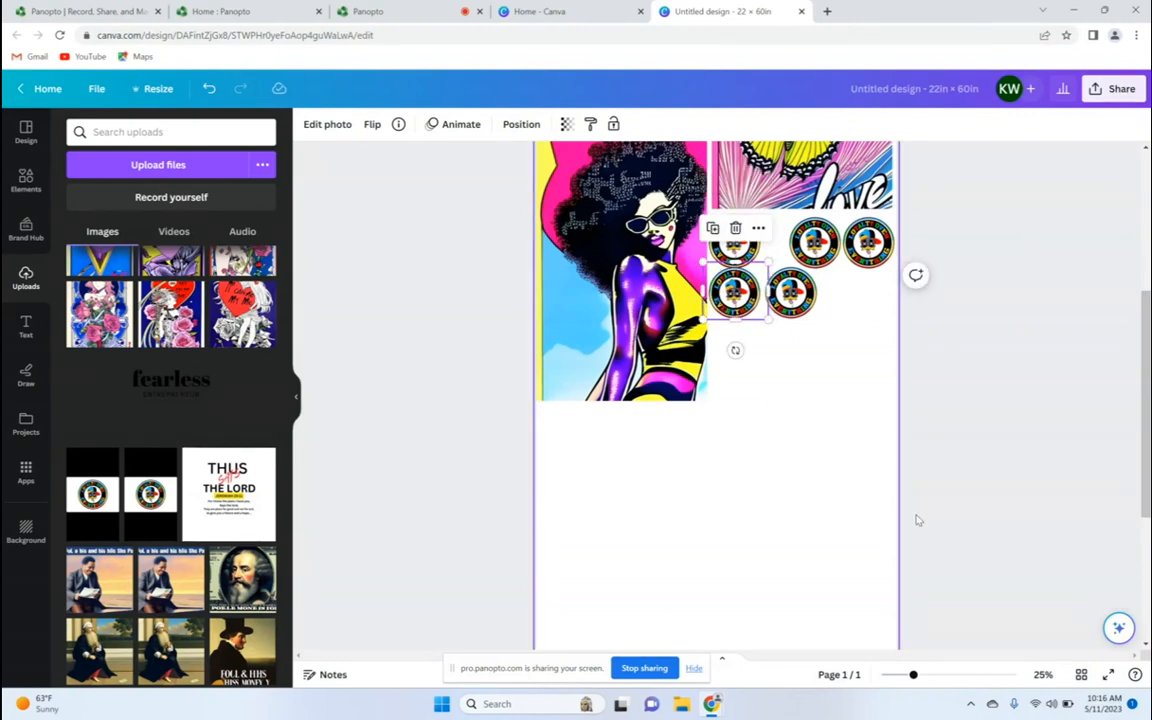
Space the first row's middle and right logos evenly, and line up the second row's middle logo under the one above
{"action": "left_click_drag", "start_coordinate": [911, 677], "coordinate": [940, 678]}
{"action": "scroll", "coordinate": [1030, 330], "scroll_direction": "up", "scroll_amount": 3}
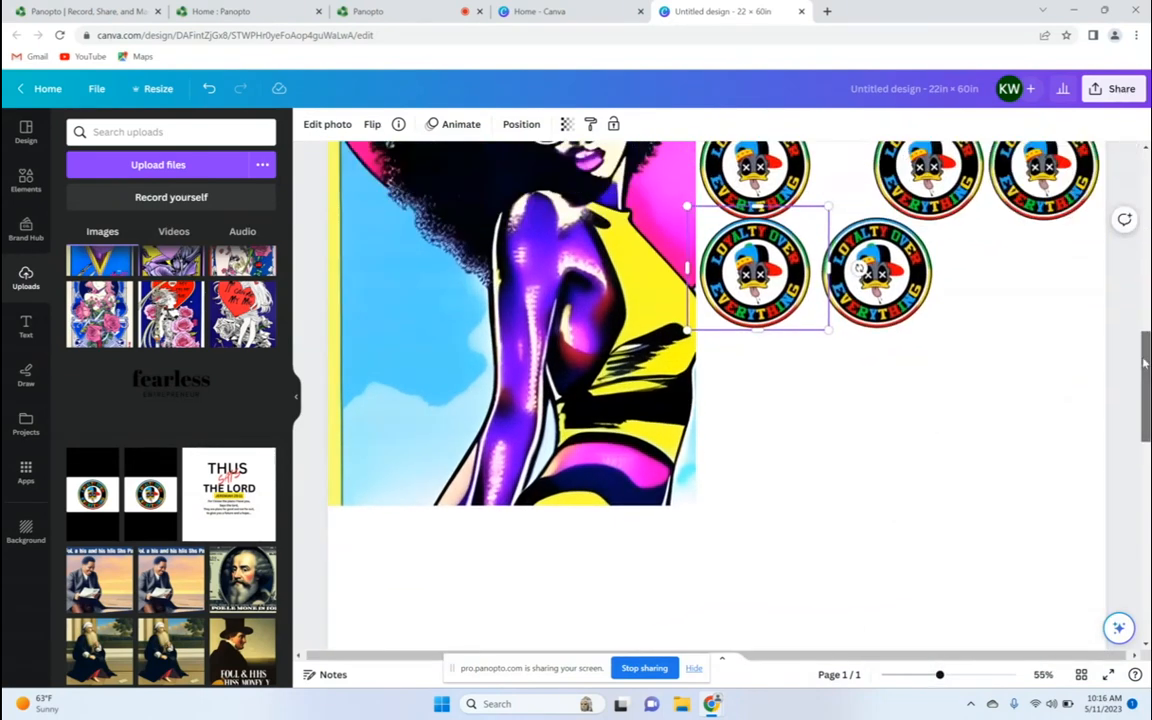
{"action": "left_click", "coordinate": [773, 328]}
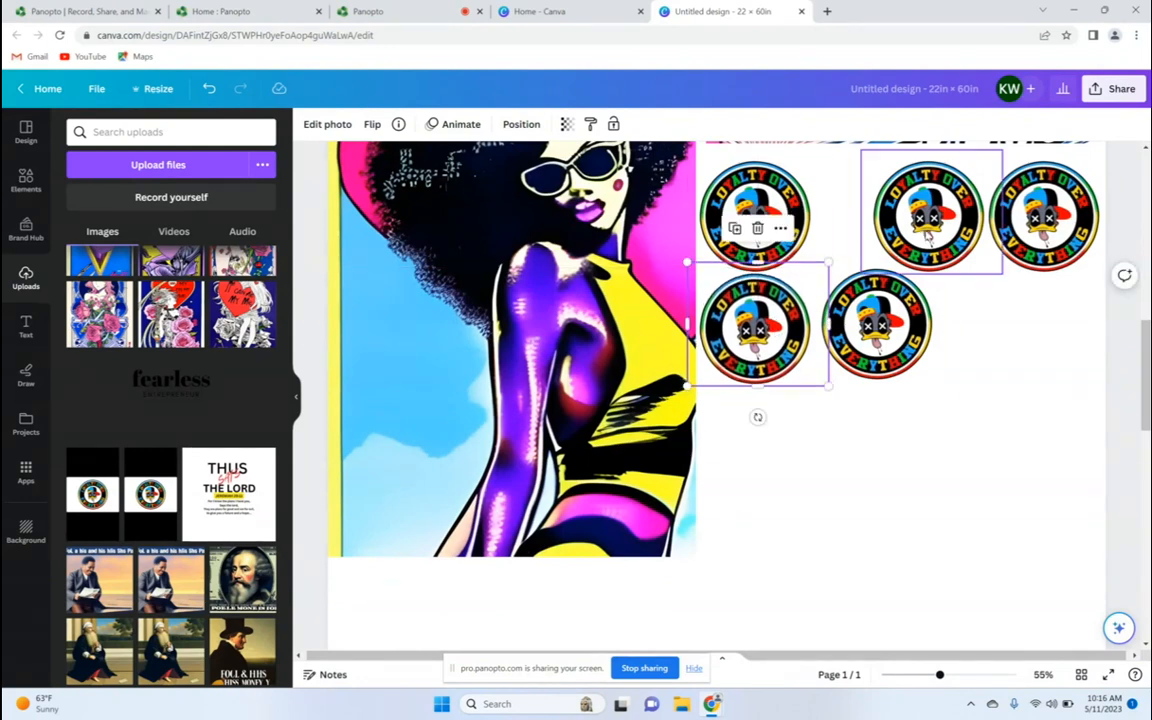
{"action": "left_click", "coordinate": [918, 222]}
{"action": "left_click_drag", "start_coordinate": [918, 222], "coordinate": [862, 228]}
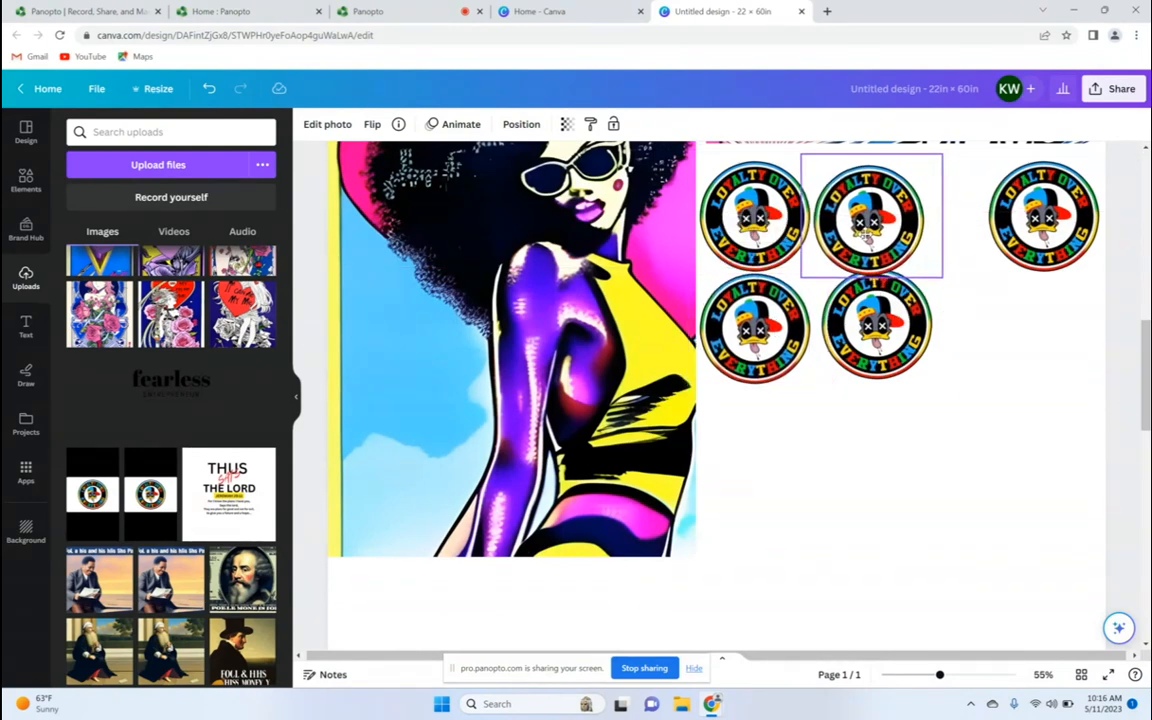
{"action": "left_click", "coordinate": [1026, 220]}
{"action": "mouse_move", "coordinate": [1026, 220]}
{"action": "left_mouse_down"}
{"action": "mouse_move", "coordinate": [967, 224]}
{"action": "mouse_move", "coordinate": [1018, 226]}
{"action": "left_mouse_up"}
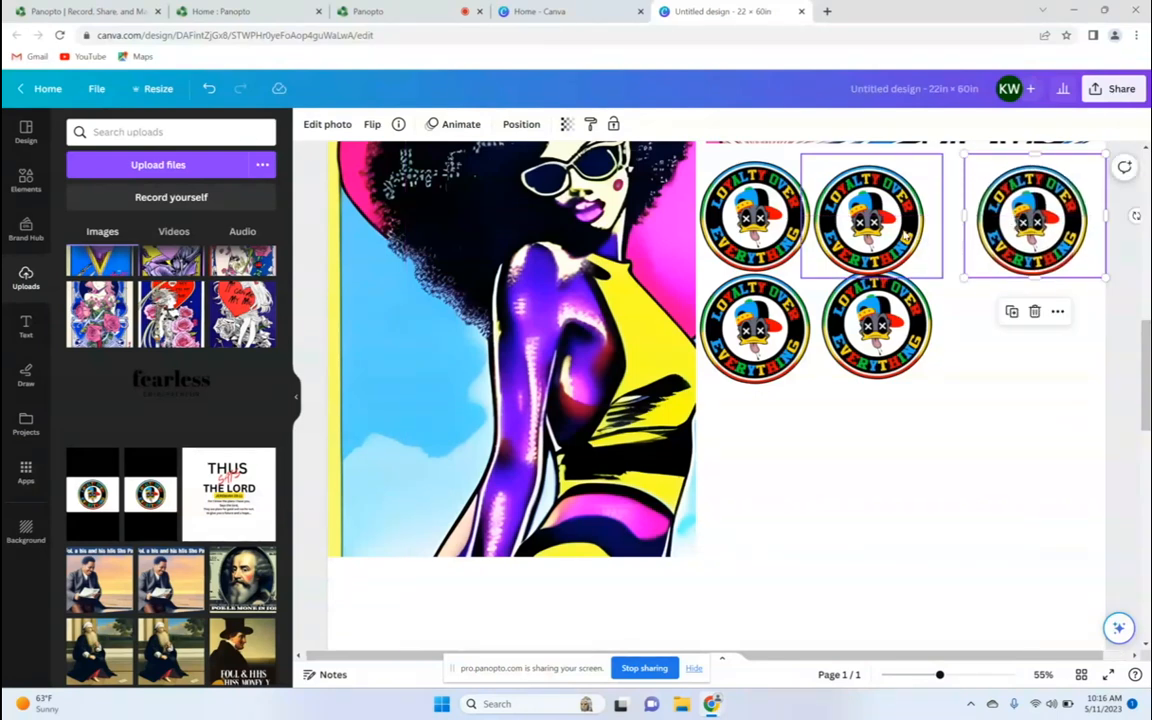
{"action": "left_click", "coordinate": [893, 255]}
{"action": "left_click_drag", "start_coordinate": [893, 255], "coordinate": [924, 256]}
{"action": "left_click_drag", "start_coordinate": [882, 357], "coordinate": [906, 360]}
Duplicate the second row's middle logo and place the copy at the row's right end, under the first row's last logo
{"action": "right_click", "coordinate": [907, 360]}
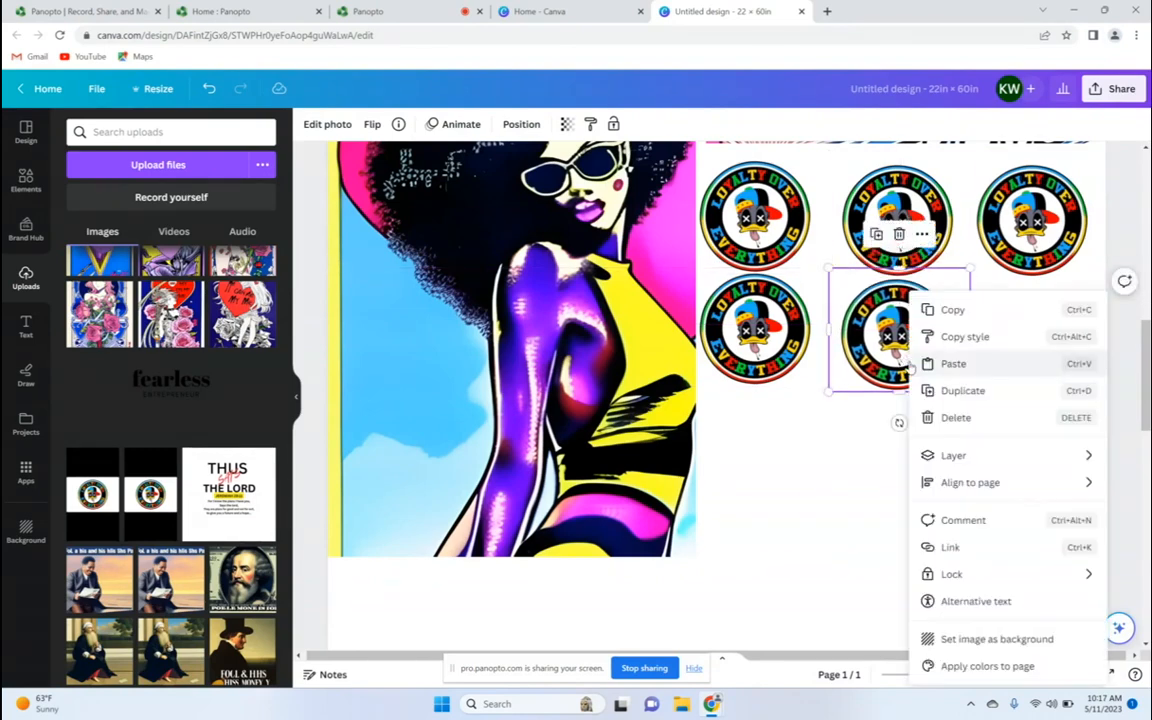
{"action": "left_click", "coordinate": [962, 396]}
{"action": "left_click_drag", "start_coordinate": [898, 344], "coordinate": [1021, 336]}
{"action": "left_click_drag", "start_coordinate": [1148, 368], "coordinate": [1145, 316]}
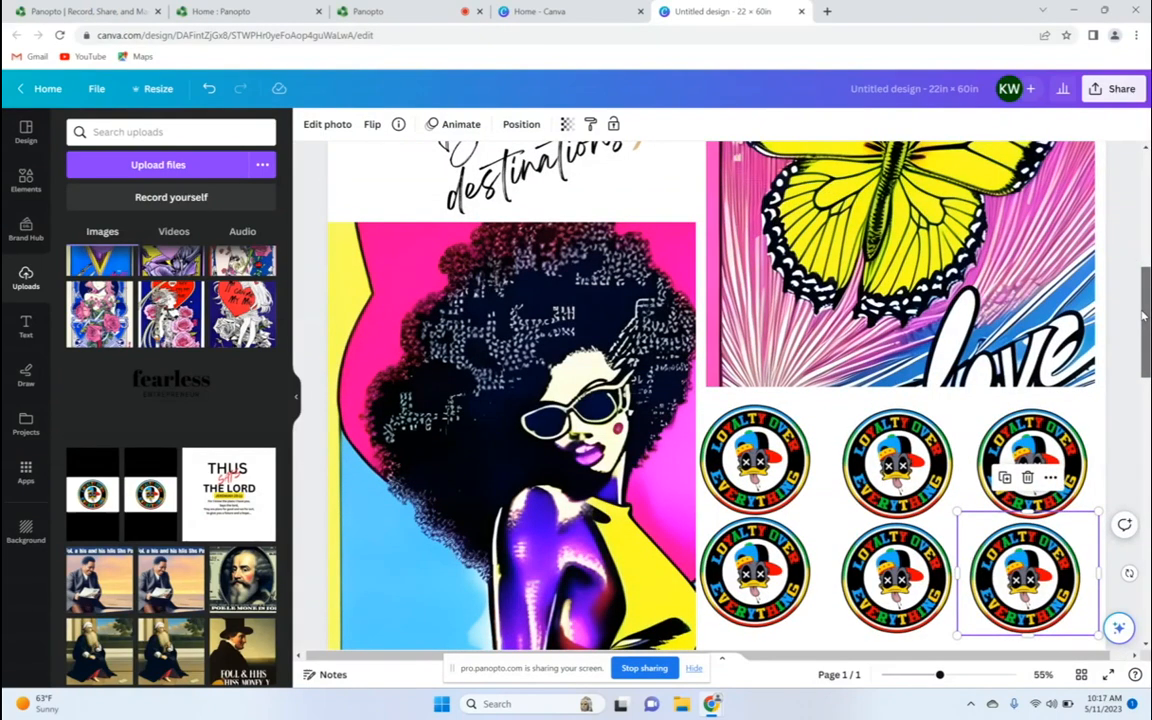
{"action": "left_click_drag", "start_coordinate": [1145, 316], "coordinate": [1131, 398]}
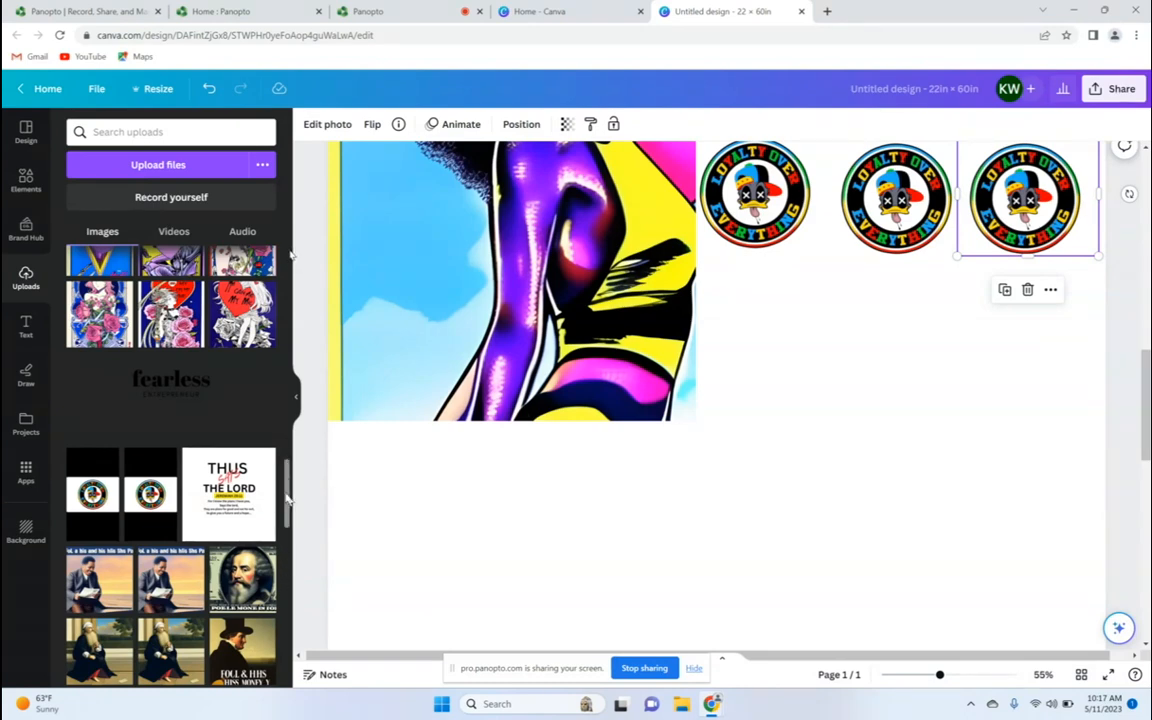
{"action": "scroll", "coordinate": [287, 520], "scroll_direction": "down", "scroll_amount": 7}
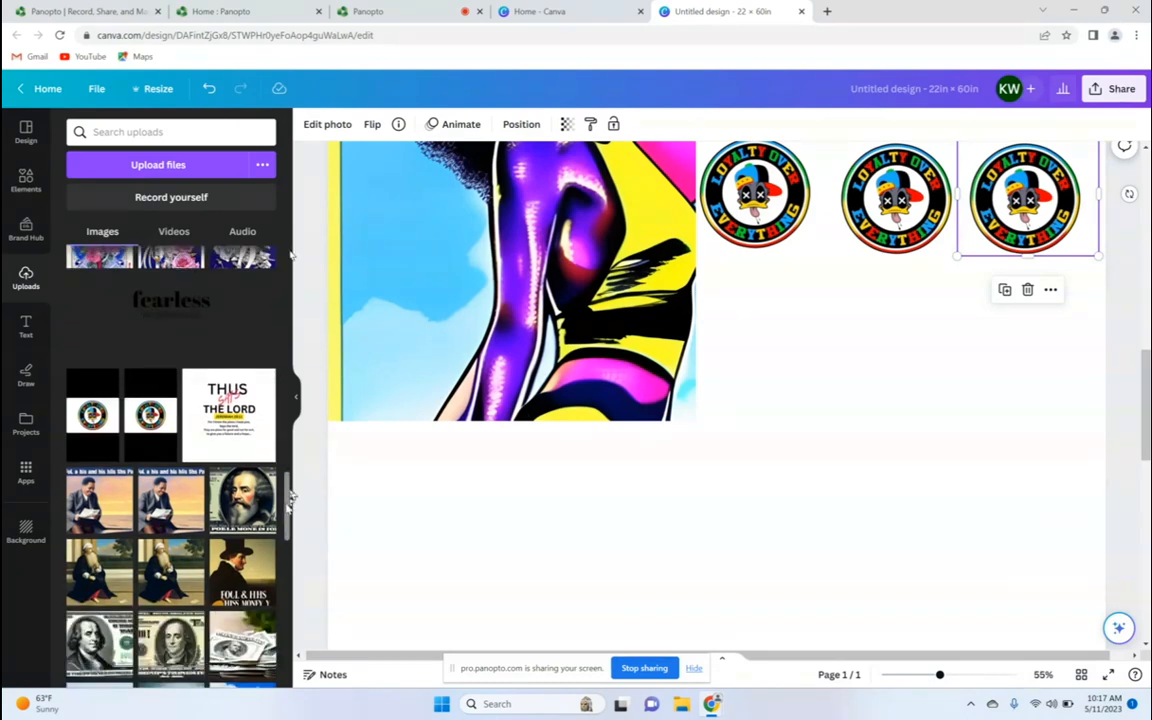
{"action": "scroll", "coordinate": [284, 570], "scroll_direction": "down", "scroll_amount": 5}
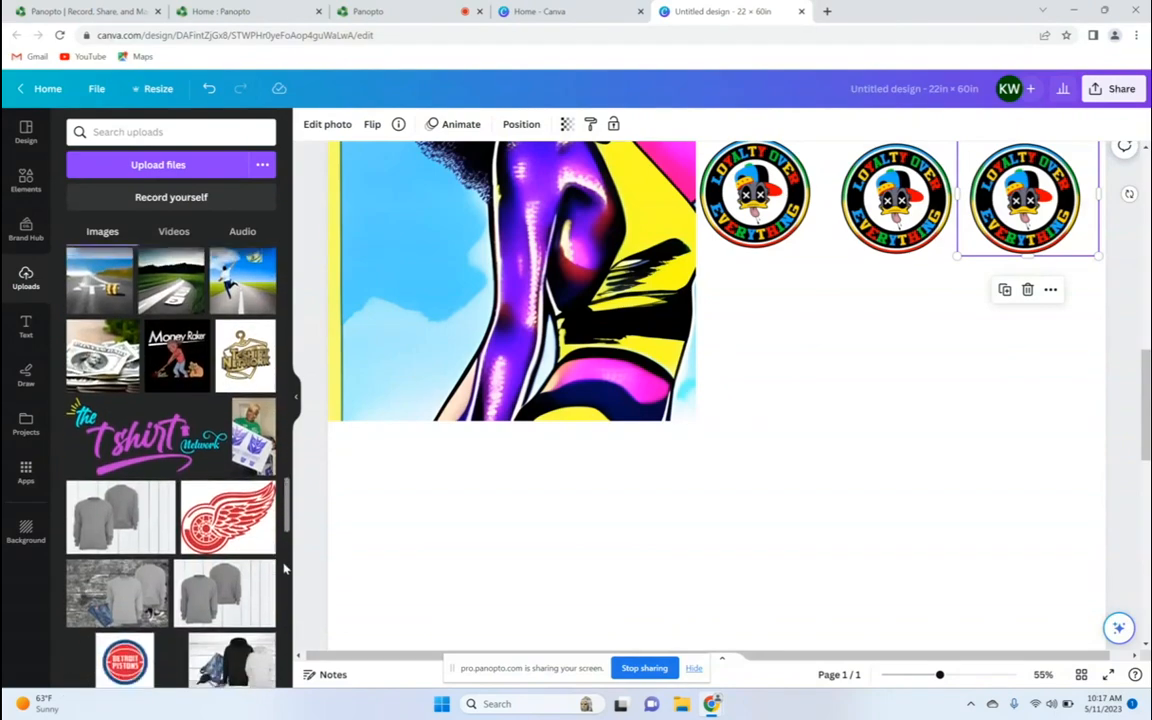
{"action": "scroll", "coordinate": [284, 612], "scroll_direction": "down", "scroll_amount": 10}
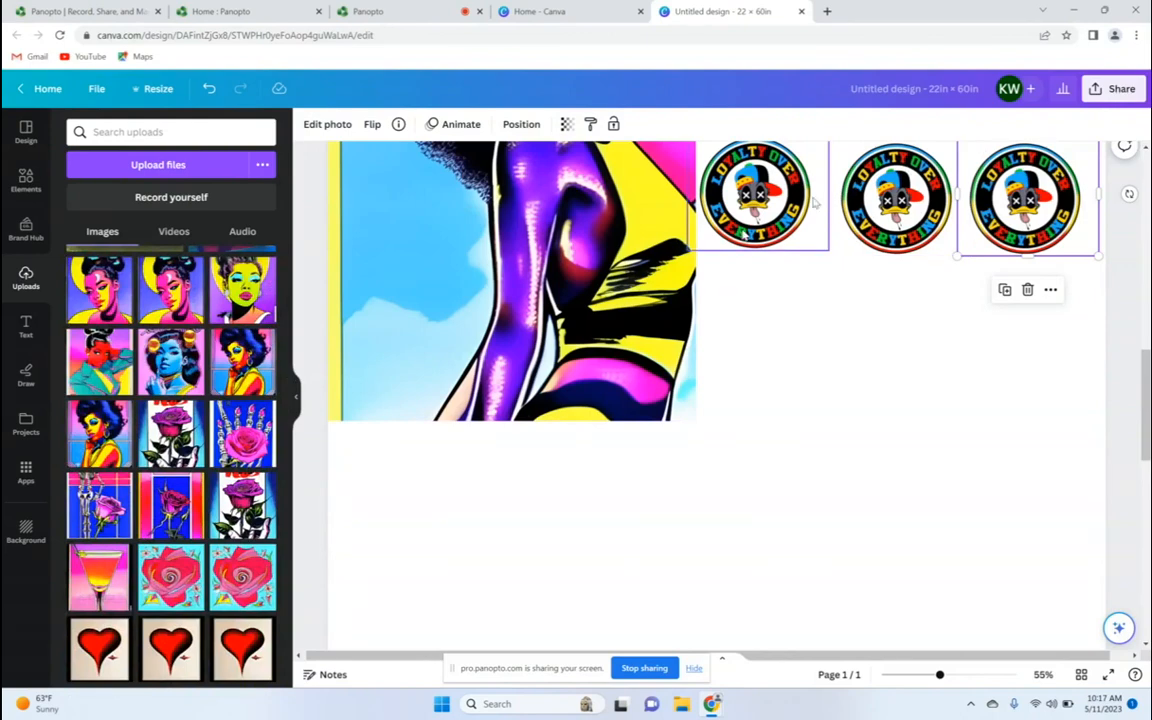
Duplicate the second row's left logo, place the copy in the blank space below, and enlarge it to over twice its size
{"action": "left_click", "coordinate": [745, 235]}
{"action": "right_click", "coordinate": [745, 235]}
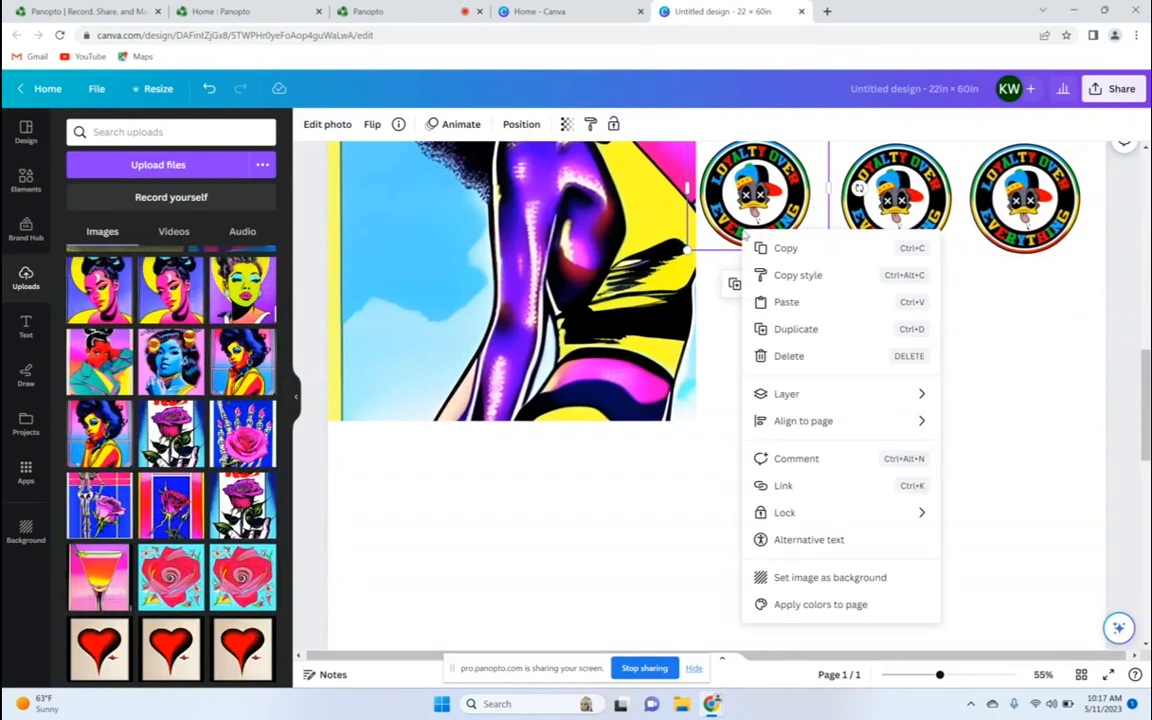
{"action": "left_click", "coordinate": [784, 331]}
{"action": "left_click_drag", "start_coordinate": [744, 208], "coordinate": [755, 357]}
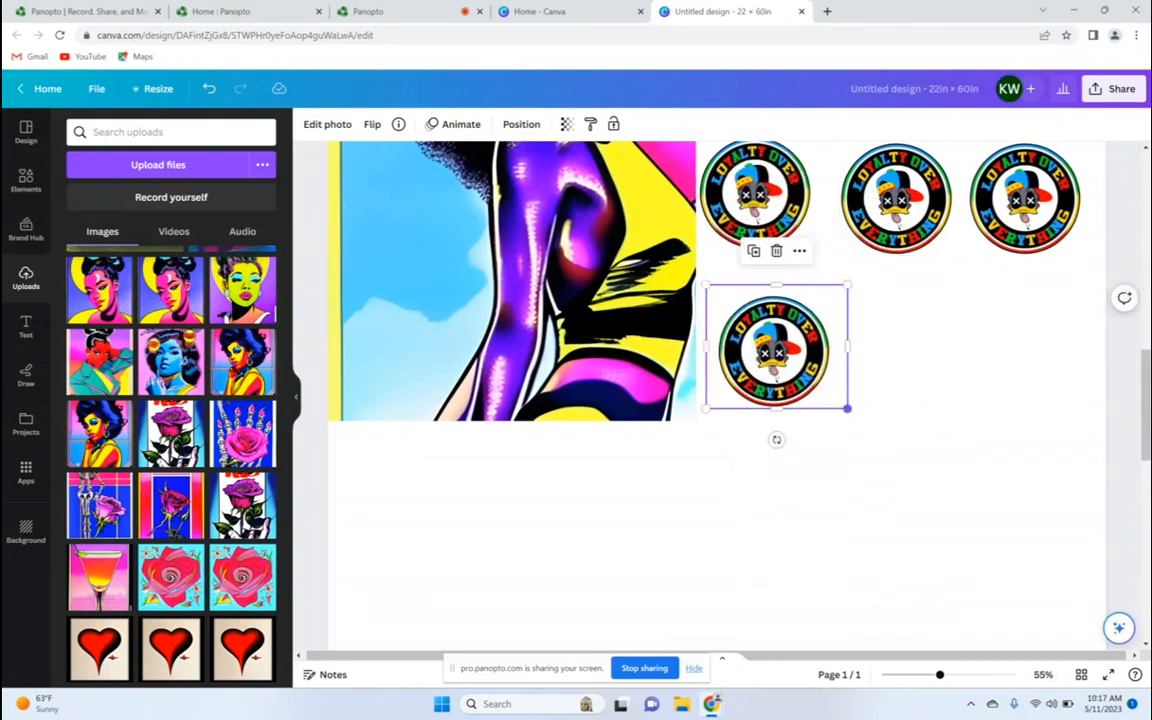
{"action": "left_click_drag", "start_coordinate": [847, 407], "coordinate": [1008, 548]}
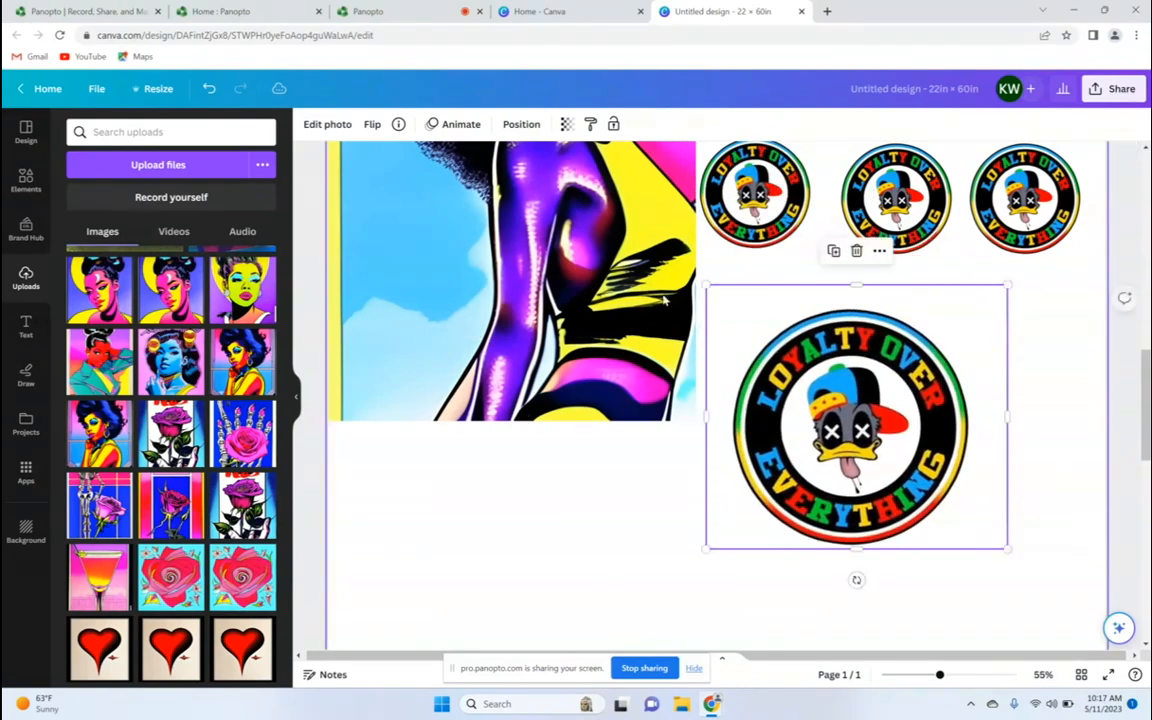
Set the enlarged logo frame's width to 10 in and its height to 10 in
{"action": "left_click", "coordinate": [519, 124]}
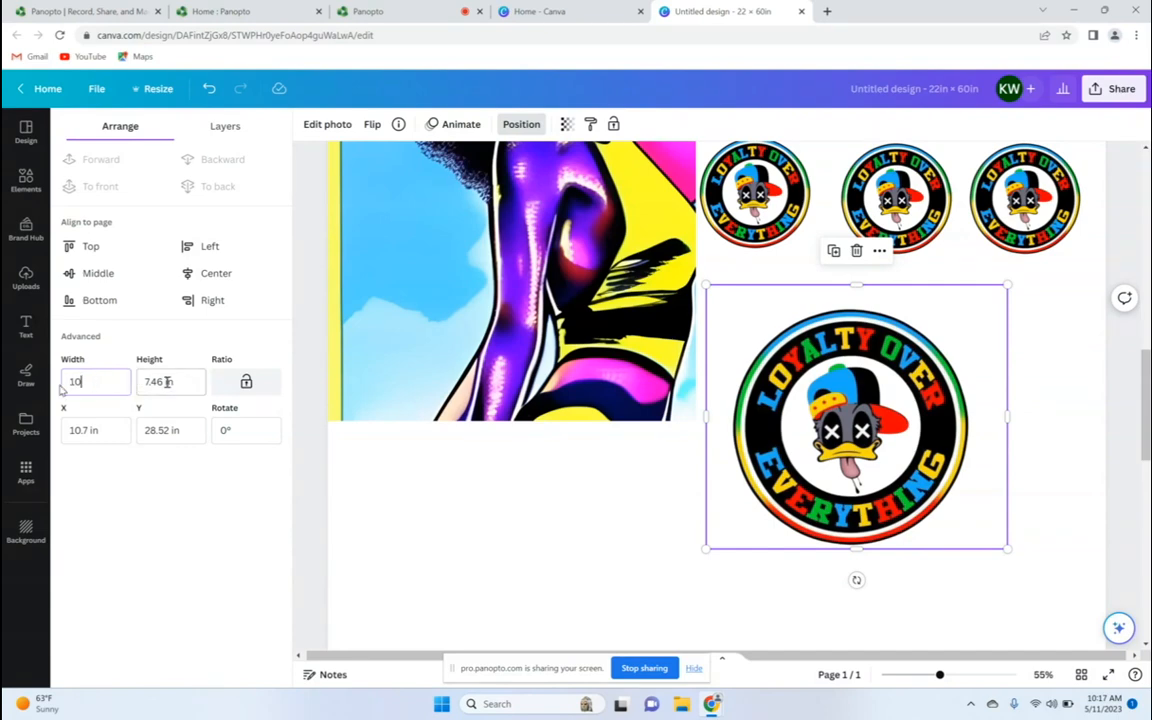
{"action": "left_click", "coordinate": [140, 381]}
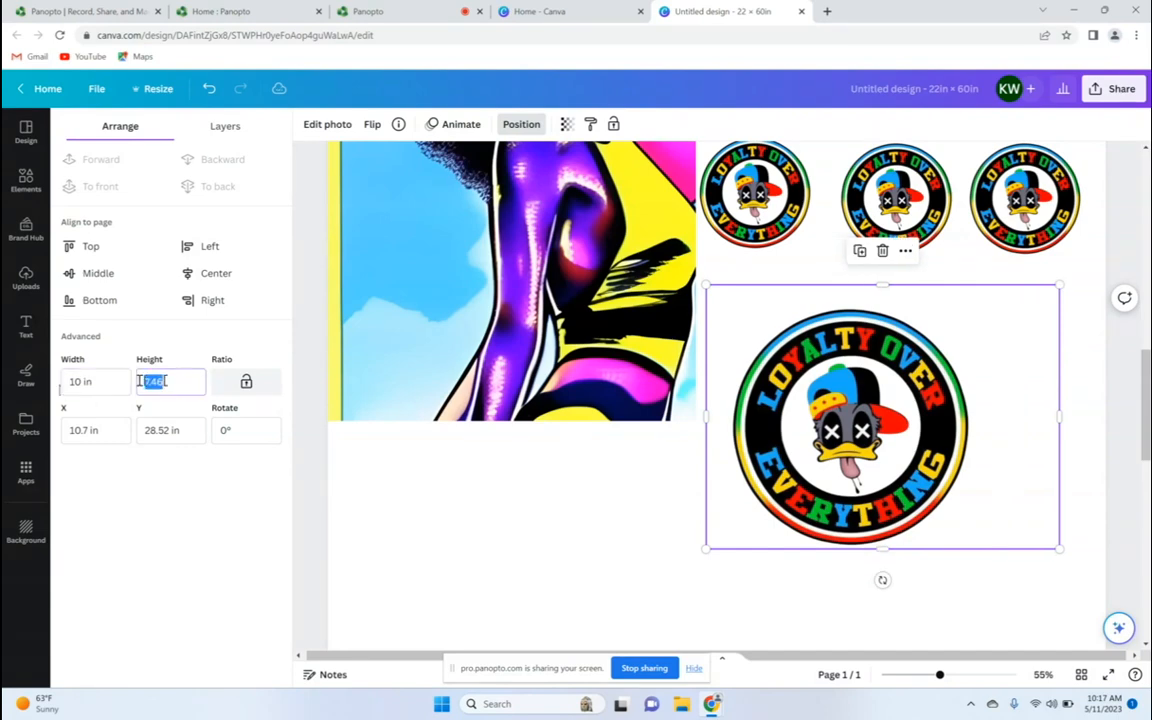
{"action": "key", "text": "Return"}
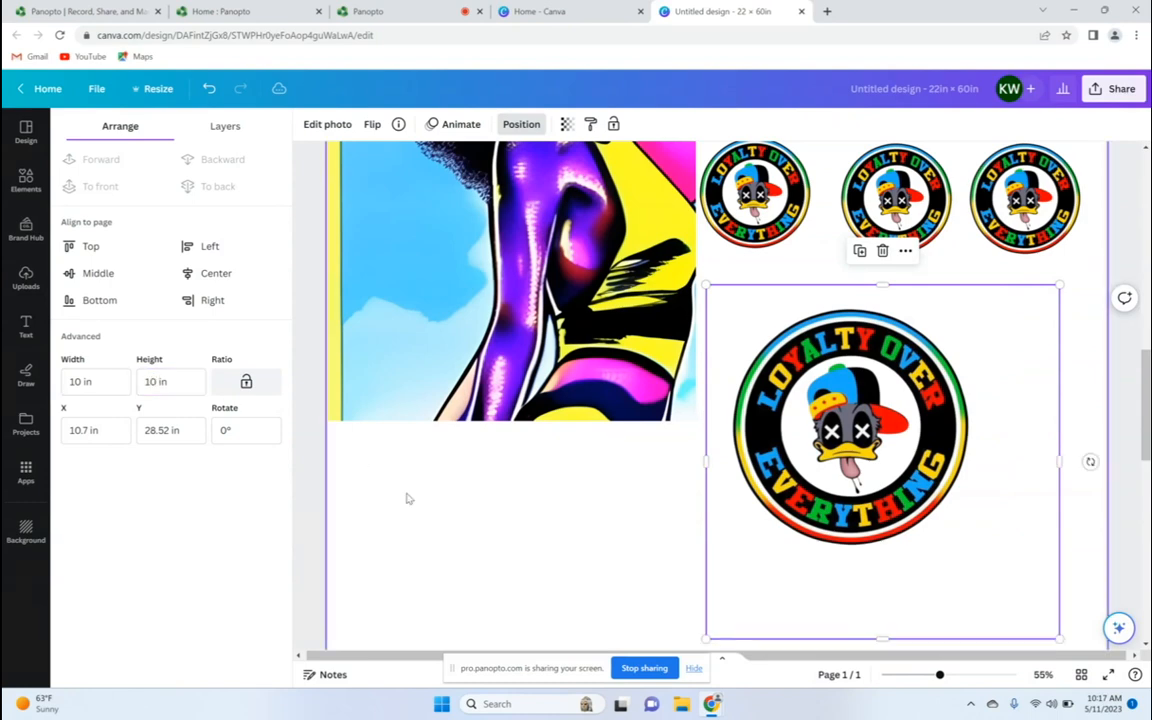
Open the large logo for cropping, scale up the image inside its square frame, and center the round logo within it
{"action": "double_click", "coordinate": [807, 465]}
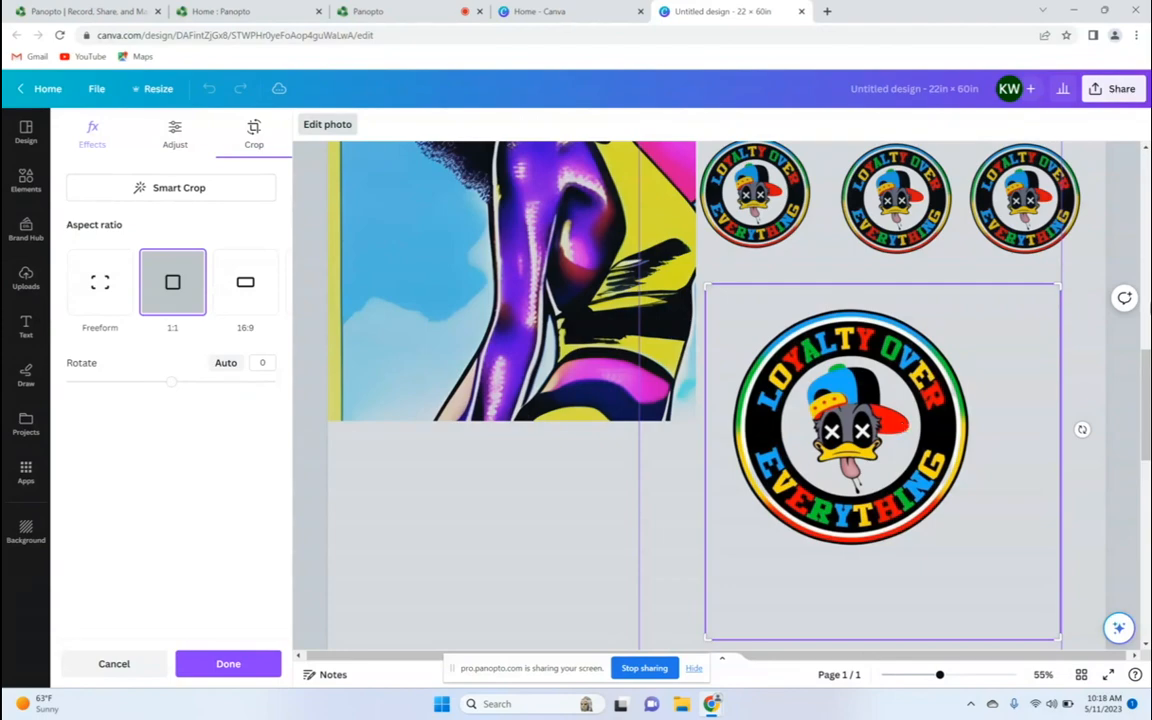
{"action": "scroll", "coordinate": [1123, 215], "scroll_direction": "up", "scroll_amount": 5}
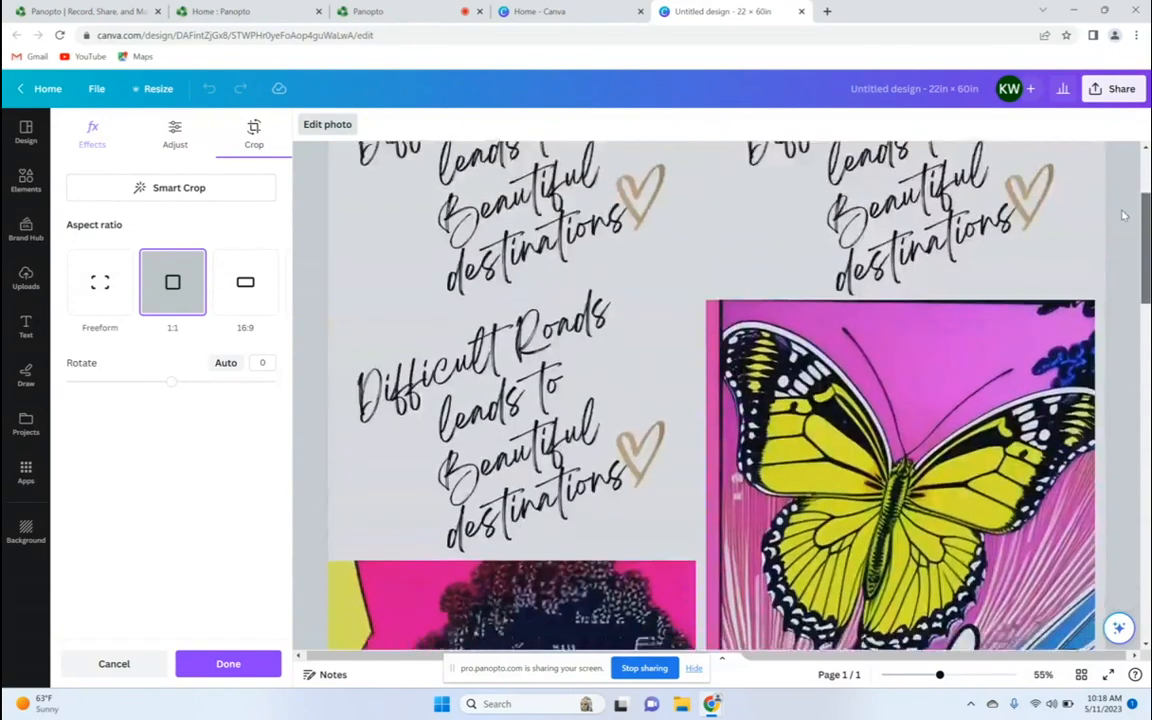
{"action": "scroll", "coordinate": [1123, 215], "scroll_direction": "down", "scroll_amount": 5}
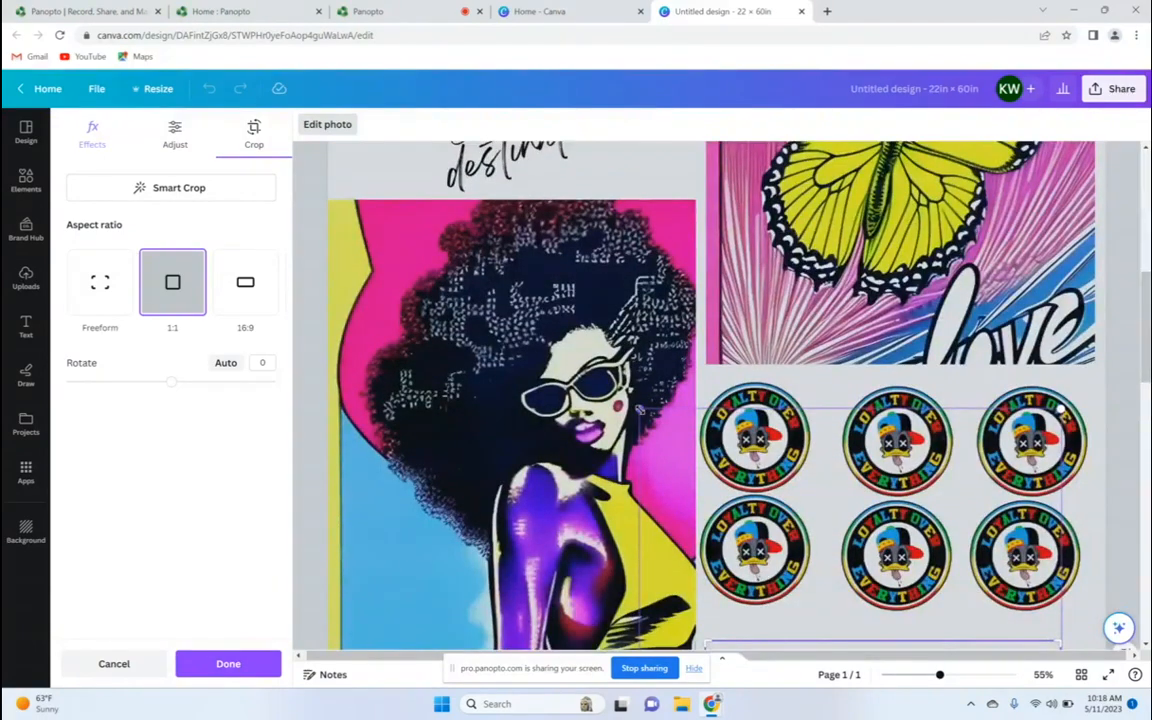
{"action": "left_click_drag", "start_coordinate": [641, 409], "coordinate": [702, 542]}
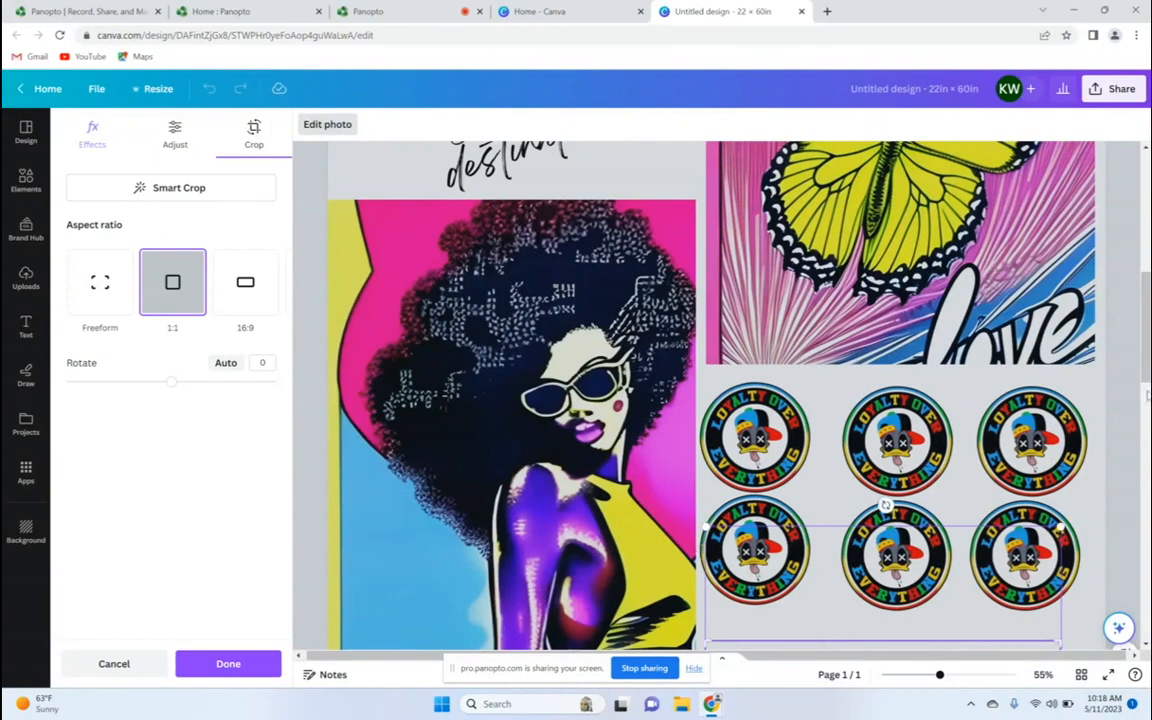
{"action": "scroll", "coordinate": [1135, 345], "scroll_direction": "down", "scroll_amount": 4}
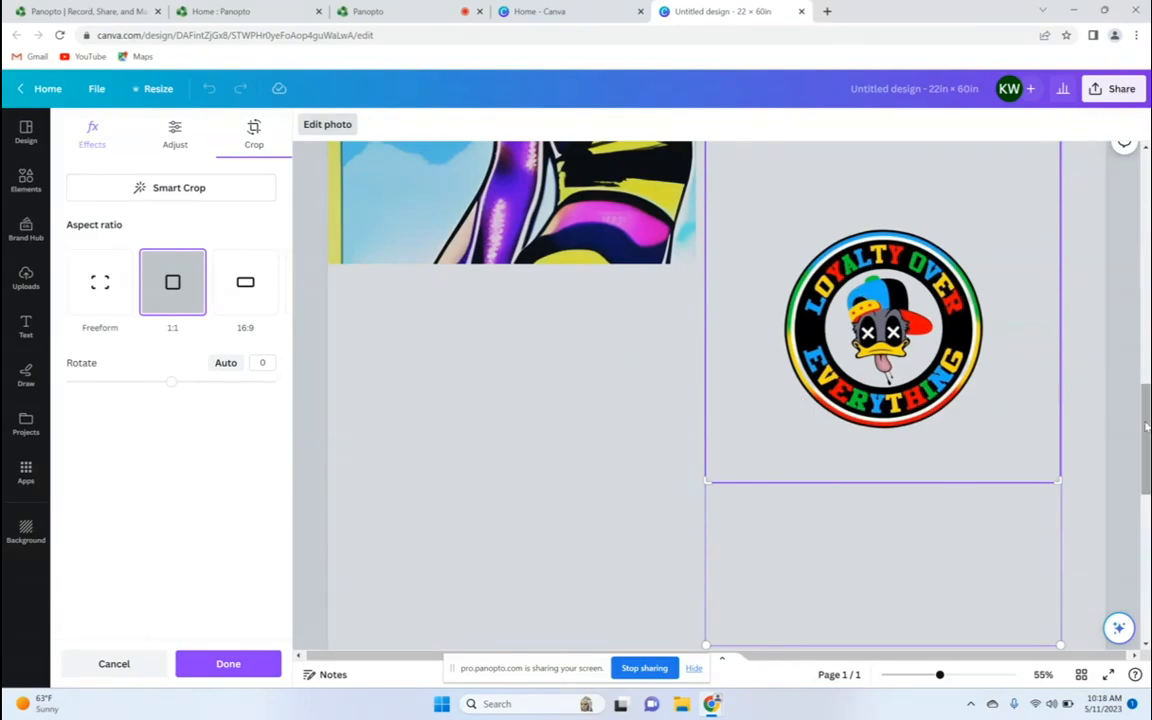
{"action": "left_click_drag", "start_coordinate": [1145, 425], "coordinate": [1142, 323]}
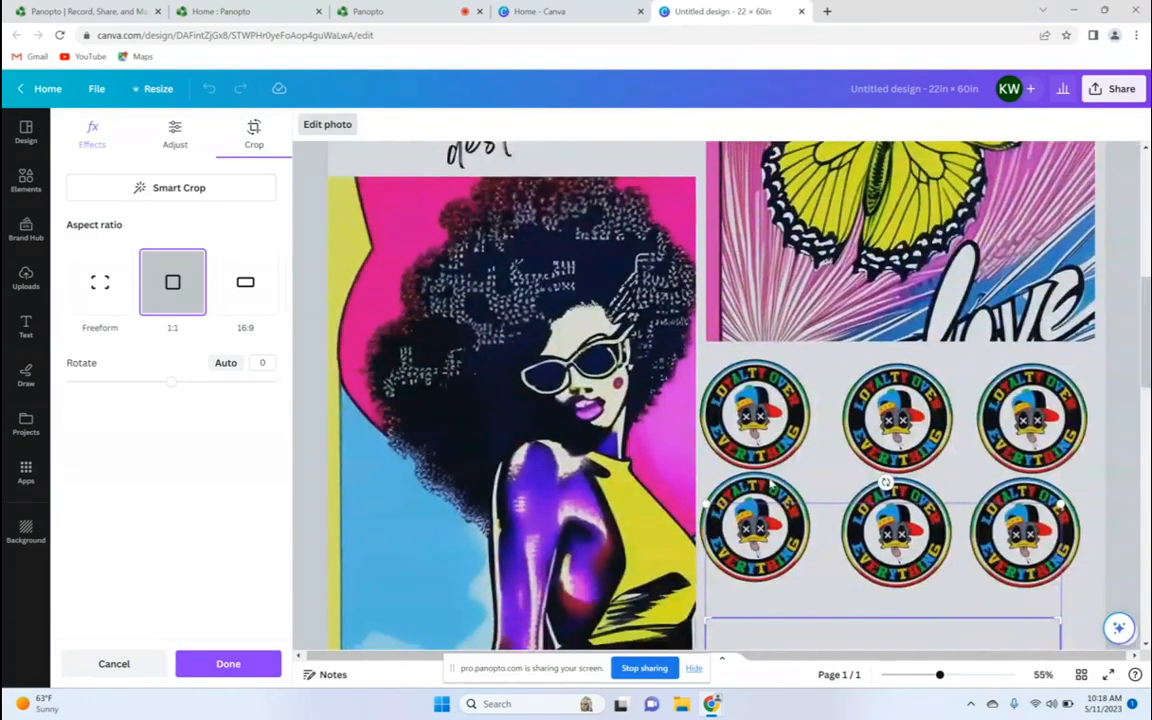
{"action": "left_click_drag", "start_coordinate": [706, 504], "coordinate": [548, 292]}
{"action": "left_click_drag", "start_coordinate": [1147, 293], "coordinate": [1146, 395]}
{"action": "left_click_drag", "start_coordinate": [864, 320], "coordinate": [907, 370]}
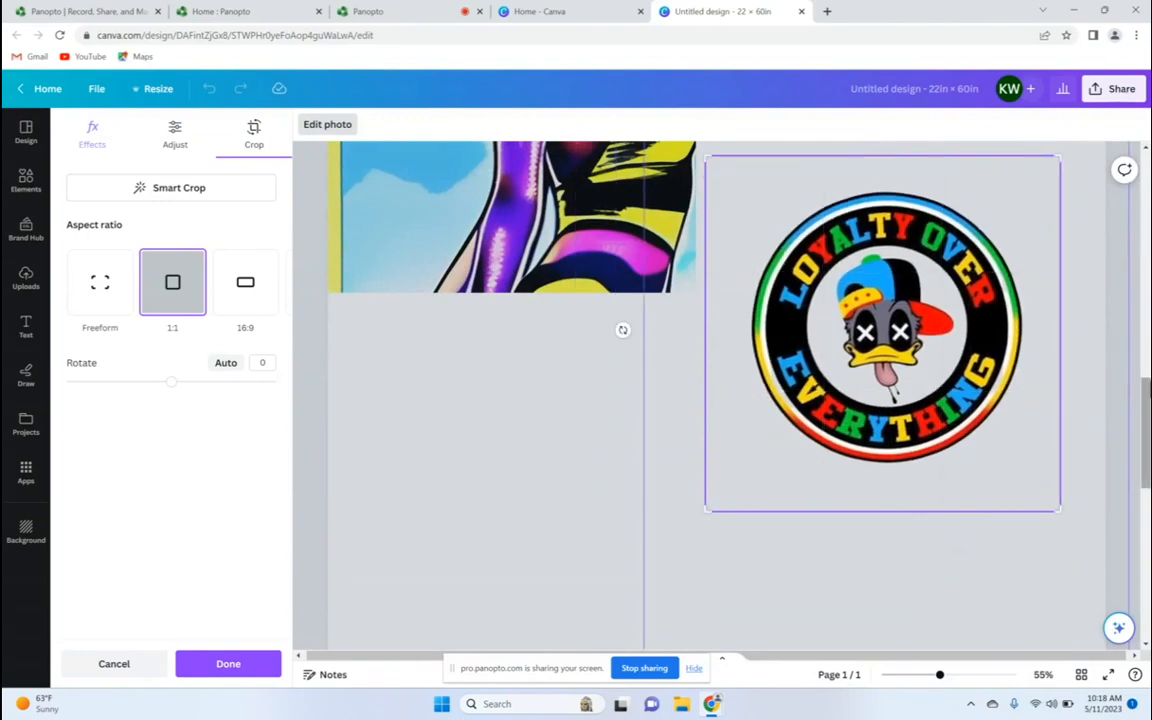
Enlarge the round logo inside its square crop frame until it nearly fills it, center it, and apply the crop
{"action": "left_click_drag", "start_coordinate": [1147, 398], "coordinate": [1147, 338]}
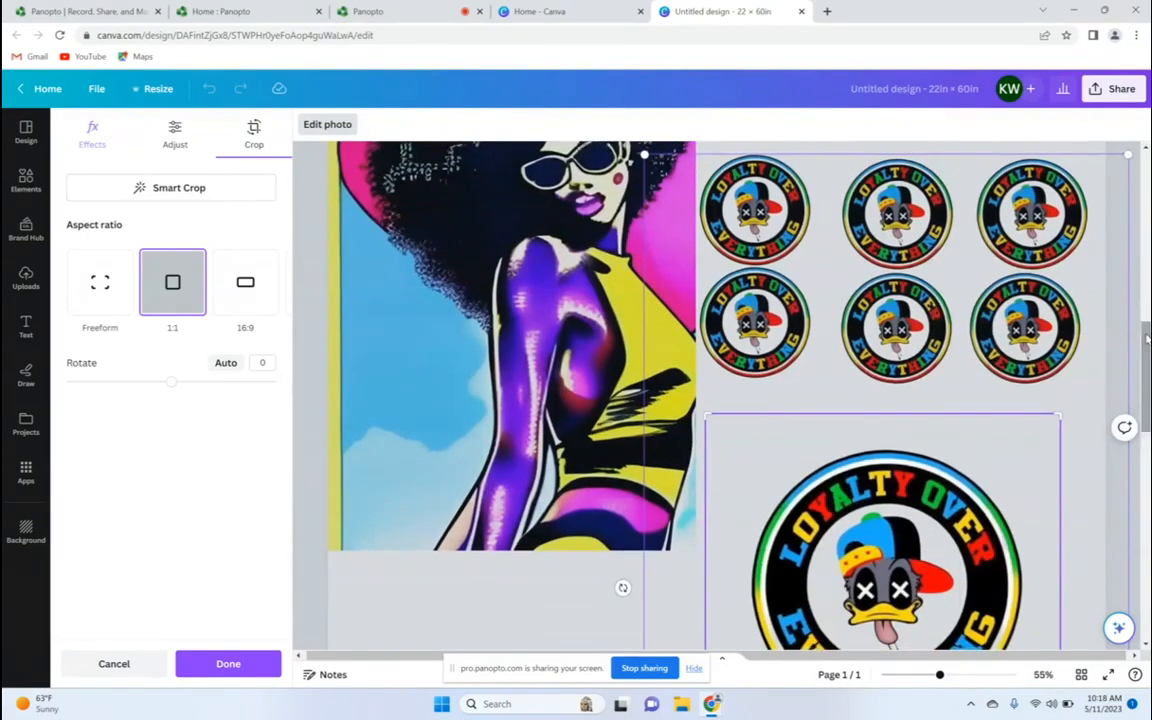
{"action": "scroll", "coordinate": [740, 228], "scroll_direction": "up", "scroll_amount": 2}
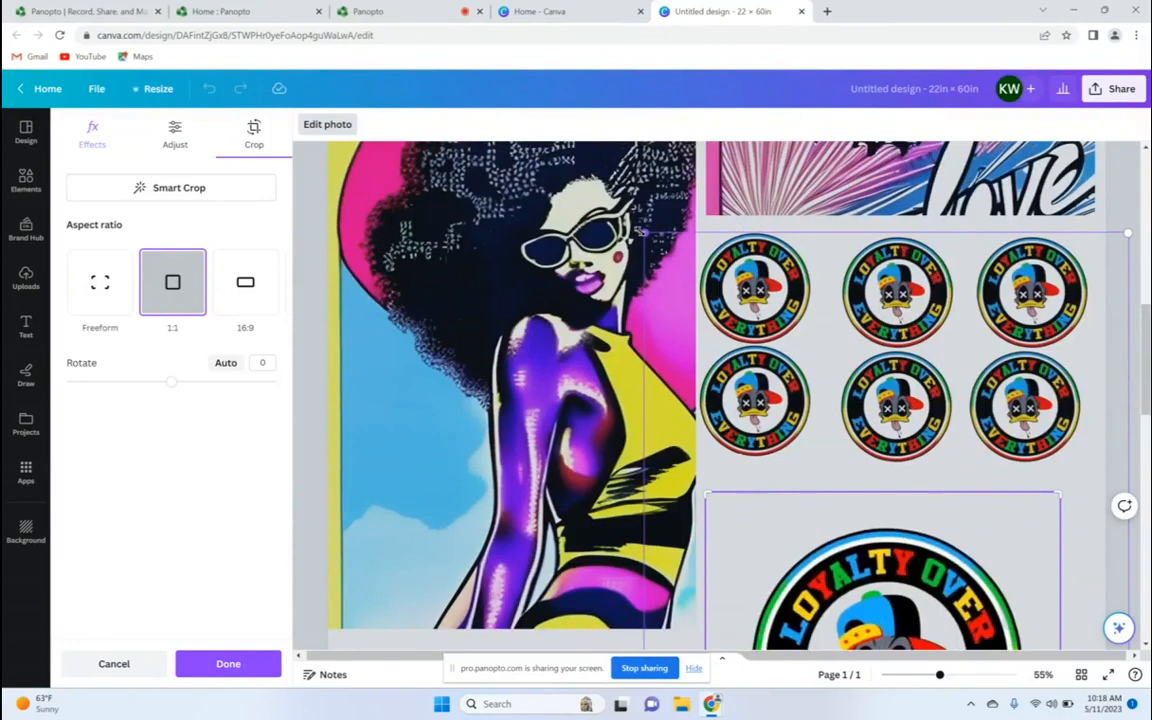
{"action": "left_click_drag", "start_coordinate": [643, 231], "coordinate": [588, 138]}
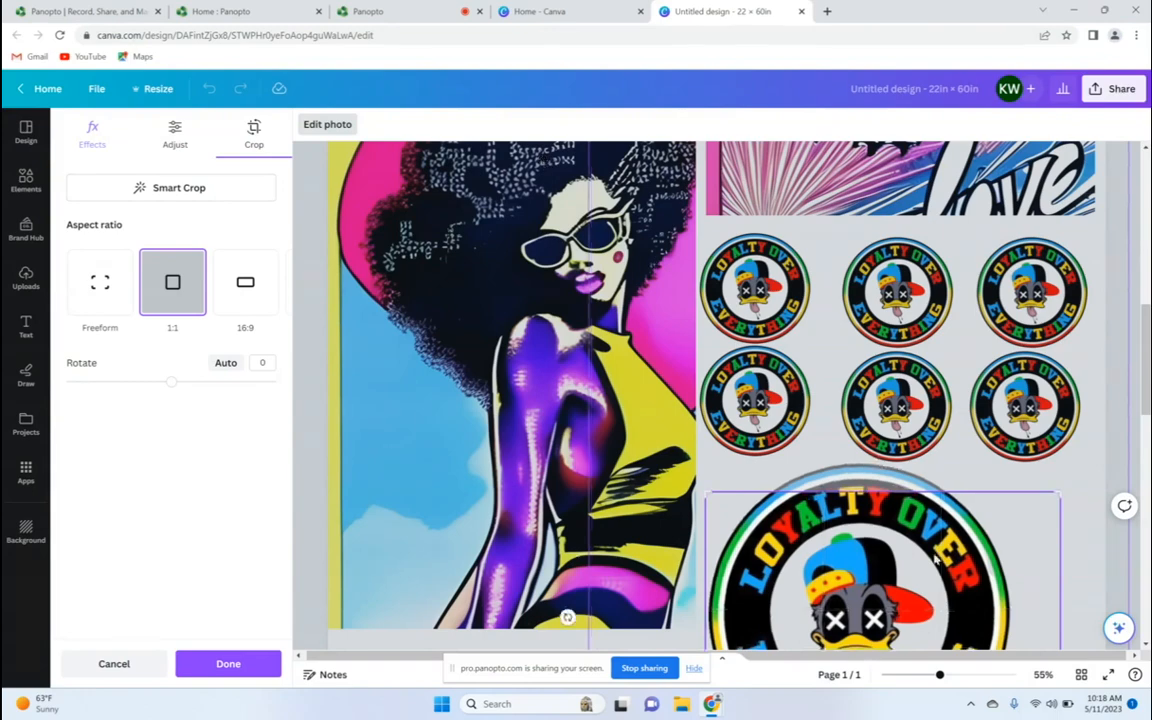
{"action": "scroll", "coordinate": [1134, 380], "scroll_direction": "down", "scroll_amount": 5}
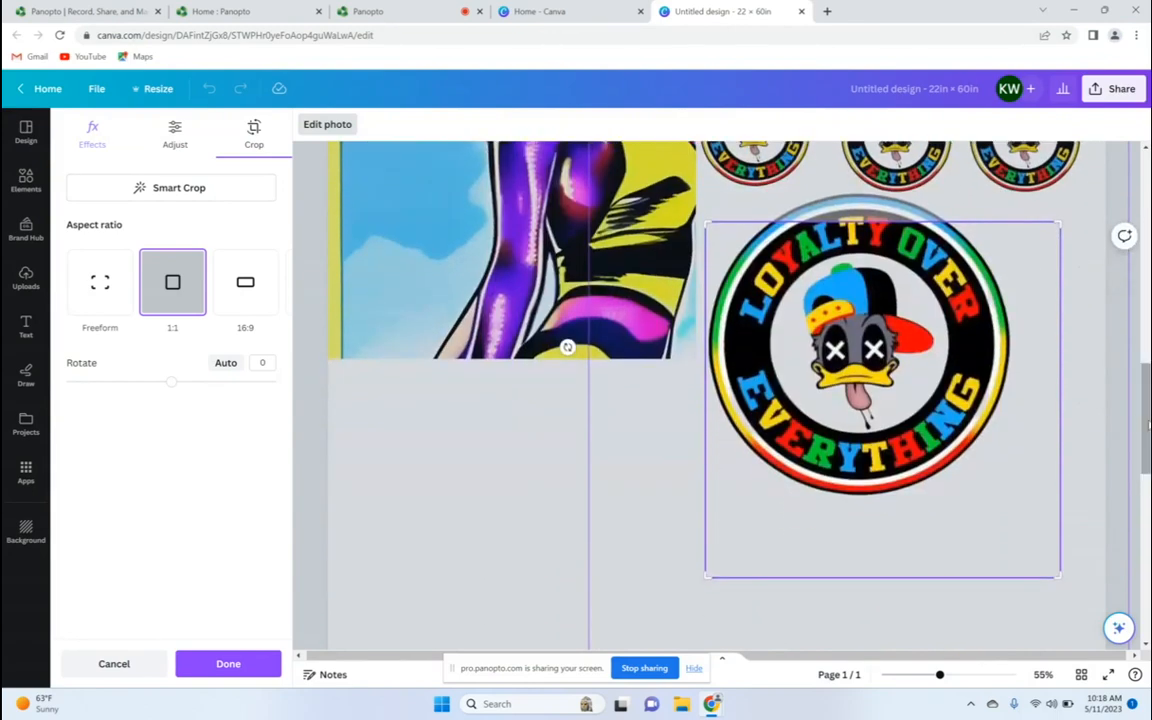
{"action": "left_click_drag", "start_coordinate": [868, 350], "coordinate": [902, 421]}
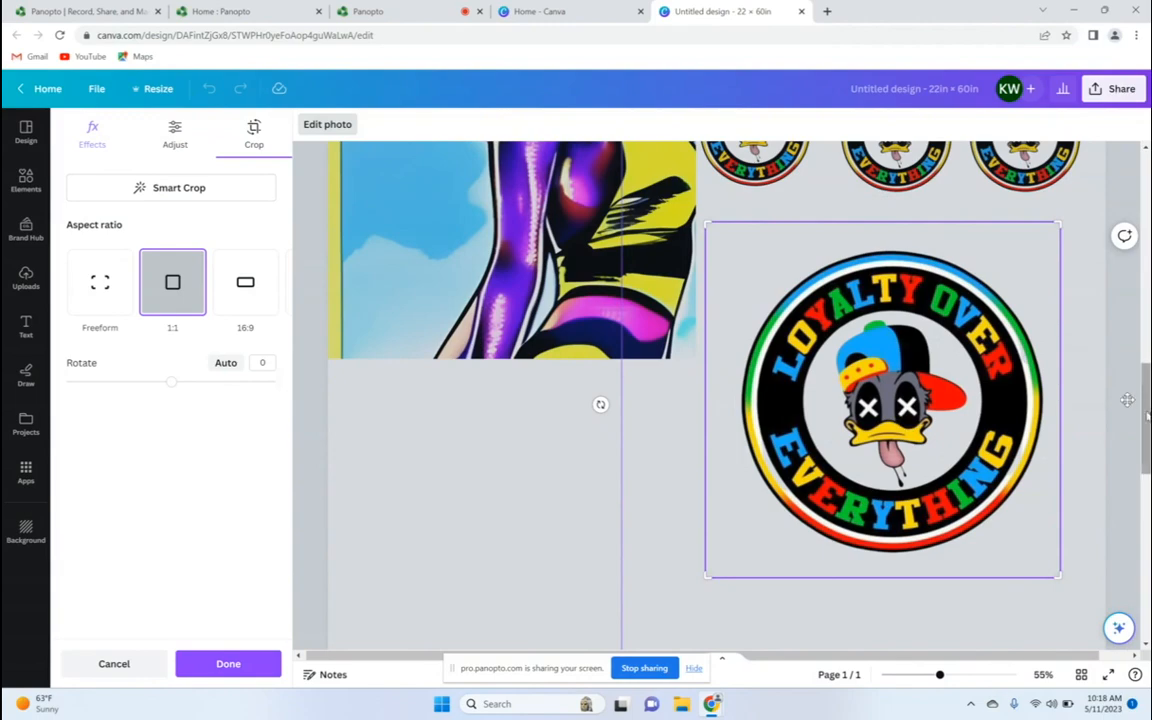
{"action": "scroll", "coordinate": [1127, 400], "scroll_direction": "up", "scroll_amount": 8}
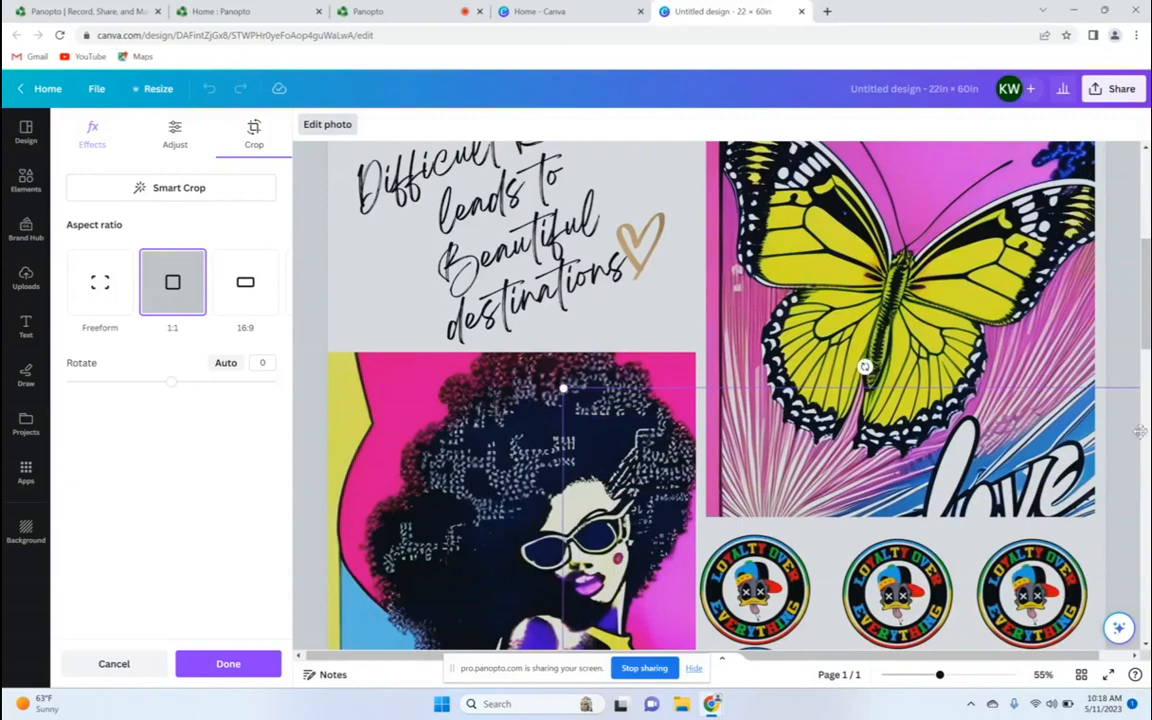
{"action": "scroll", "coordinate": [1090, 427], "scroll_direction": "down", "scroll_amount": 5}
{"action": "scroll", "coordinate": [910, 510], "scroll_direction": "down", "scroll_amount": 5}
{"action": "left_click_drag", "start_coordinate": [910, 510], "coordinate": [903, 502]}
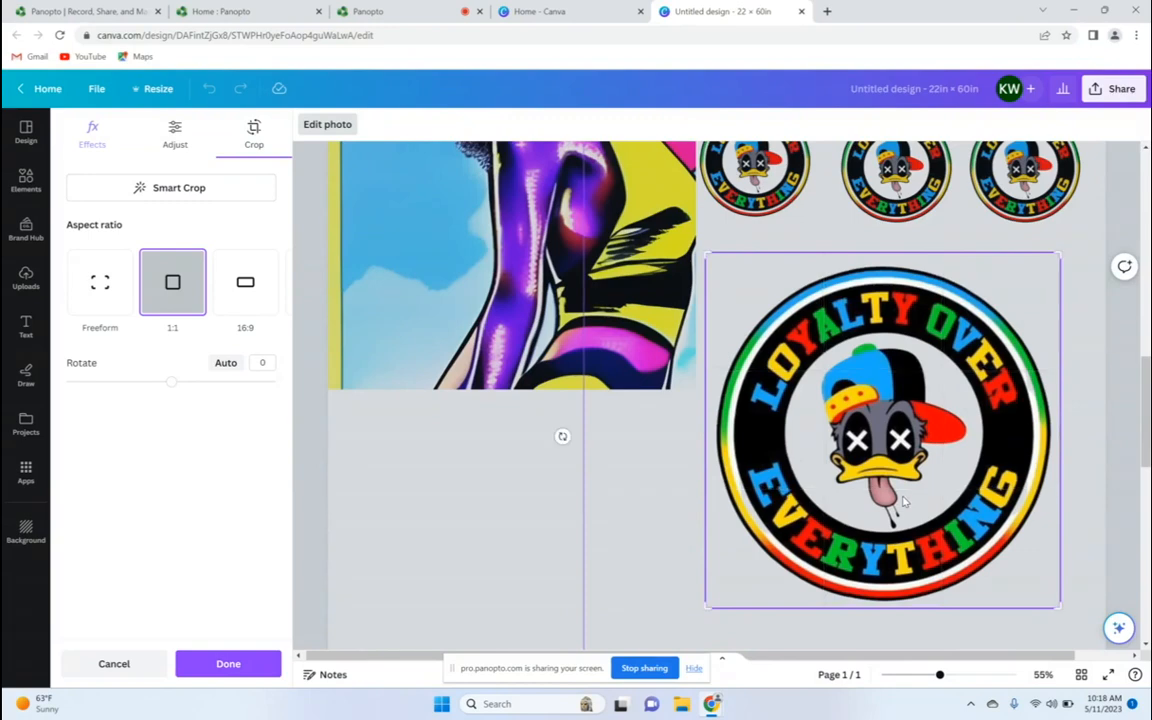
{"action": "left_click", "coordinate": [431, 570]}
Move the large logo up close beneath the second row of small logos and duplicate it four times
{"action": "left_click_drag", "start_coordinate": [938, 473], "coordinate": [950, 426]}
{"action": "left_click_drag", "start_coordinate": [1146, 430], "coordinate": [1146, 560]}
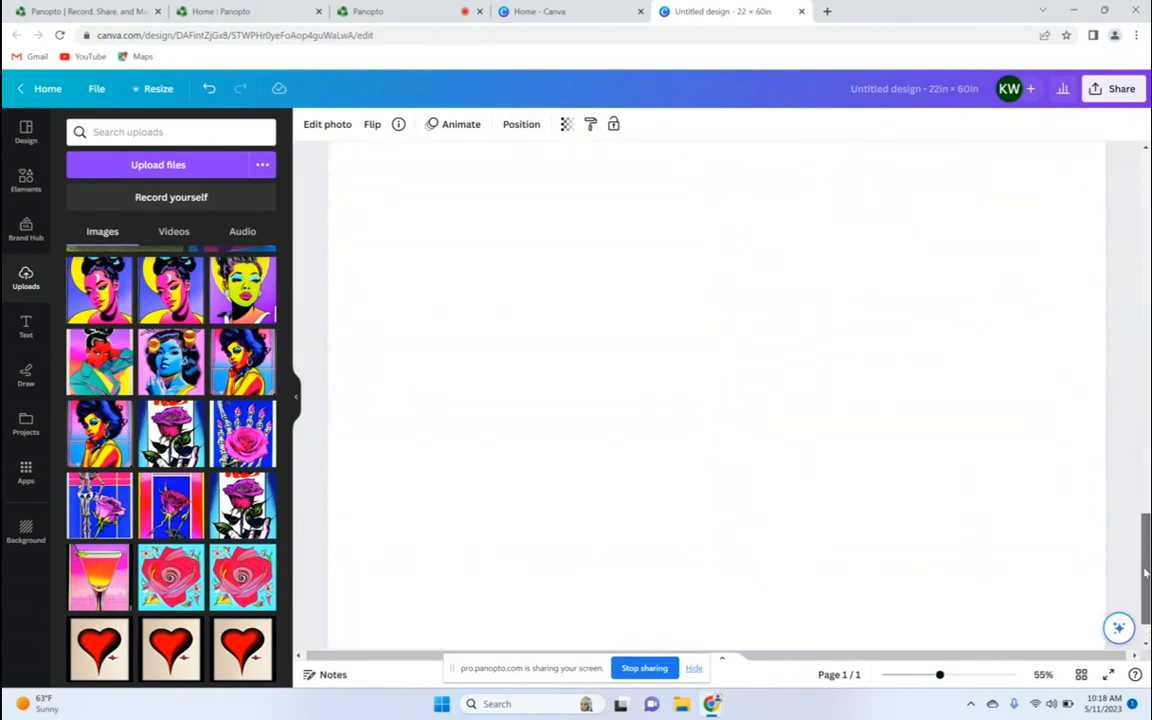
{"action": "scroll", "coordinate": [883, 480], "scroll_direction": "up", "scroll_amount": 5}
{"action": "right_click", "coordinate": [883, 480]}
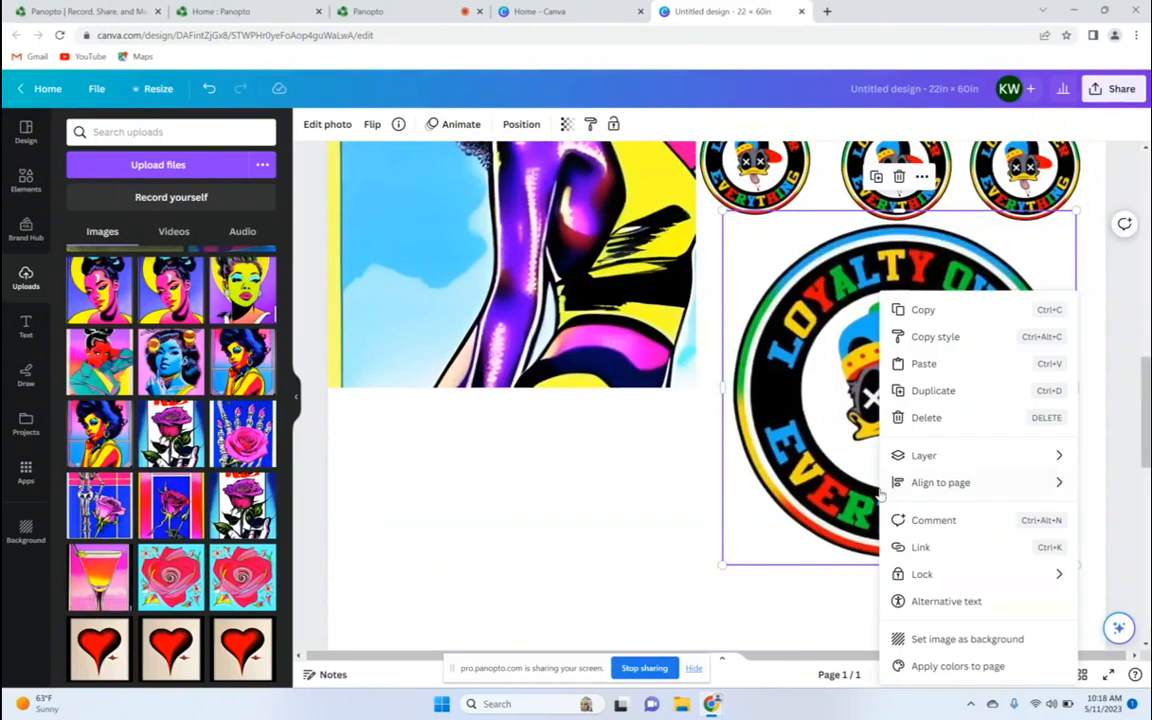
{"action": "left_click", "coordinate": [944, 392]}
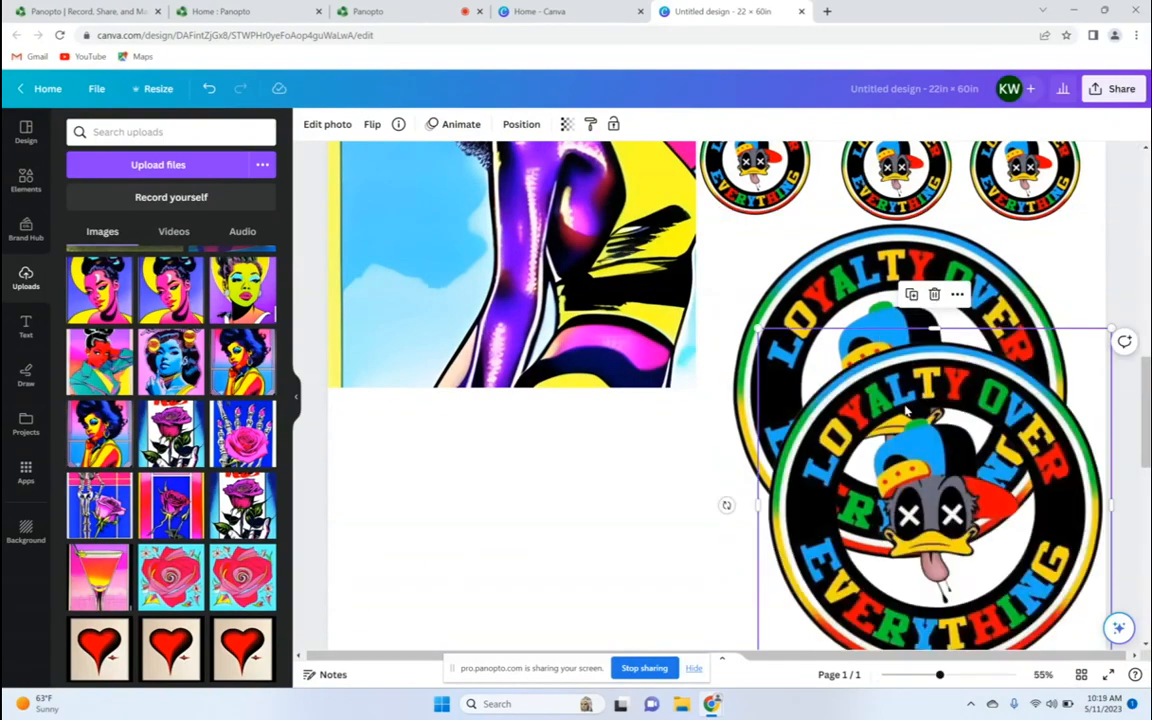
{"action": "right_click", "coordinate": [930, 482]}
{"action": "left_click", "coordinate": [977, 389]}
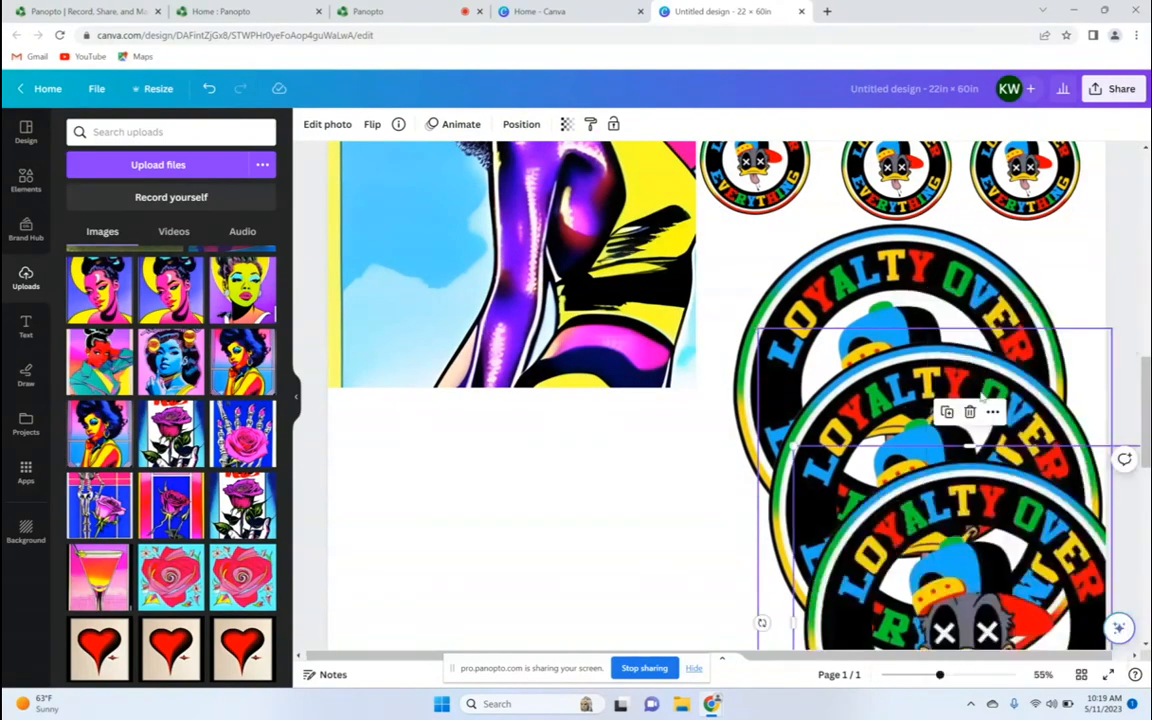
{"action": "right_click", "coordinate": [833, 387]}
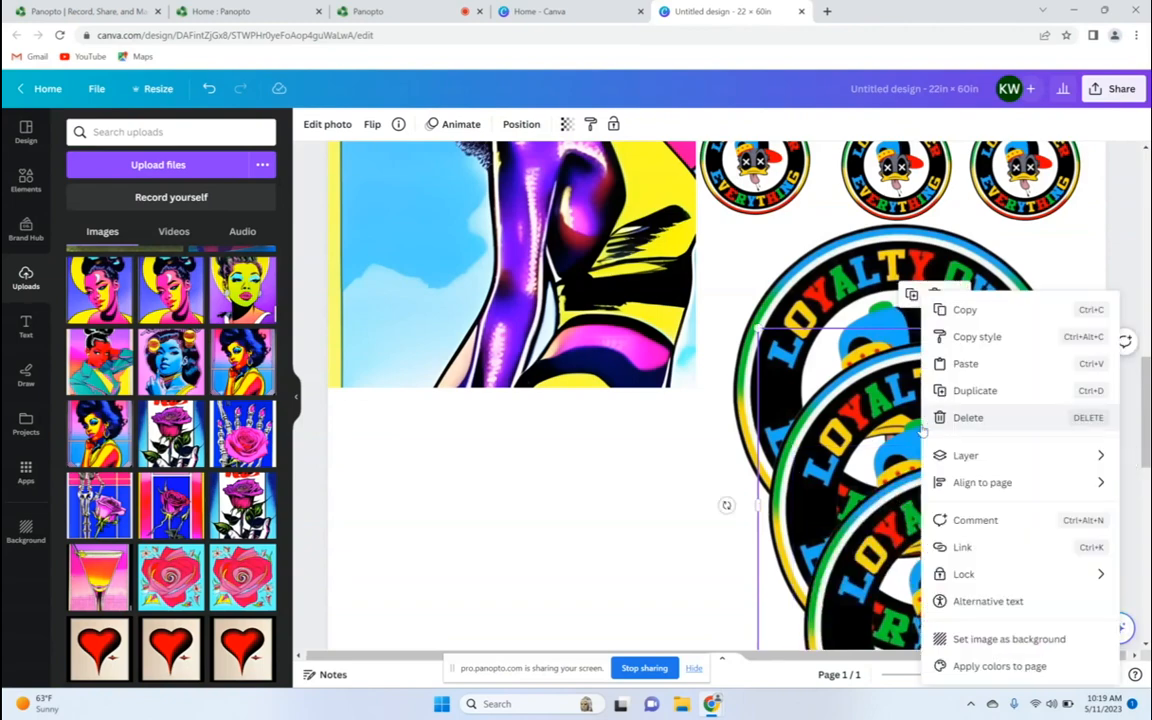
{"action": "left_click", "coordinate": [970, 390]}
{"action": "right_click", "coordinate": [924, 427]}
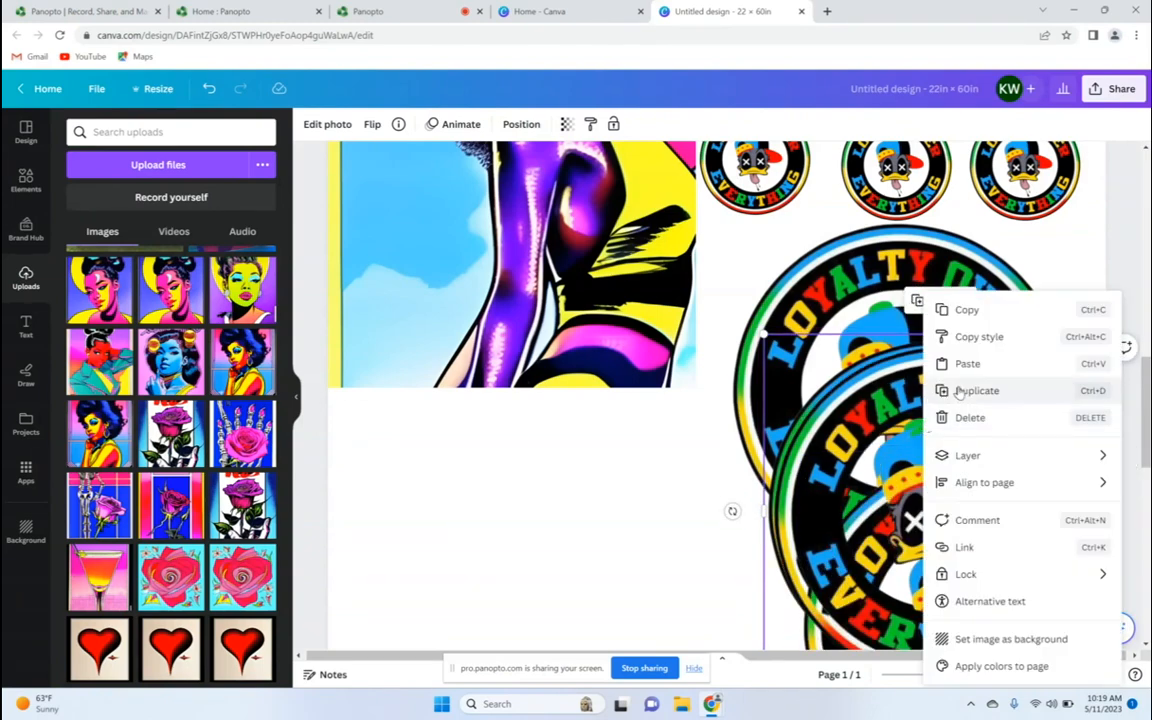
{"action": "left_click", "coordinate": [965, 390]}
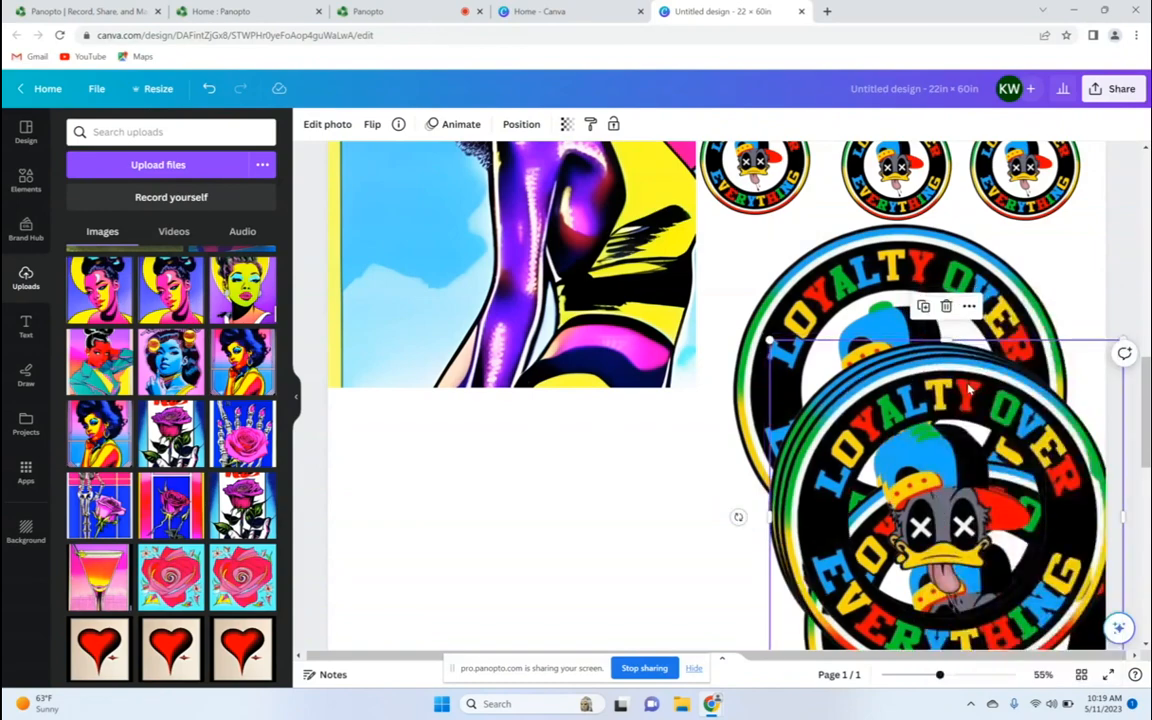
Place one large logo copy beneath the woman's picture, another directly below it, and a third opposite that one along the page's right side
{"action": "left_click_drag", "start_coordinate": [950, 440], "coordinate": [498, 471]}
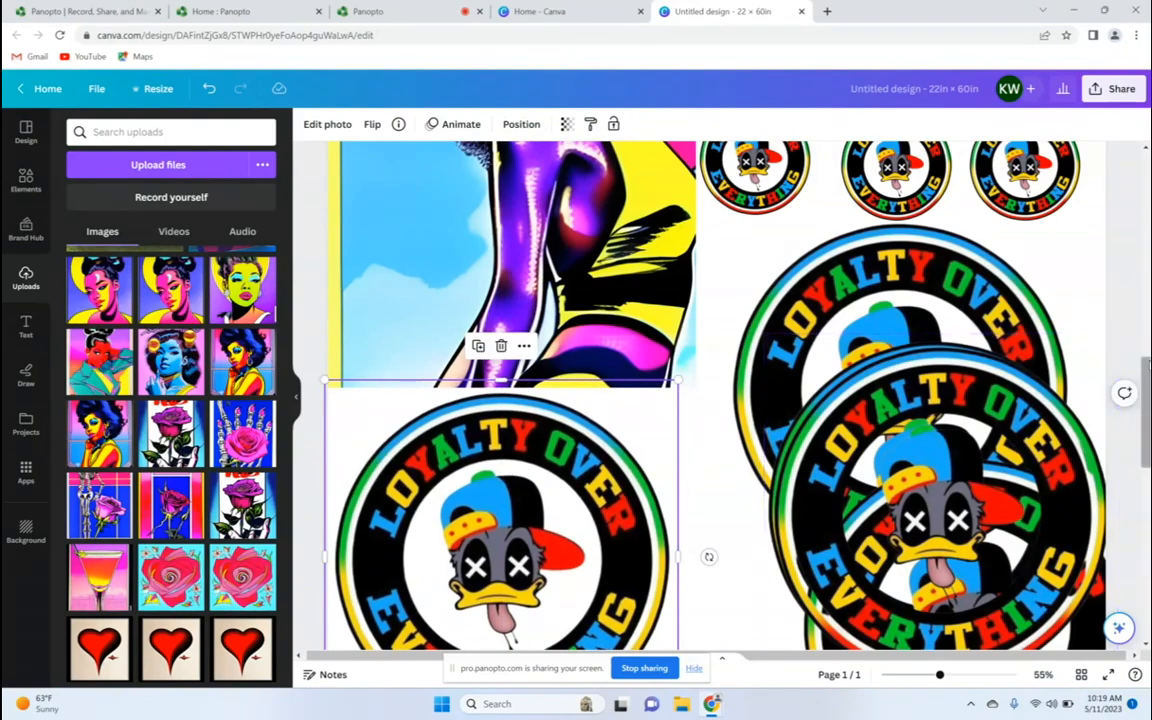
{"action": "scroll", "coordinate": [1031, 420], "scroll_direction": "down", "scroll_amount": 4}
{"action": "left_click_drag", "start_coordinate": [978, 215], "coordinate": [532, 589]}
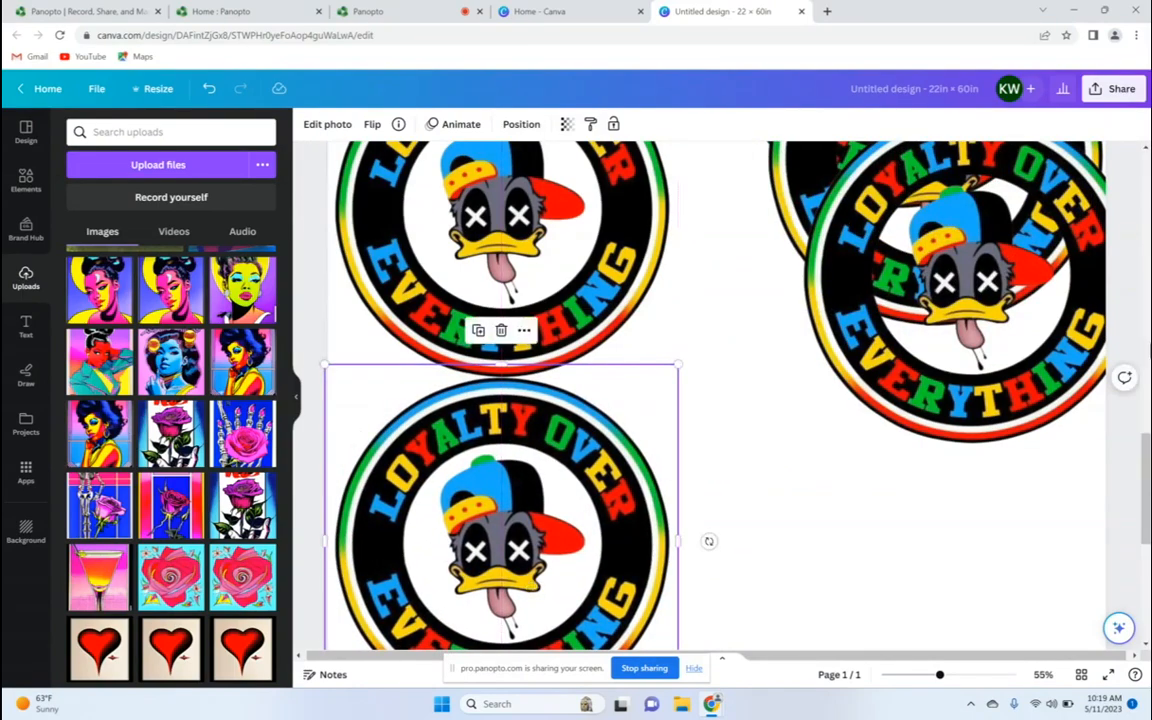
{"action": "left_click_drag", "start_coordinate": [982, 287], "coordinate": [945, 520]}
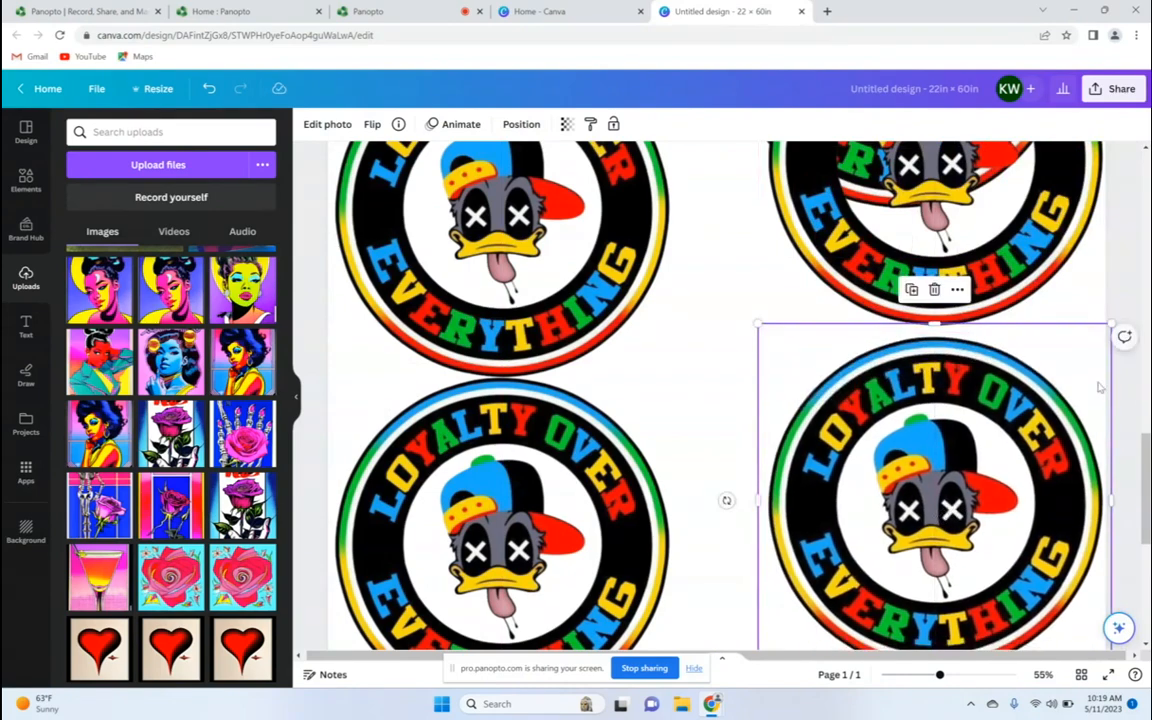
Duplicate the large right-hand logo twice, placing one copy in the page's bottom right corner and the other in the bottom left corner
{"action": "left_click_drag", "start_coordinate": [1146, 467], "coordinate": [1146, 580]}
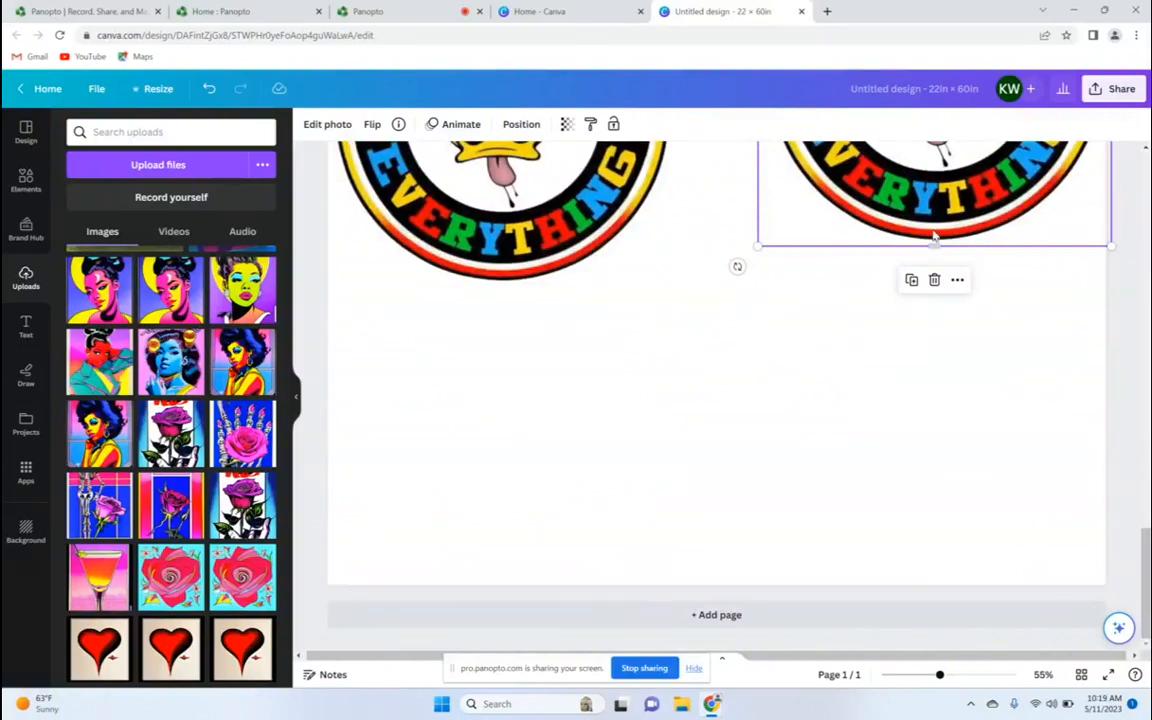
{"action": "right_click", "coordinate": [918, 194]}
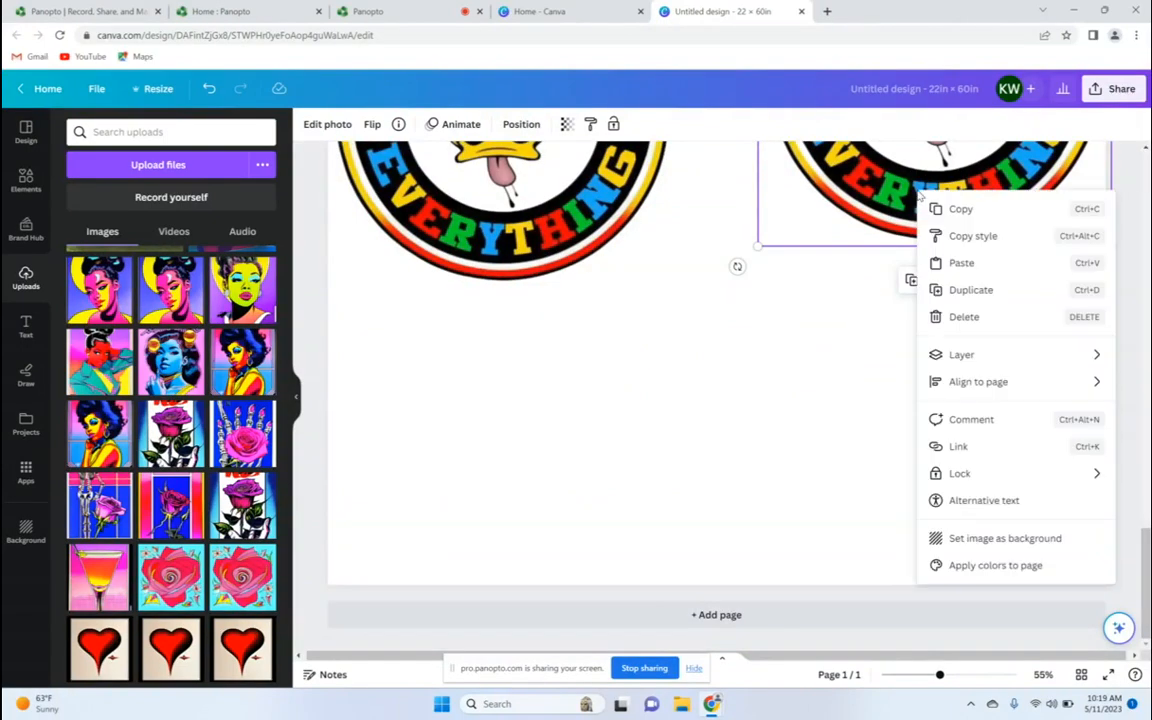
{"action": "left_click", "coordinate": [970, 289]}
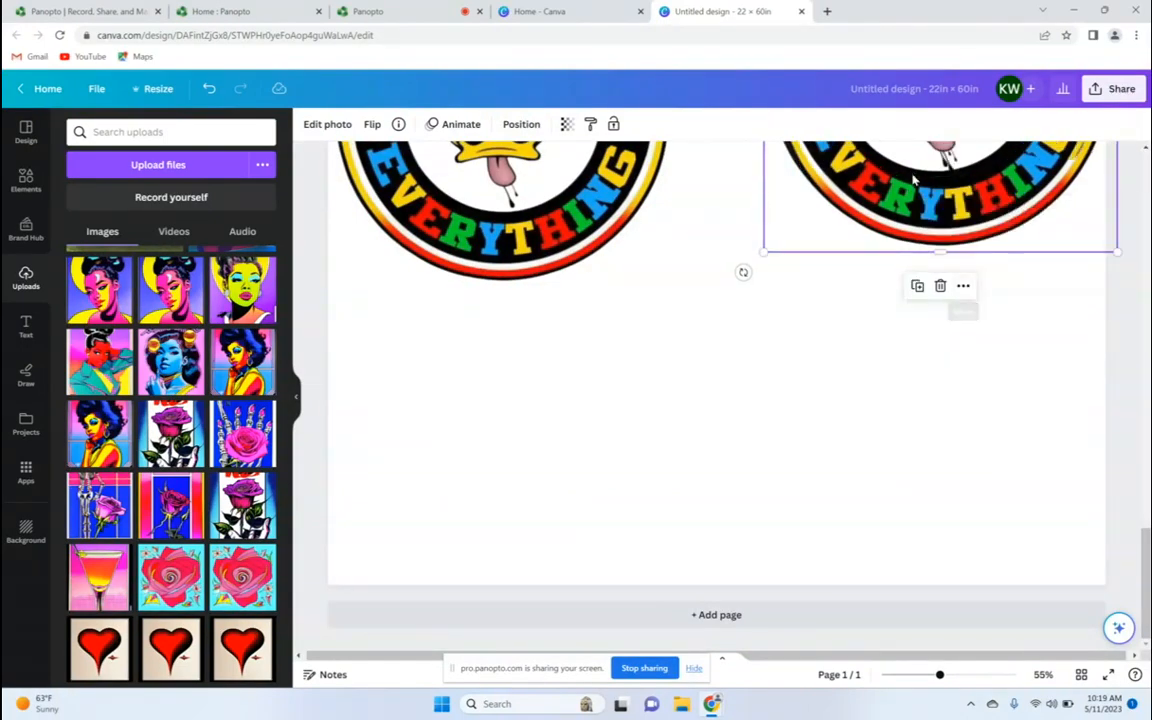
{"action": "left_click_drag", "start_coordinate": [913, 178], "coordinate": [908, 514]}
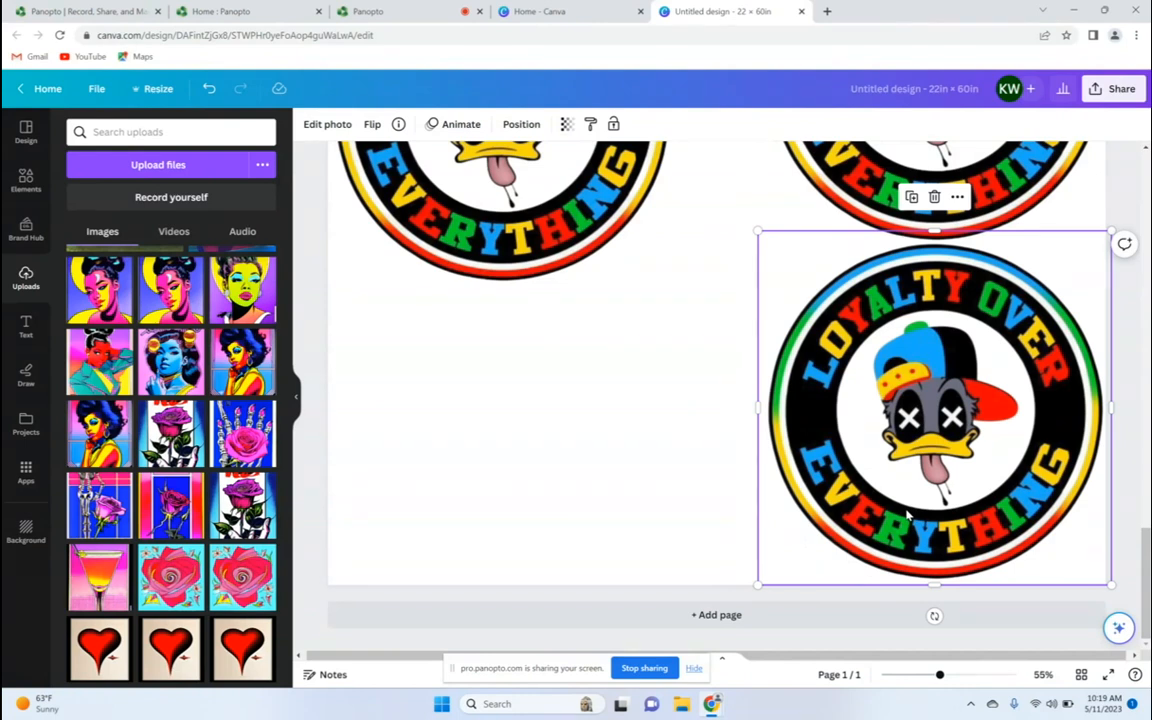
{"action": "left_click", "coordinate": [681, 352]}
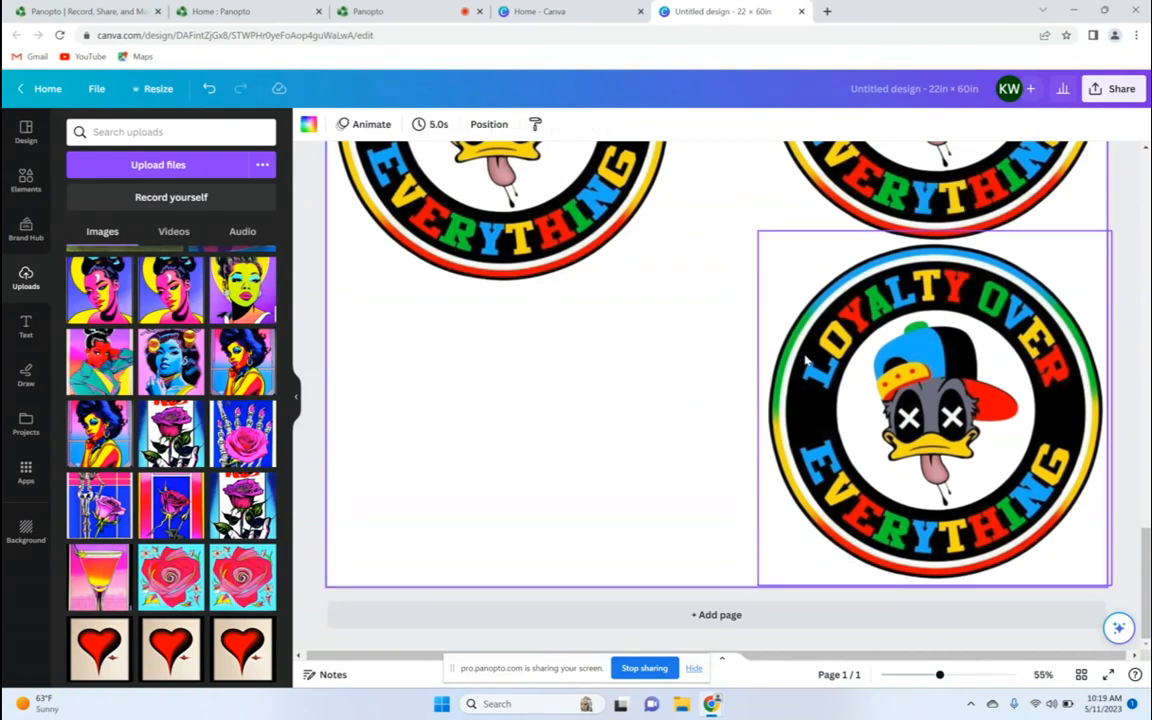
{"action": "right_click", "coordinate": [797, 357]}
{"action": "left_click", "coordinate": [852, 392]}
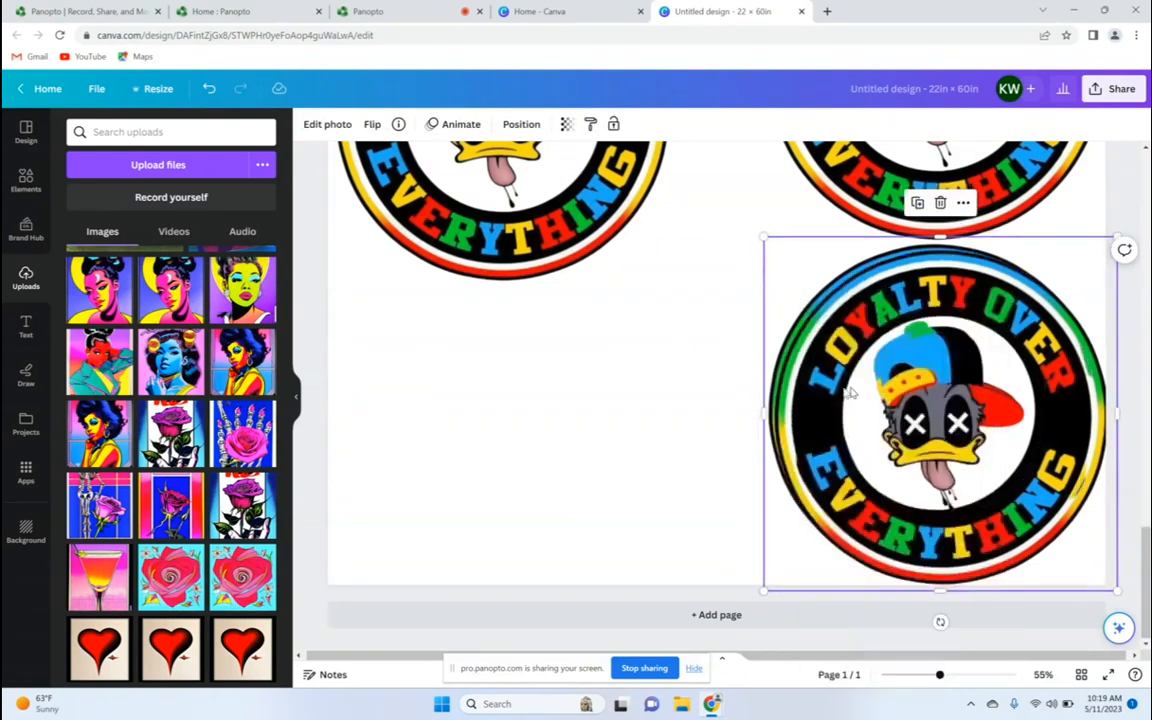
{"action": "left_click_drag", "start_coordinate": [872, 408], "coordinate": [430, 405]}
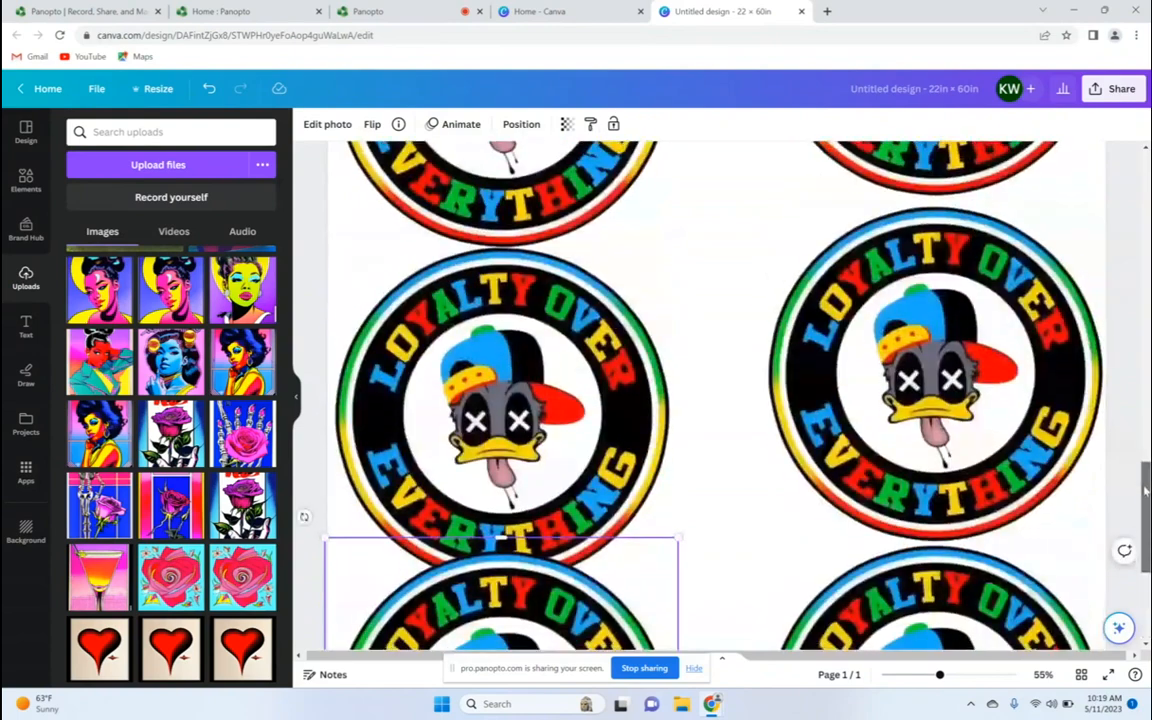
Nest the middle left-column logo against its right-hand neighbor, and delete the leftover copy overlapping the first large logo
{"action": "left_click_drag", "start_coordinate": [586, 468], "coordinate": [685, 449]}
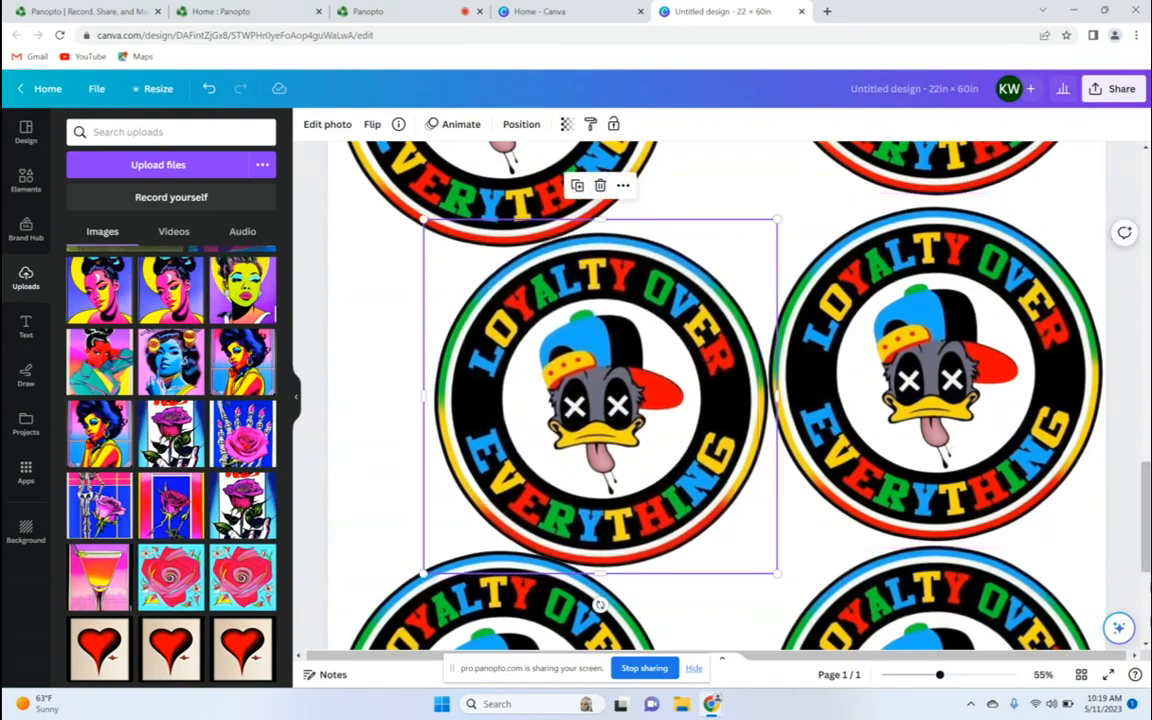
{"action": "left_click_drag", "start_coordinate": [1146, 553], "coordinate": [1128, 432]}
{"action": "left_click", "coordinate": [905, 518]}
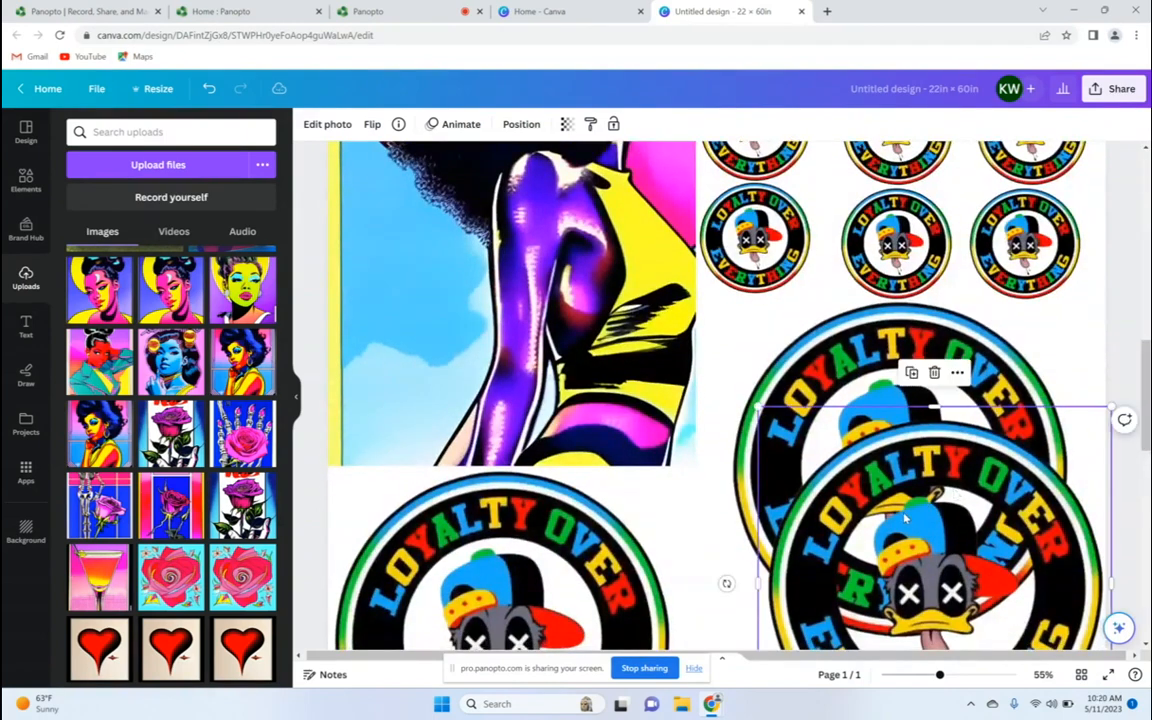
{"action": "left_click", "coordinate": [934, 372]}
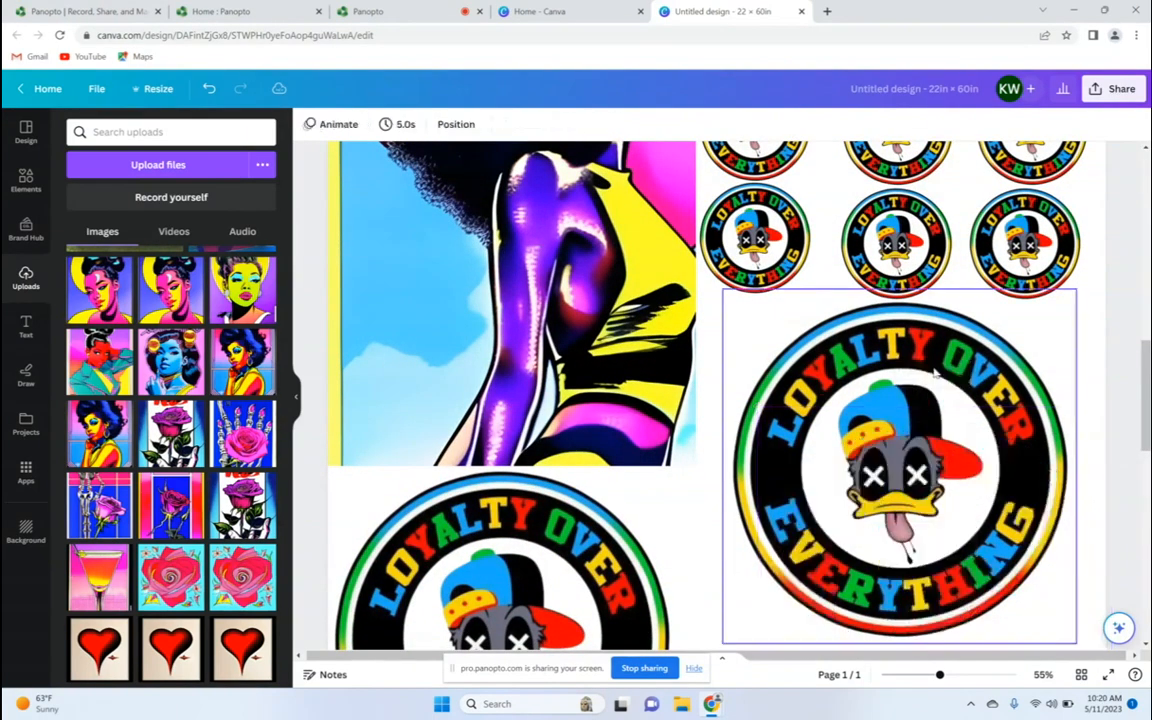
Add the uploaded T-shirt label with the QR code to the page and set its width and height to 3 in each
{"action": "left_click_drag", "start_coordinate": [1145, 390], "coordinate": [1142, 466]}
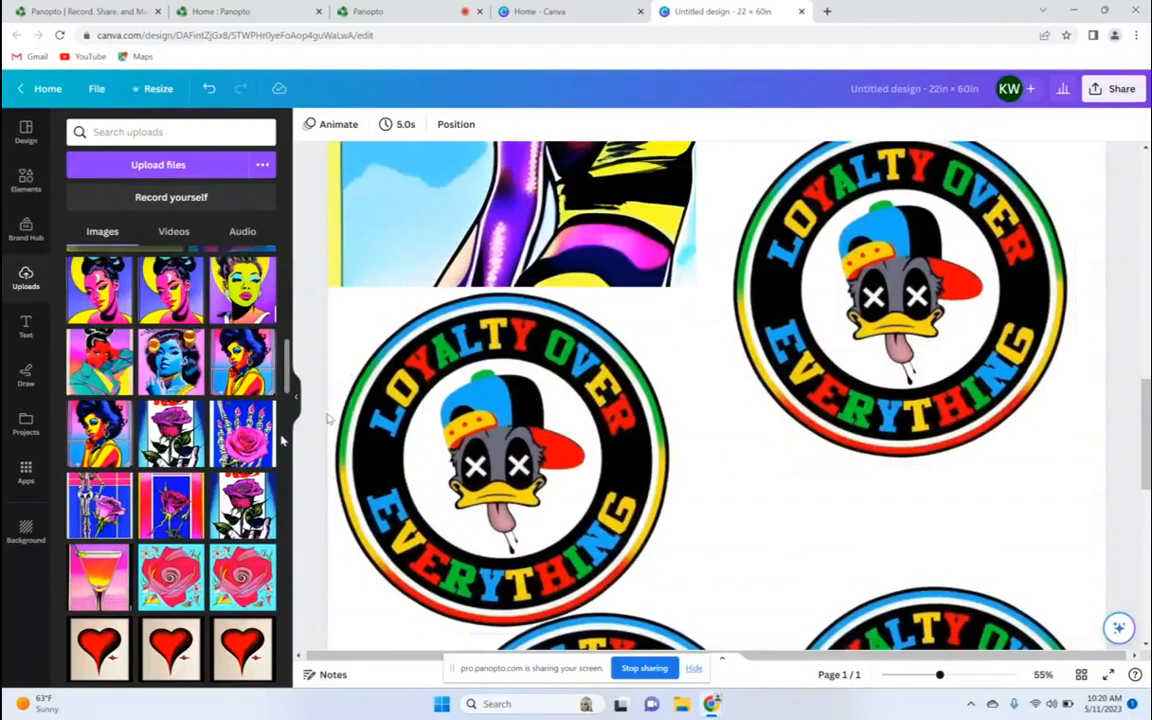
{"action": "left_click_drag", "start_coordinate": [287, 380], "coordinate": [282, 265]}
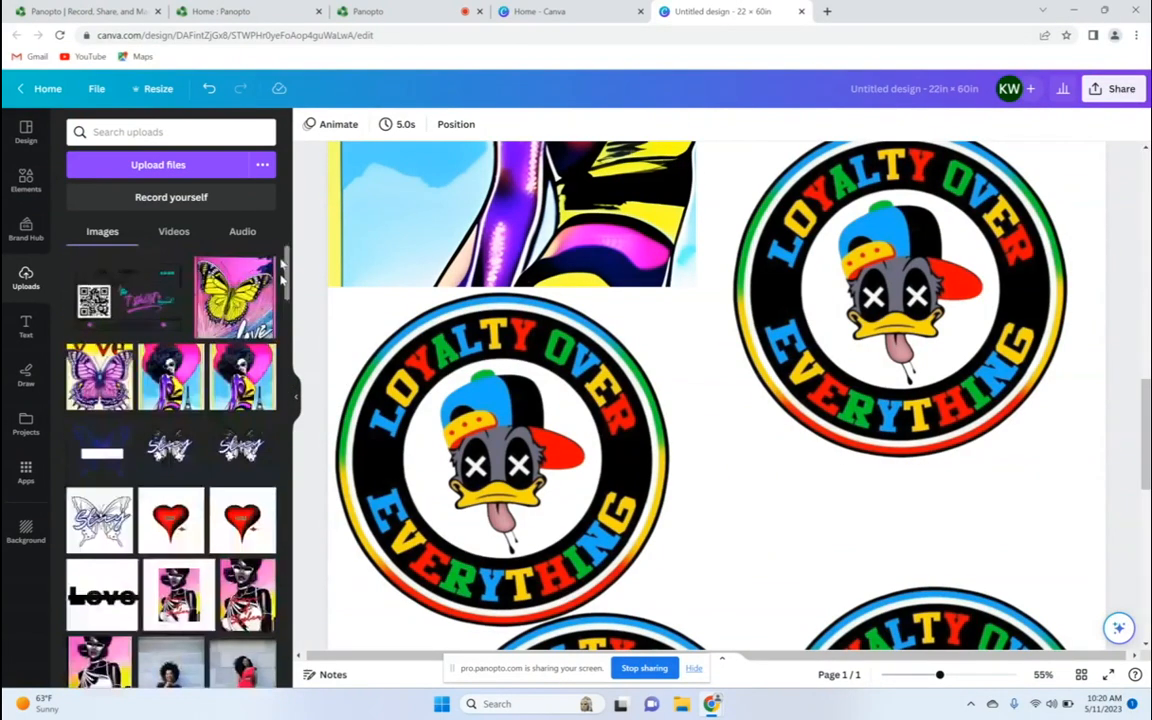
{"action": "left_click", "coordinate": [128, 305]}
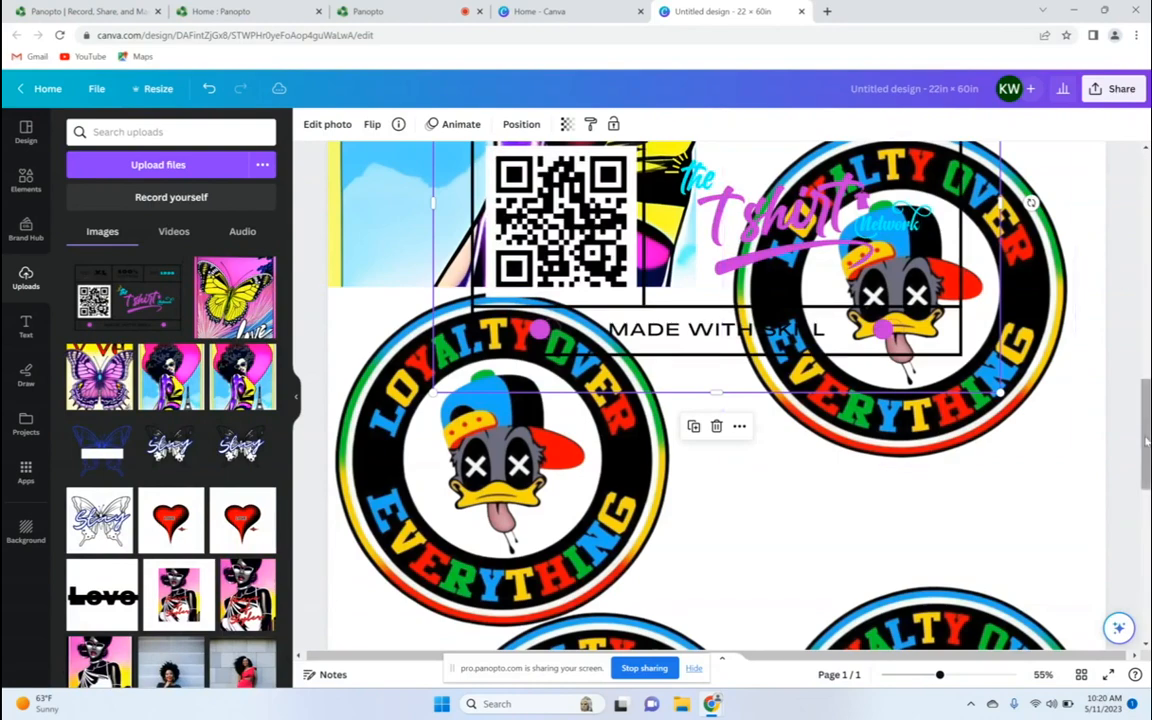
{"action": "scroll", "coordinate": [1131, 357], "scroll_direction": "up", "scroll_amount": 5}
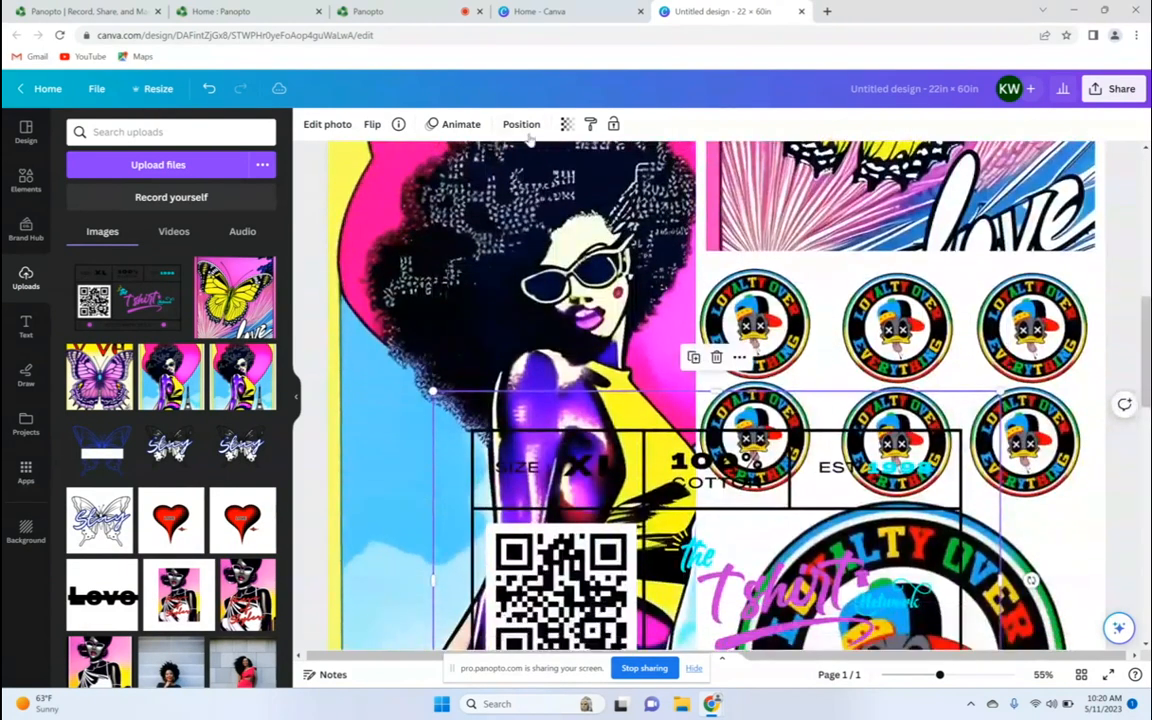
{"action": "left_click", "coordinate": [521, 125]}
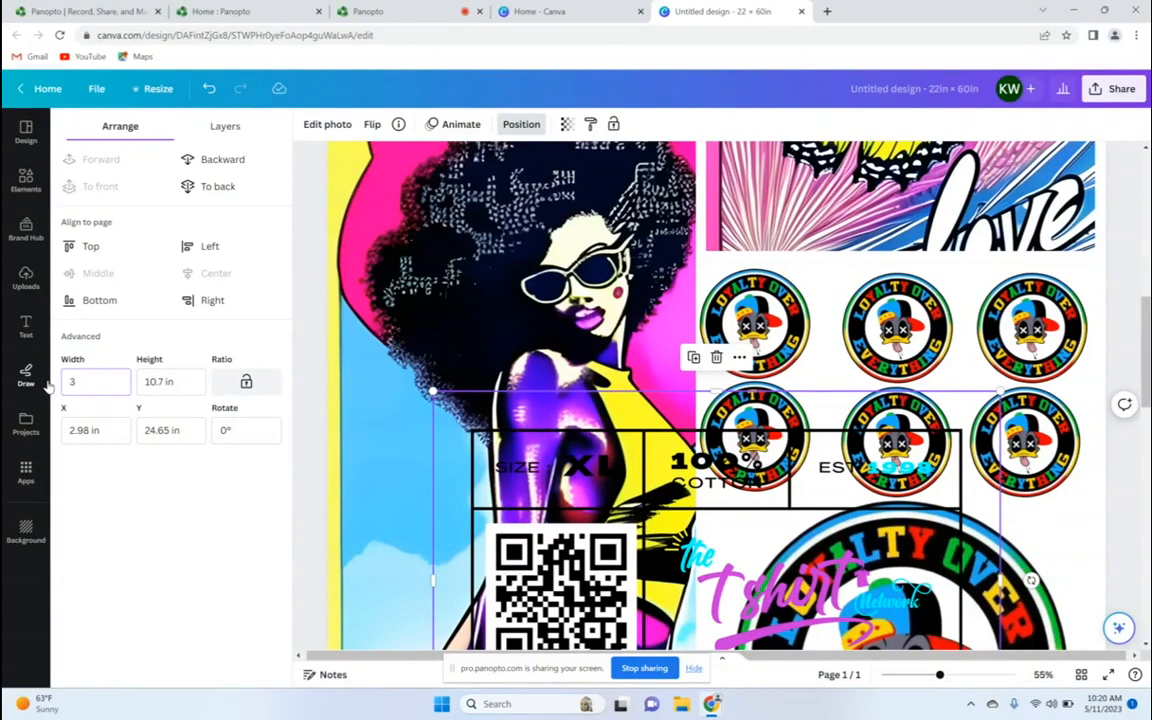
{"action": "type", "text": "3"}
{"action": "left_click", "coordinate": [140, 381]}
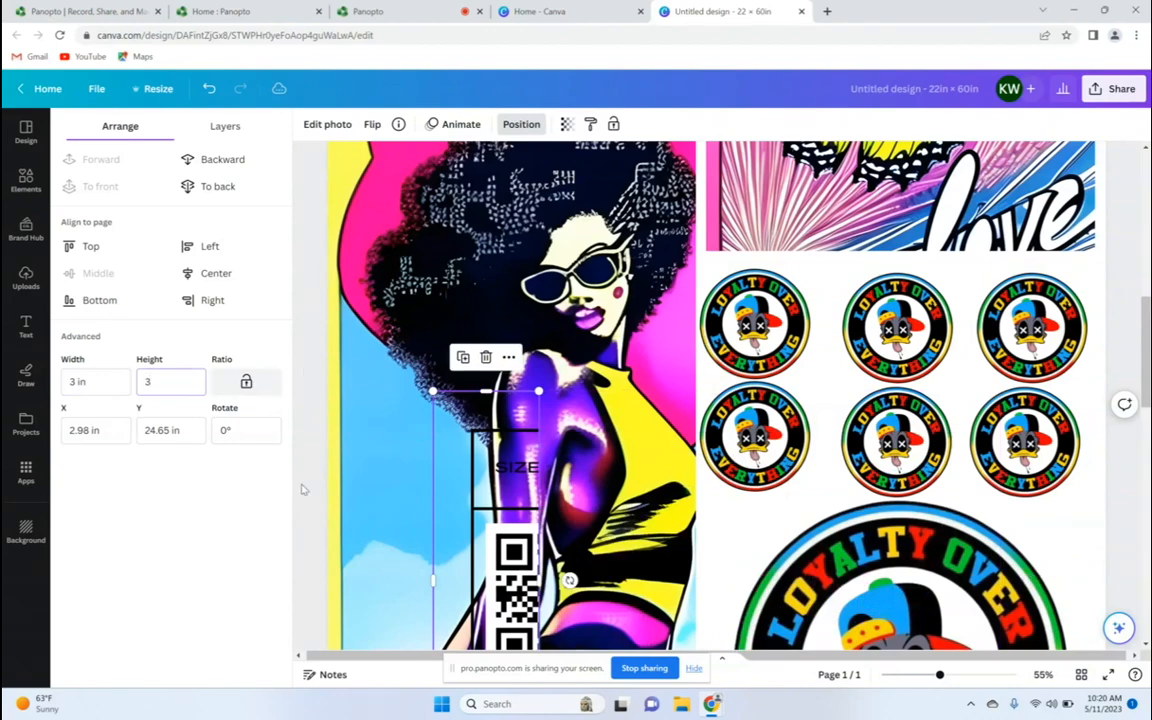
Scale down the T-shirt label artwork inside its square crop frame so more of the label fits
{"action": "double_click", "coordinate": [487, 469]}
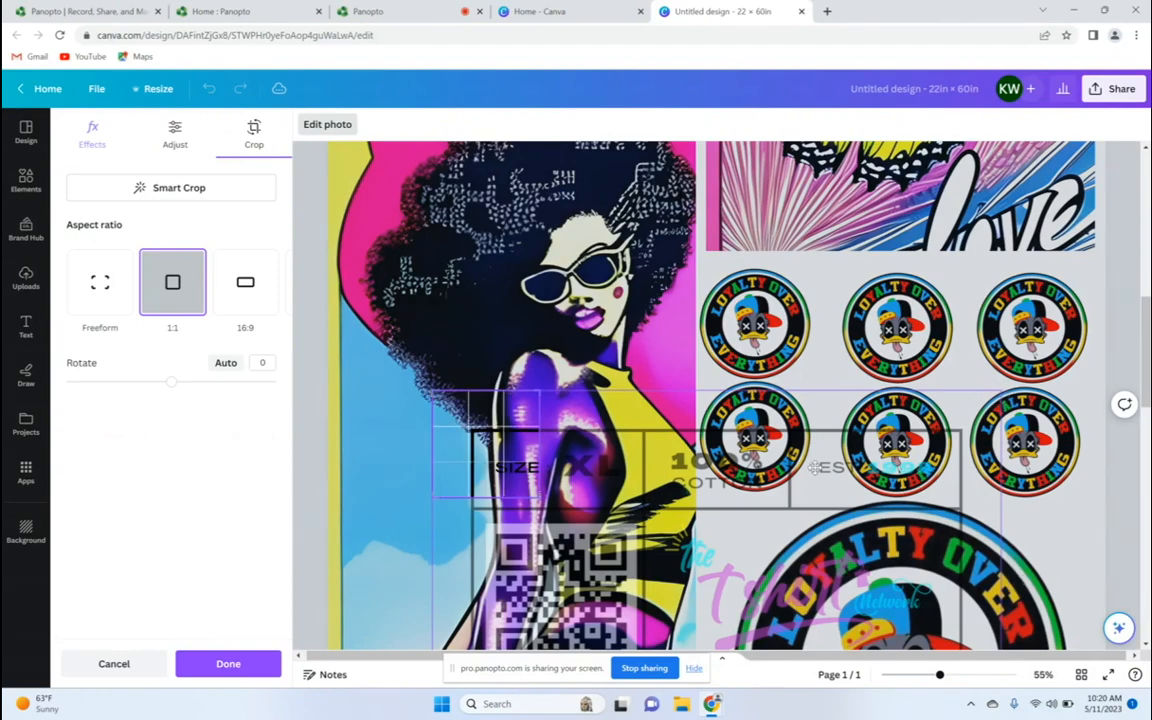
{"action": "left_click_drag", "start_coordinate": [1147, 323], "coordinate": [1147, 424]}
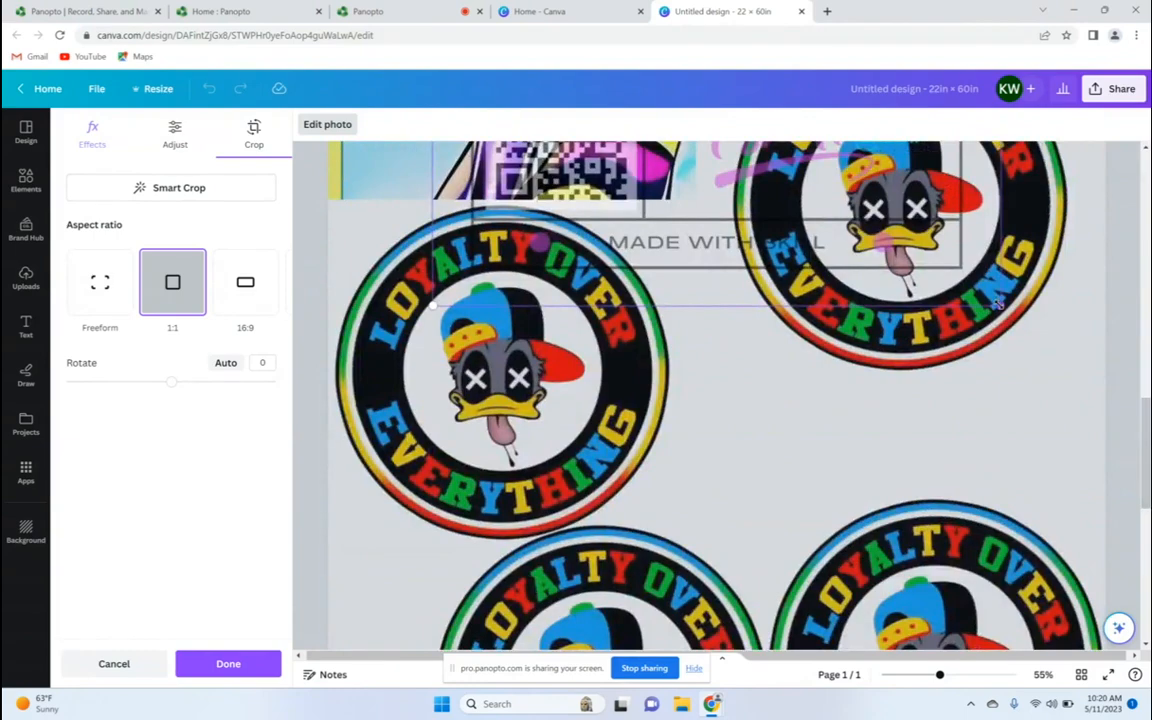
{"action": "left_click_drag", "start_coordinate": [999, 305], "coordinate": [692, 224]}
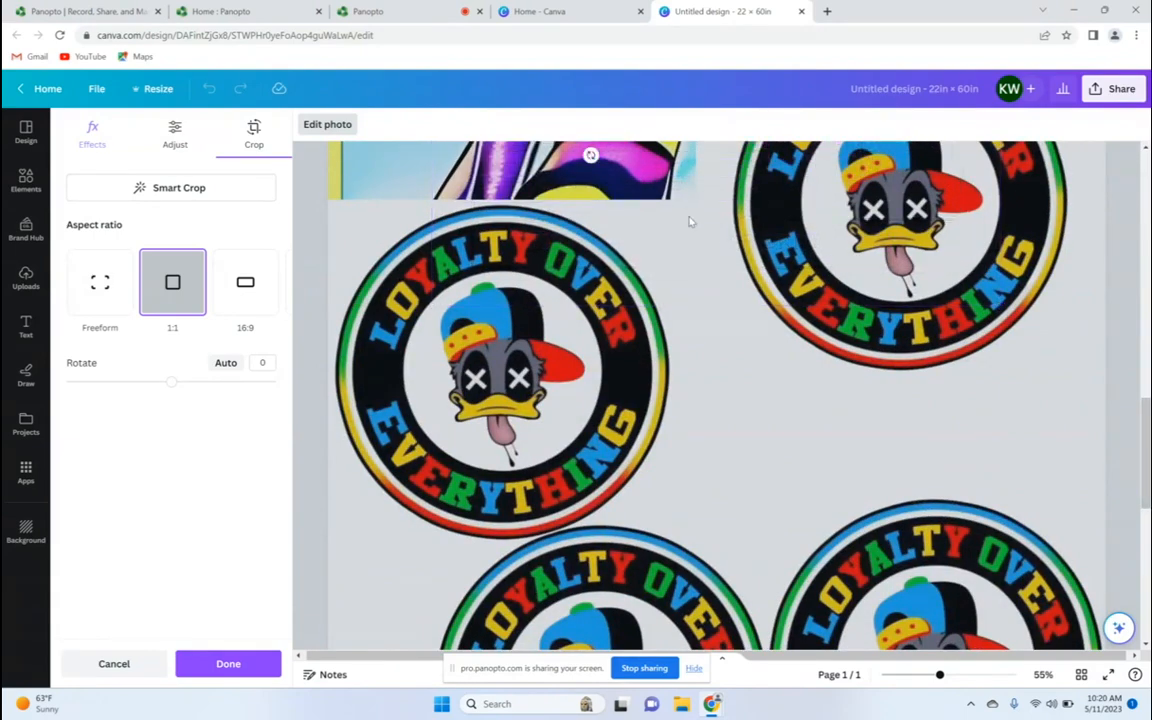
{"action": "scroll", "coordinate": [1020, 365], "scroll_direction": "up", "scroll_amount": 3}
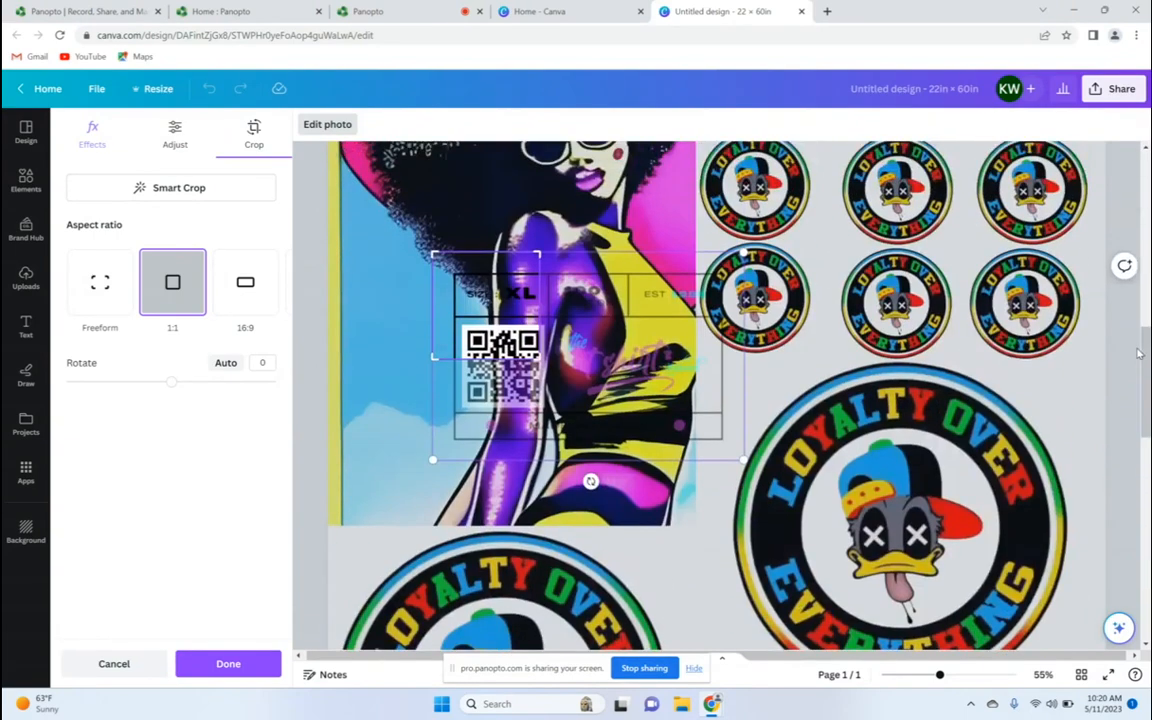
{"action": "left_click_drag", "start_coordinate": [740, 456], "coordinate": [622, 376]}
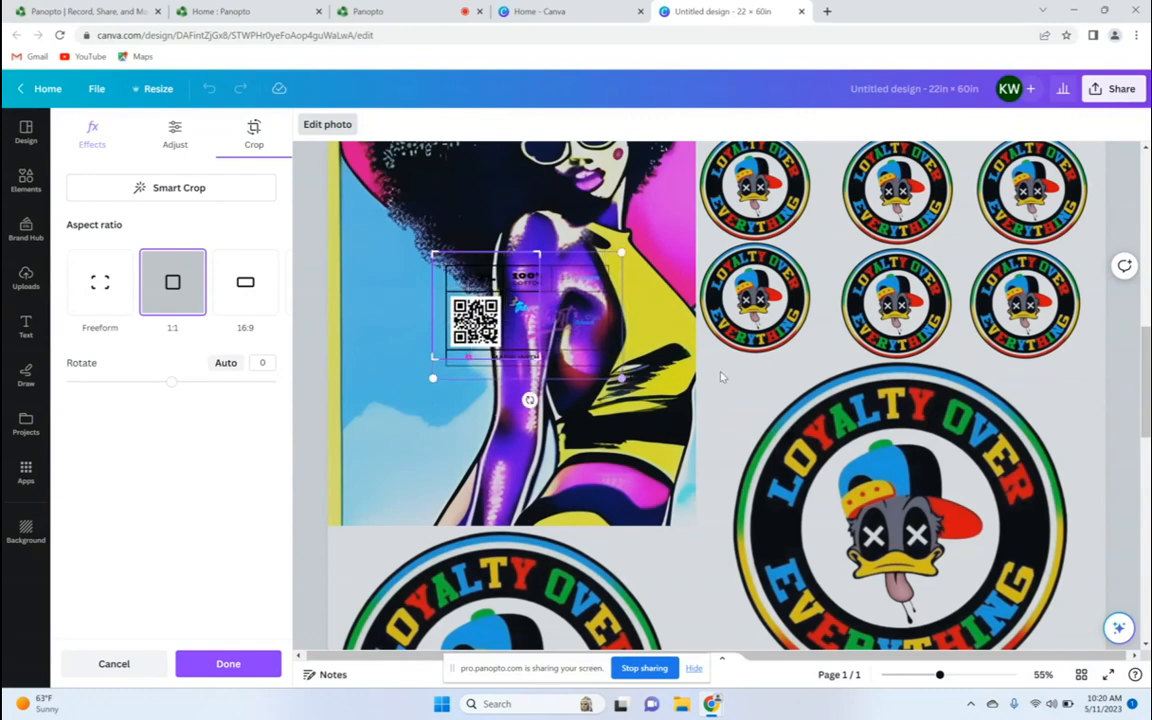
{"action": "left_click", "coordinate": [762, 384]}
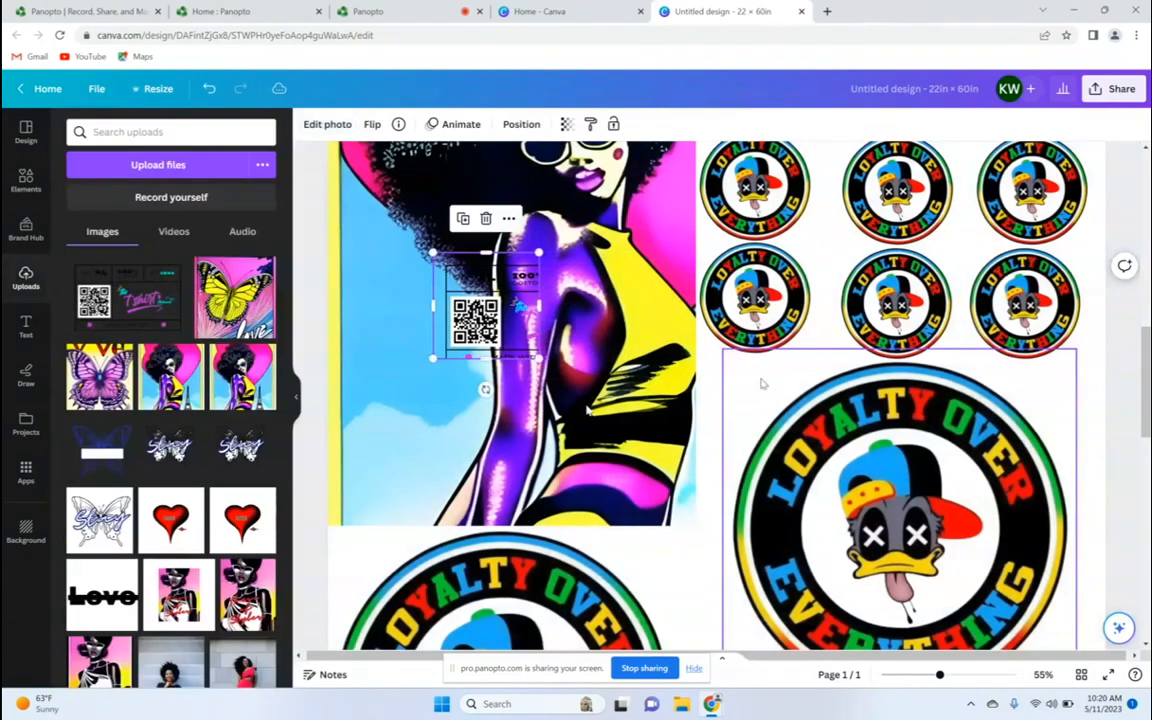
Crop the T-shirt label to a 16:9 ratio and shrink its artwork until the whole label fits the frame
{"action": "double_click", "coordinate": [499, 331]}
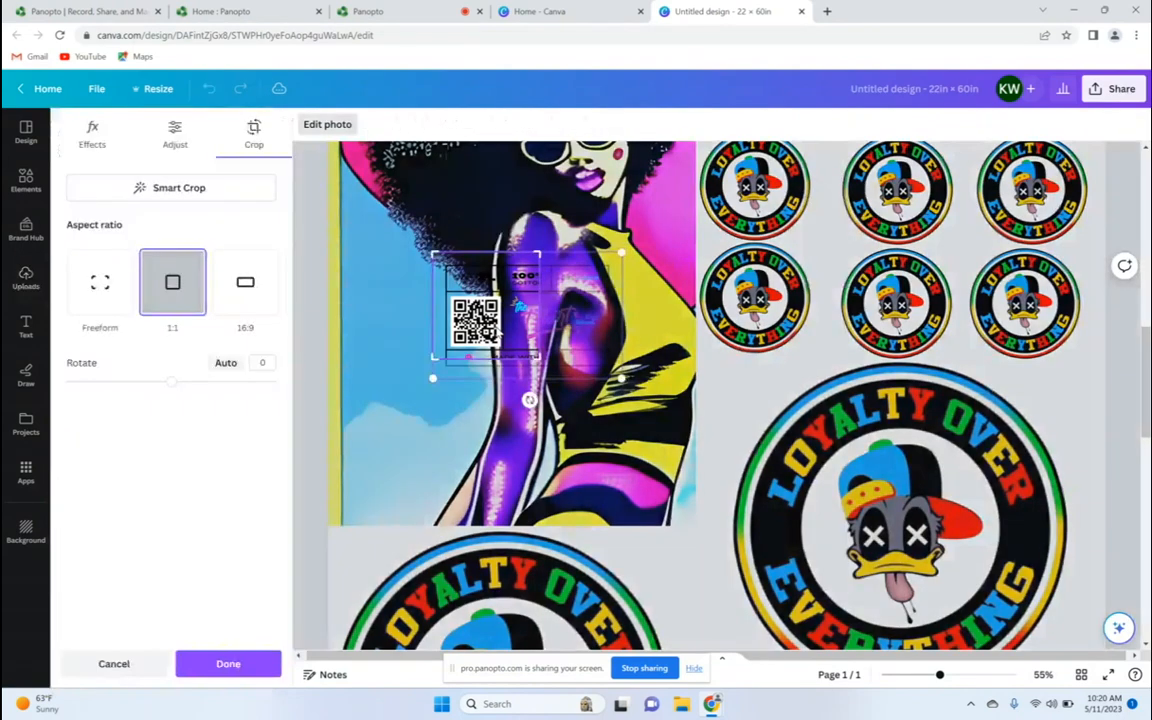
{"action": "left_click_drag", "start_coordinate": [622, 379], "coordinate": [530, 359]}
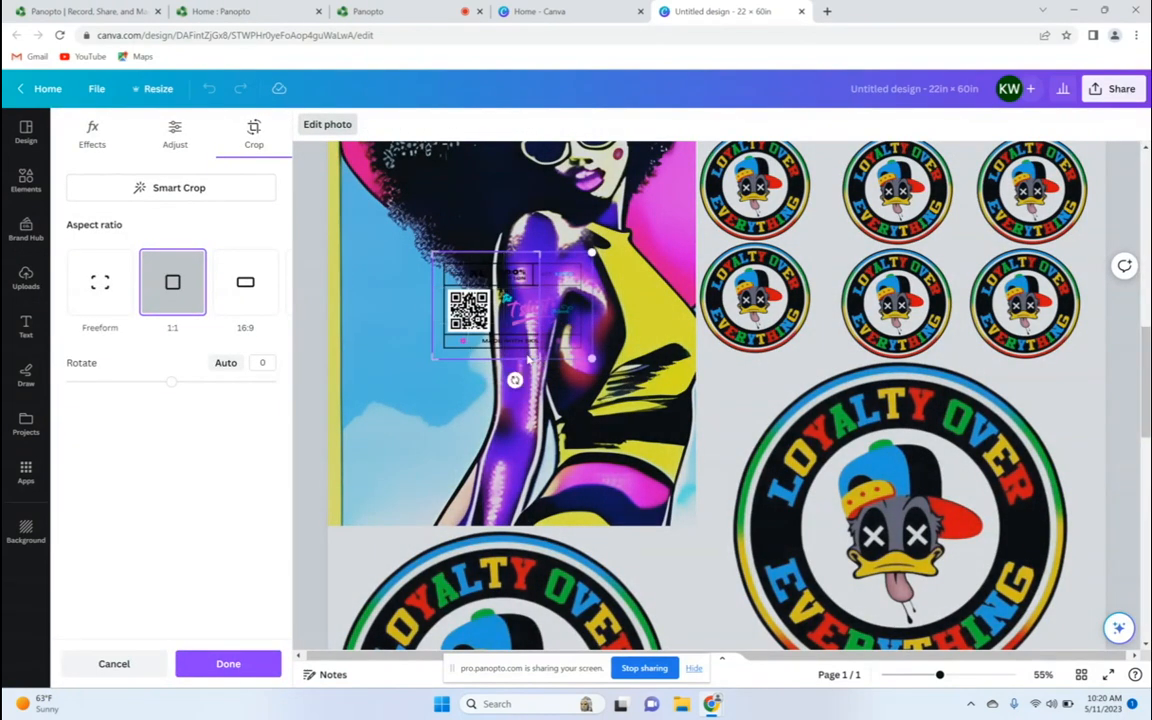
{"action": "left_click", "coordinate": [242, 290]}
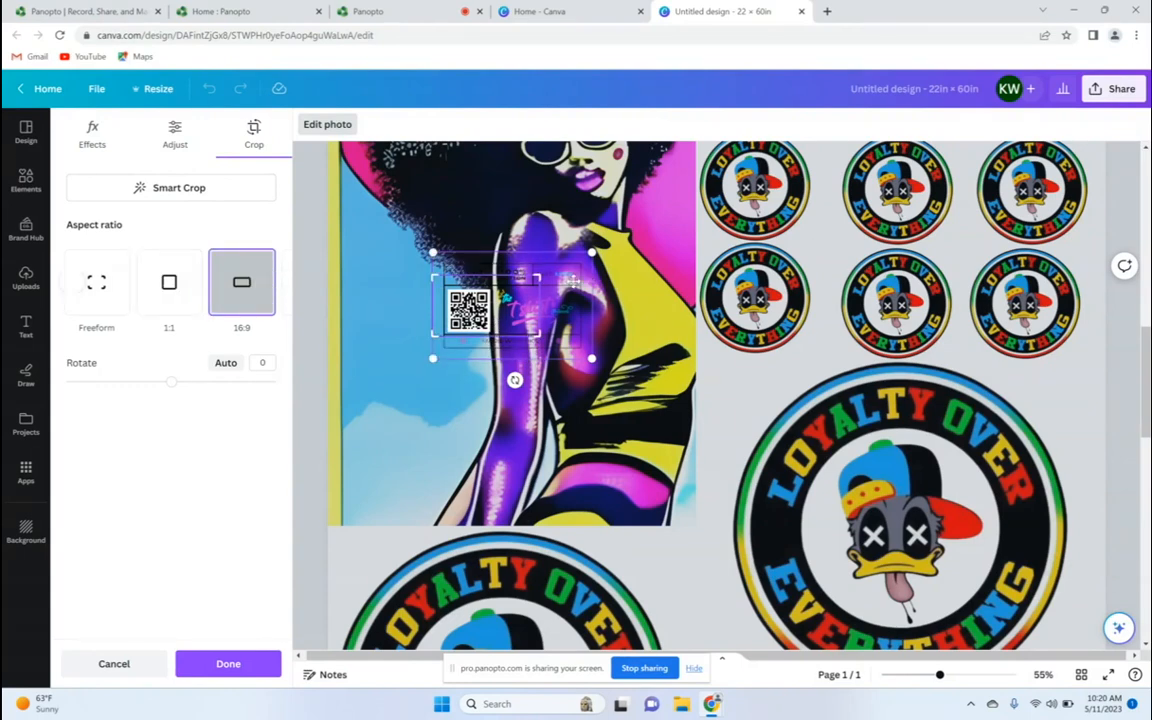
{"action": "left_click_drag", "start_coordinate": [592, 251], "coordinate": [534, 293]}
{"action": "left_click_drag", "start_coordinate": [557, 360], "coordinate": [483, 312]}
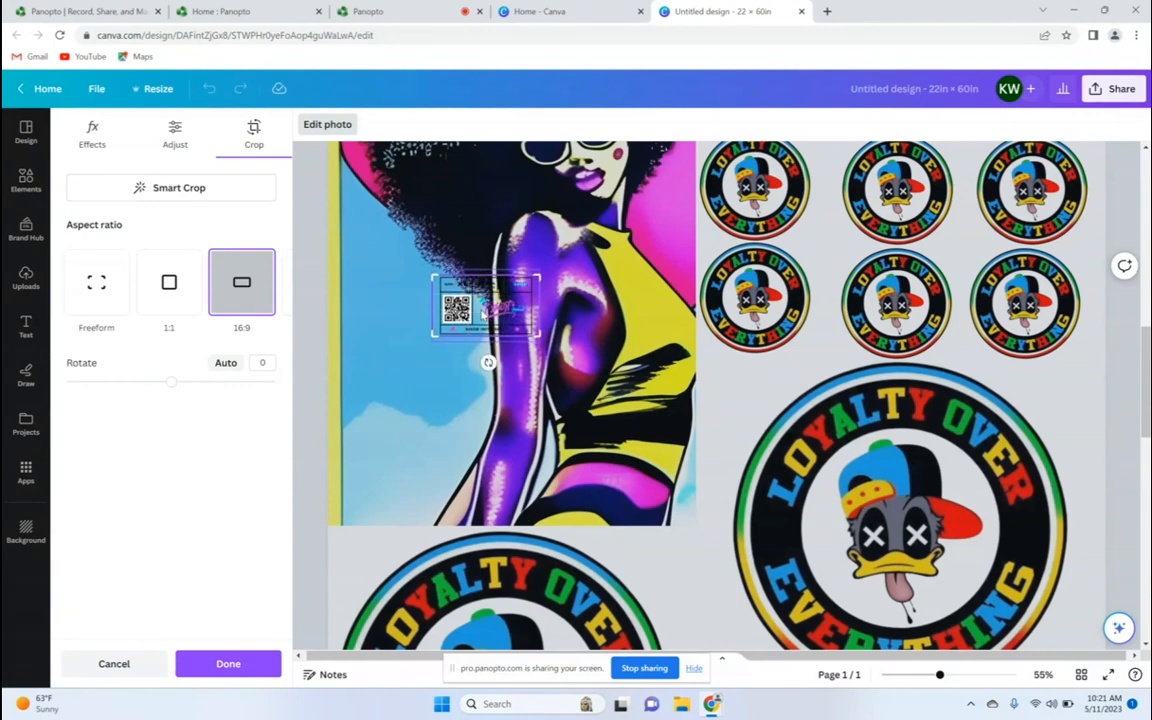
{"action": "left_click", "coordinate": [730, 380]}
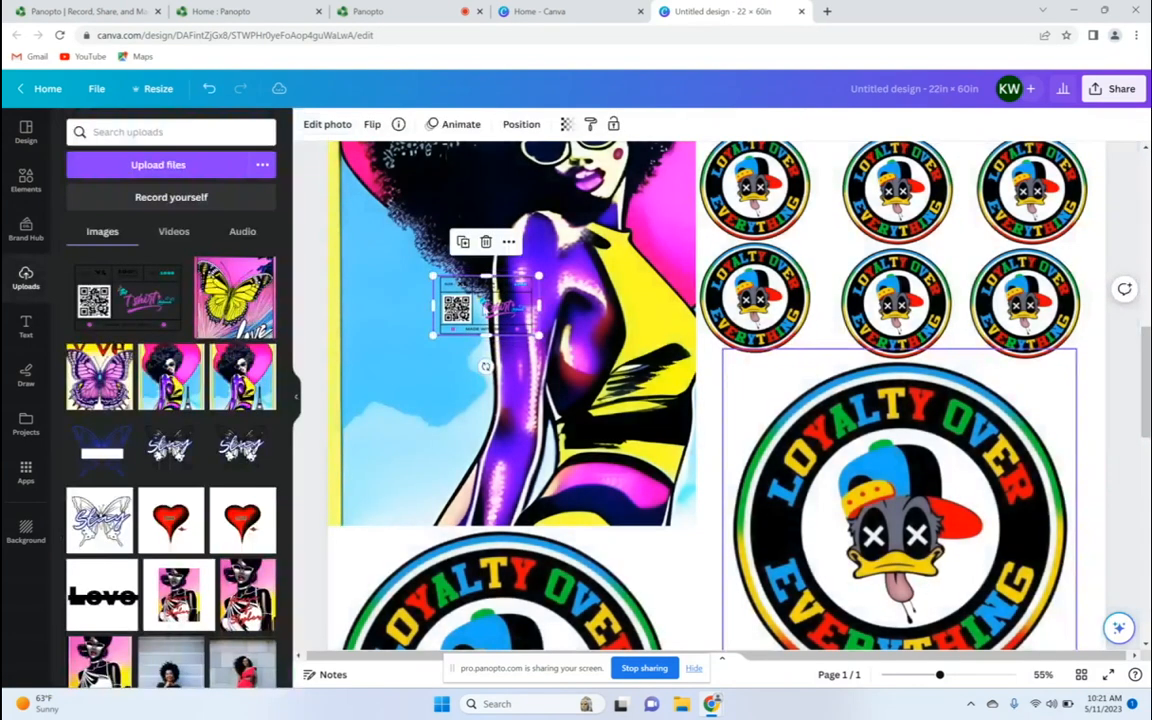
Move the cropped label off the woman's picture into the white gap between the large logos
{"action": "left_click_drag", "start_coordinate": [485, 310], "coordinate": [700, 612]}
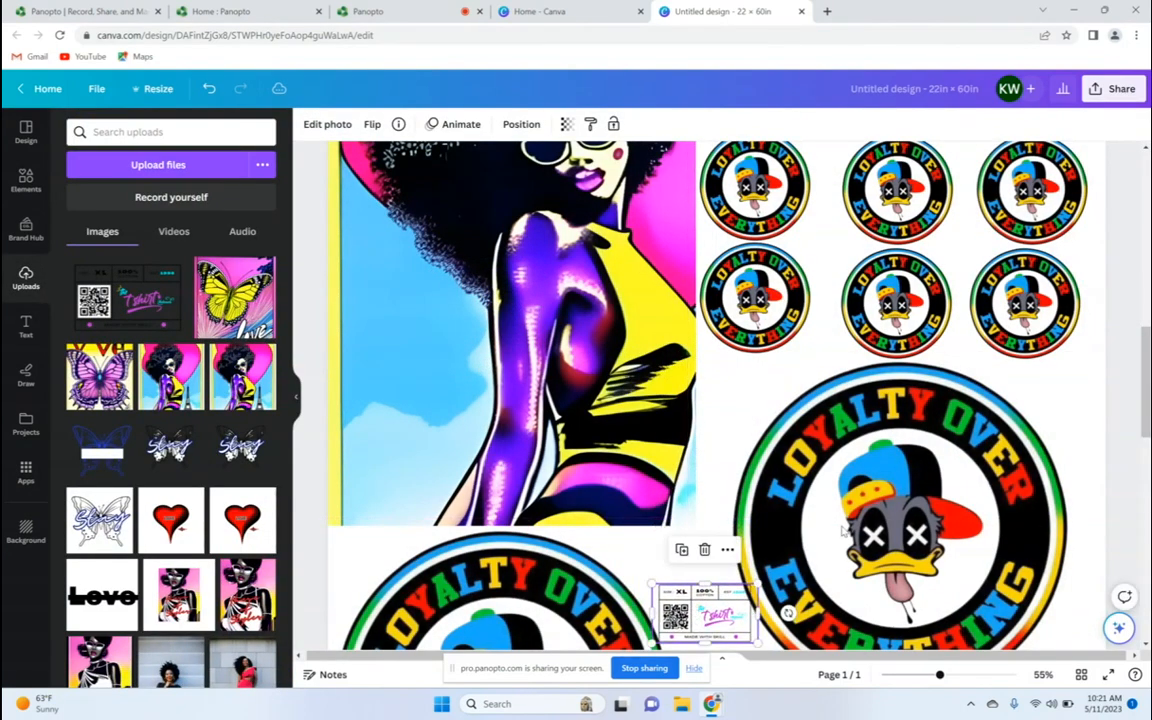
{"action": "scroll", "coordinate": [1147, 392], "scroll_direction": "down", "scroll_amount": 5}
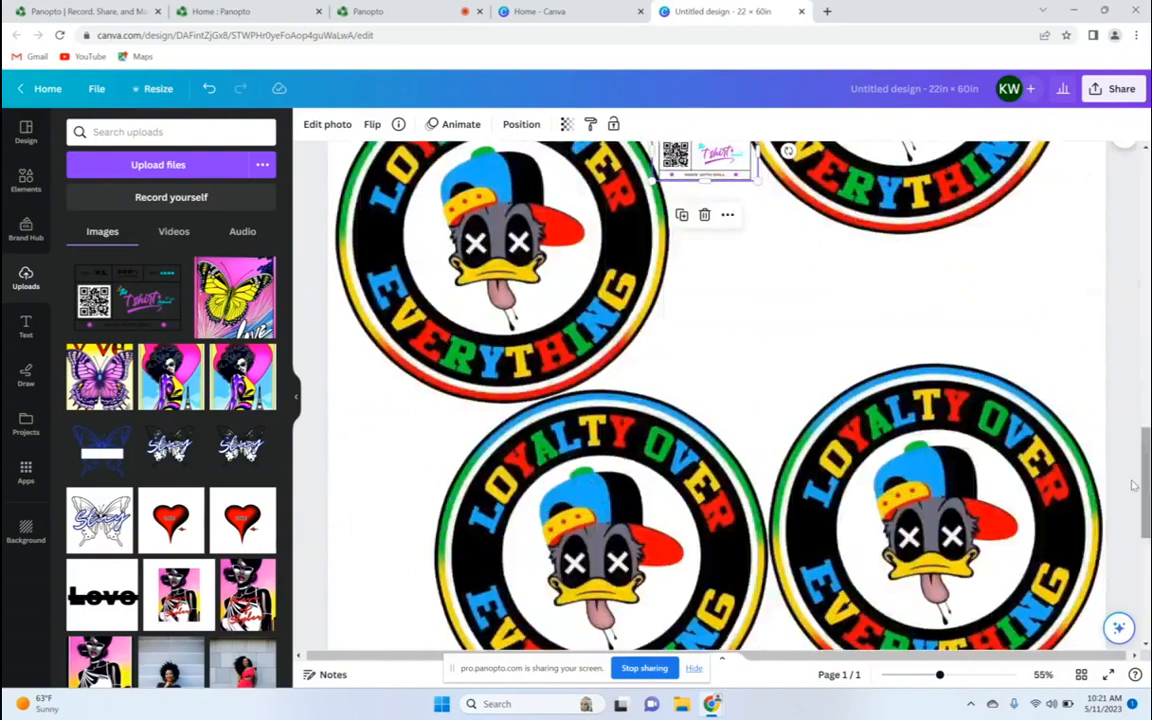
{"action": "left_click_drag", "start_coordinate": [705, 160], "coordinate": [731, 241]}
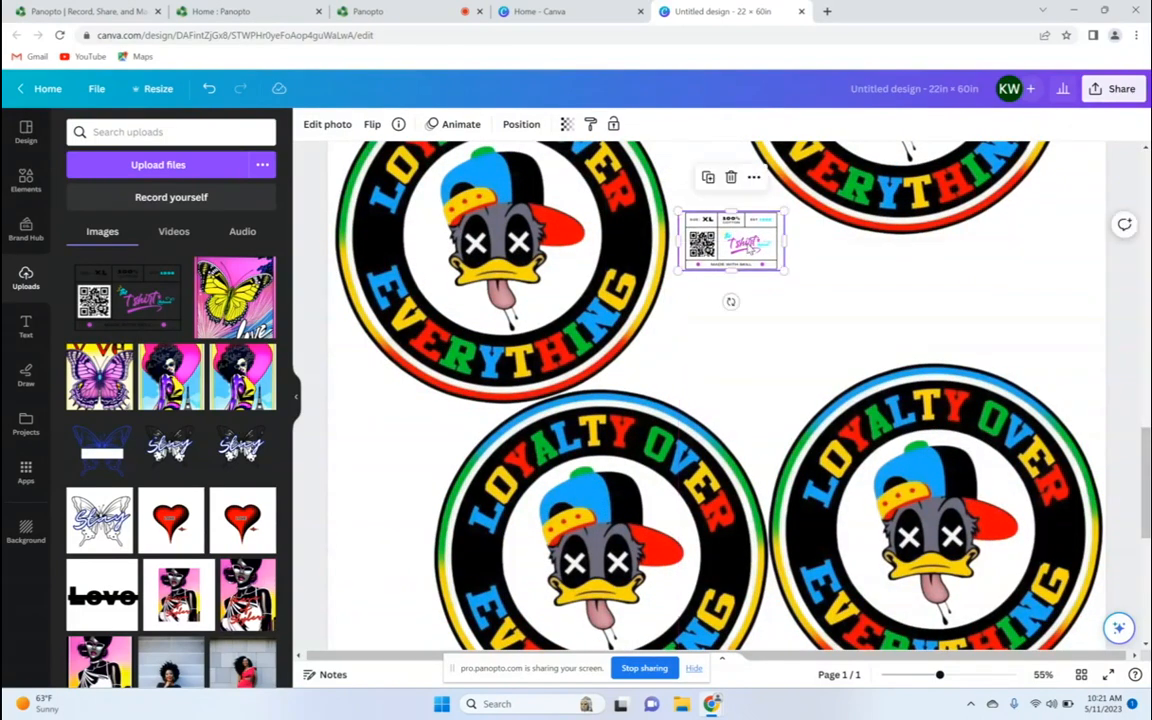
Duplicate the T-shirt label three times in the gap between the large logos
{"action": "right_click", "coordinate": [750, 248]}
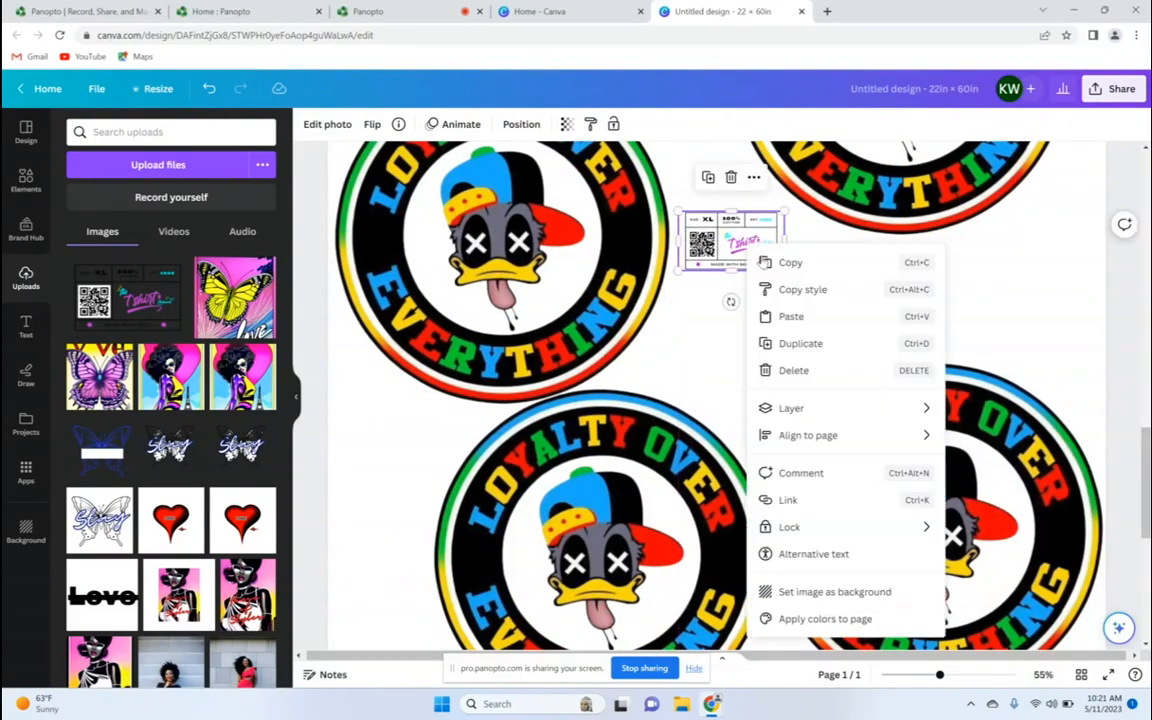
{"action": "left_click", "coordinate": [801, 347]}
{"action": "right_click", "coordinate": [801, 347]}
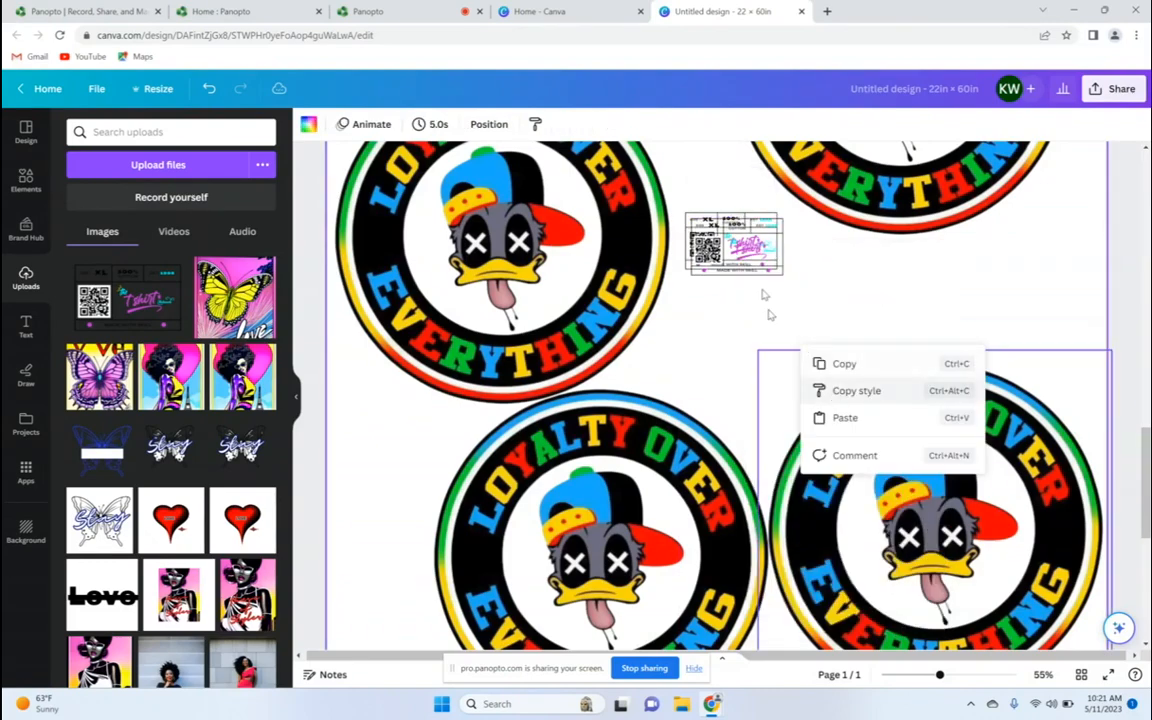
{"action": "right_click", "coordinate": [748, 247]}
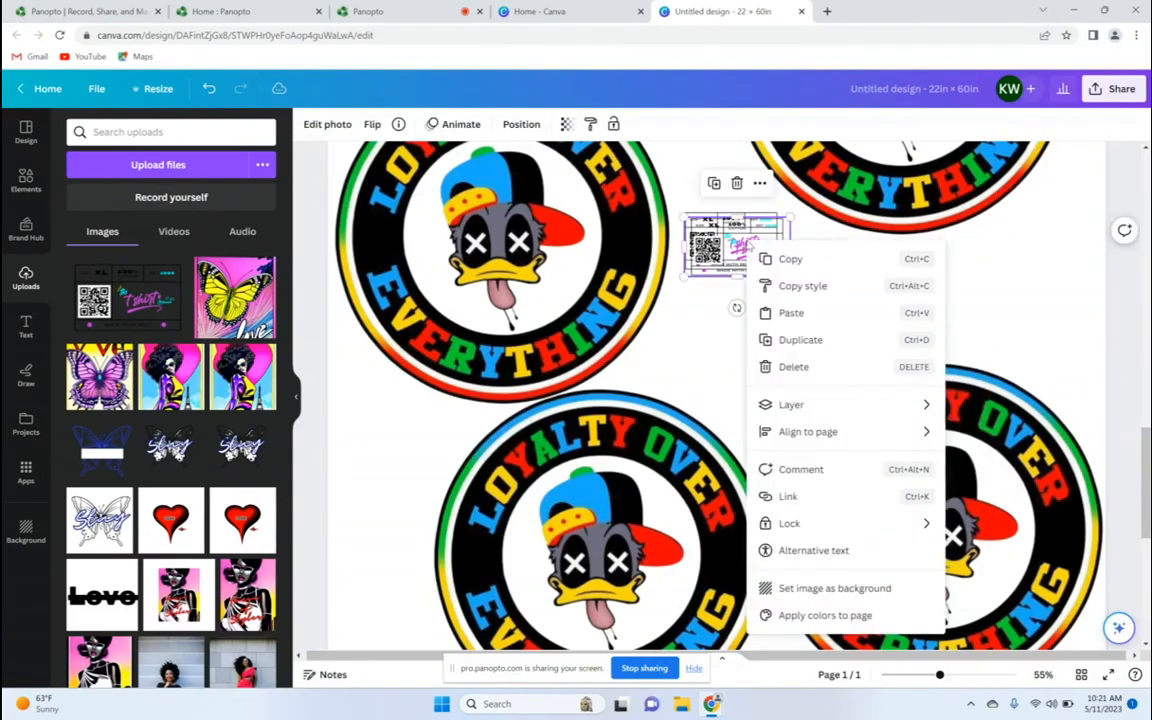
{"action": "left_click", "coordinate": [780, 339]}
{"action": "right_click", "coordinate": [796, 348]}
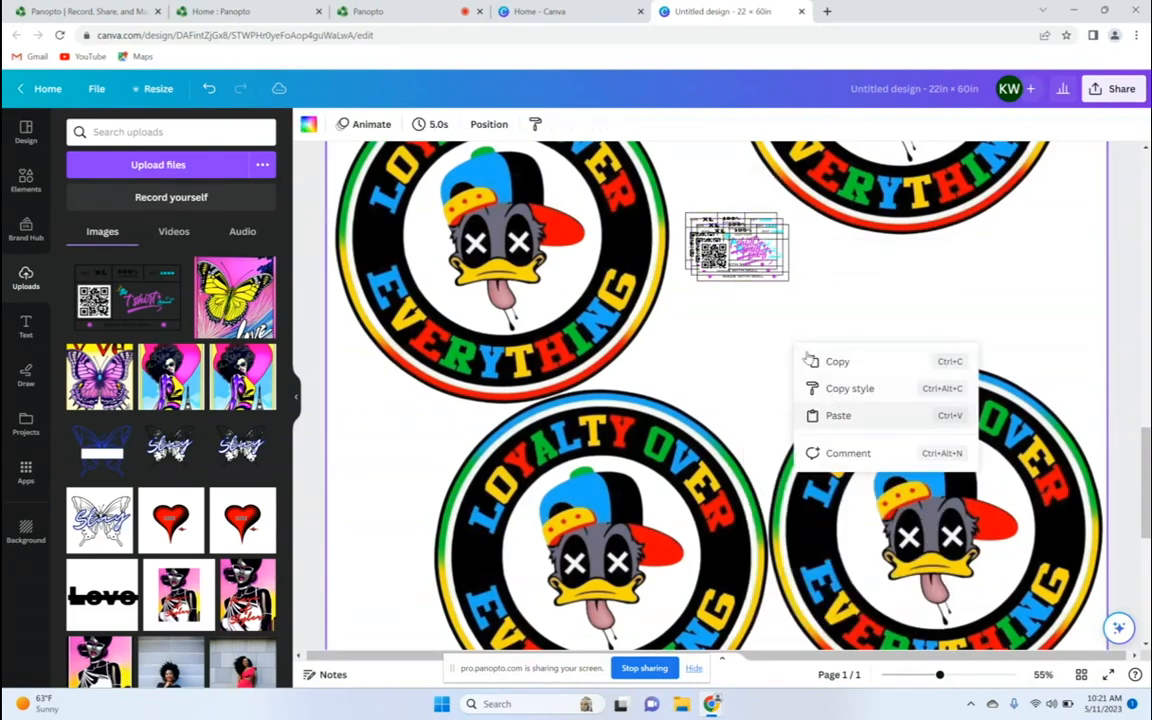
{"action": "right_click", "coordinate": [758, 261]}
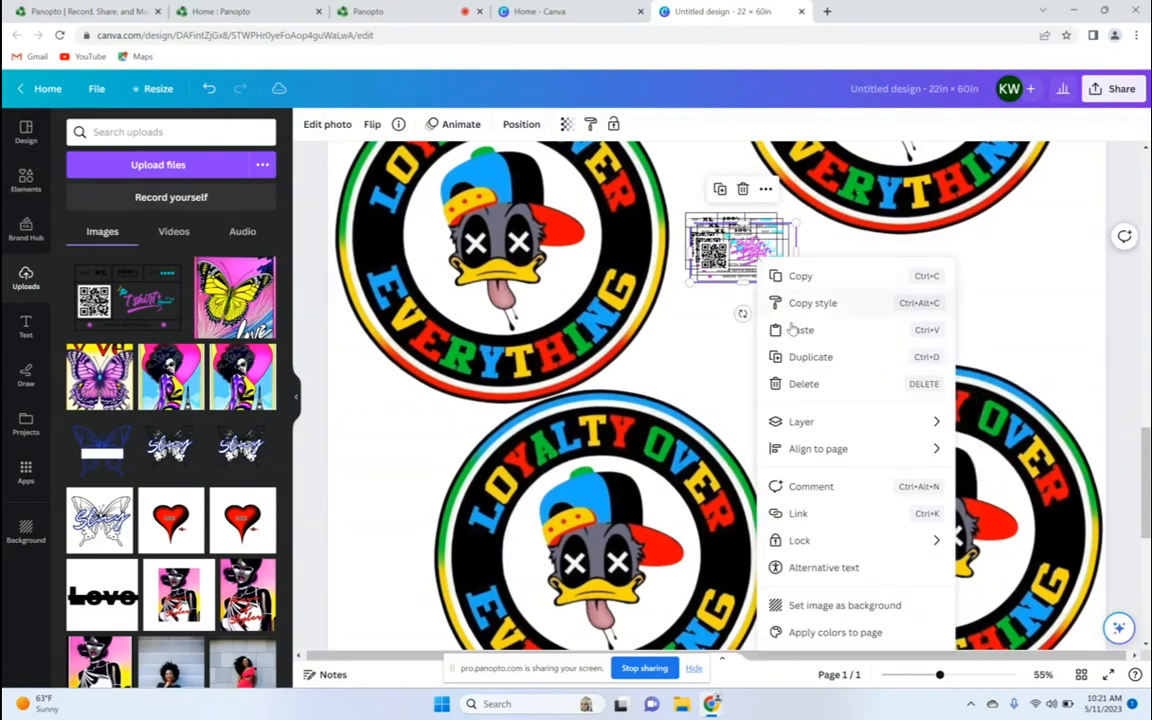
{"action": "left_click", "coordinate": [810, 357]}
Spread the label copies out, one near the page's right edge, one in the middle of the gap and one beneath the left label
{"action": "left_click_drag", "start_coordinate": [751, 242], "coordinate": [1050, 232]}
{"action": "left_click_drag", "start_coordinate": [745, 248], "coordinate": [918, 270]}
{"action": "left_click", "coordinate": [733, 245]}
{"action": "left_click_drag", "start_coordinate": [733, 245], "coordinate": [730, 331]}
Duplicate the lower left label and place the copy beside it, and move the middle label directly beneath the one near the page's right edge
{"action": "right_click", "coordinate": [730, 331]}
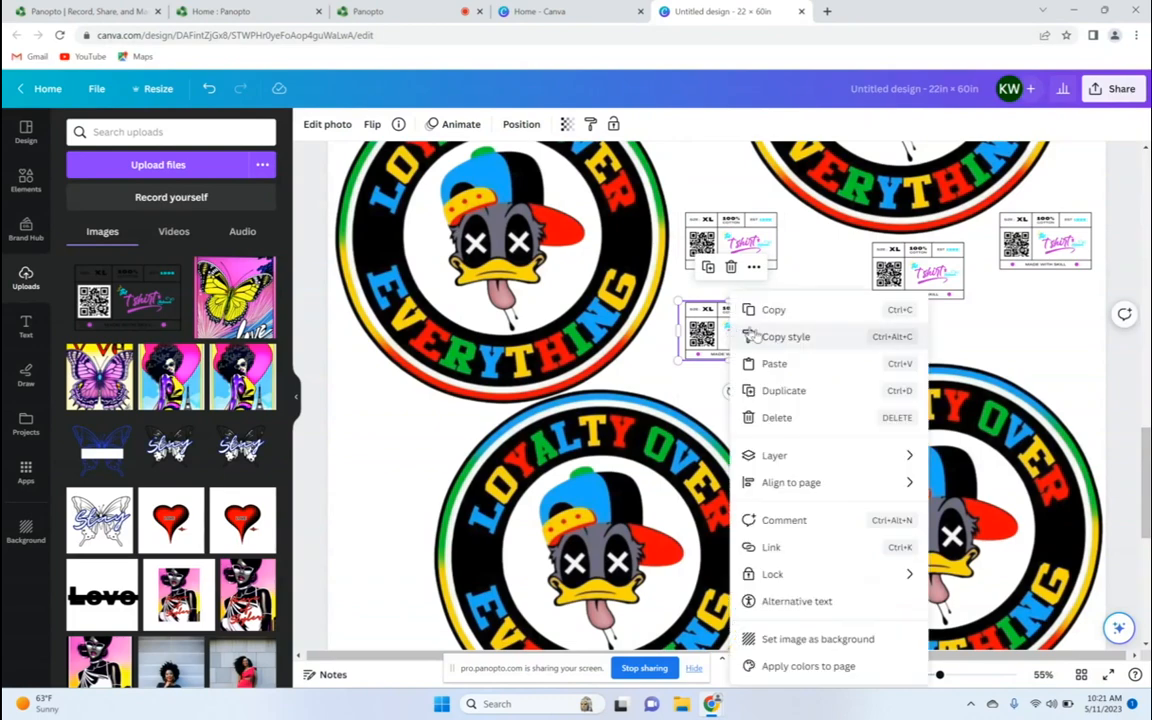
{"action": "left_click", "coordinate": [783, 391]}
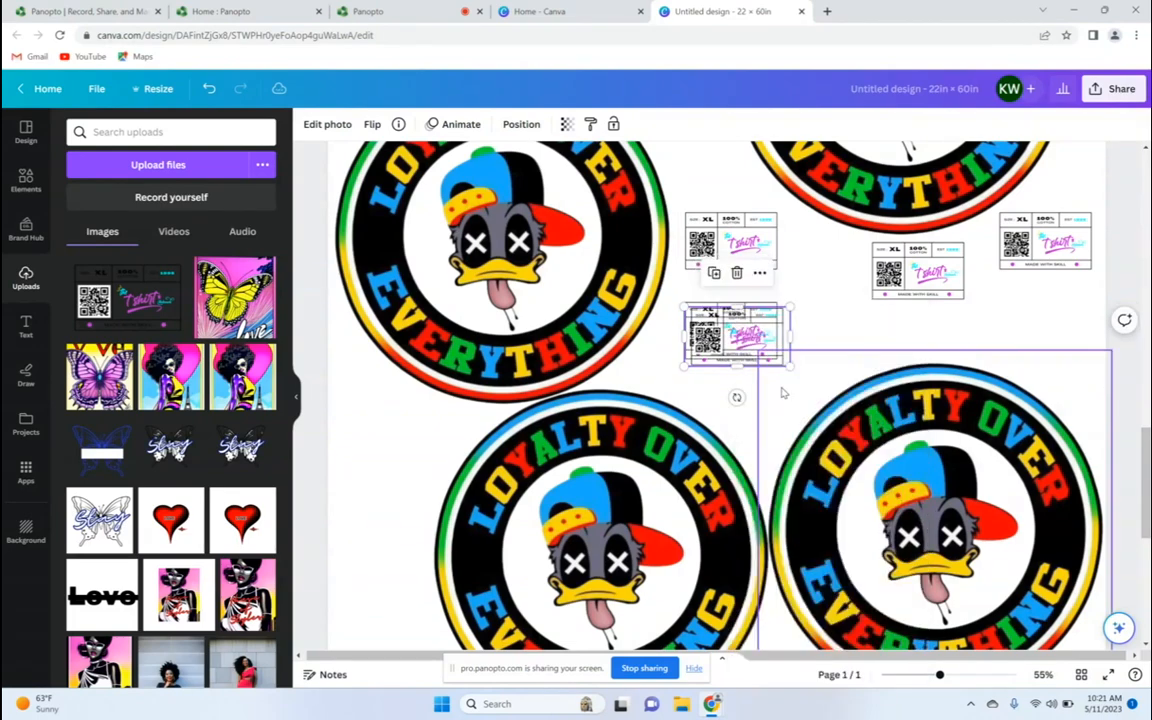
{"action": "left_click_drag", "start_coordinate": [732, 320], "coordinate": [849, 325]}
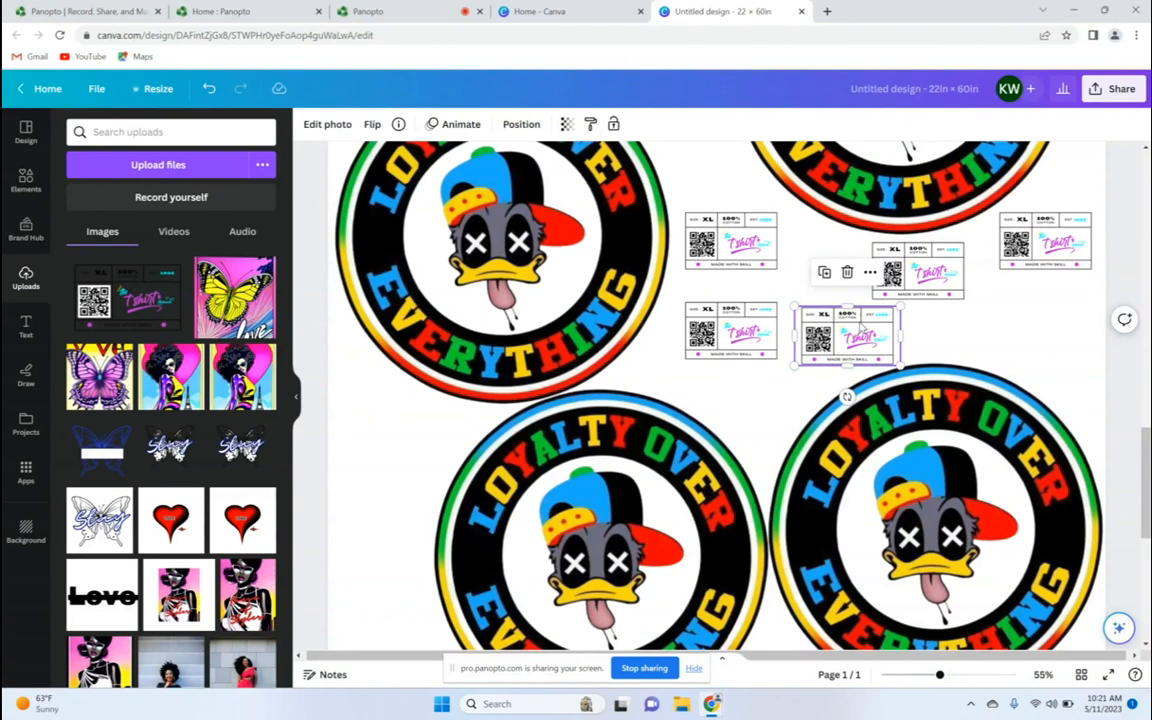
{"action": "left_click_drag", "start_coordinate": [918, 284], "coordinate": [1043, 308]}
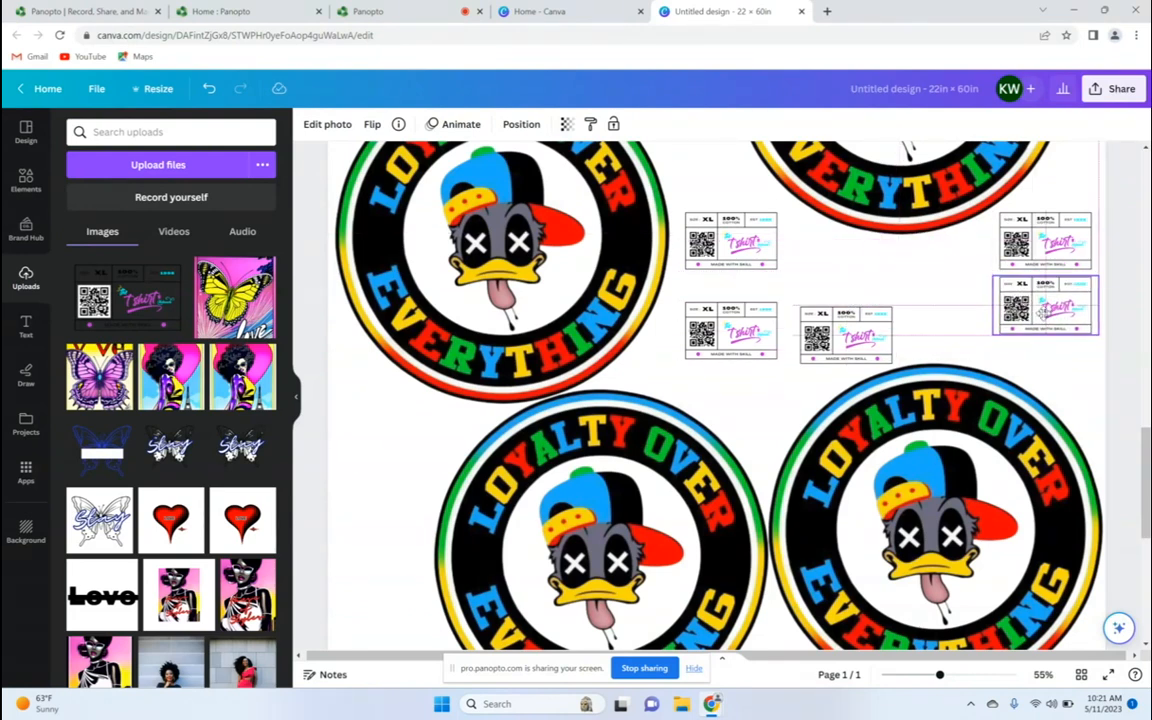
Duplicate the lower middle label twice and place both copies side by side above it, between the left and right labels
{"action": "left_click", "coordinate": [876, 341]}
{"action": "right_click", "coordinate": [876, 341]}
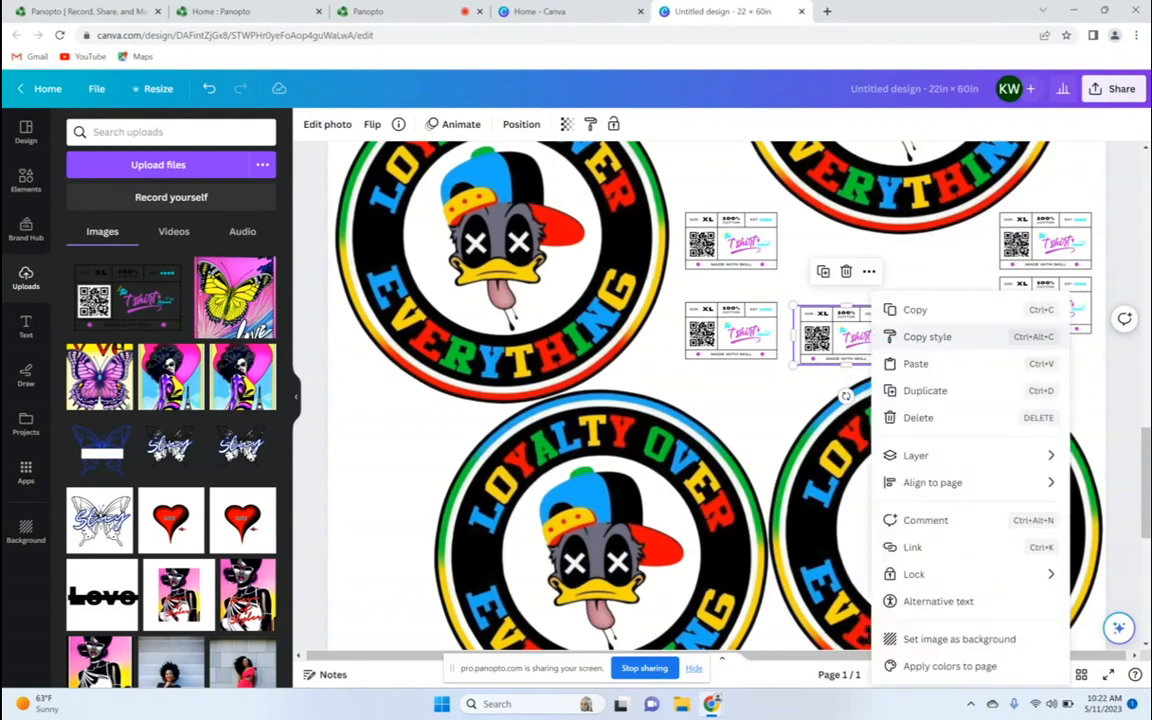
{"action": "left_click", "coordinate": [924, 390]}
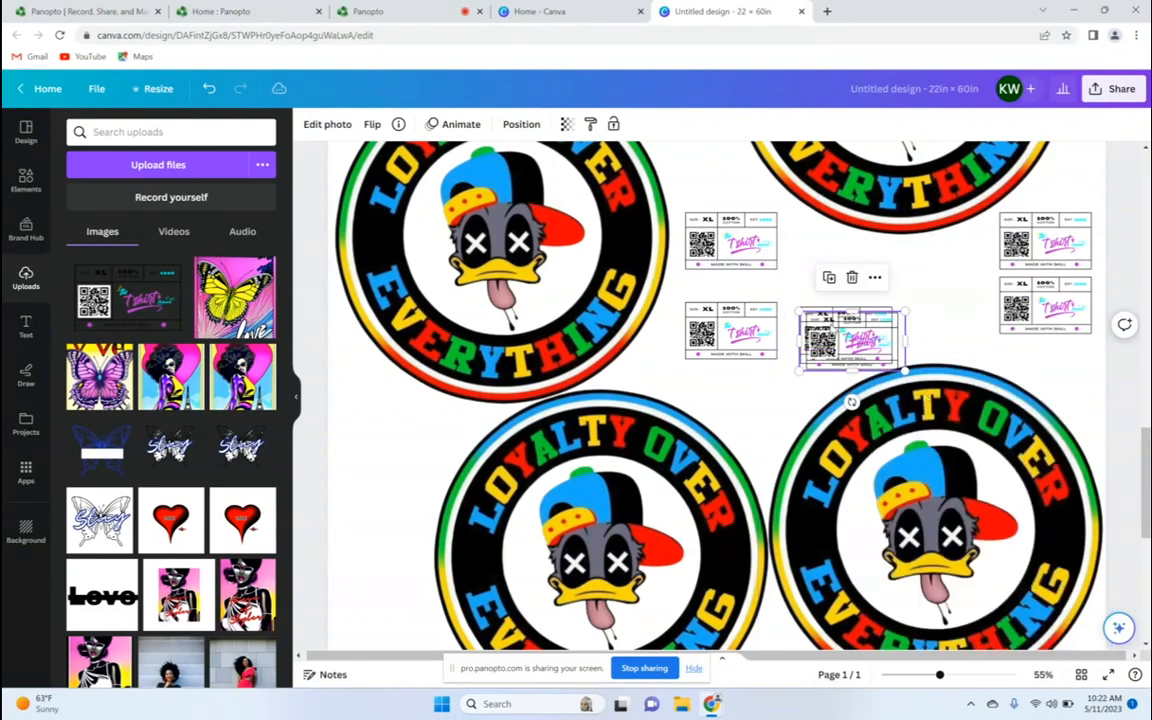
{"action": "left_click_drag", "start_coordinate": [832, 332], "coordinate": [913, 260]}
{"action": "left_click", "coordinate": [840, 327]}
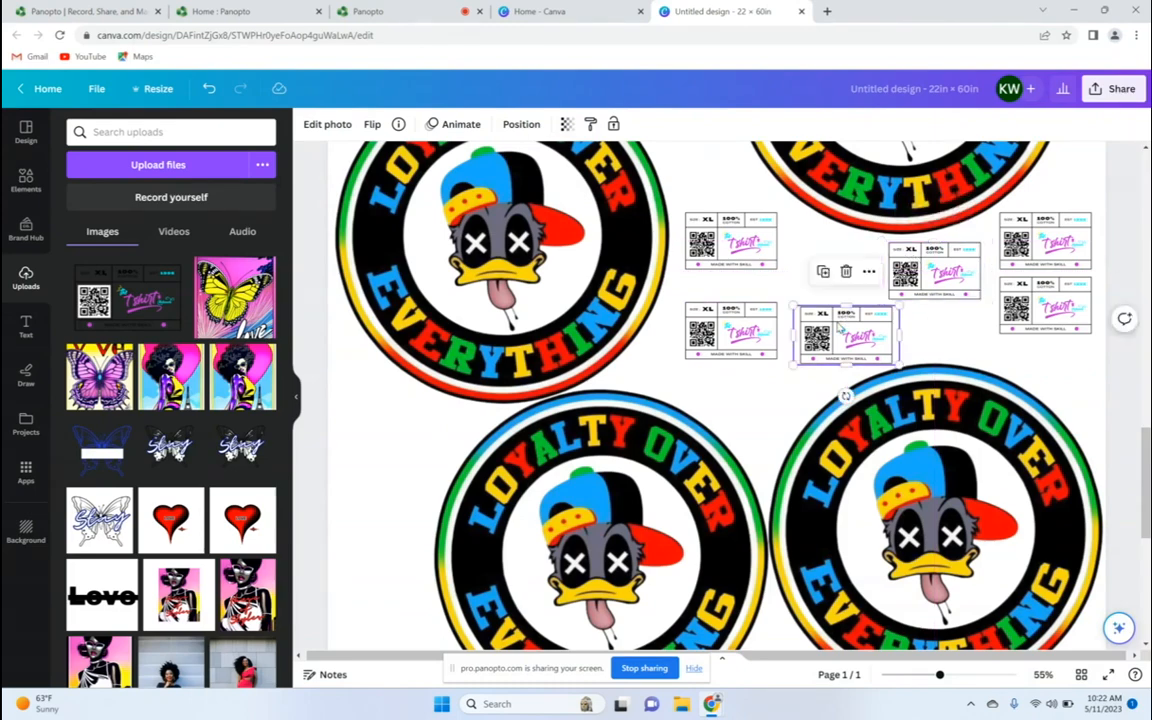
{"action": "right_click", "coordinate": [840, 327]}
{"action": "left_click", "coordinate": [892, 392]}
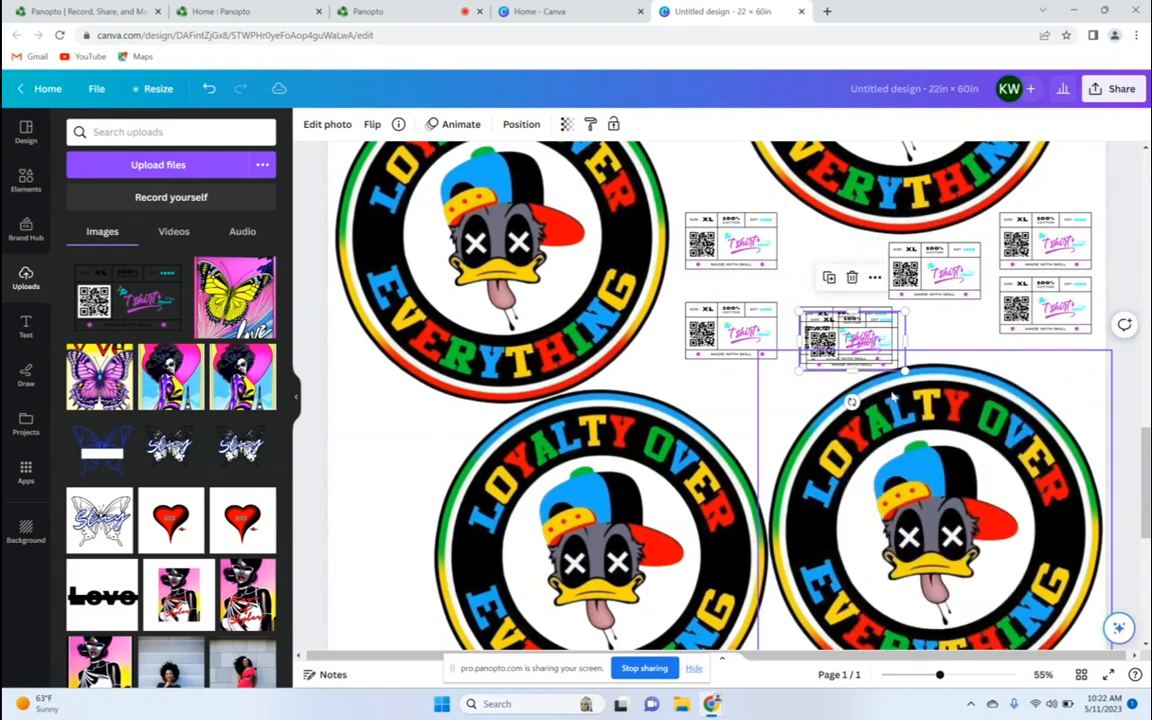
{"action": "left_click_drag", "start_coordinate": [825, 318], "coordinate": [806, 250]}
Review the whole print sheet from top to bottom, checking the layout and spacing of the quotes, pictures, logos and labels
{"action": "left_click_drag", "start_coordinate": [1145, 454], "coordinate": [1095, 165]}
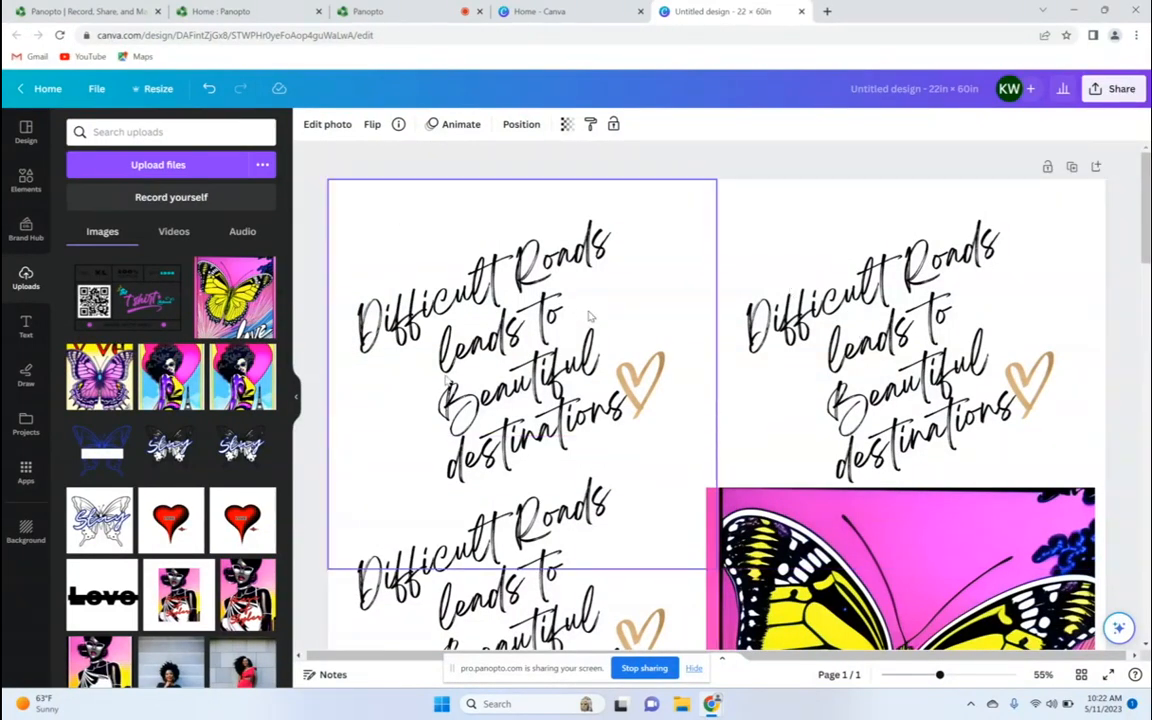
{"action": "left_click_drag", "start_coordinate": [1149, 184], "coordinate": [1143, 295]}
{"action": "scroll", "coordinate": [1143, 295], "scroll_direction": "up", "scroll_amount": 3}
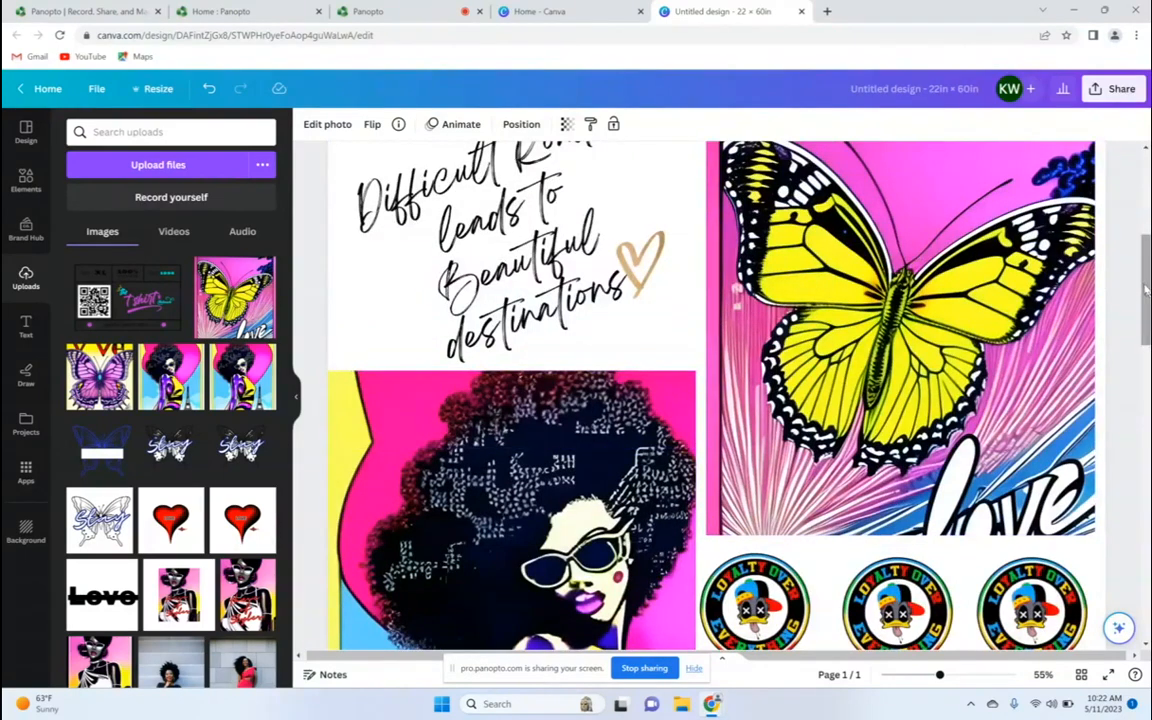
{"action": "scroll", "coordinate": [1127, 290], "scroll_direction": "up", "scroll_amount": 5}
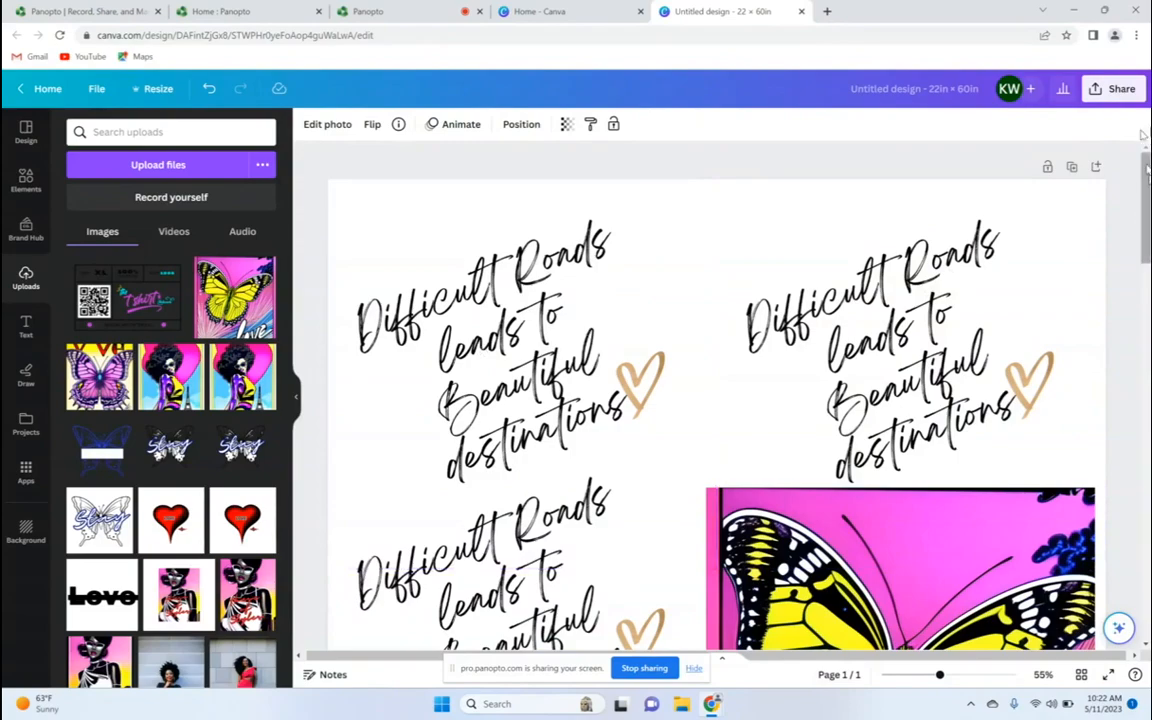
{"action": "scroll", "coordinate": [1142, 135], "scroll_direction": "down", "scroll_amount": 6}
{"action": "scroll", "coordinate": [1124, 436], "scroll_direction": "down", "scroll_amount": 6}
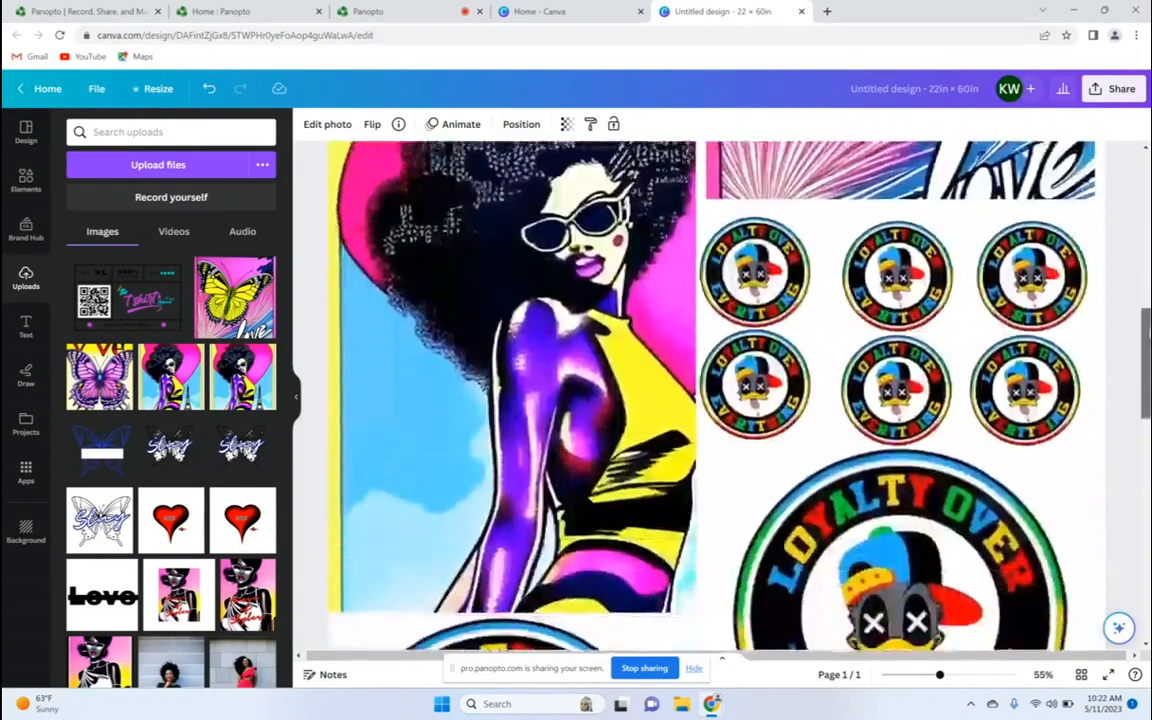
{"action": "scroll", "coordinate": [1114, 392], "scroll_direction": "down", "scroll_amount": 3}
{"action": "scroll", "coordinate": [1122, 415], "scroll_direction": "up", "scroll_amount": 12}
{"action": "scroll", "coordinate": [1130, 440], "scroll_direction": "down", "scroll_amount": 5}
{"action": "scroll", "coordinate": [1130, 440], "scroll_direction": "down", "scroll_amount": 2}
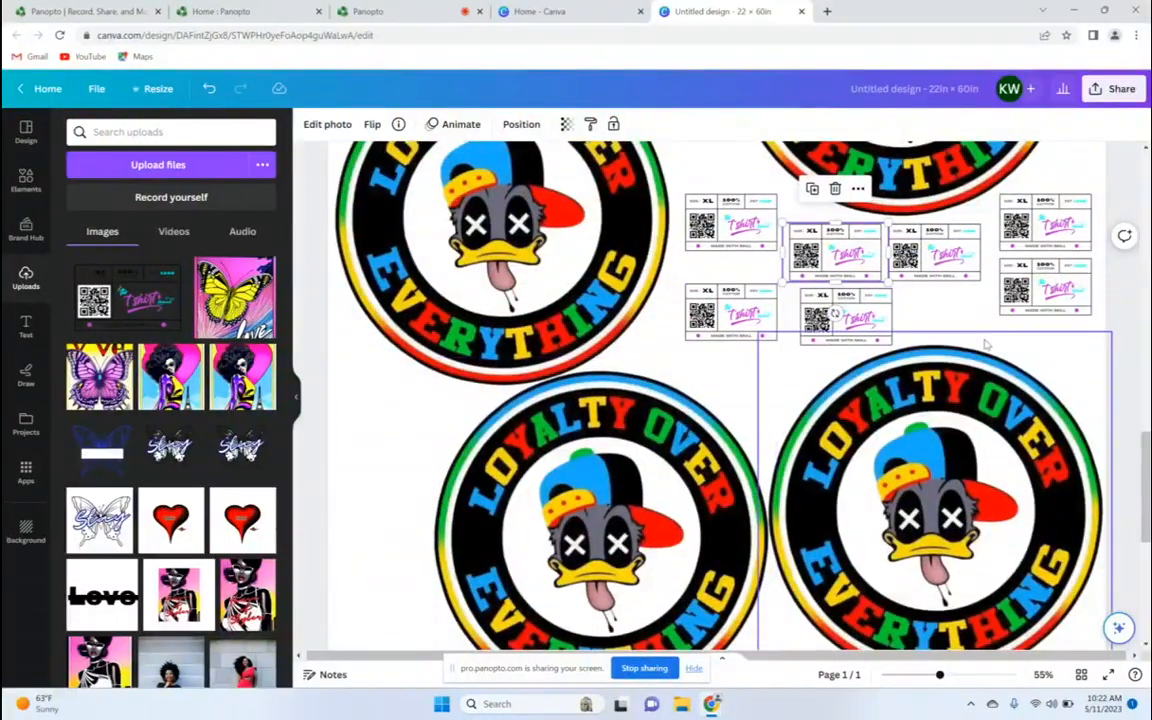
{"action": "scroll", "coordinate": [1147, 365], "scroll_direction": "up", "scroll_amount": 5}
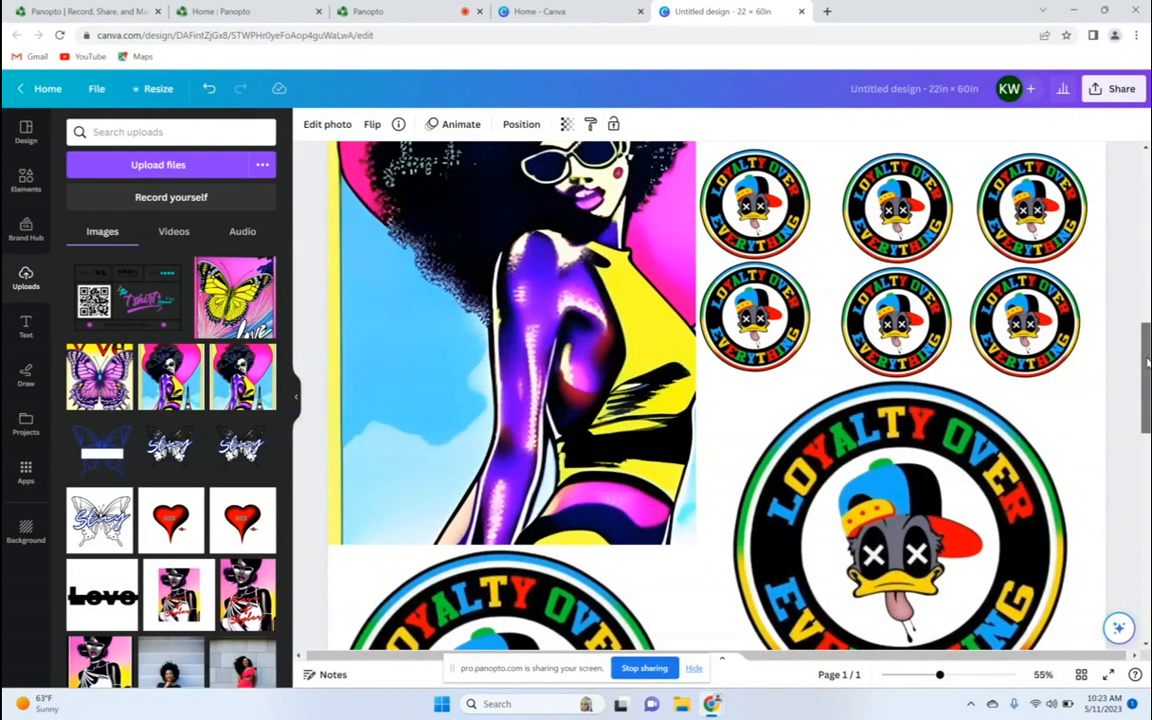
{"action": "left_click_drag", "start_coordinate": [1147, 365], "coordinate": [1144, 190]}
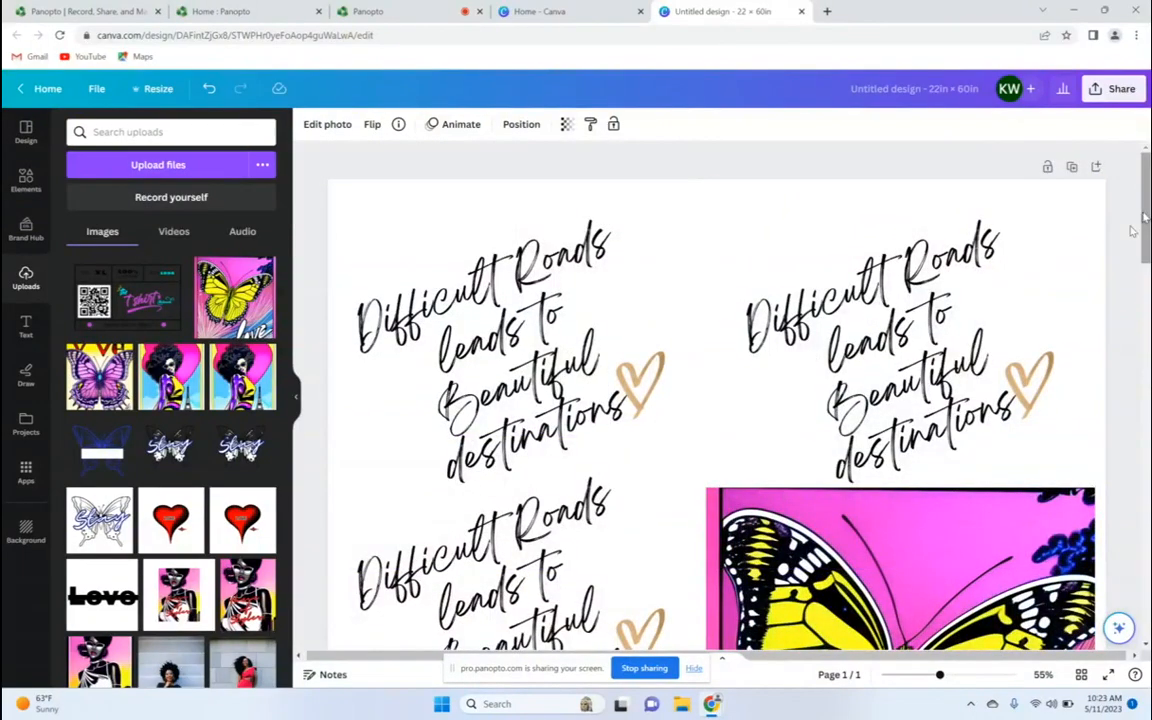
{"action": "left_click_drag", "start_coordinate": [1146, 201], "coordinate": [1148, 578]}
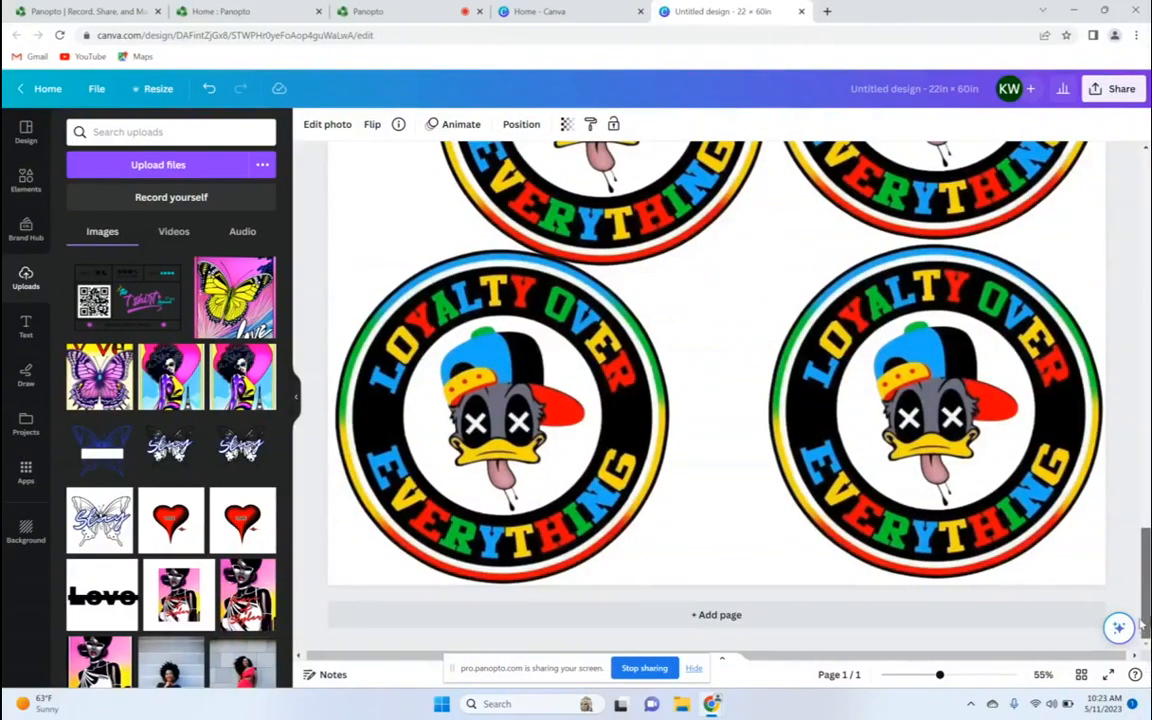
Duplicate the upper middle label and place the copy beneath the lower left label, between the round logos
{"action": "scroll", "coordinate": [1030, 540], "scroll_direction": "up", "scroll_amount": 5}
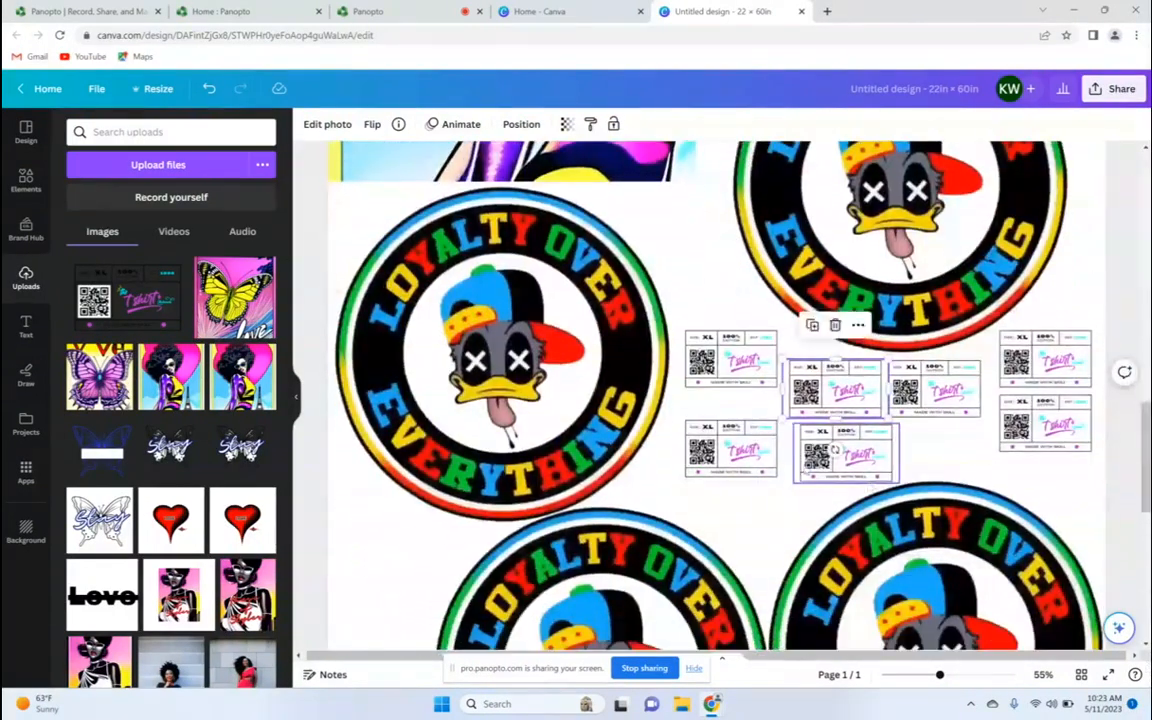
{"action": "right_click", "coordinate": [812, 440]}
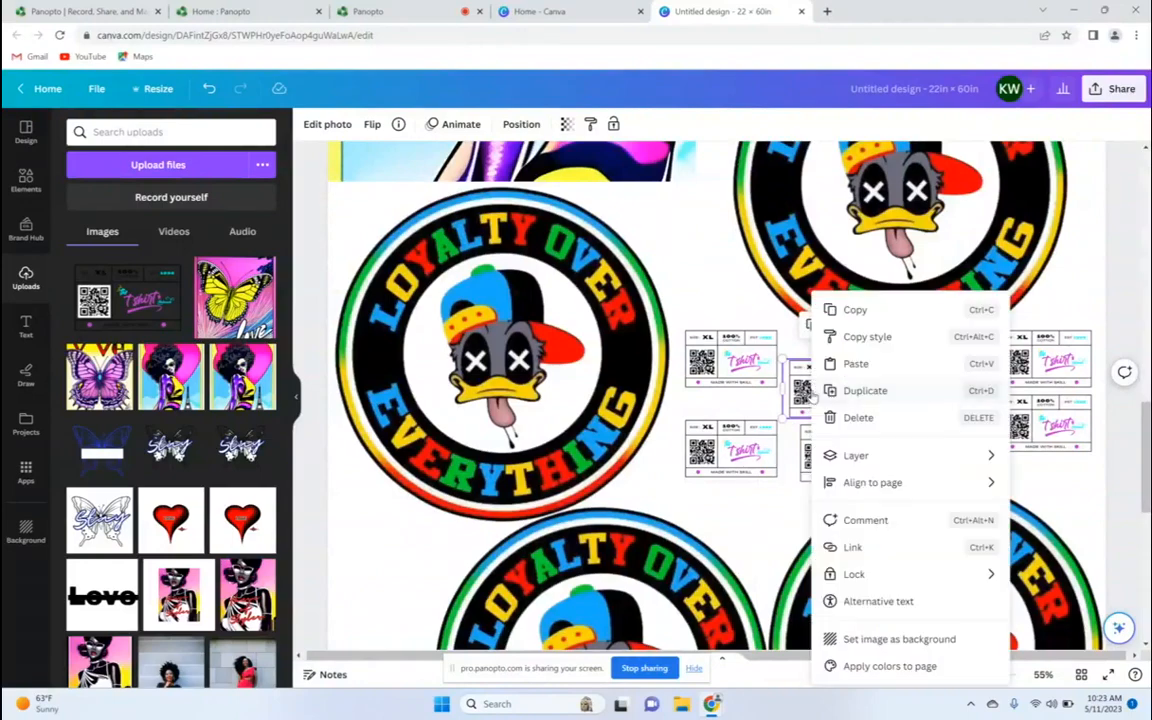
{"action": "left_click", "coordinate": [866, 391]}
{"action": "left_click_drag", "start_coordinate": [816, 336], "coordinate": [762, 507]}
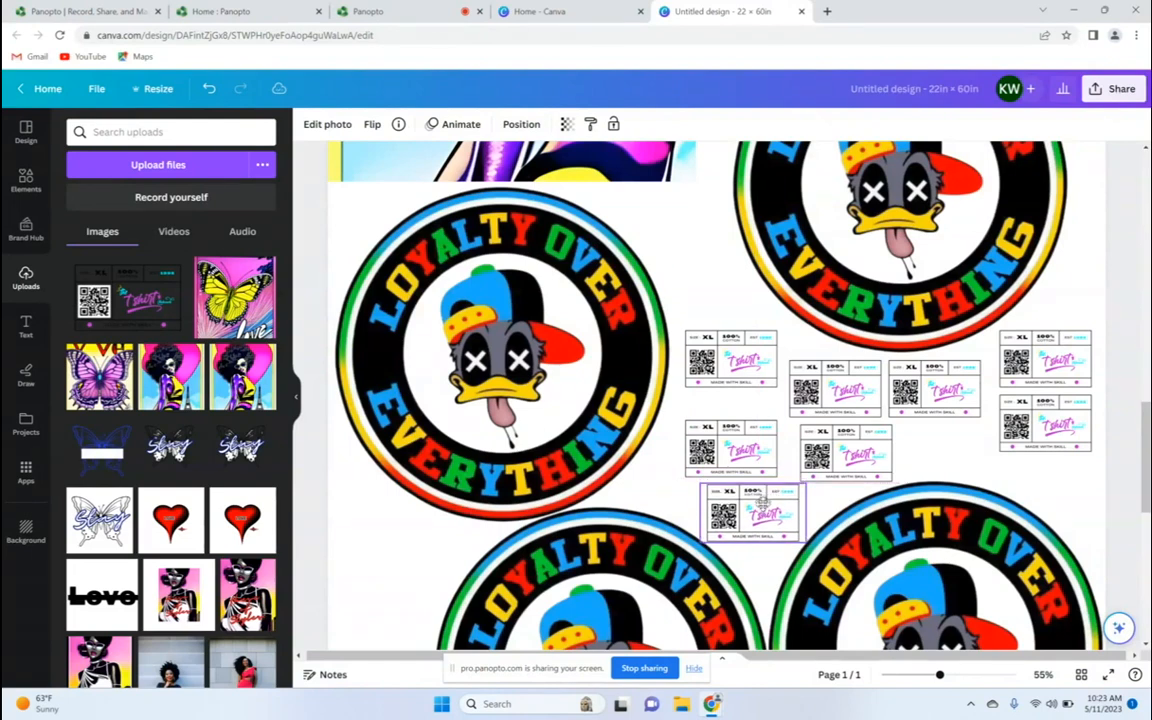
{"action": "left_click", "coordinate": [1122, 333]}
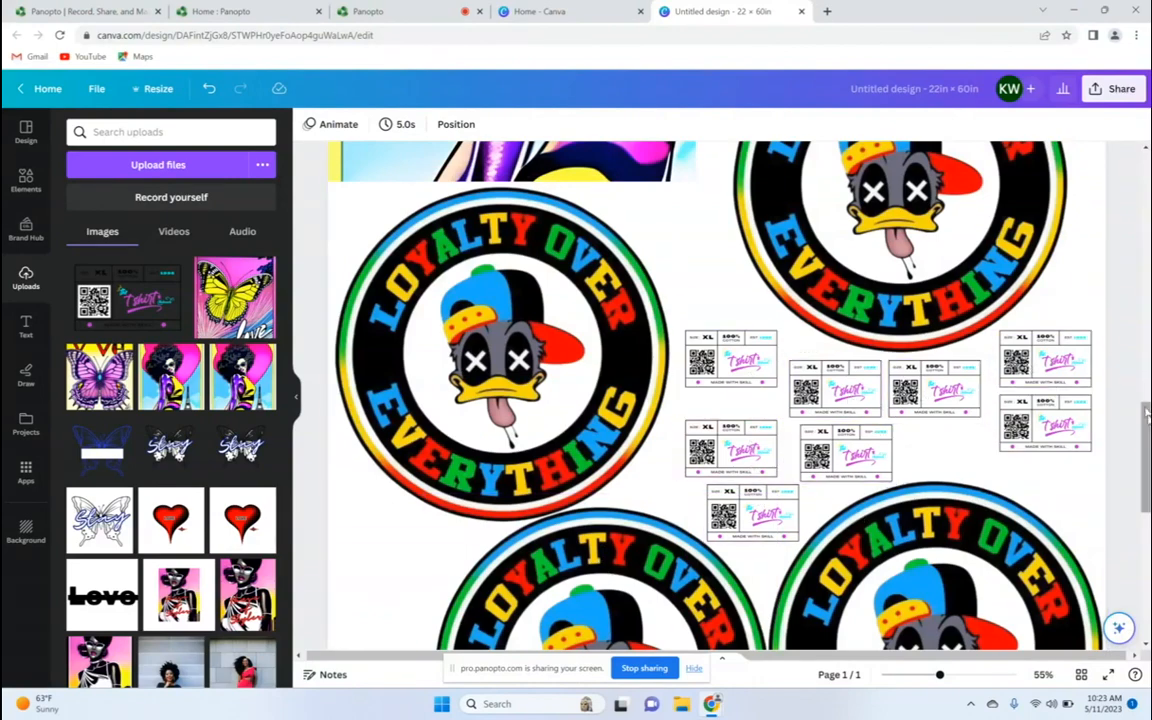
Duplicate the lower middle label twice and place one copy near the page's left edge, beneath the left round logo
{"action": "scroll", "coordinate": [1032, 460], "scroll_direction": "down", "scroll_amount": 5}
{"action": "scroll", "coordinate": [1031, 458], "scroll_direction": "up", "scroll_amount": 5}
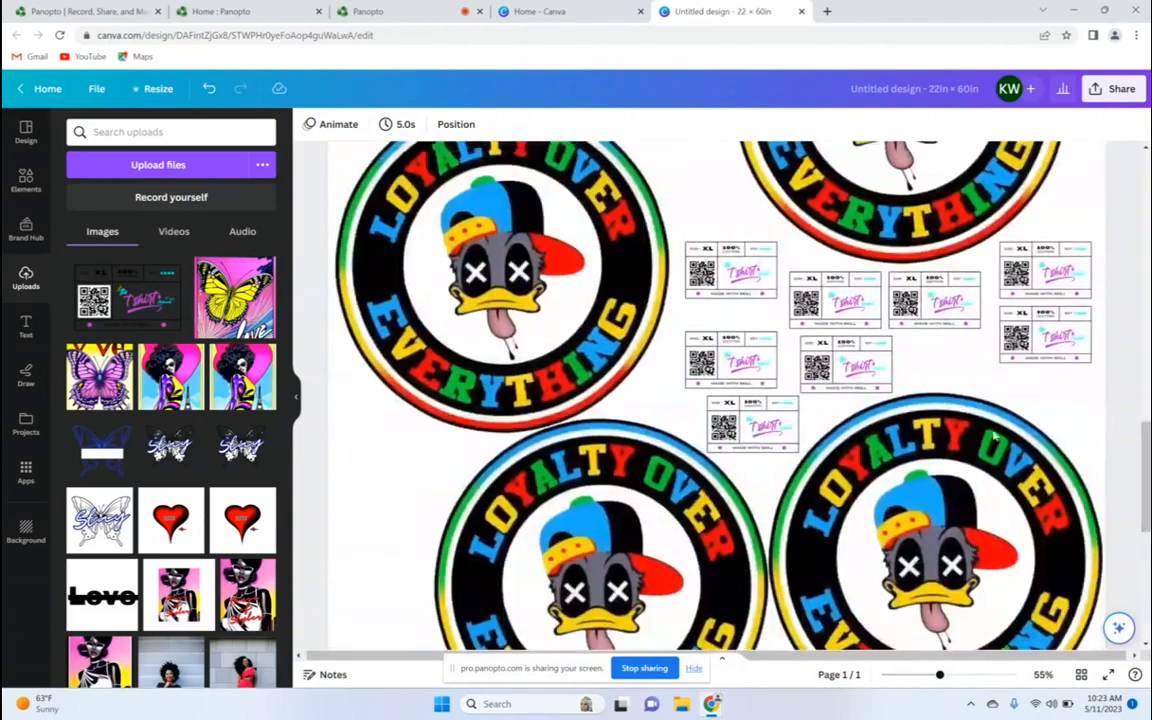
{"action": "right_click", "coordinate": [838, 347]}
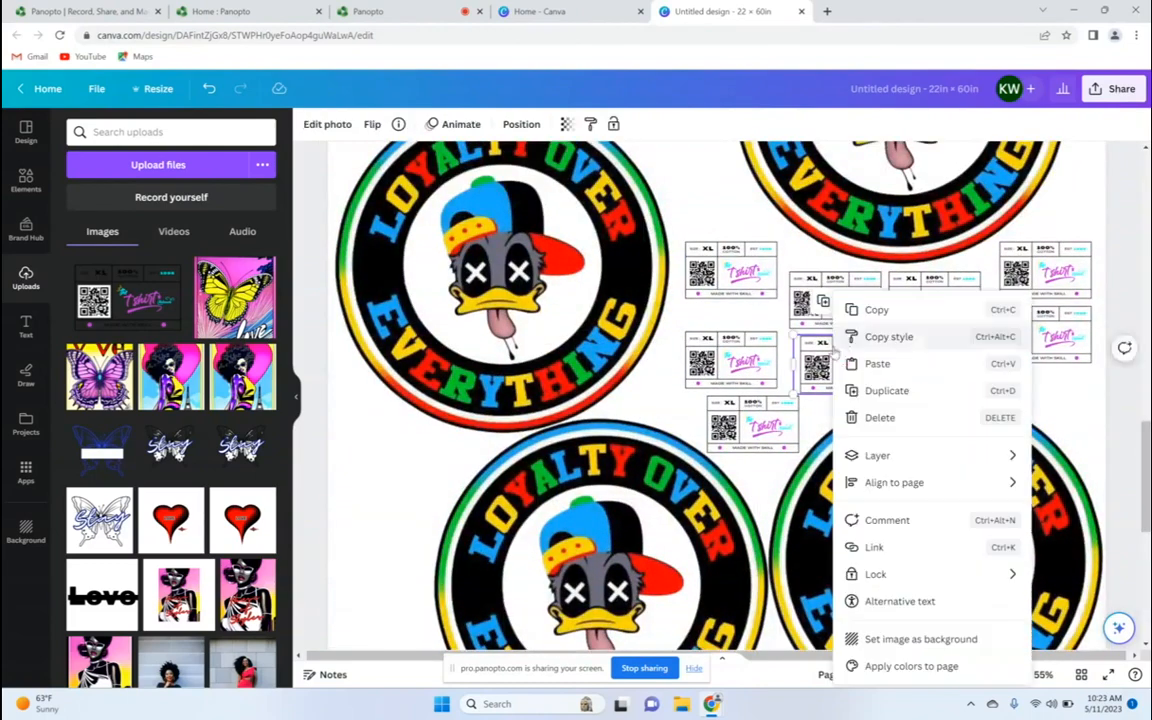
{"action": "left_click", "coordinate": [866, 391]}
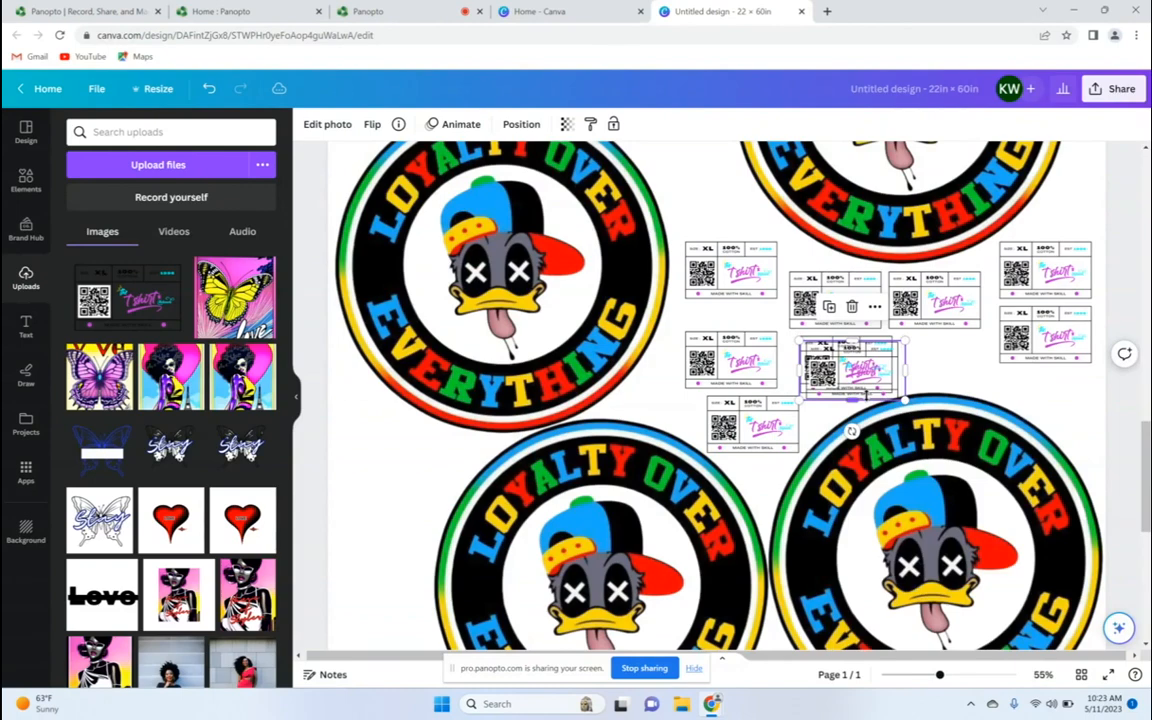
{"action": "right_click", "coordinate": [846, 362]}
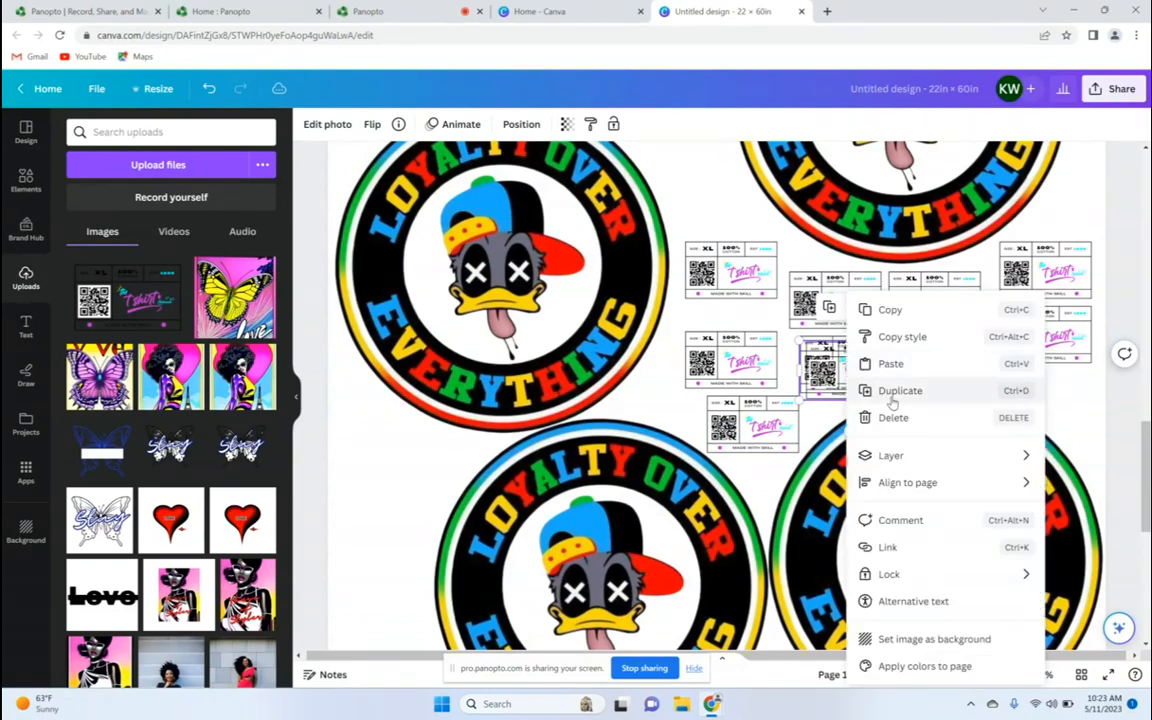
{"action": "left_click", "coordinate": [887, 388]}
{"action": "left_click_drag", "start_coordinate": [853, 362], "coordinate": [390, 450]}
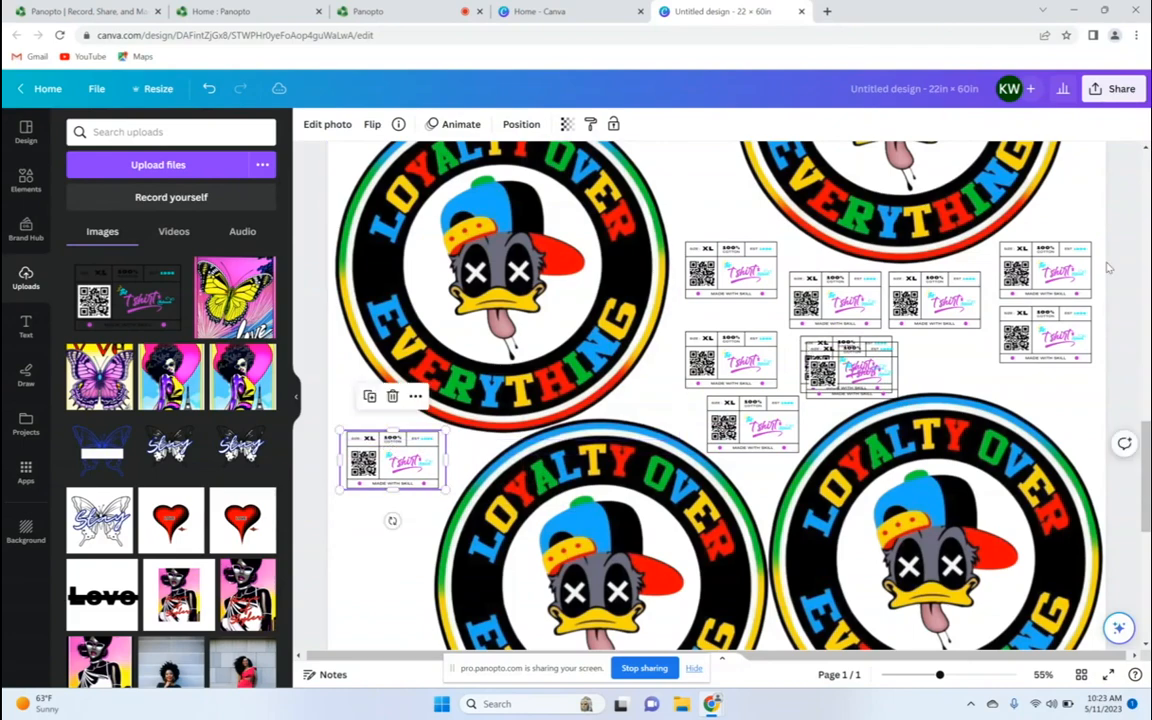
Move the two remaining overlapping labels to the page's left edge, one directly beneath the label there and one farther down
{"action": "scroll", "coordinate": [955, 385], "scroll_direction": "down", "scroll_amount": 2}
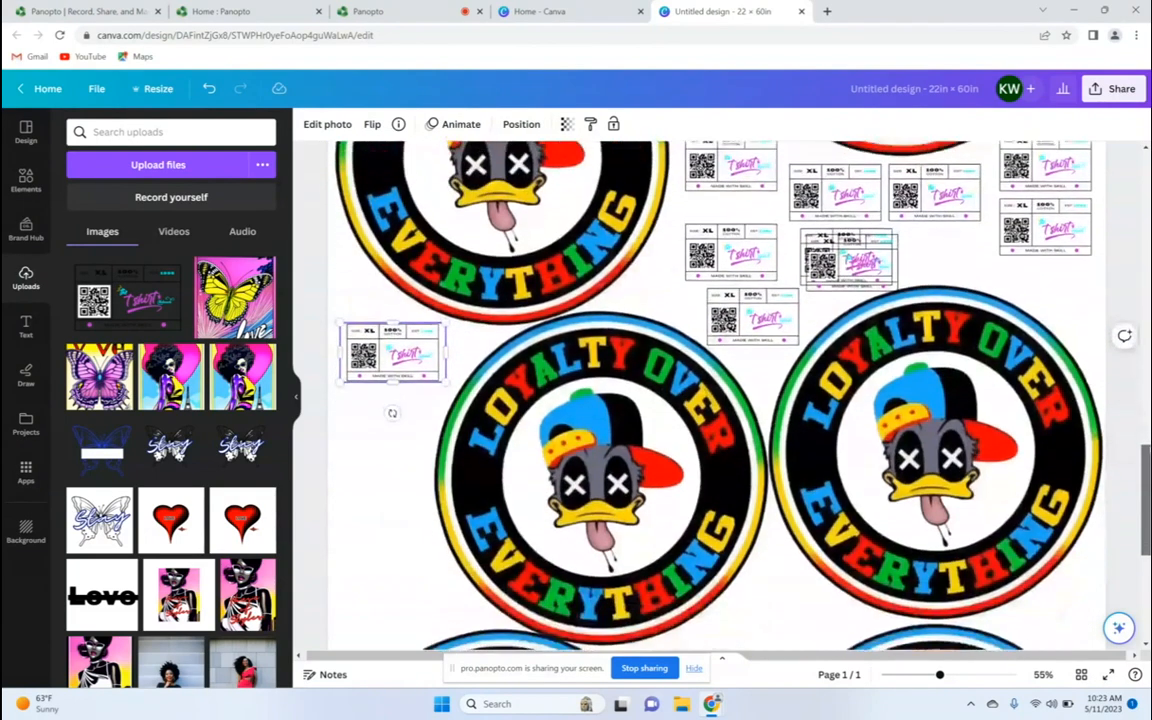
{"action": "left_click_drag", "start_coordinate": [880, 288], "coordinate": [395, 430]}
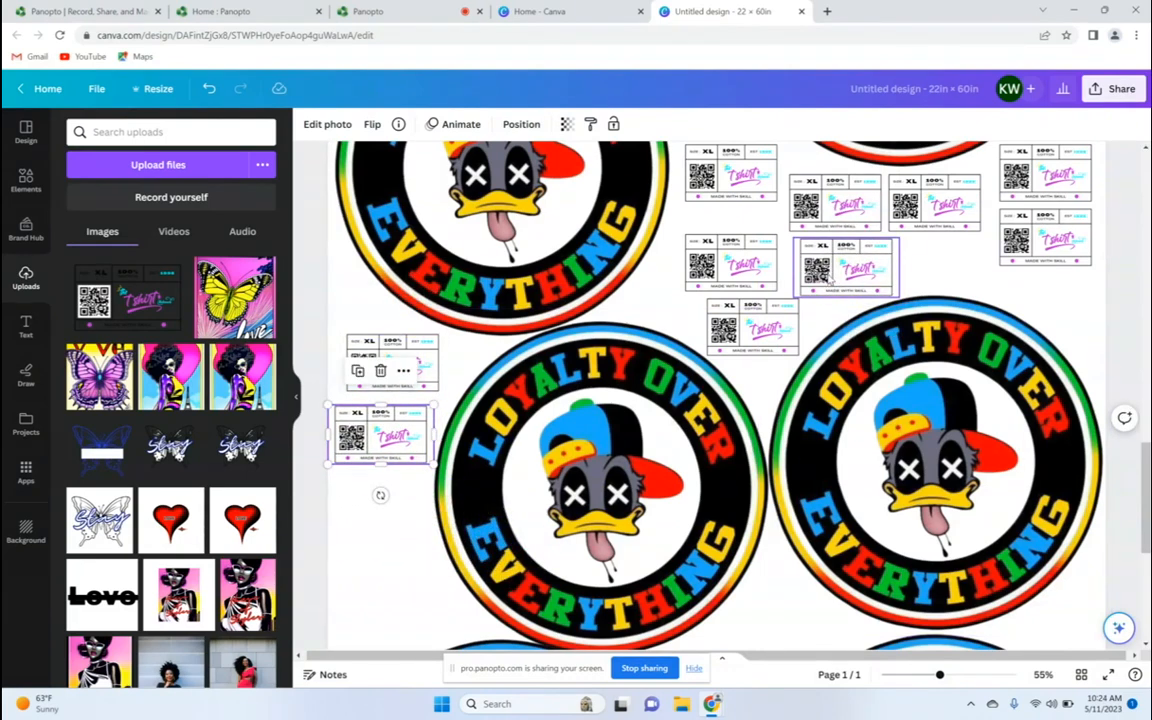
{"action": "left_click_drag", "start_coordinate": [826, 283], "coordinate": [368, 596]}
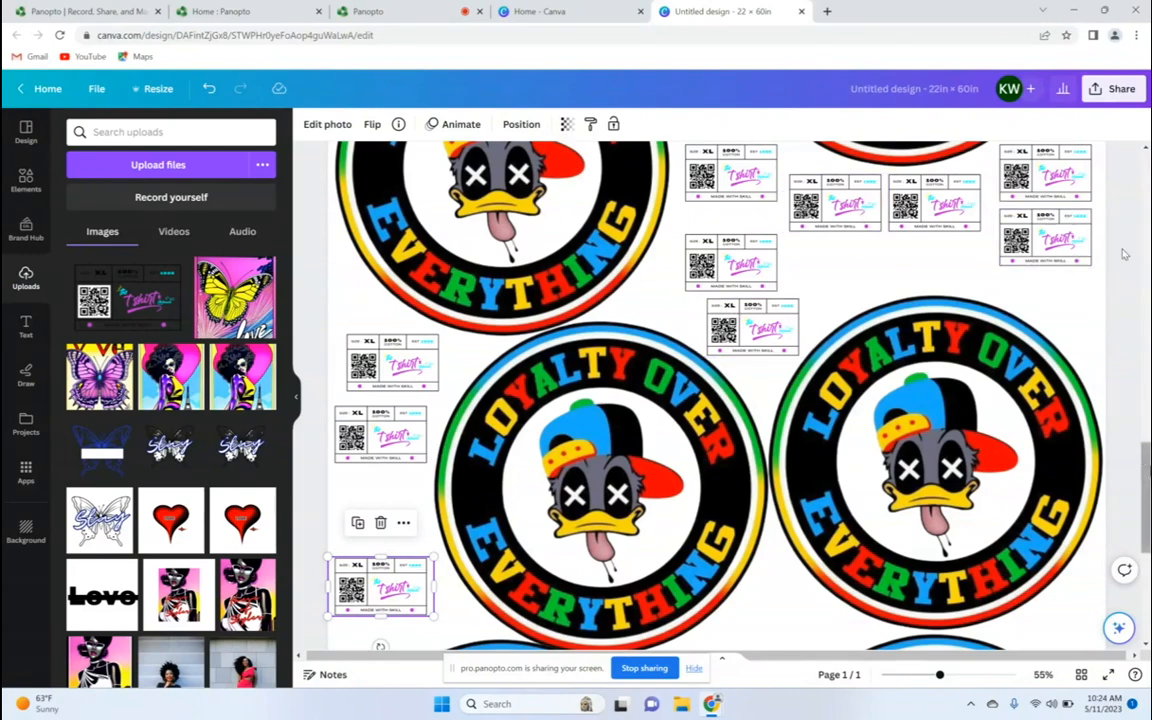
Download the finished print sheet as a PNG file
{"action": "scroll", "coordinate": [1124, 254], "scroll_direction": "up", "scroll_amount": 10}
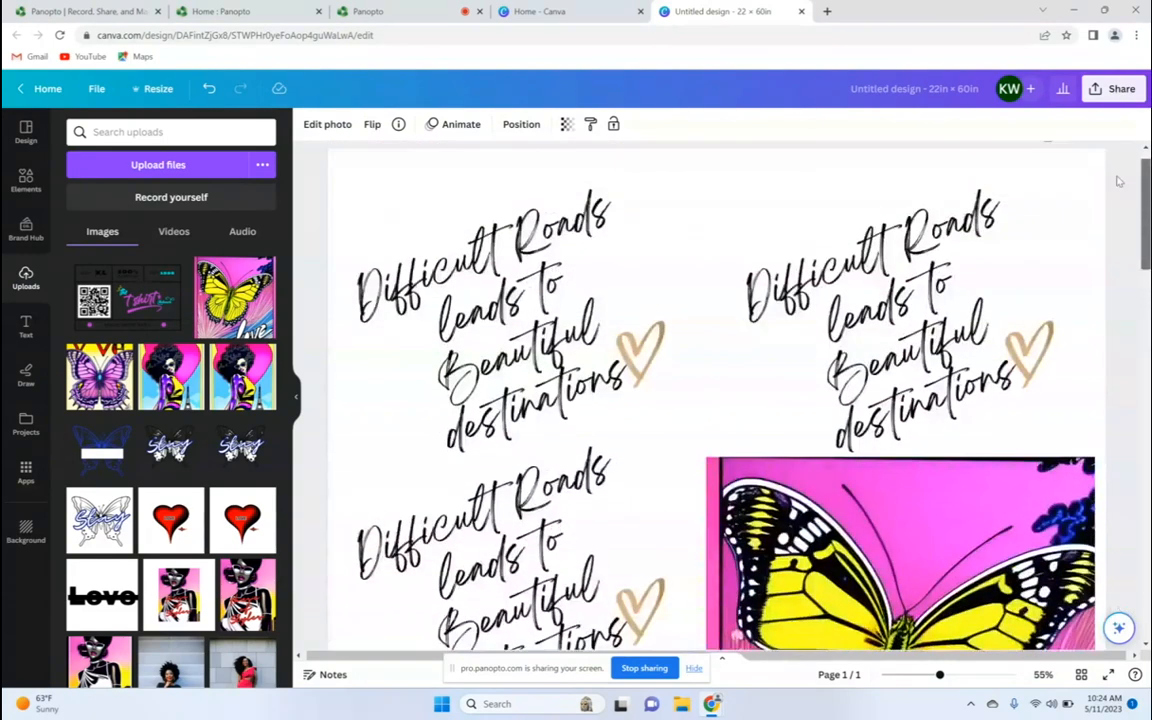
{"action": "left_click_drag", "start_coordinate": [1119, 181], "coordinate": [1117, 171]}
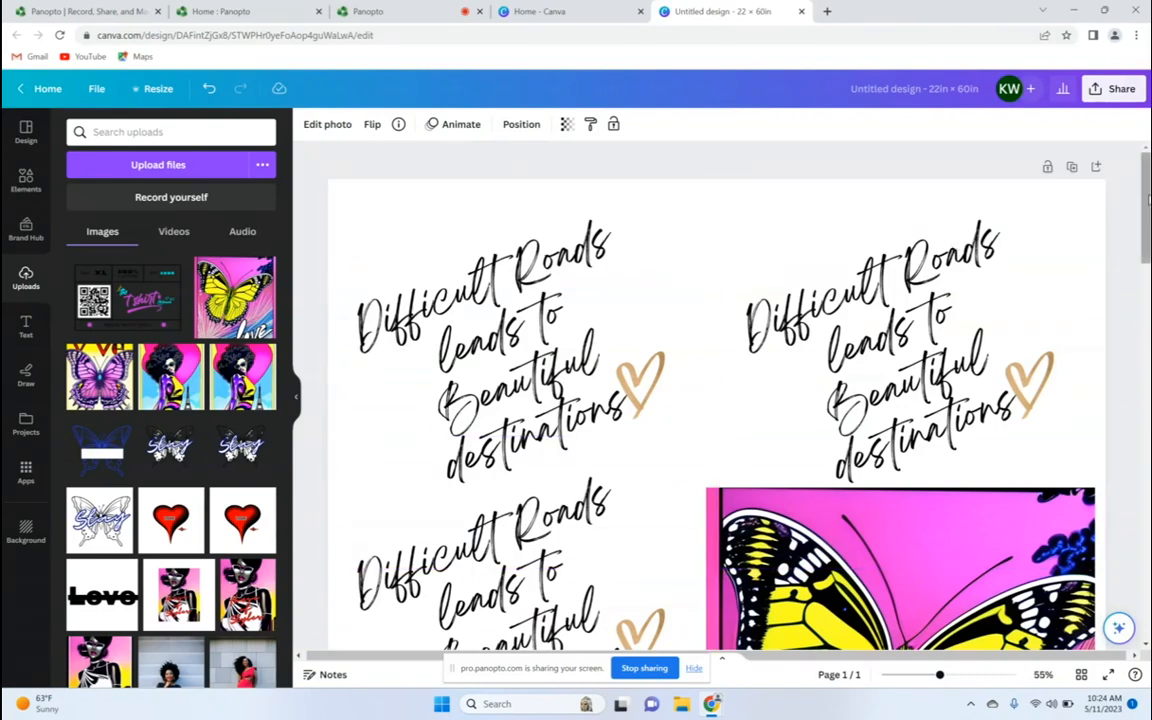
{"action": "left_click_drag", "start_coordinate": [1146, 195], "coordinate": [1146, 265]}
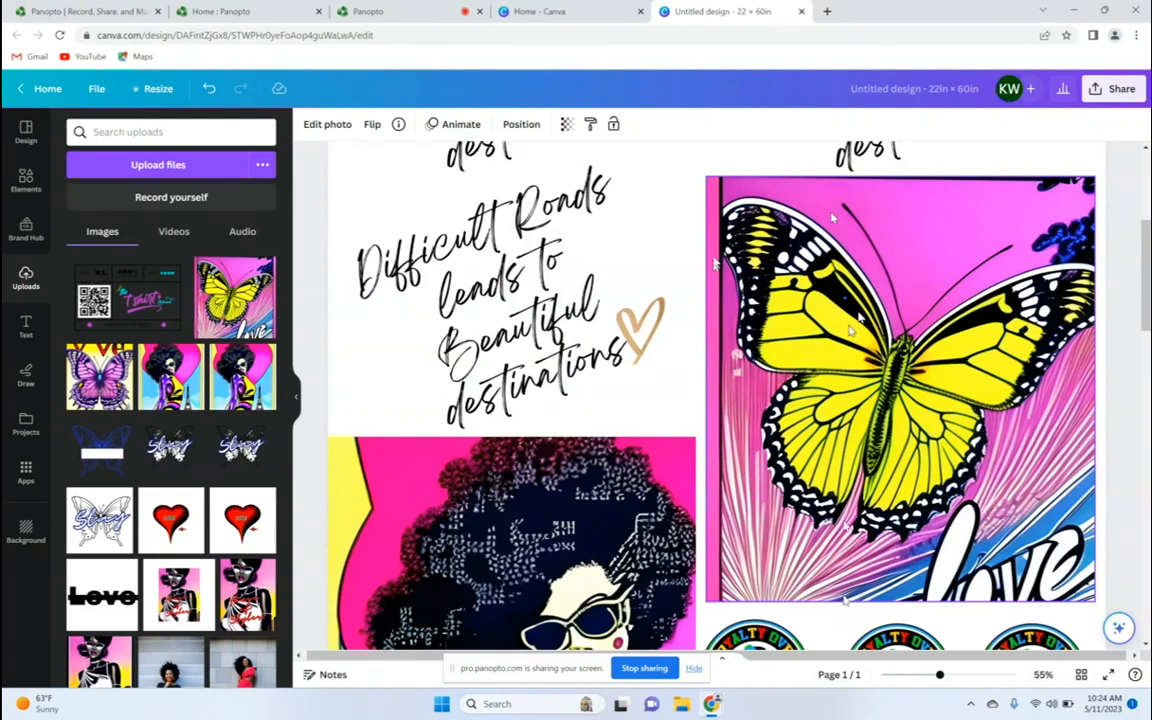
{"action": "left_click", "coordinate": [1122, 90]}
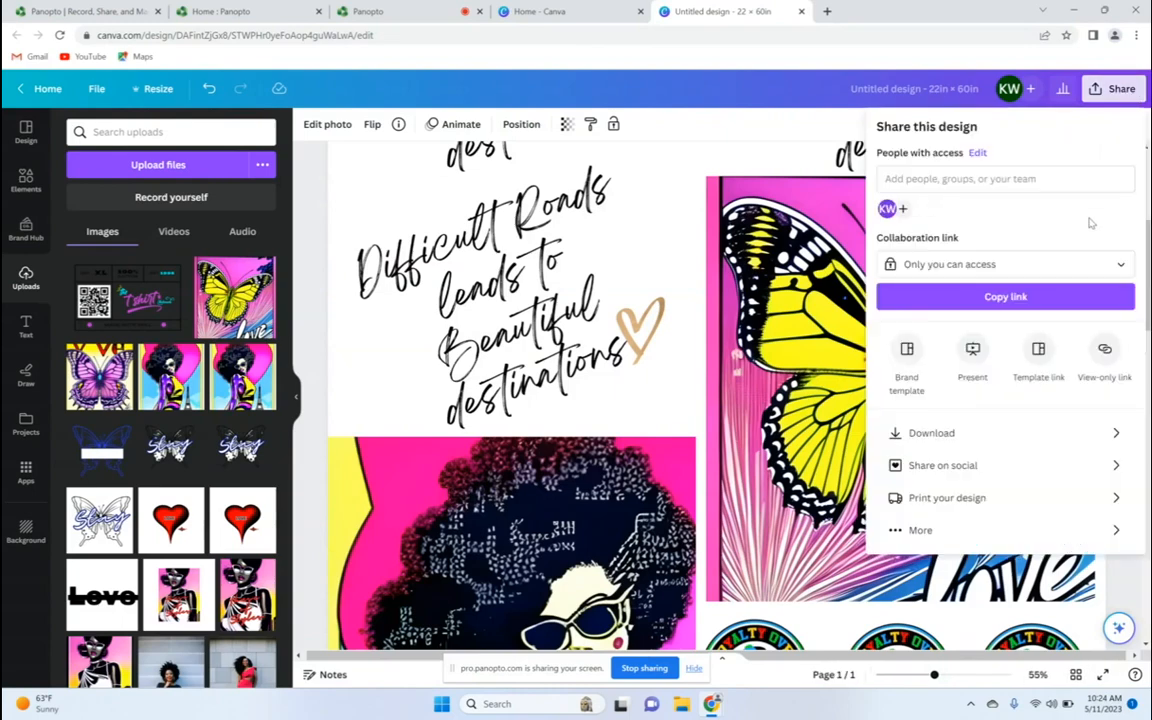
{"action": "left_click", "coordinate": [998, 440]}
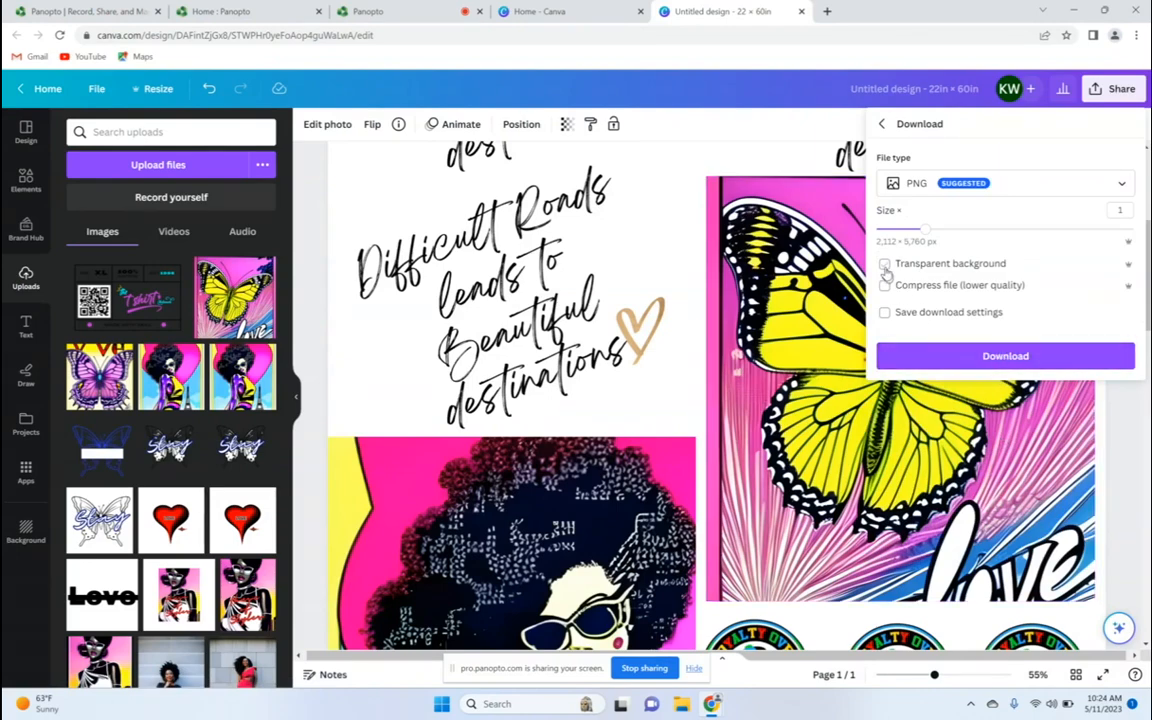
{"action": "left_click", "coordinate": [975, 357]}
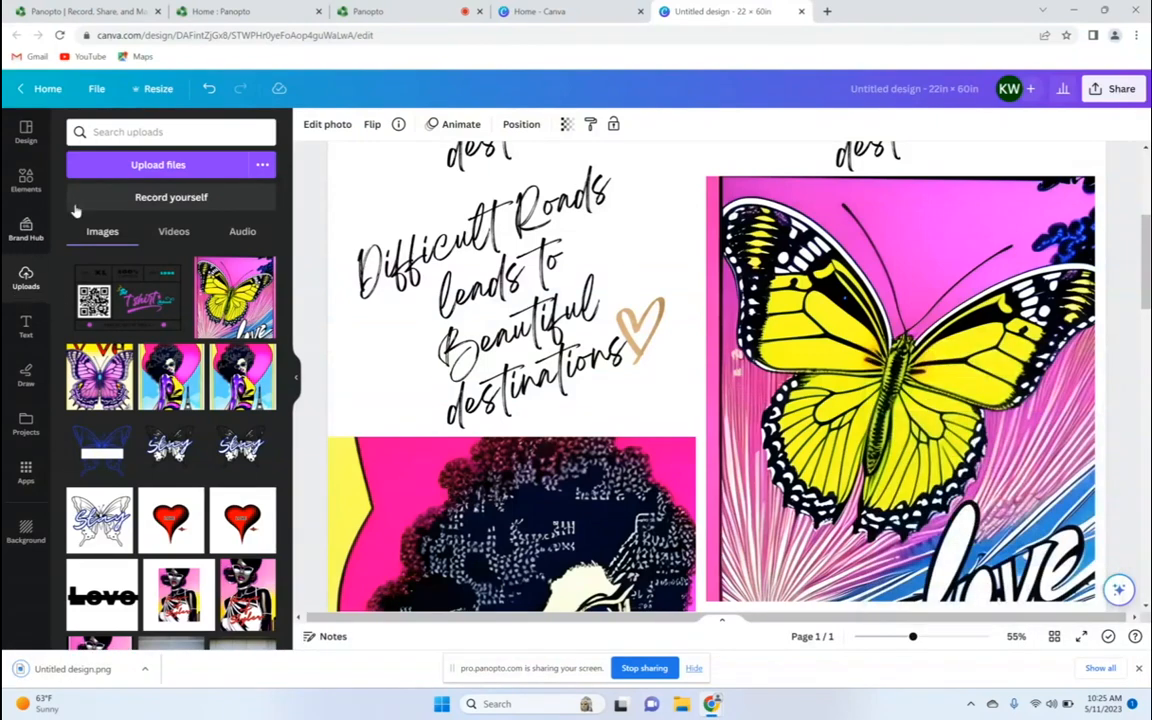
{"action": "left_click", "coordinate": [136, 176]}
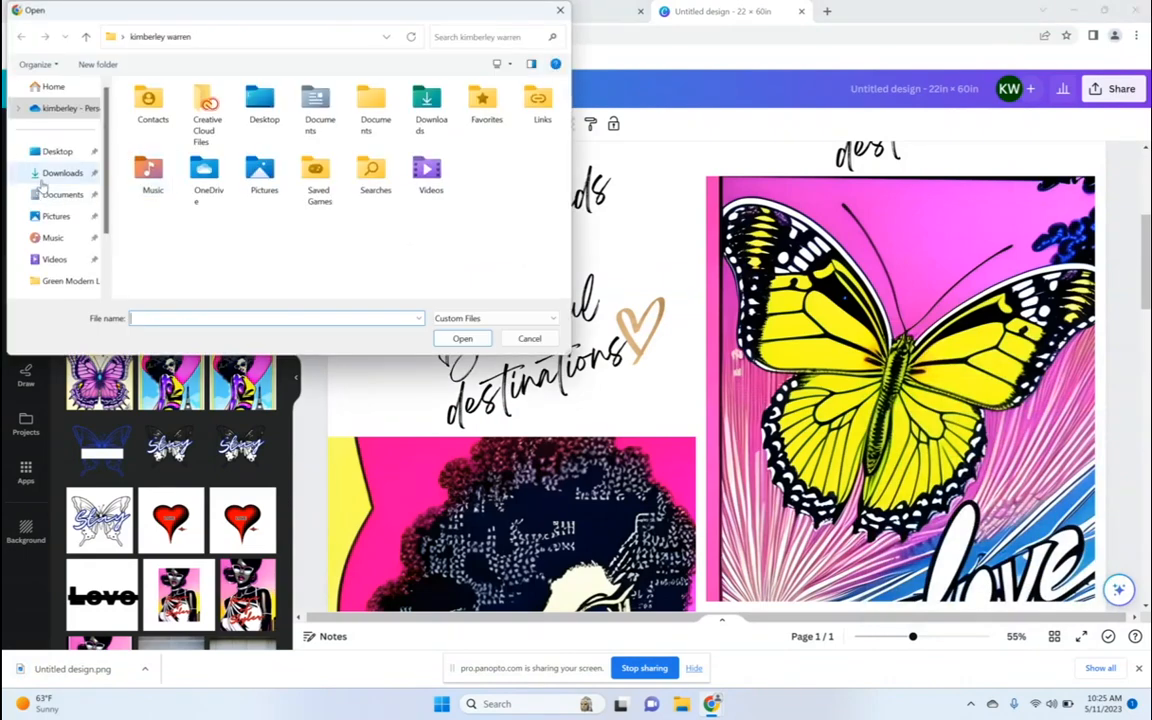
{"action": "left_click", "coordinate": [60, 173]}
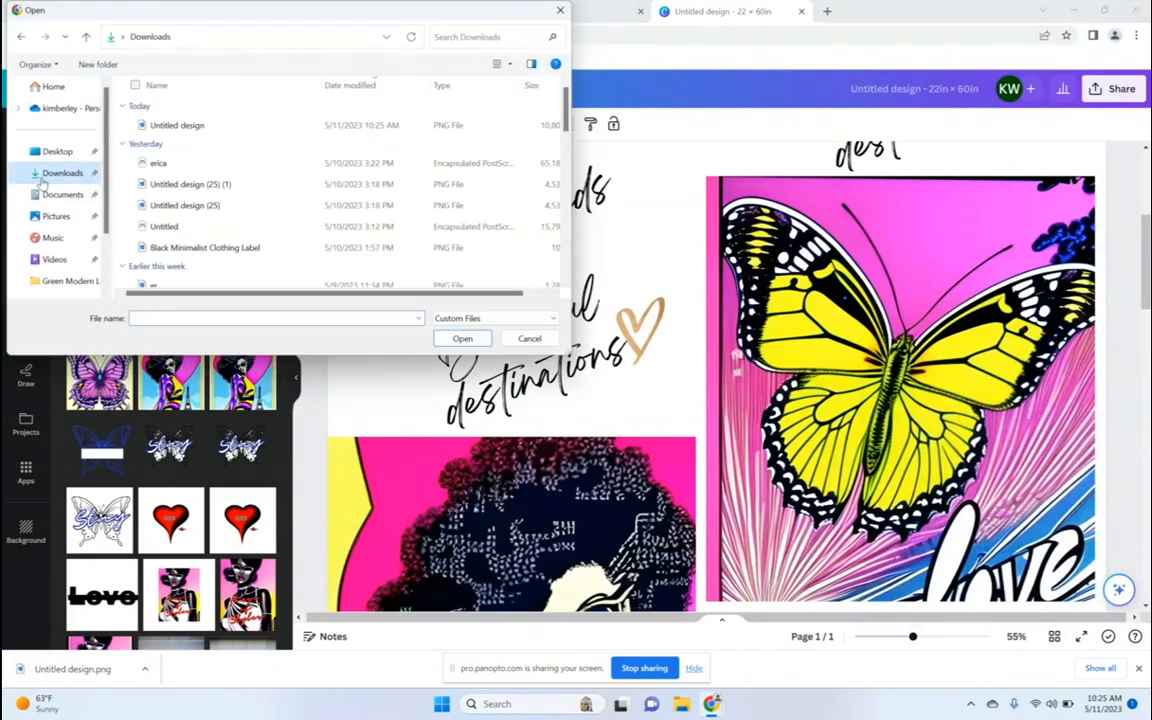
{"action": "left_click", "coordinate": [198, 125]}
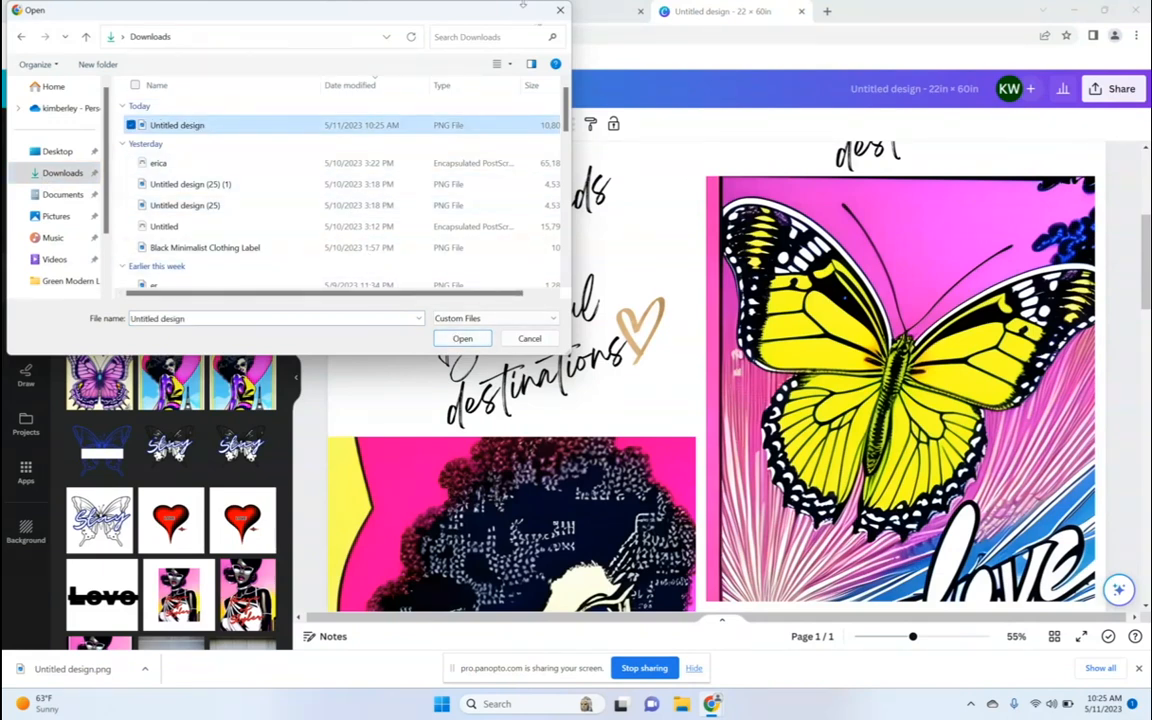
{"action": "left_click", "coordinate": [561, 9]}
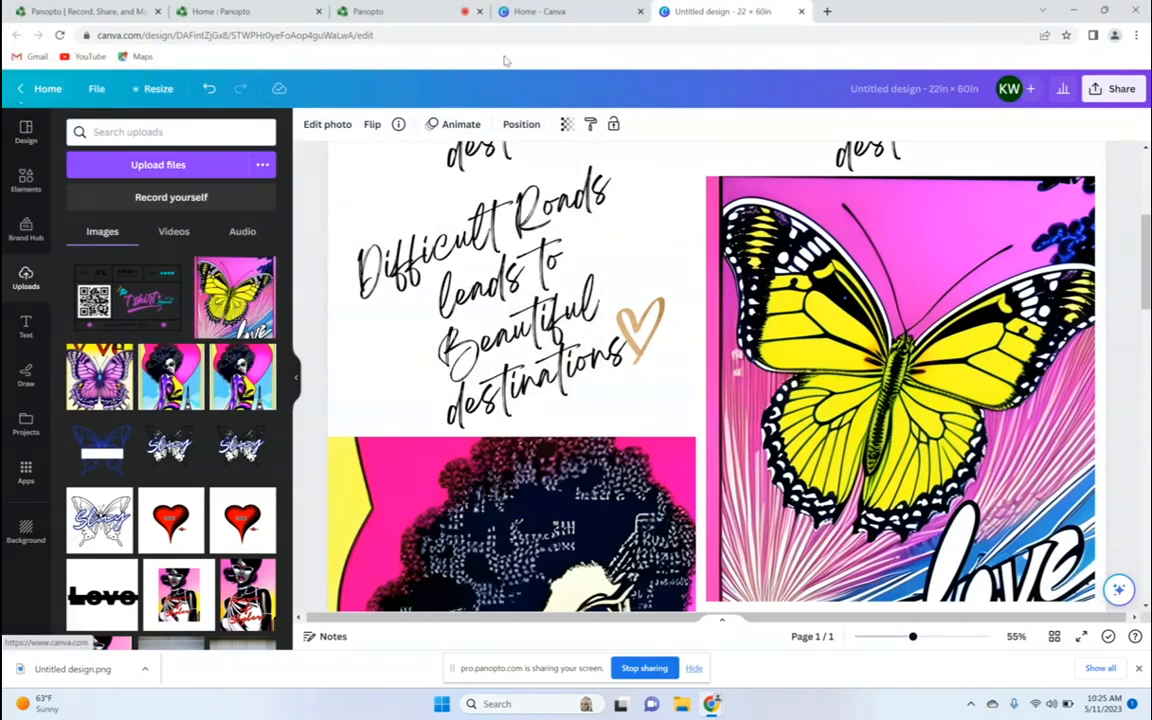
Create a new blank design with the custom size 22 × 60 in
{"action": "left_click", "coordinate": [36, 90]}
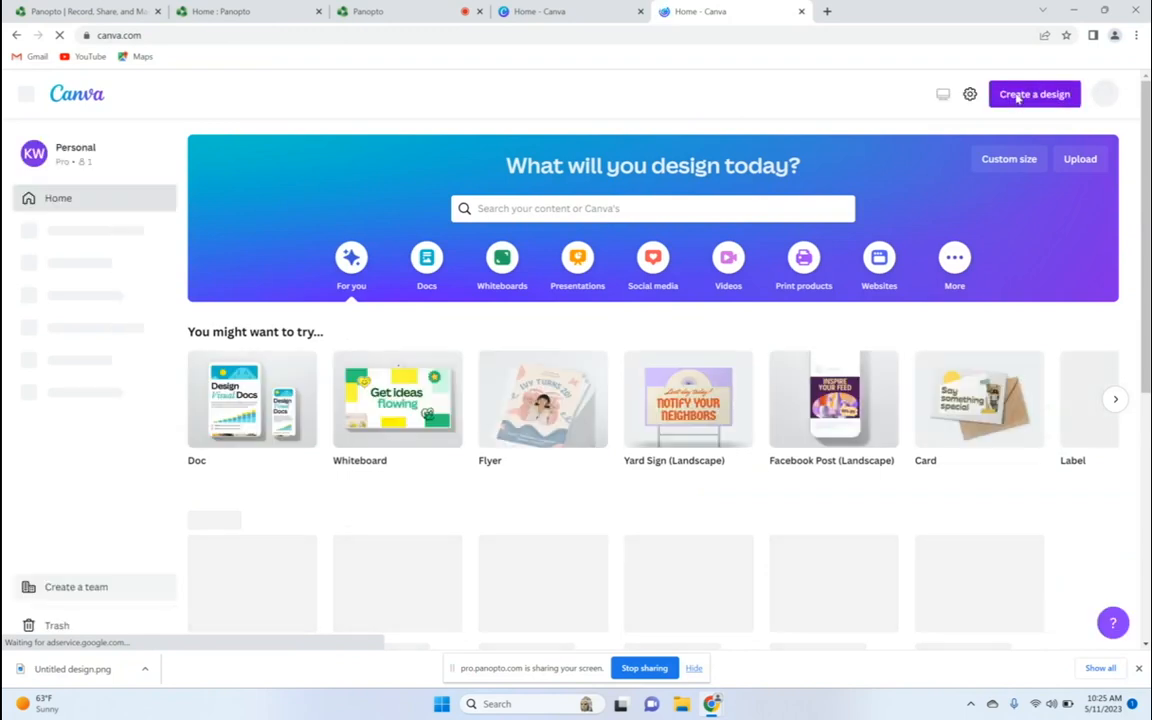
{"action": "left_click", "coordinate": [1018, 97]}
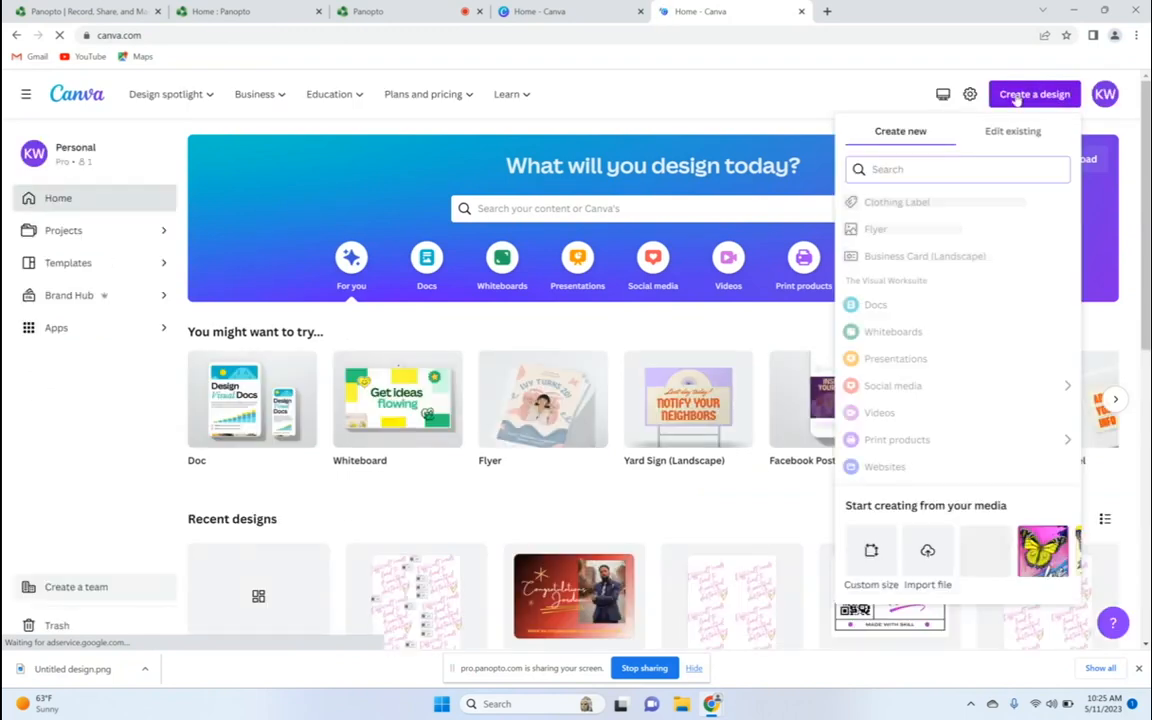
{"action": "left_click", "coordinate": [871, 552]}
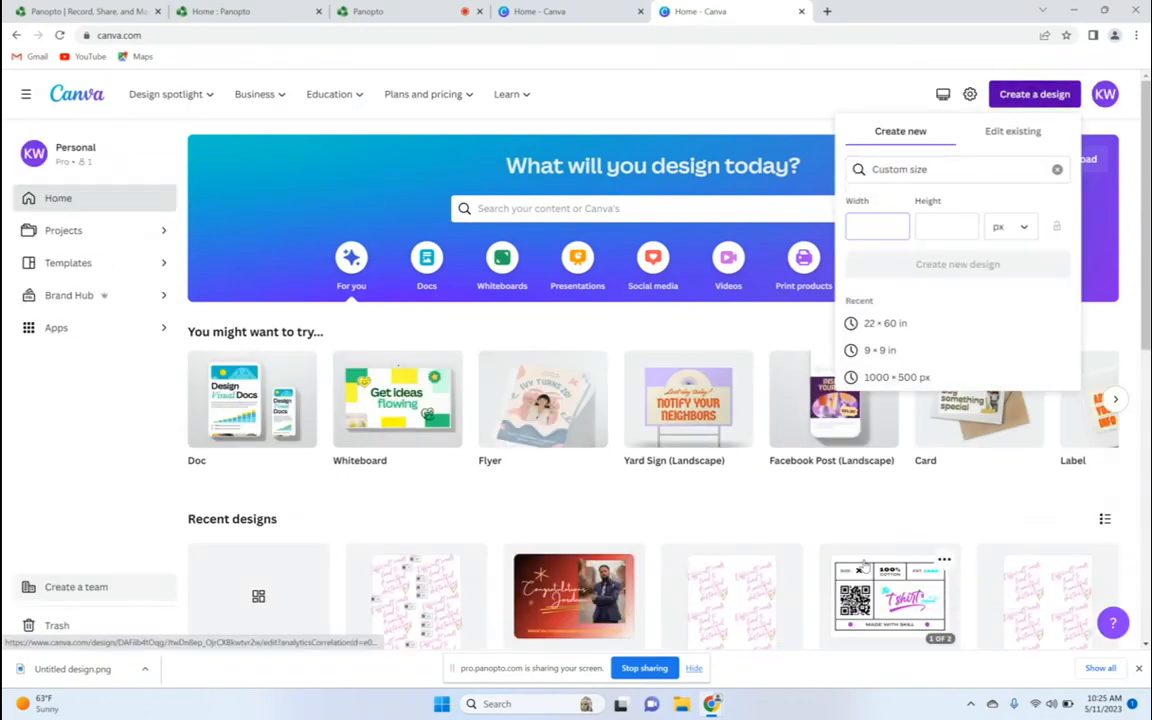
{"action": "left_click", "coordinate": [888, 323]}
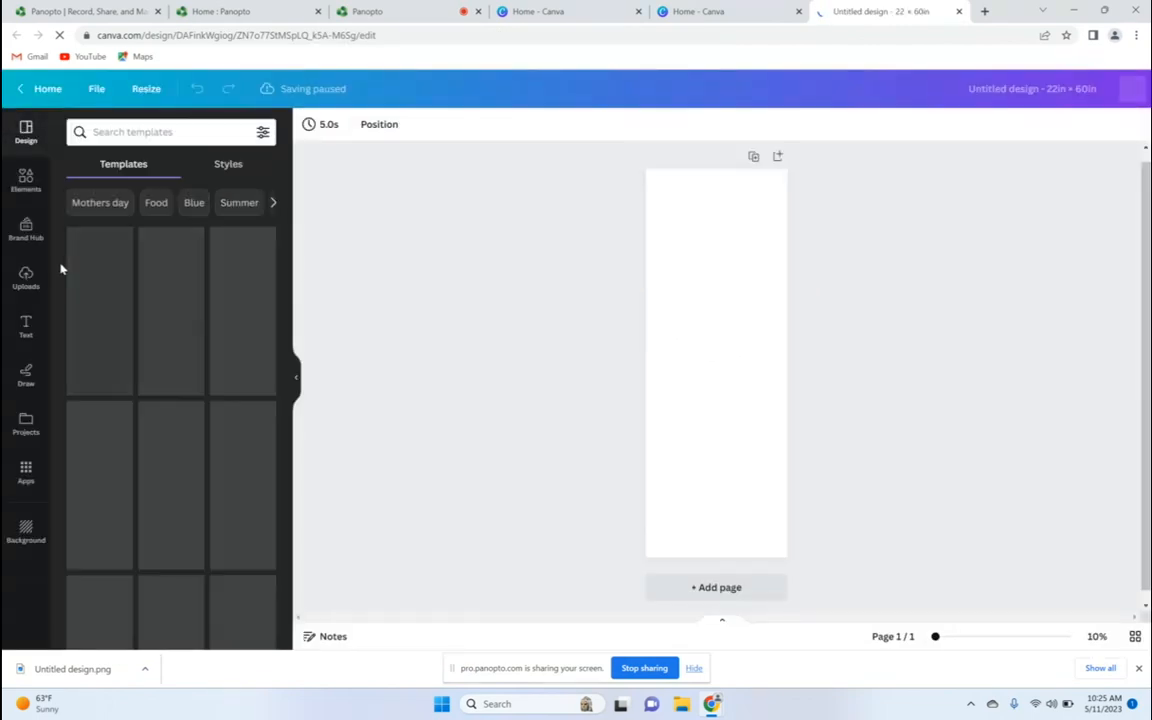
Upload the Untitled design PNG from the Downloads folder to the new design's uploads
{"action": "left_click", "coordinate": [24, 283]}
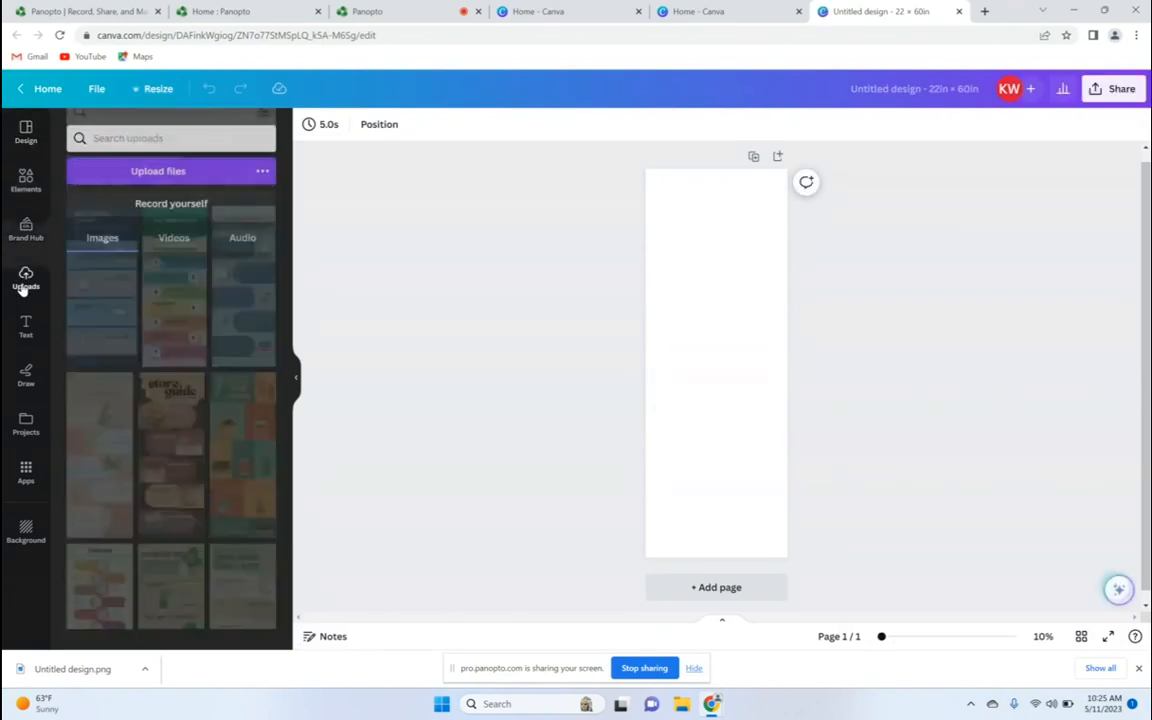
{"action": "left_click", "coordinate": [130, 171]}
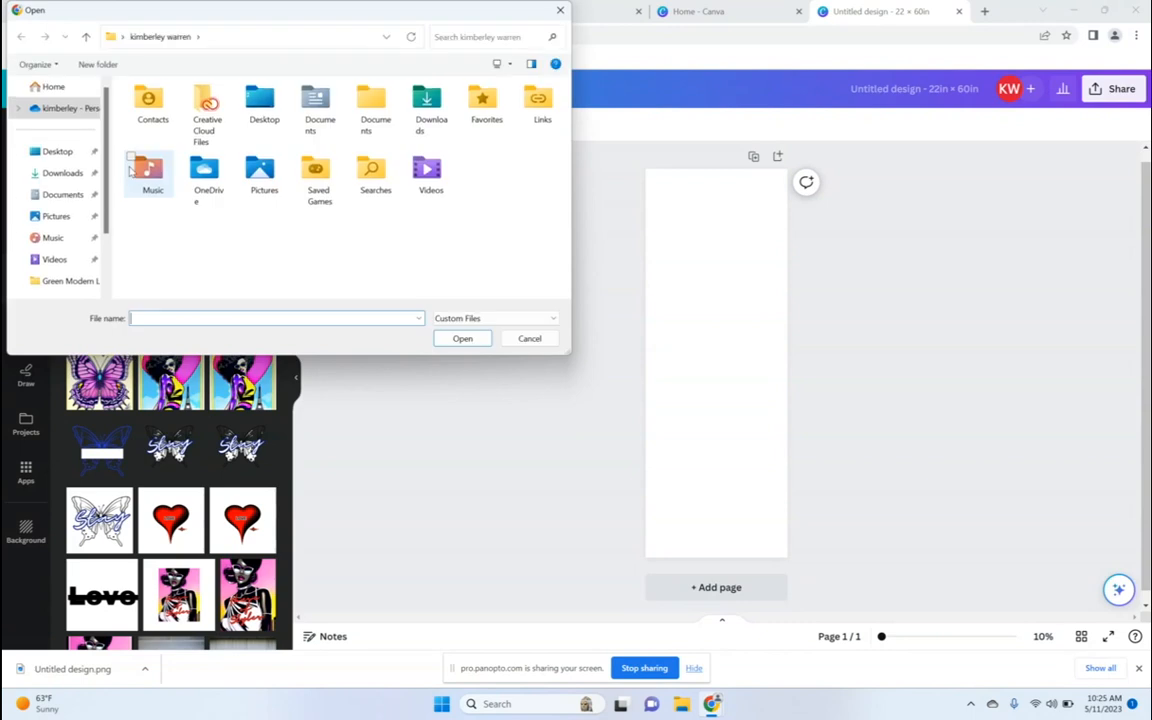
{"action": "left_click", "coordinate": [50, 176]}
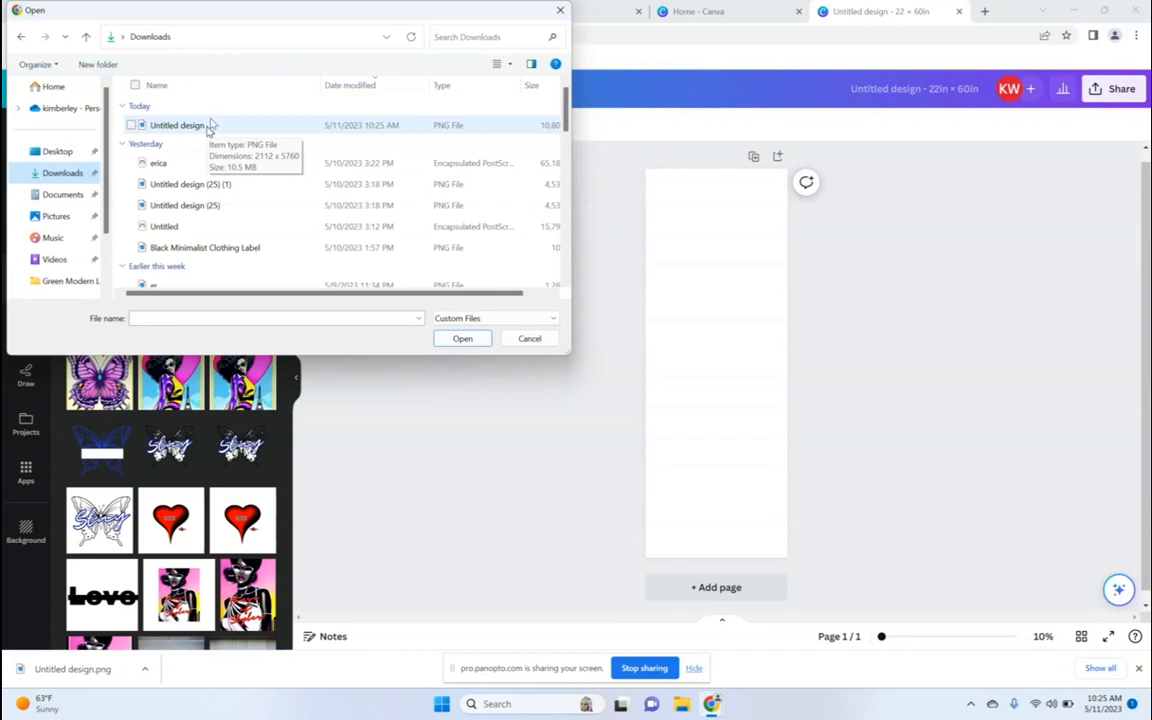
{"action": "left_click", "coordinate": [208, 130]}
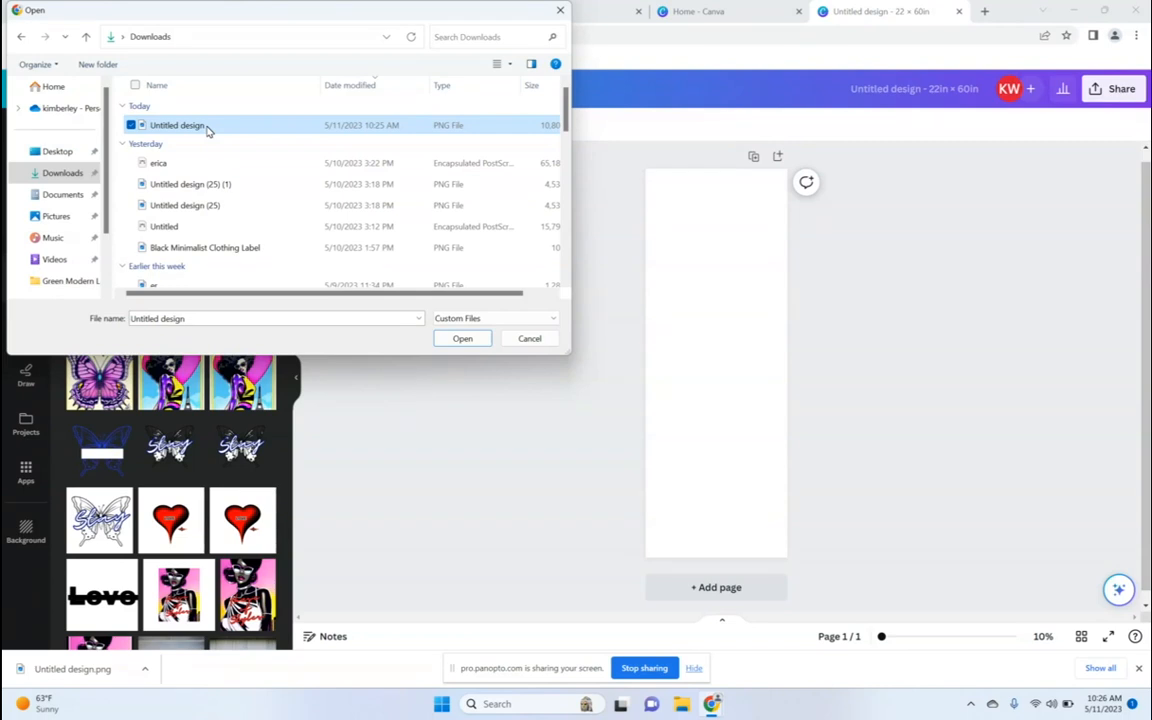
{"action": "left_click", "coordinate": [185, 125]}
{"action": "left_click", "coordinate": [451, 343]}
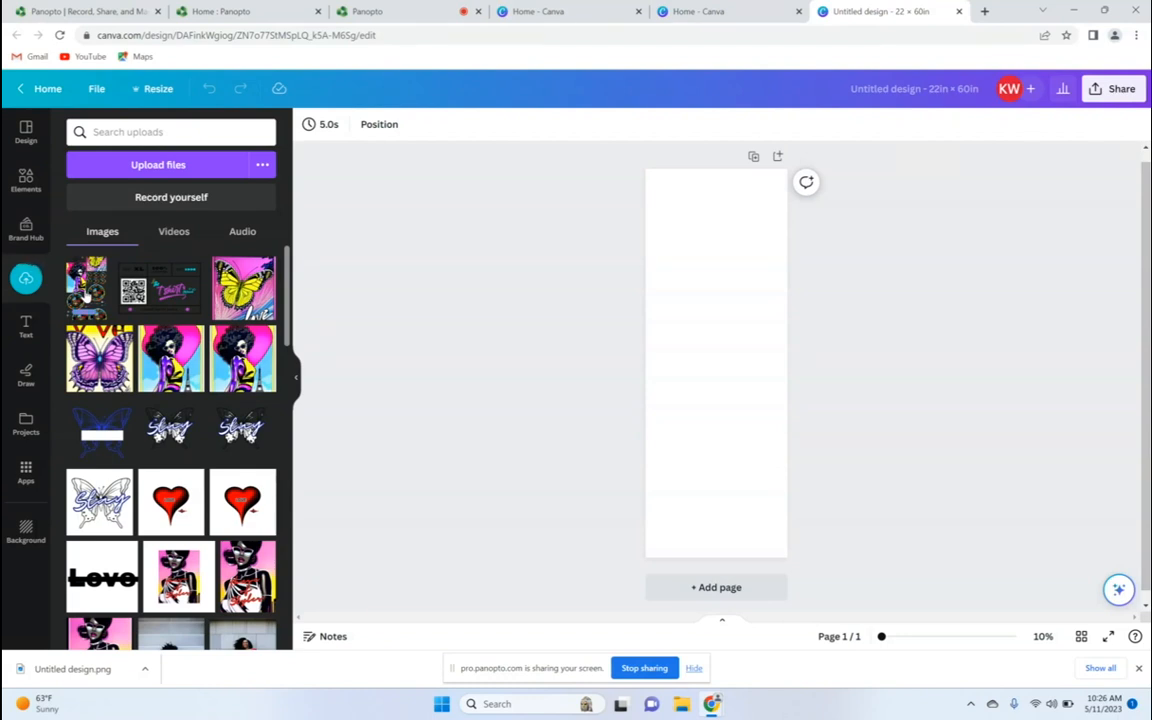
Place the uploaded print sheet PNG on the page and set its height to 60 in and width to 22 in
{"action": "left_click", "coordinate": [82, 290]}
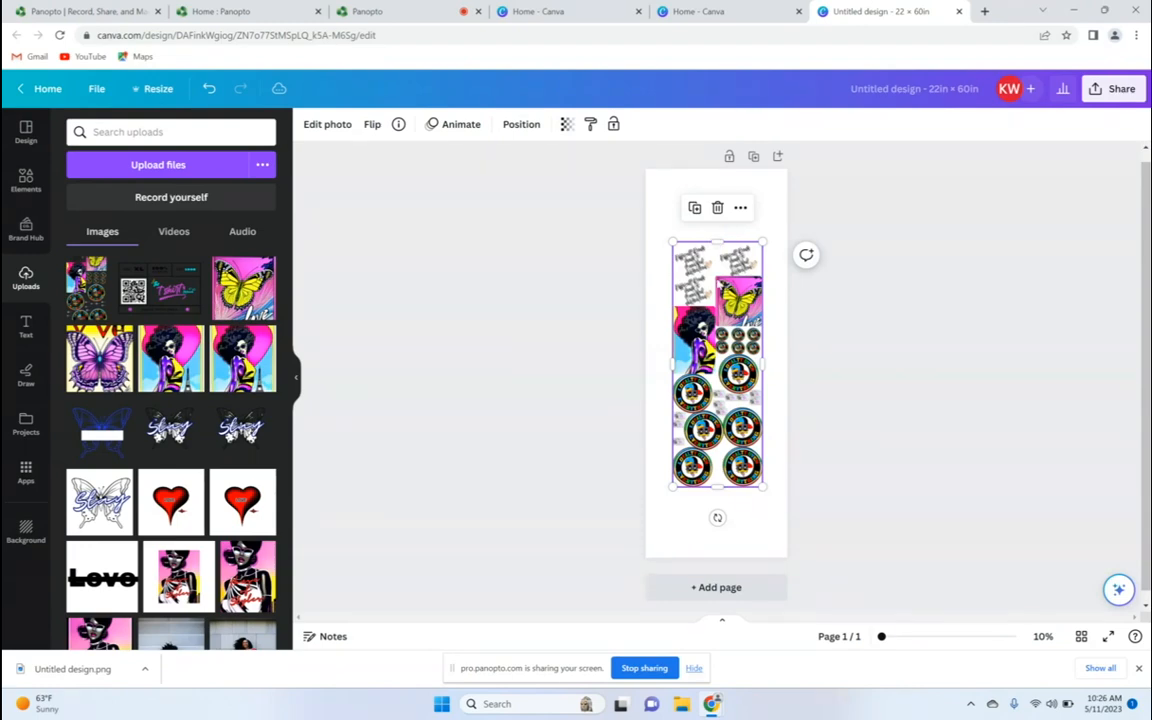
{"action": "left_click", "coordinate": [518, 124]}
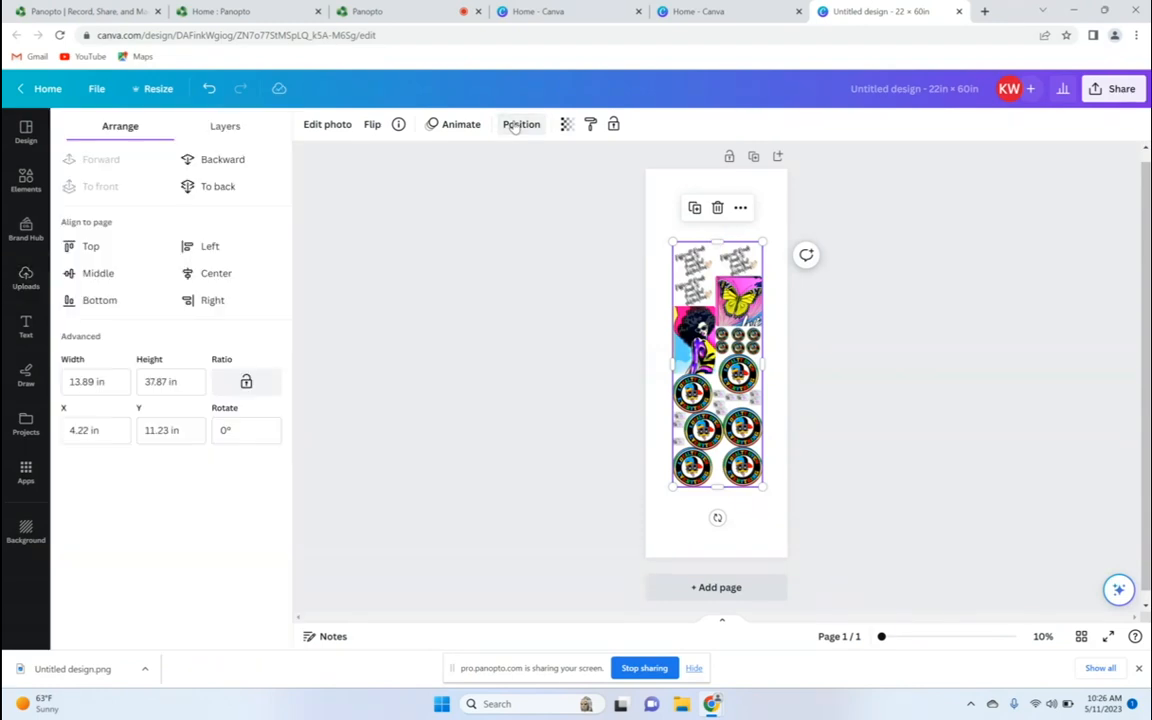
{"action": "left_click", "coordinate": [179, 381]}
{"action": "left_click_drag", "start_coordinate": [179, 381], "coordinate": [140, 381]}
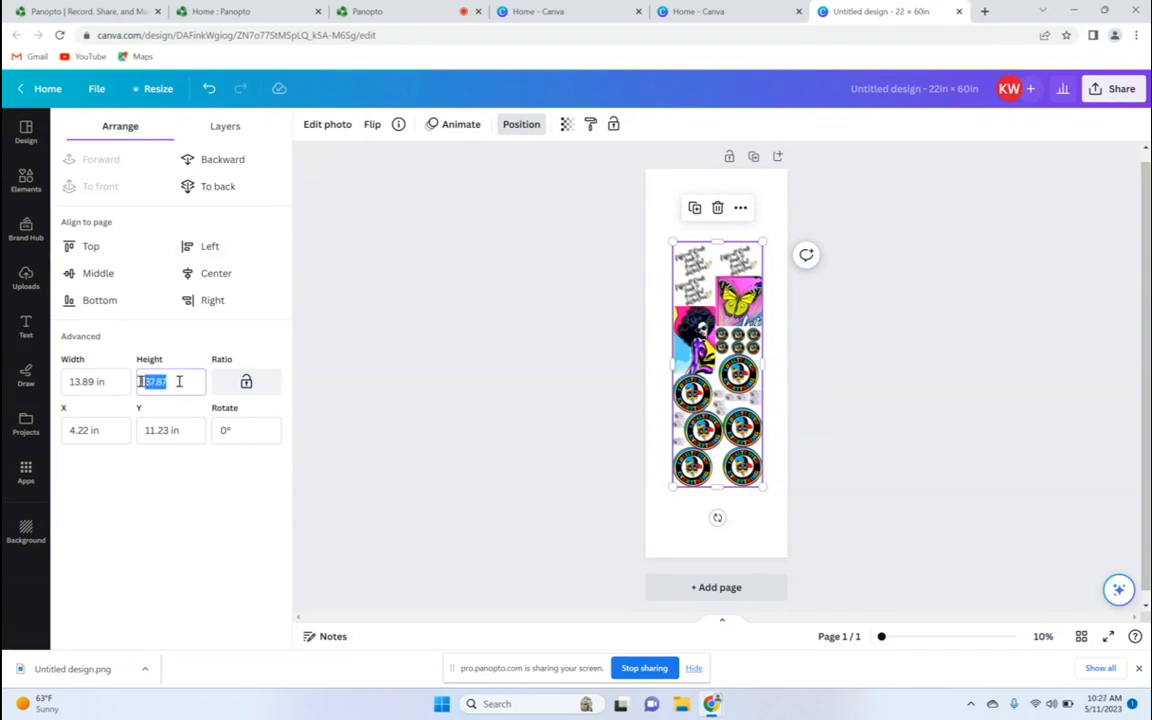
{"action": "type", "text": "60"}
{"action": "left_click", "coordinate": [119, 385]}
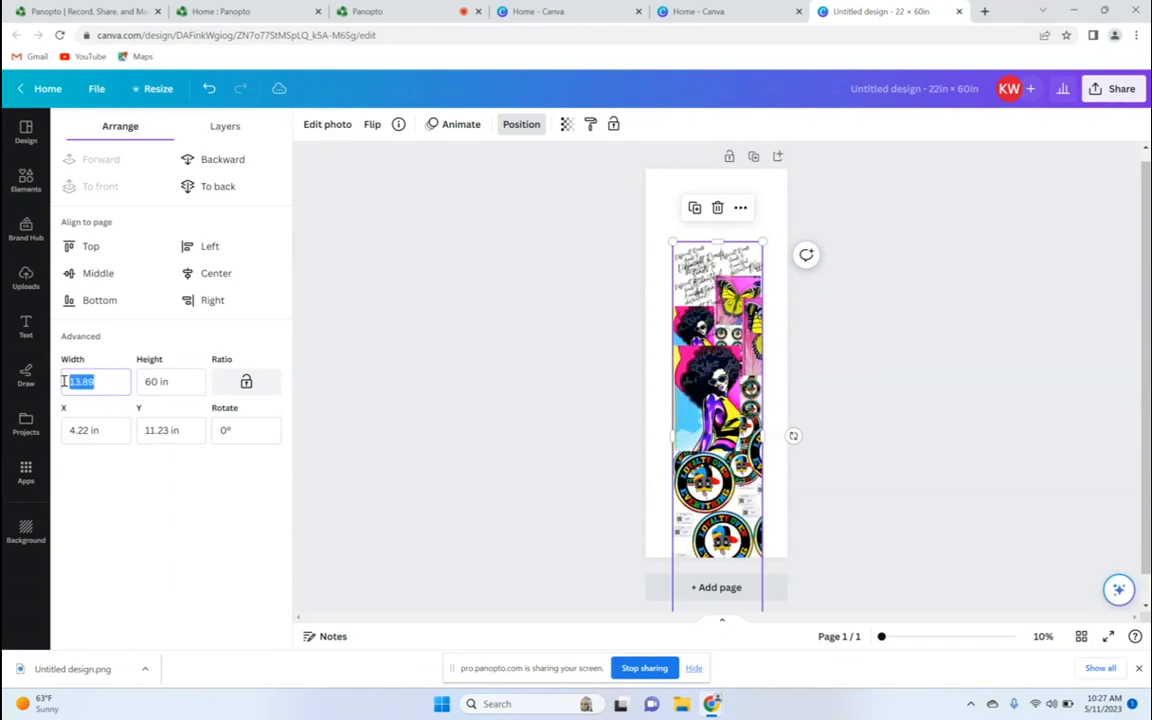
{"action": "type", "text": "22"}
{"action": "key", "text": "Return"}
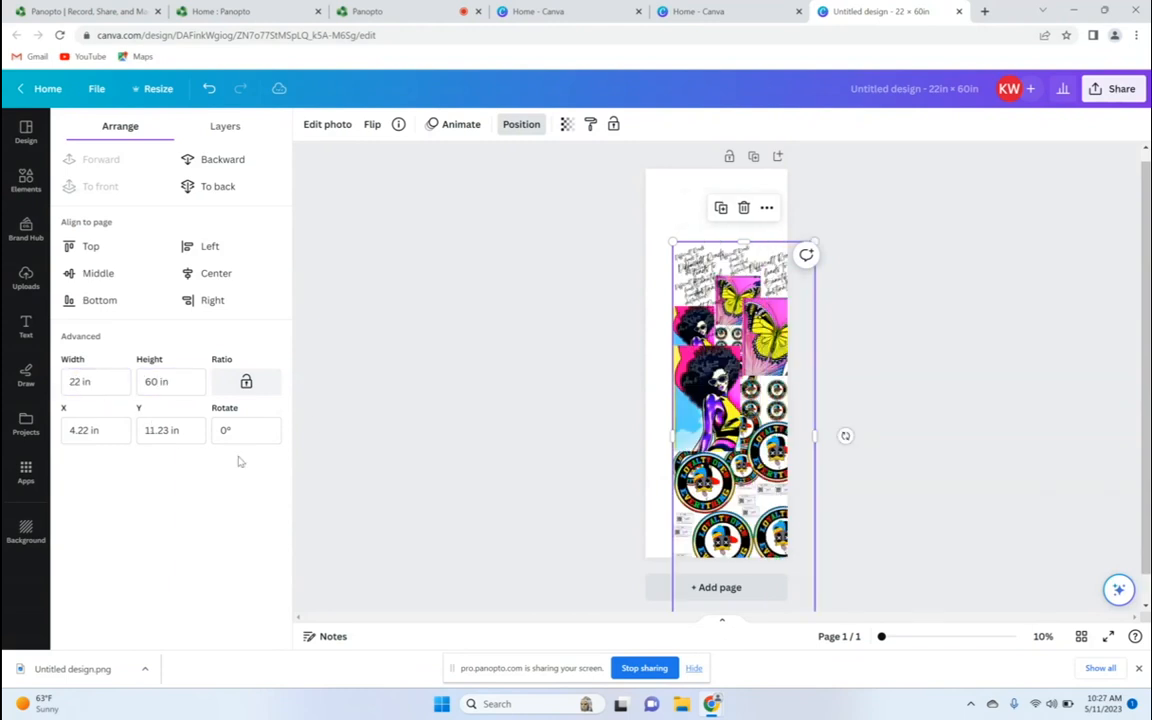
Delete the smaller duplicate sheet image and move the 22 × 60 in copy so it covers the whole page
{"action": "left_click_drag", "start_coordinate": [733, 393], "coordinate": [545, 327]}
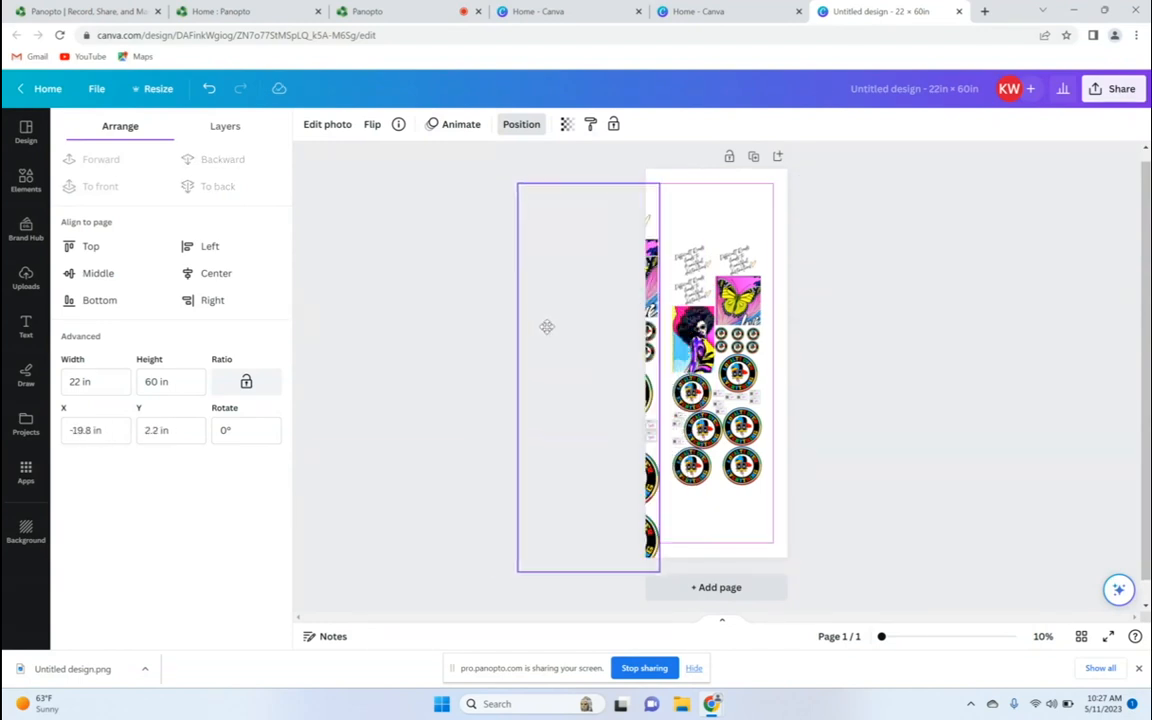
{"action": "left_click", "coordinate": [705, 300]}
{"action": "left_click", "coordinate": [716, 208]}
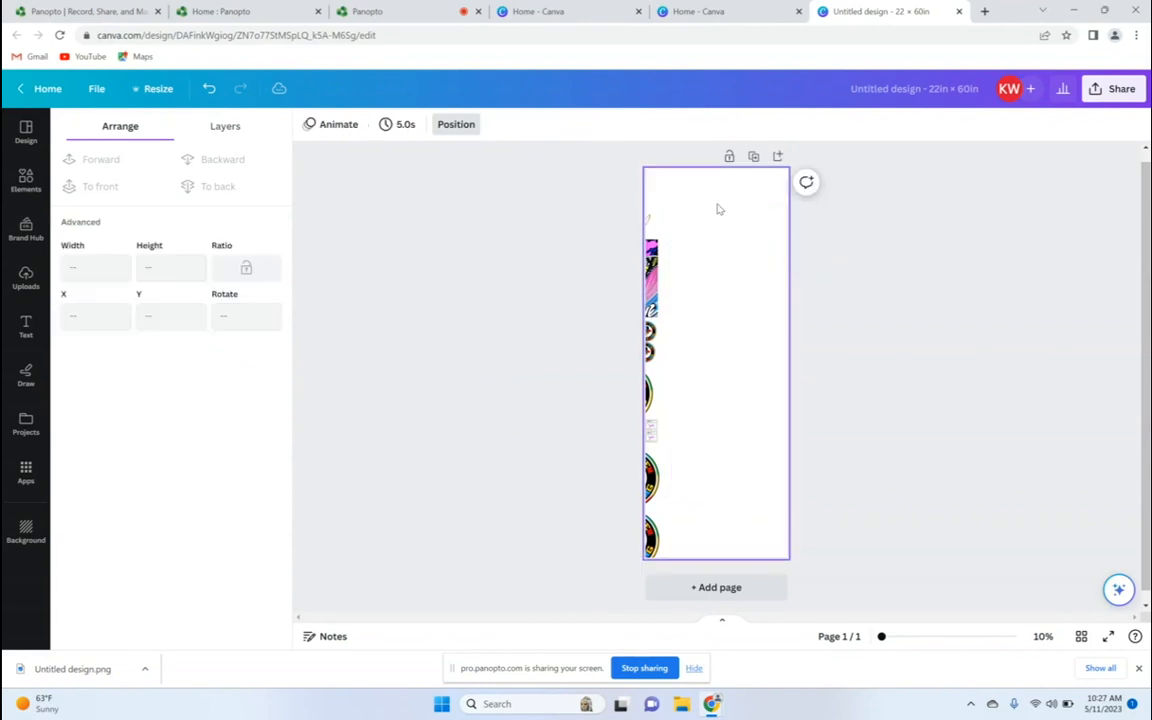
{"action": "left_click_drag", "start_coordinate": [661, 287], "coordinate": [783, 267]}
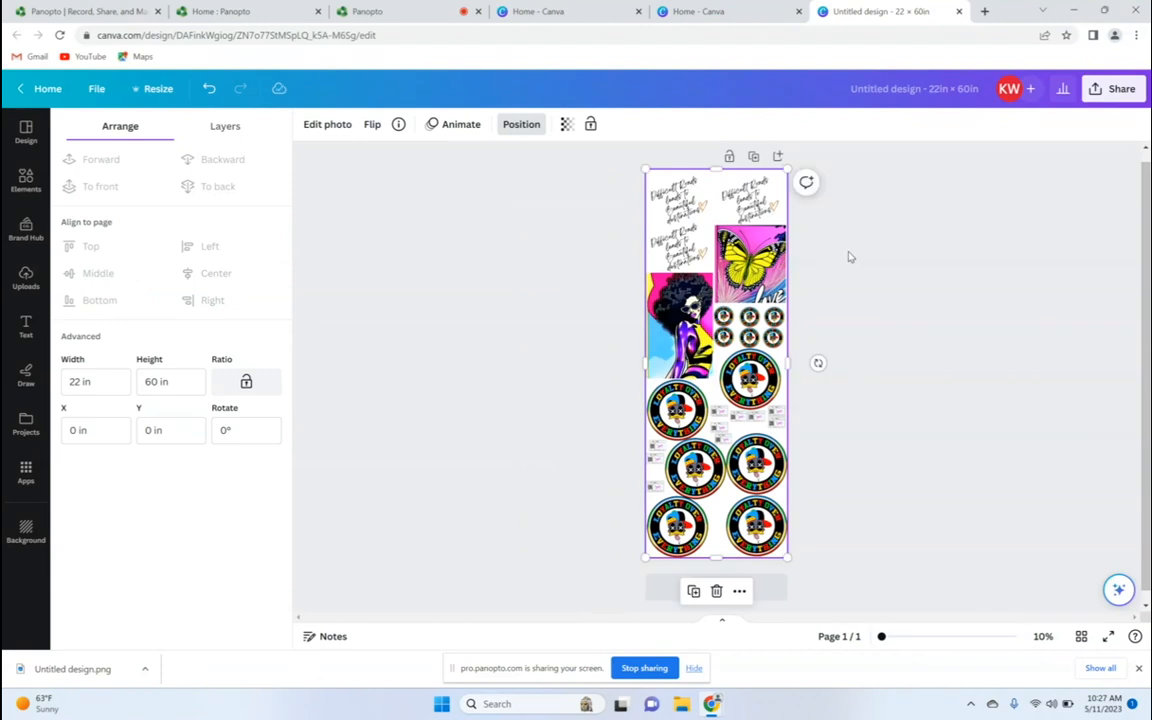
Download the design as a PDF Print file with the CMYK color profile
{"action": "left_click", "coordinate": [1108, 89]}
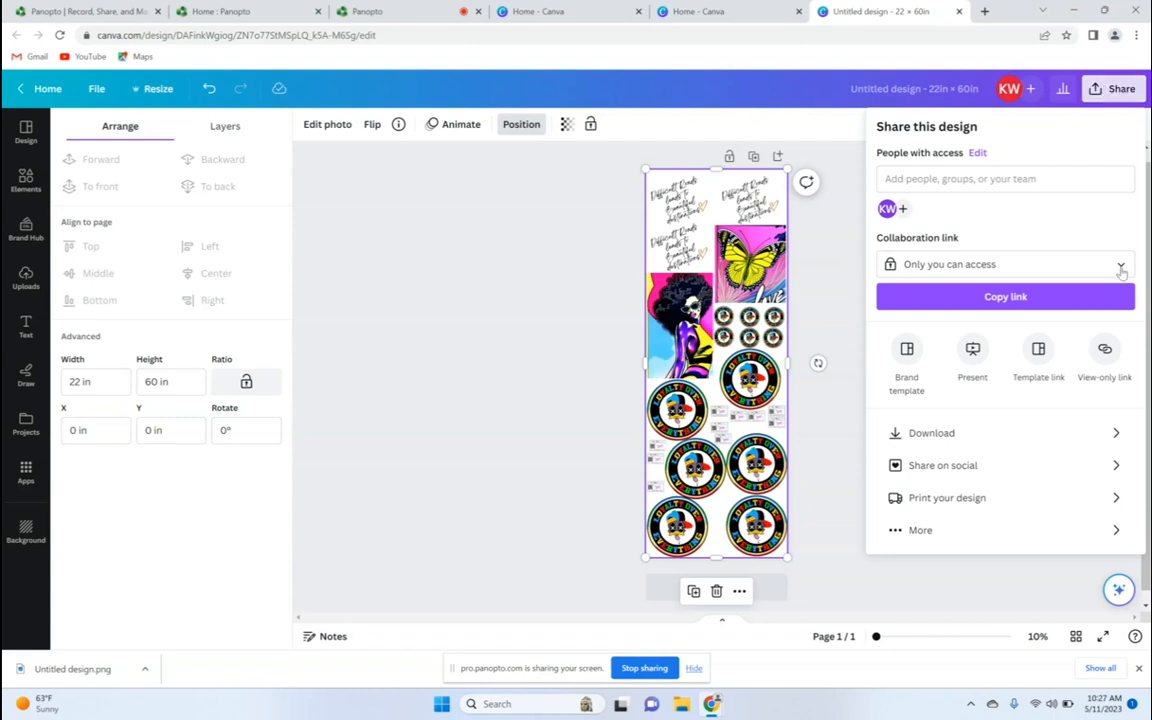
{"action": "left_click", "coordinate": [1116, 436]}
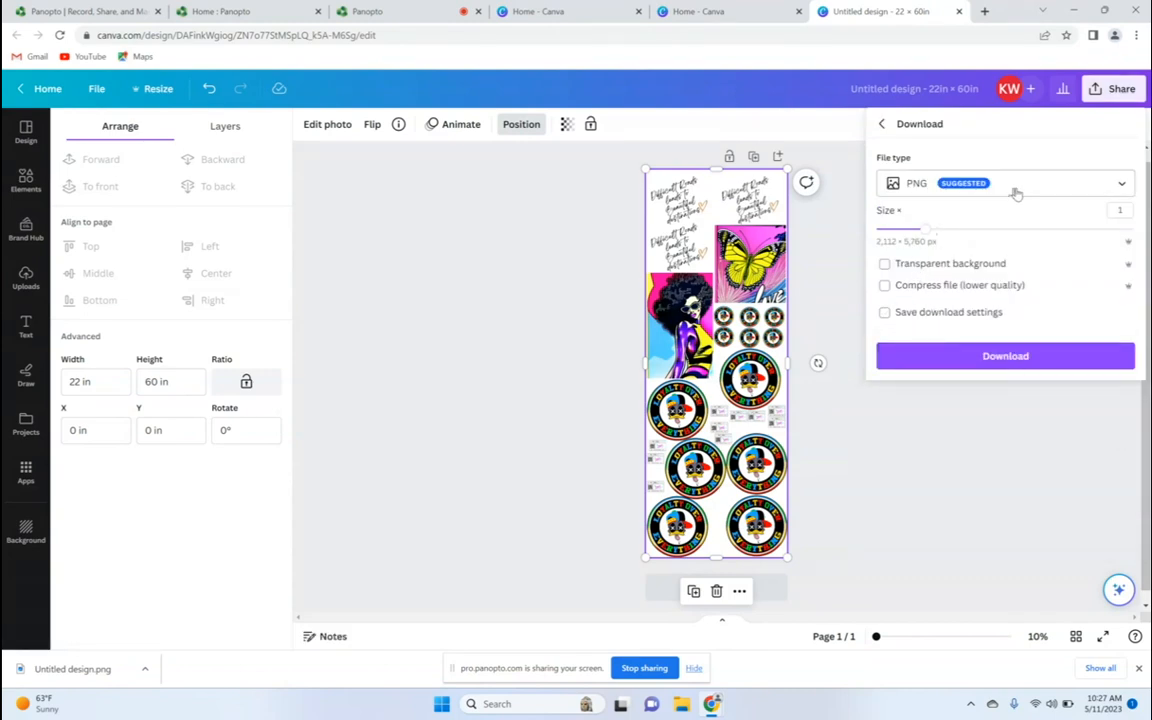
{"action": "left_click", "coordinate": [1017, 190]}
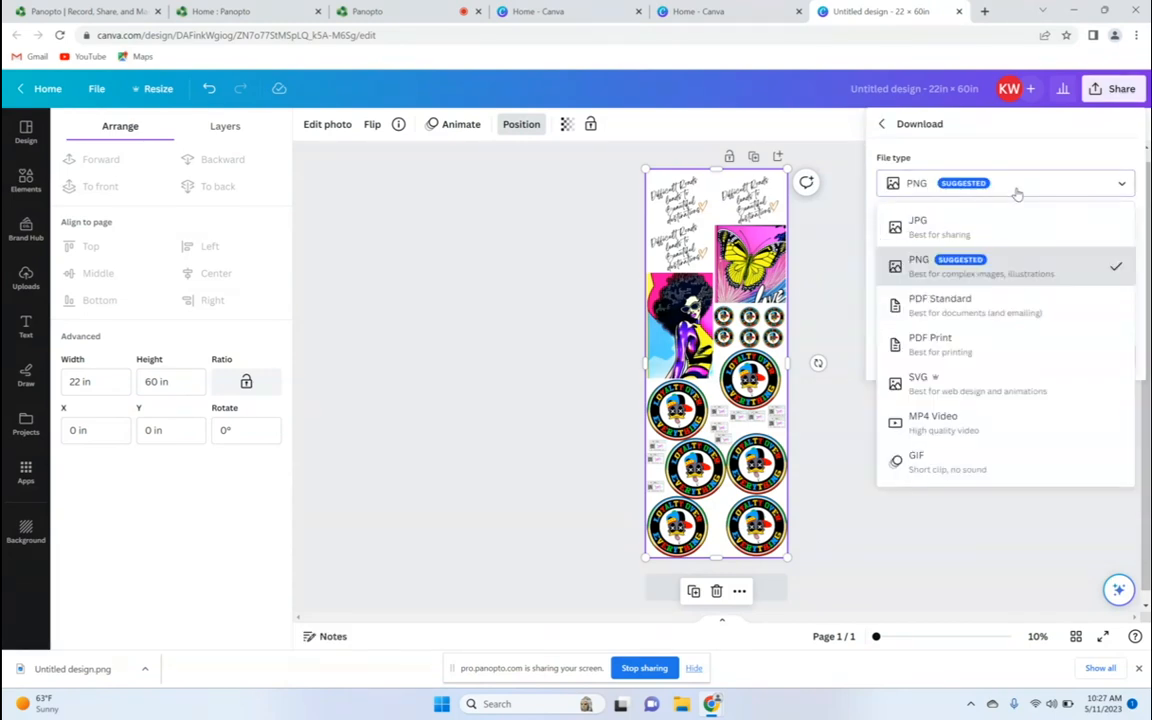
{"action": "left_click", "coordinate": [966, 350]}
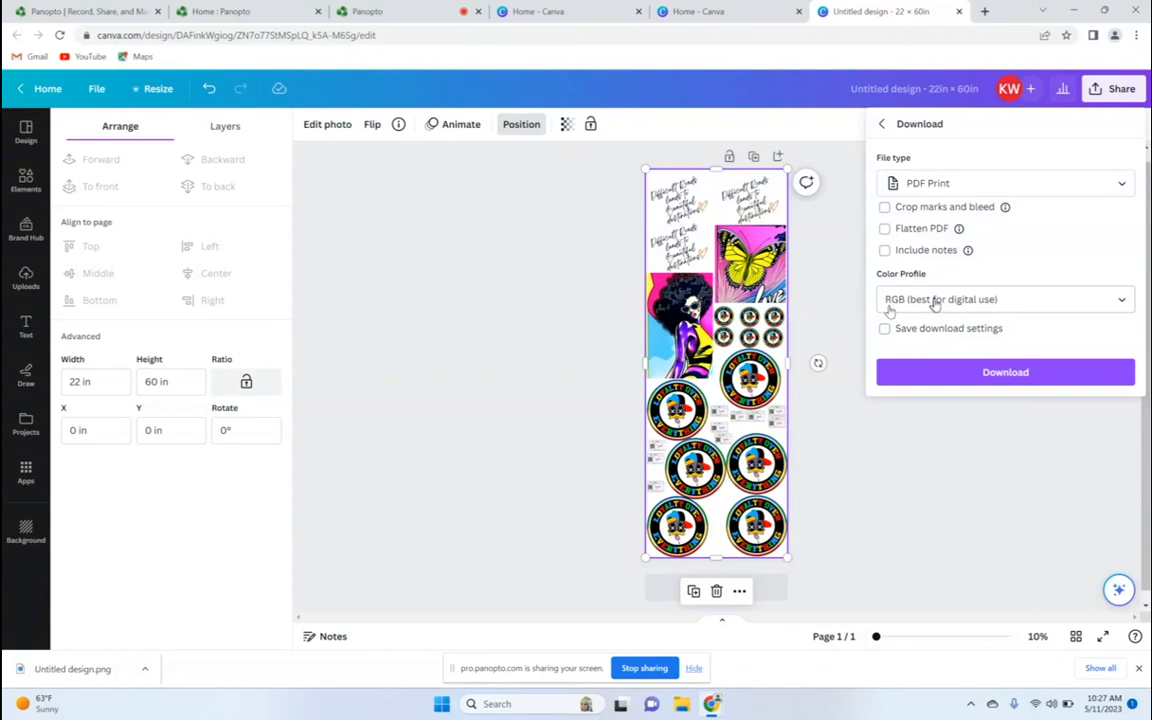
{"action": "left_click", "coordinate": [1122, 301]}
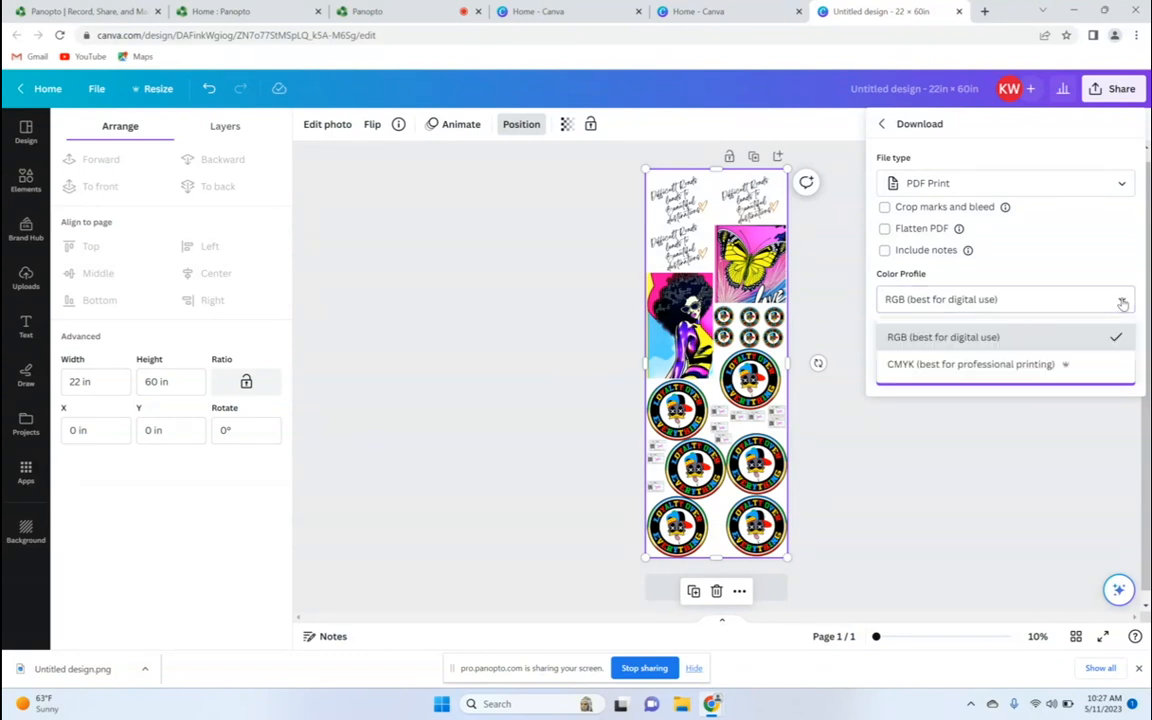
{"action": "left_click", "coordinate": [989, 365]}
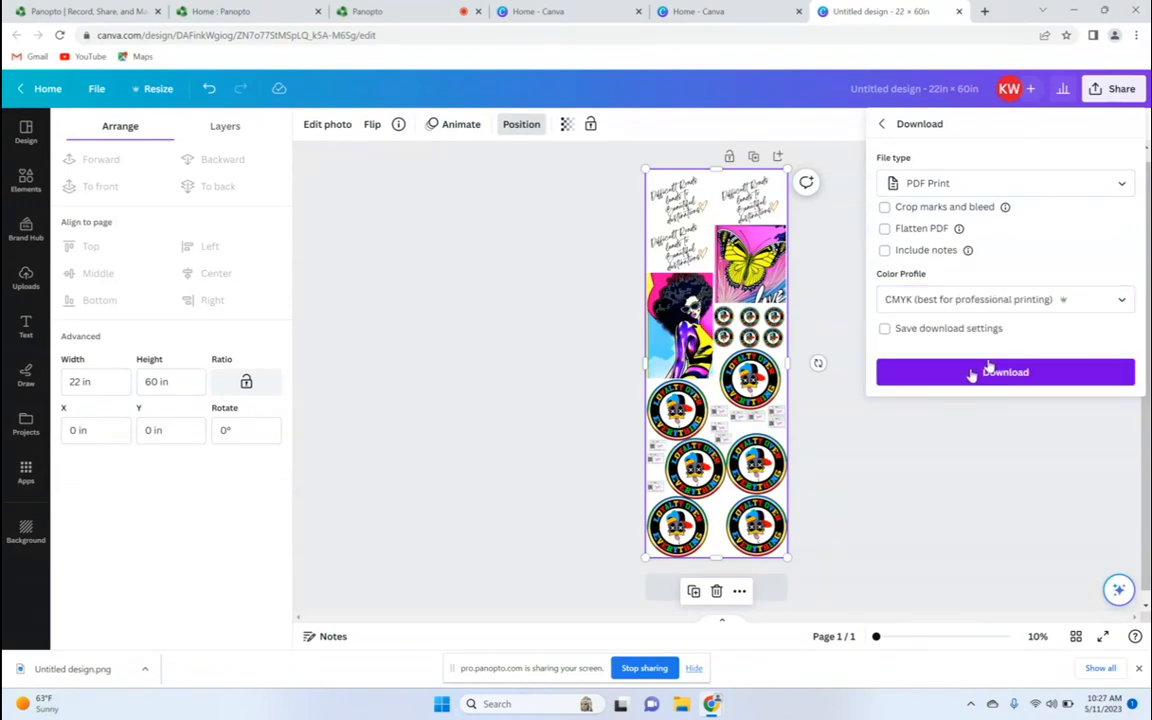
{"action": "left_click", "coordinate": [972, 373]}
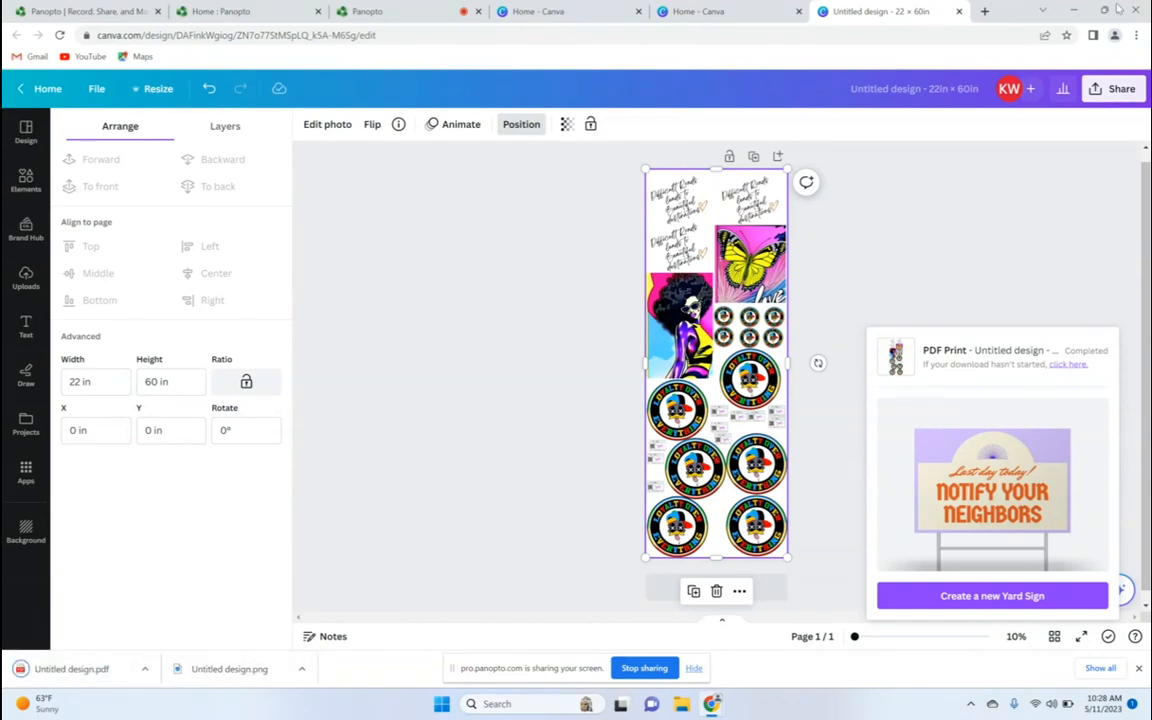
Switch to the other Chrome window, search Google for yousayitprints and open the You Say it, We Print It website
{"action": "left_click", "coordinate": [1075, 10]}
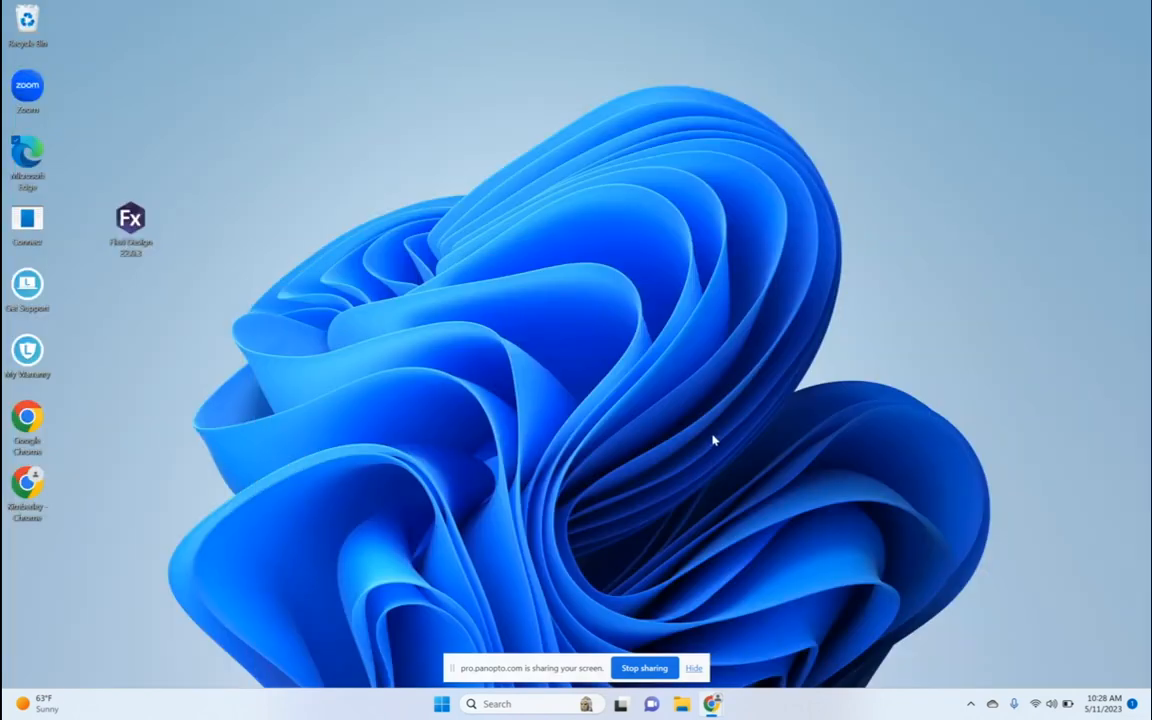
{"action": "mouse_move", "coordinate": [713, 706]}
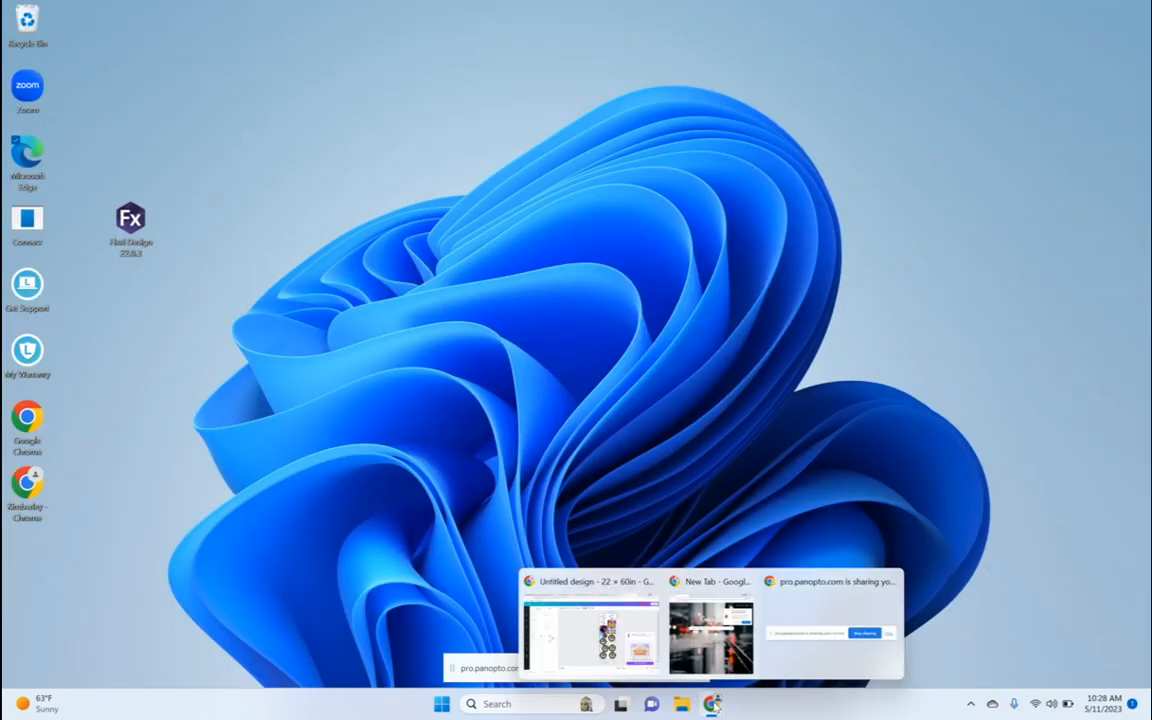
{"action": "left_click", "coordinate": [716, 583]}
{"action": "left_click", "coordinate": [344, 302]}
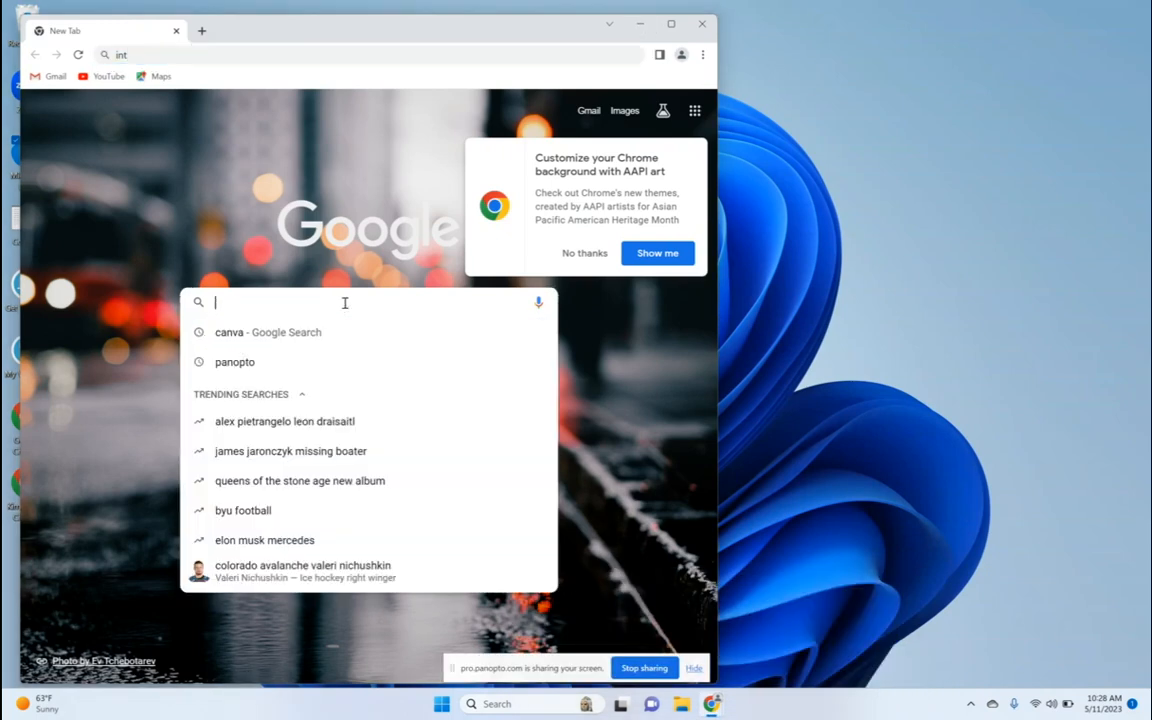
{"action": "type", "text": "y"}
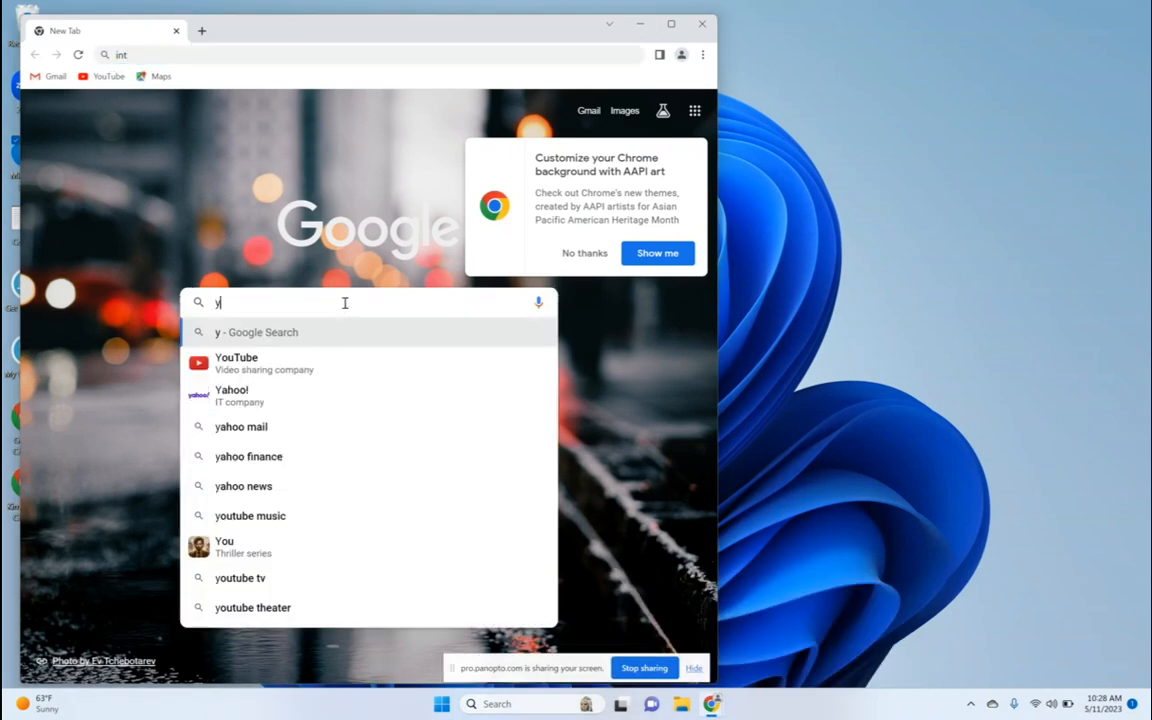
{"action": "type", "text": "ousa"}
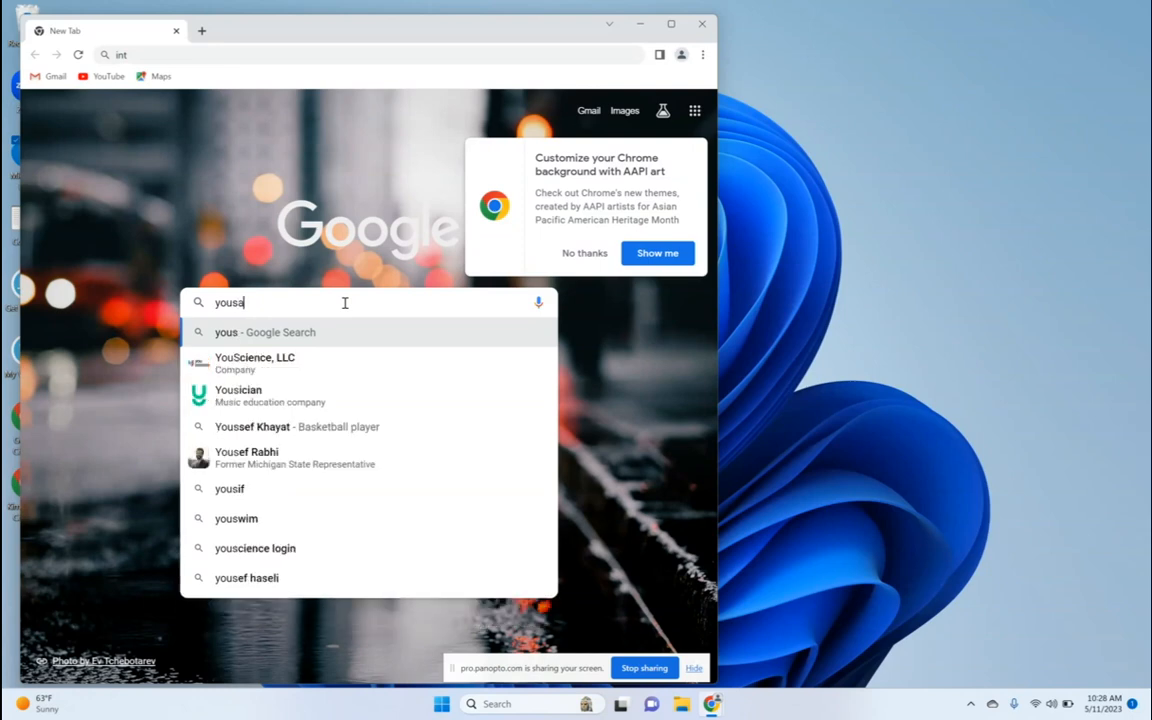
{"action": "type", "text": "yit"}
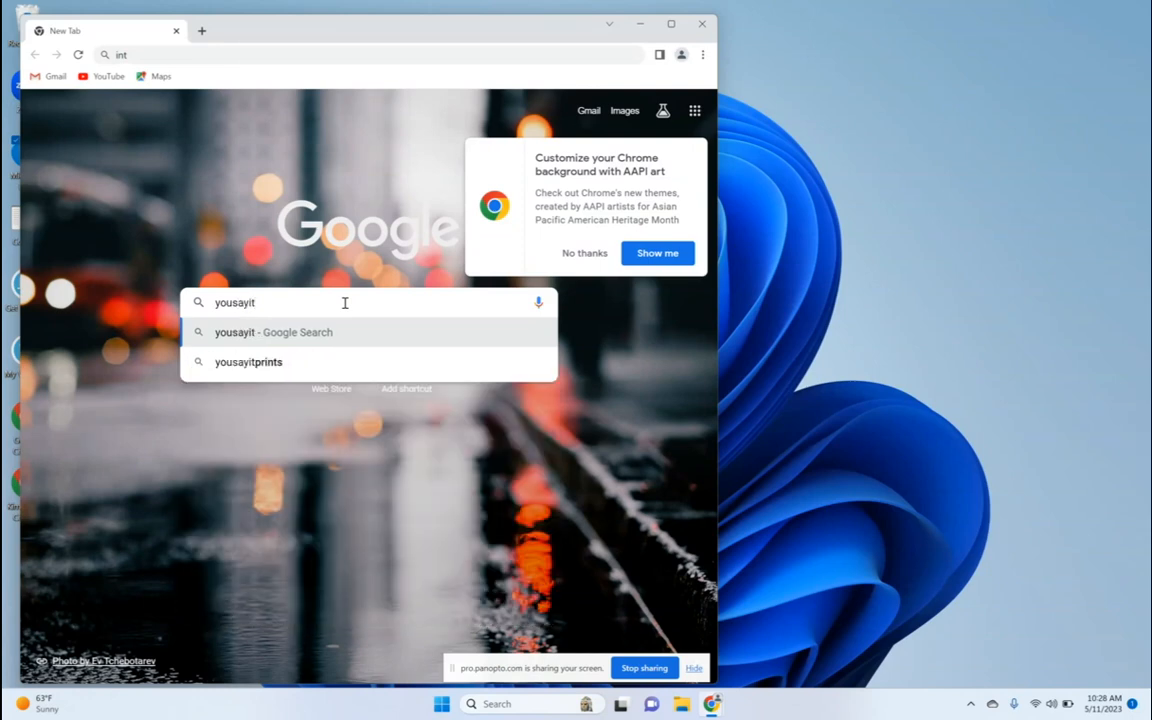
{"action": "left_click", "coordinate": [255, 364]}
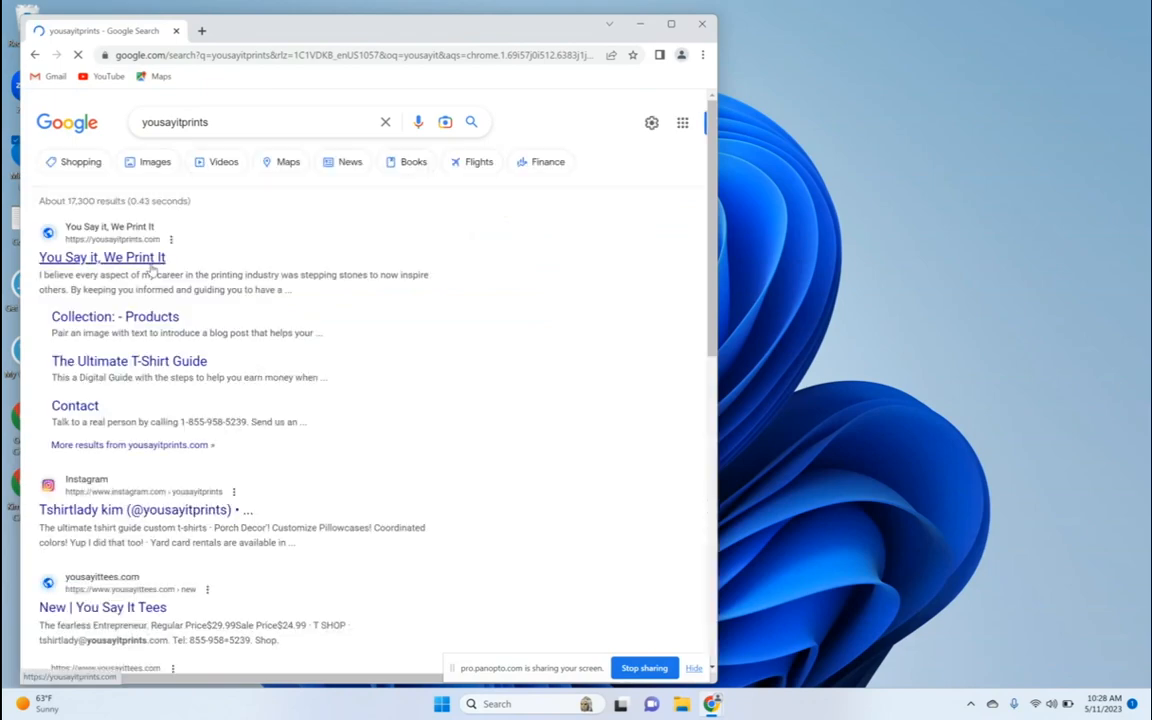
{"action": "left_click", "coordinate": [152, 260]}
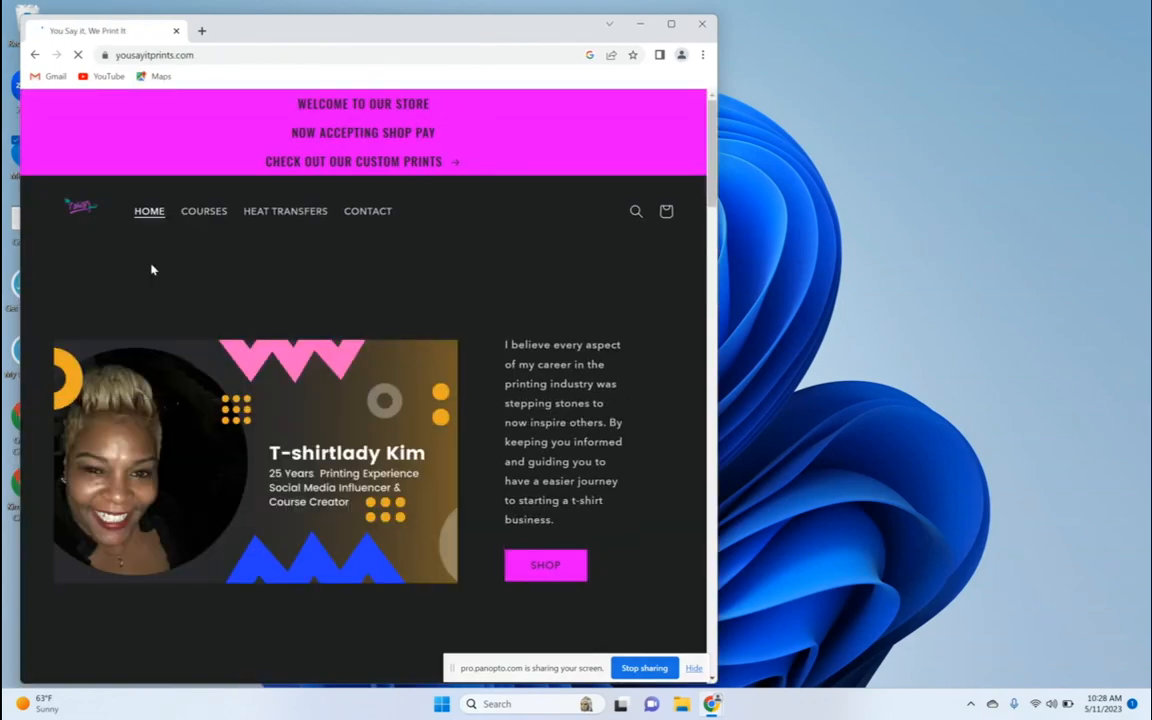
Dismiss the sign-up offer, open the Custom DTF Prints product's full details and choose the 22X60 size
{"action": "left_click_drag", "start_coordinate": [711, 173], "coordinate": [711, 508]}
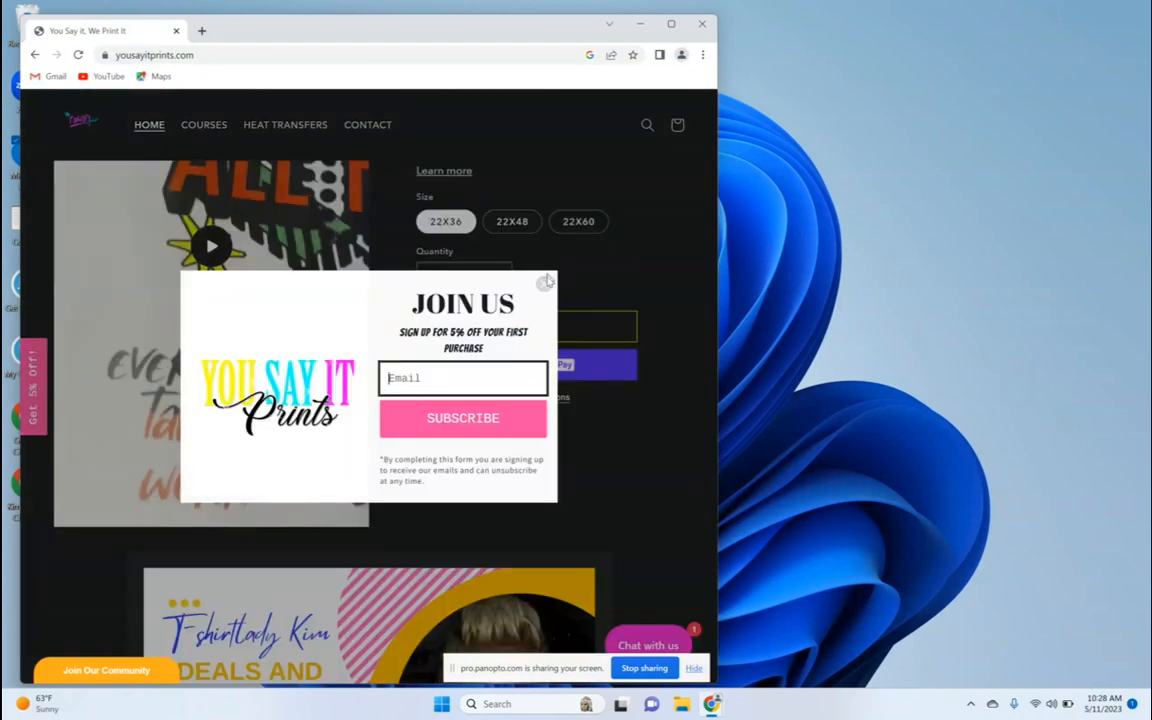
{"action": "left_click", "coordinate": [545, 285]}
{"action": "left_click", "coordinate": [571, 226]}
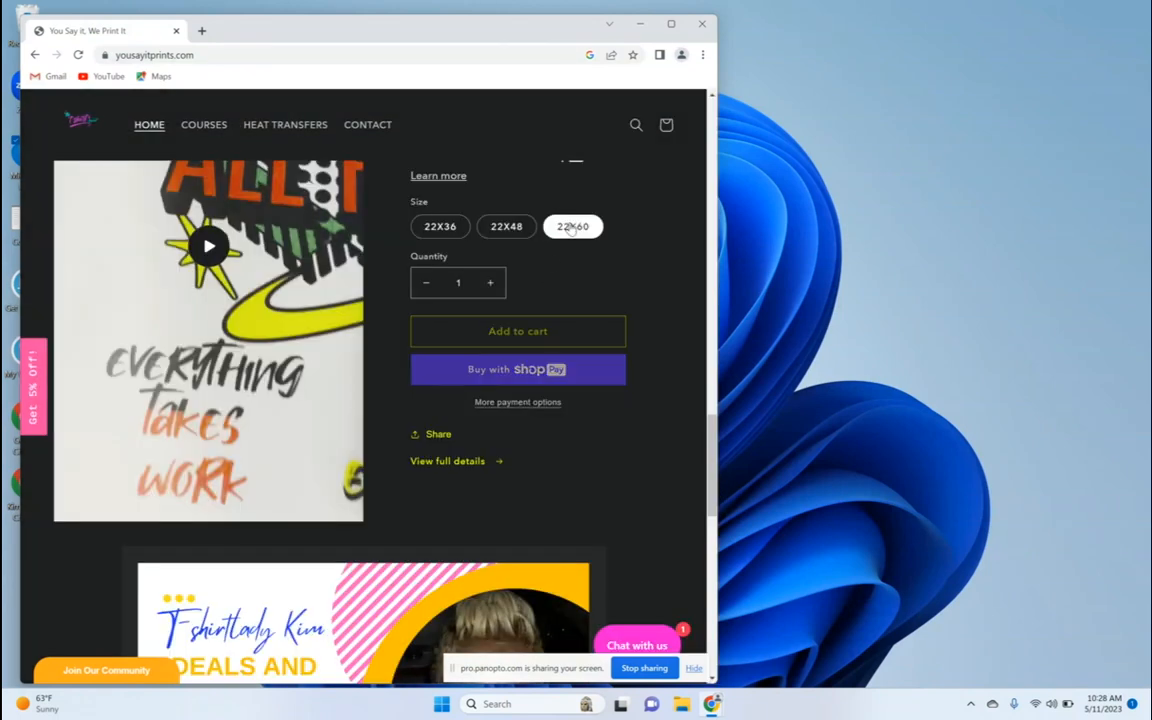
{"action": "left_click", "coordinate": [498, 463]}
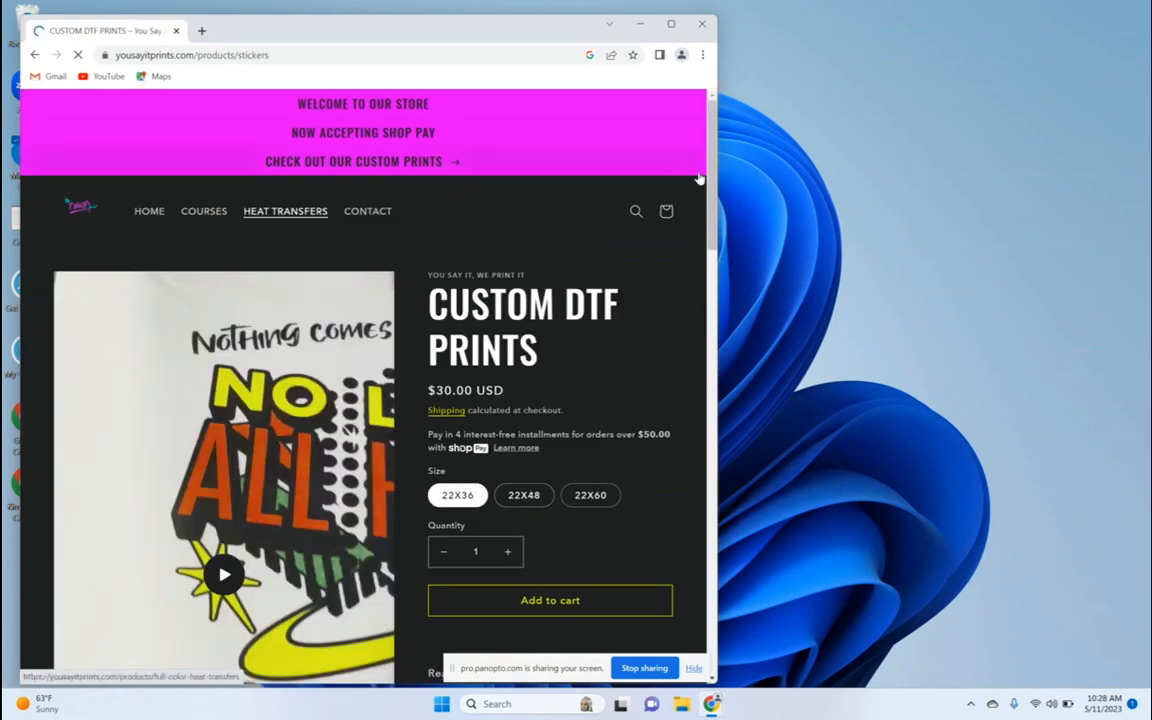
{"action": "left_click_drag", "start_coordinate": [712, 173], "coordinate": [720, 230]}
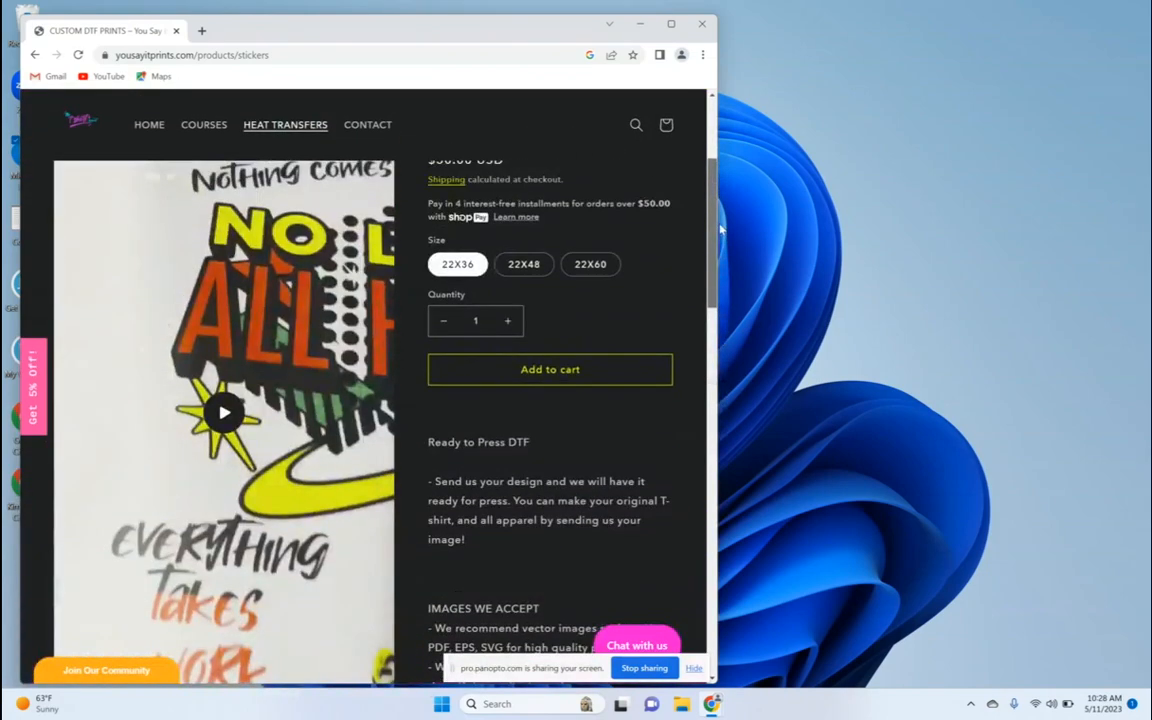
{"action": "left_click", "coordinate": [601, 264]}
{"action": "left_click_drag", "start_coordinate": [709, 209], "coordinate": [711, 350]}
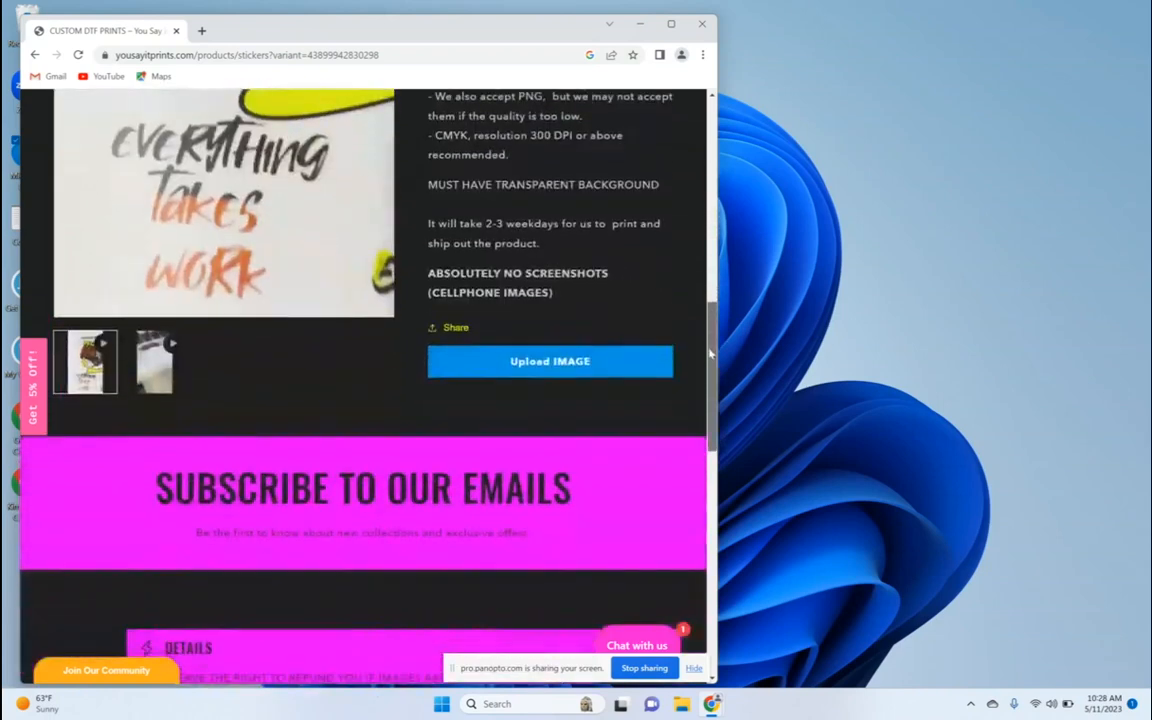
{"action": "left_click", "coordinate": [553, 370]}
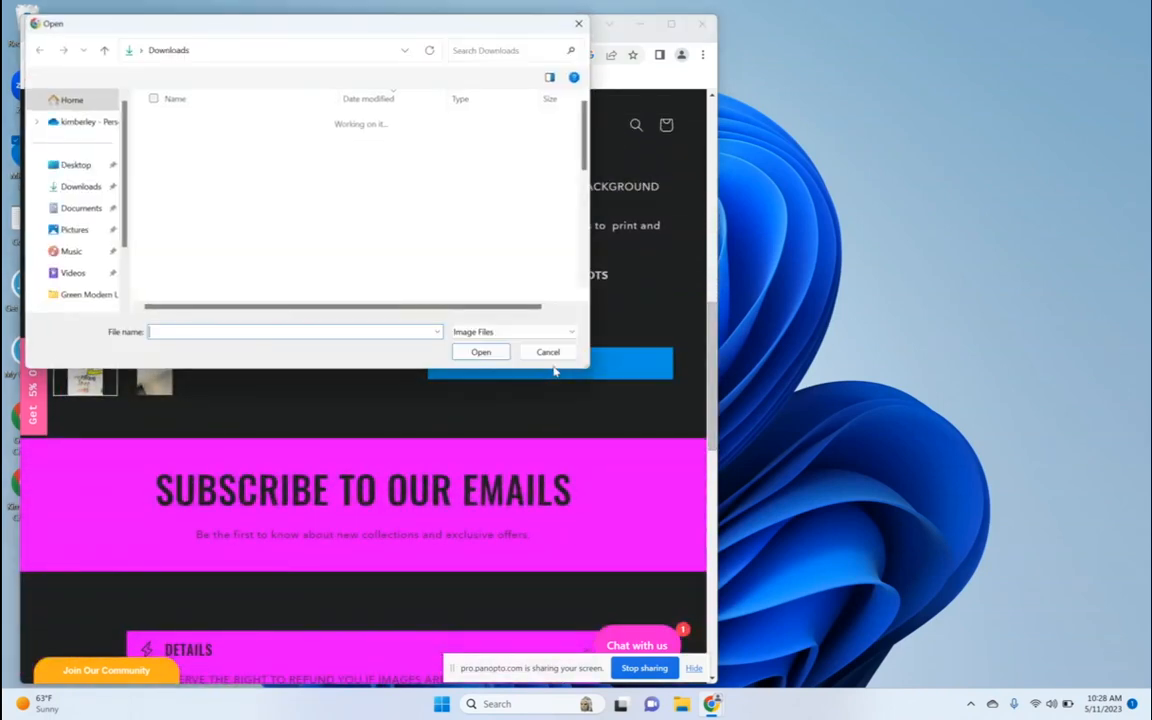
{"action": "left_click", "coordinate": [192, 143]}
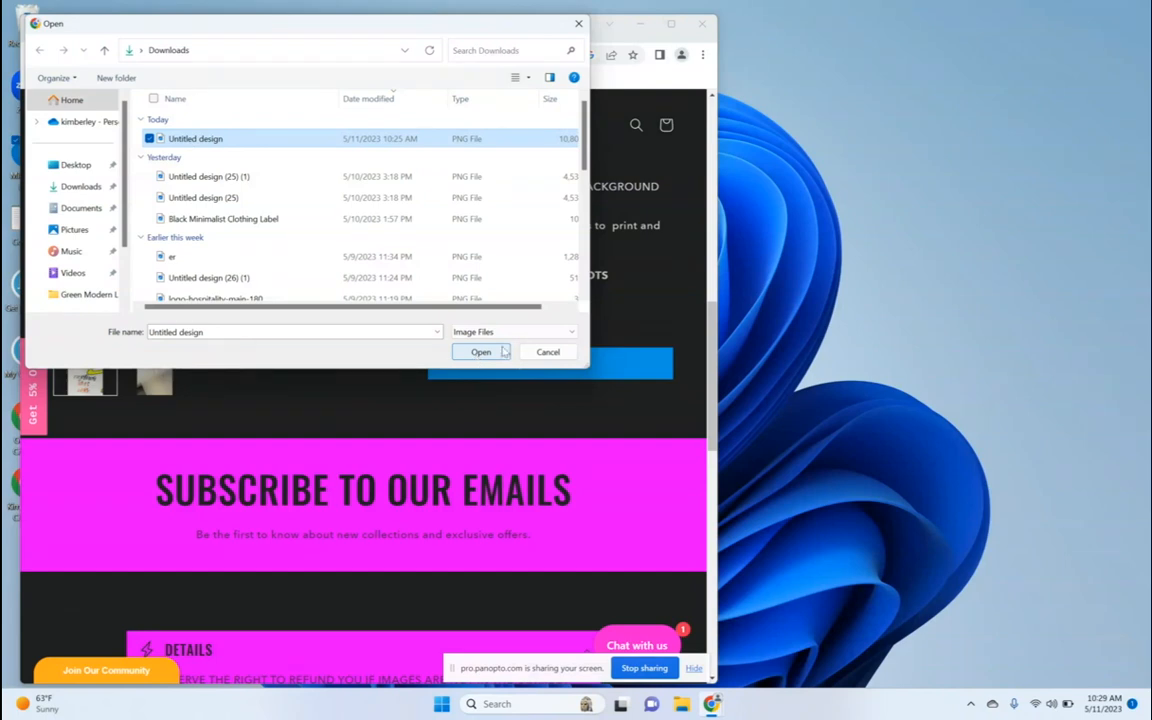
{"action": "left_click", "coordinate": [545, 352]}
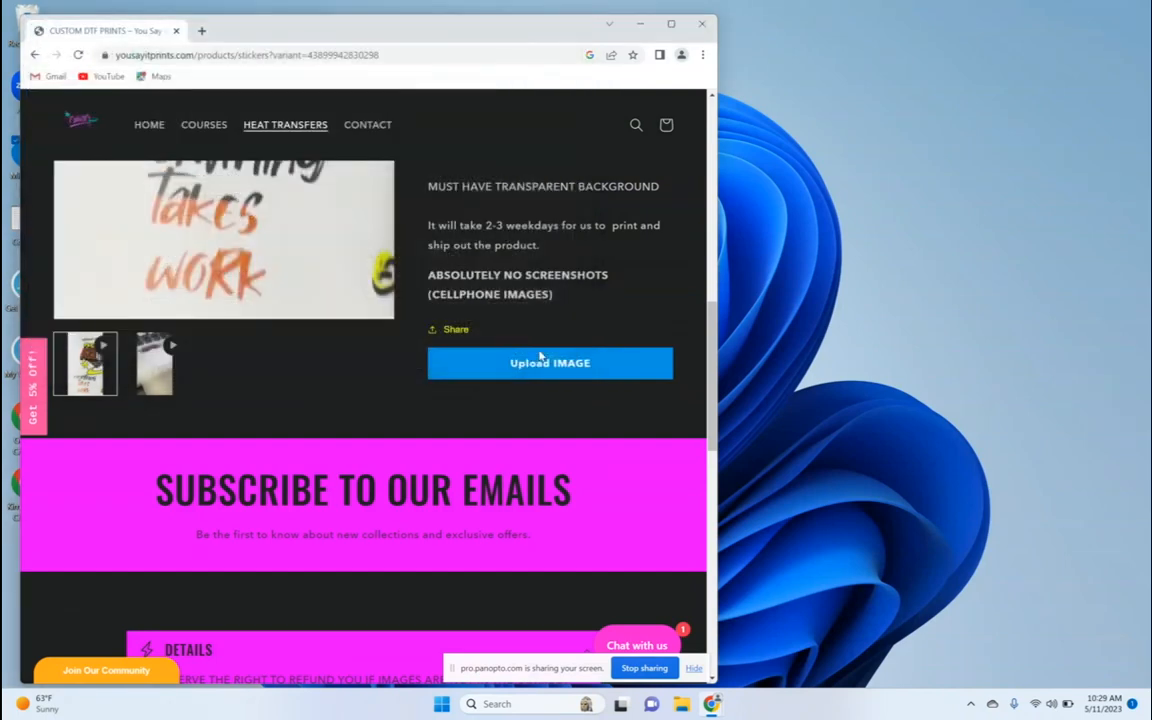
Bring up the order page's image file picker, switch to the Canva window and open the downloaded Untitled design.pdf
{"action": "left_click", "coordinate": [490, 366]}
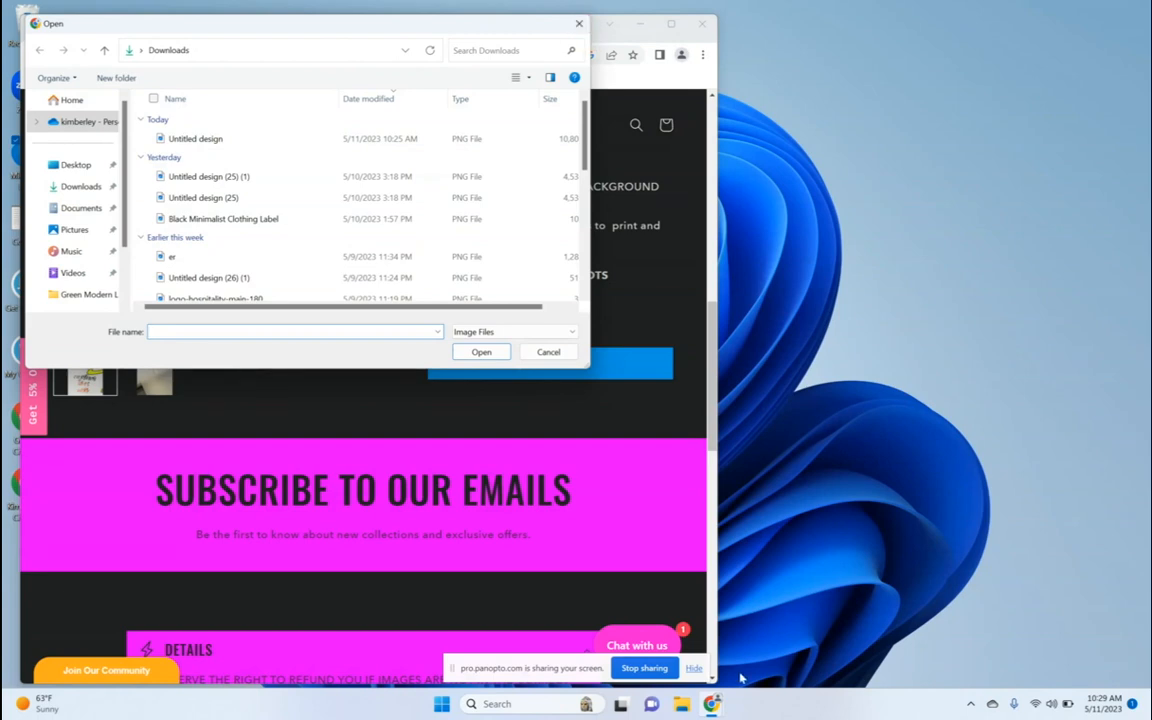
{"action": "mouse_move", "coordinate": [711, 703]}
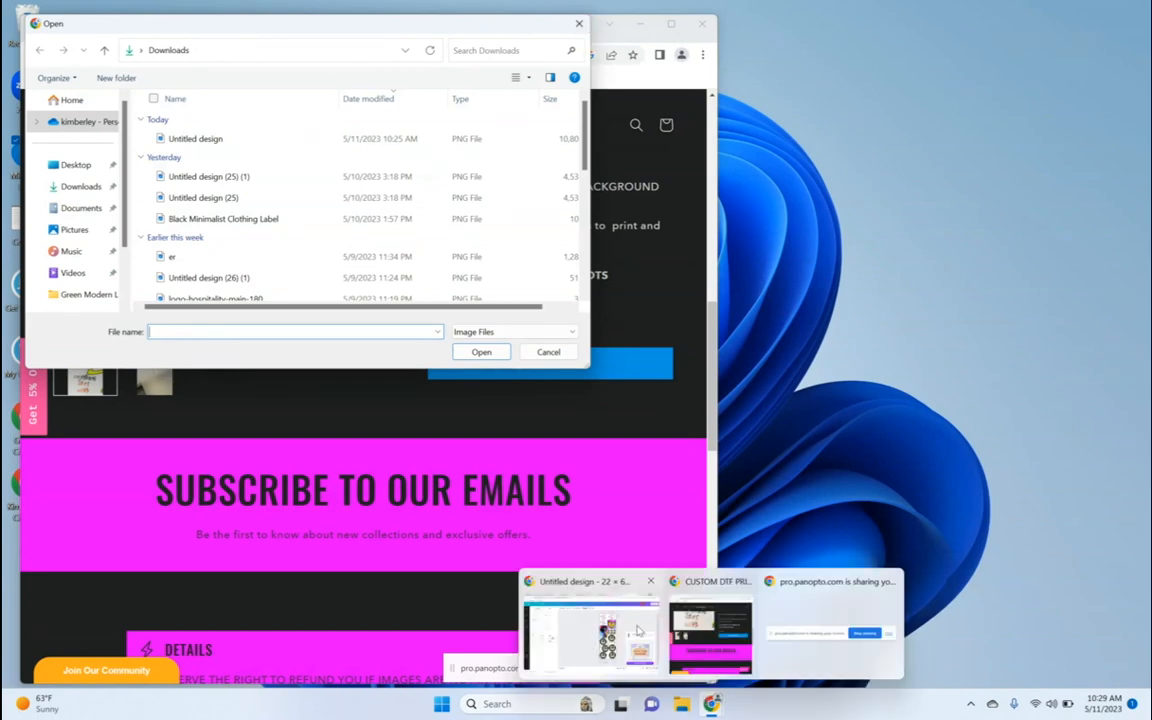
{"action": "left_click", "coordinate": [576, 570]}
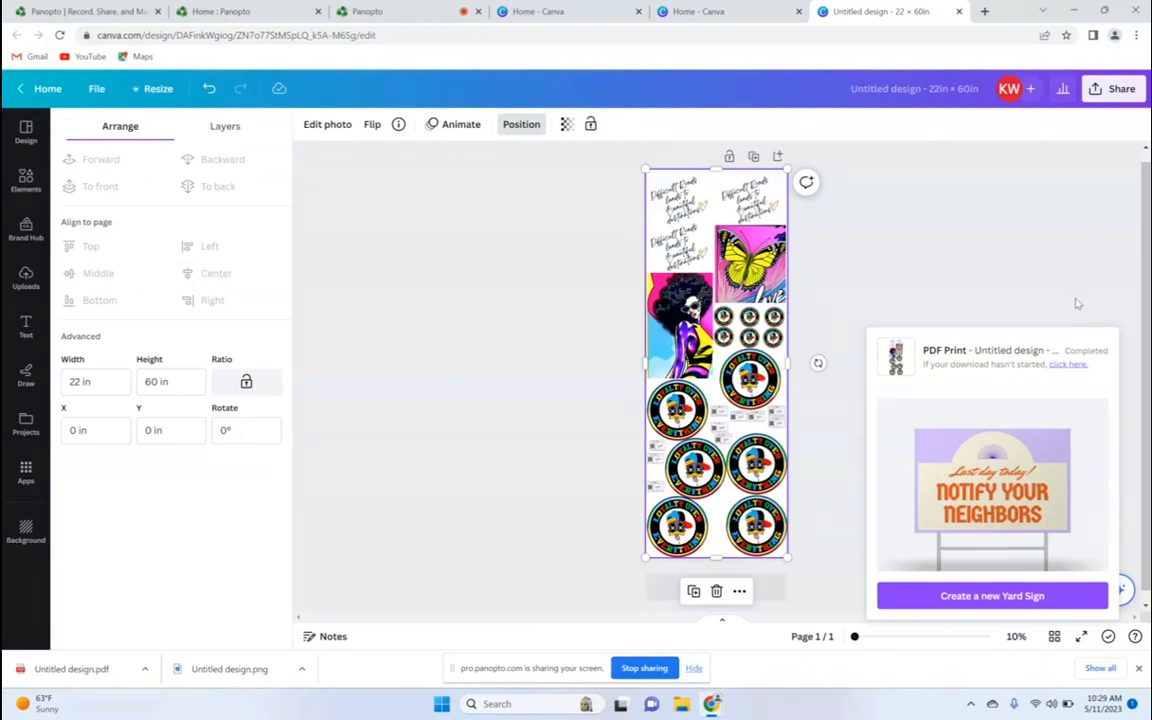
{"action": "left_click_drag", "start_coordinate": [1064, 284], "coordinate": [146, 673]}
{"action": "left_click", "coordinate": [146, 673]}
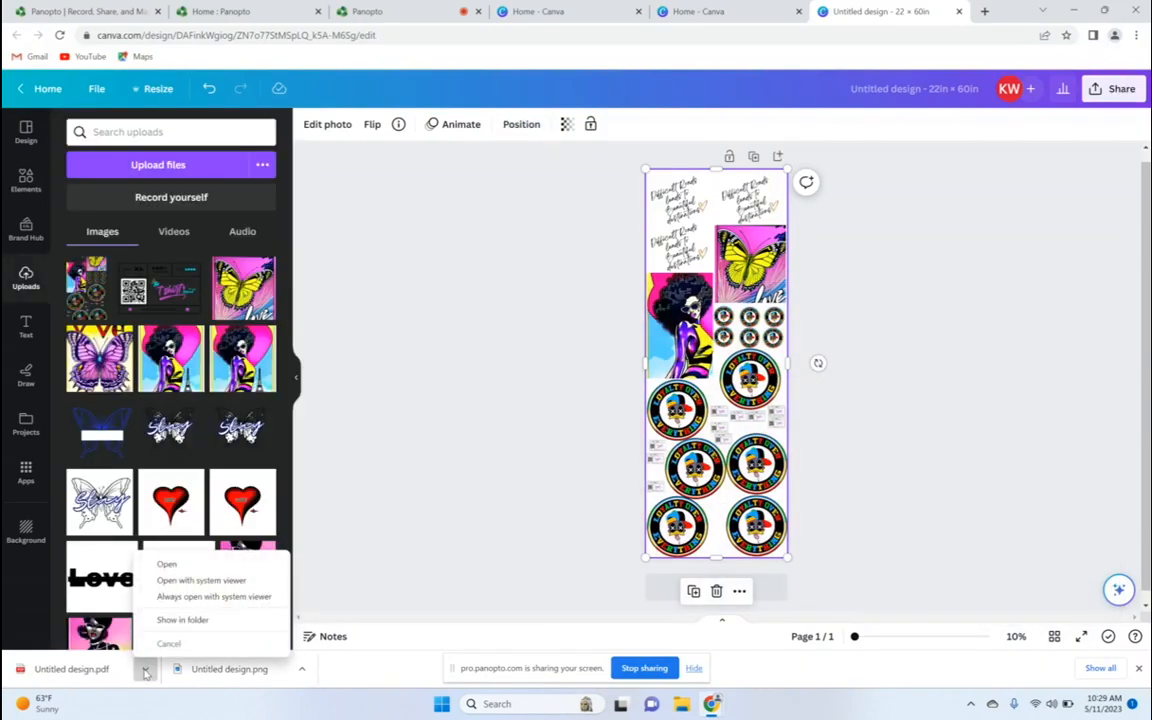
{"action": "left_click", "coordinate": [168, 564]}
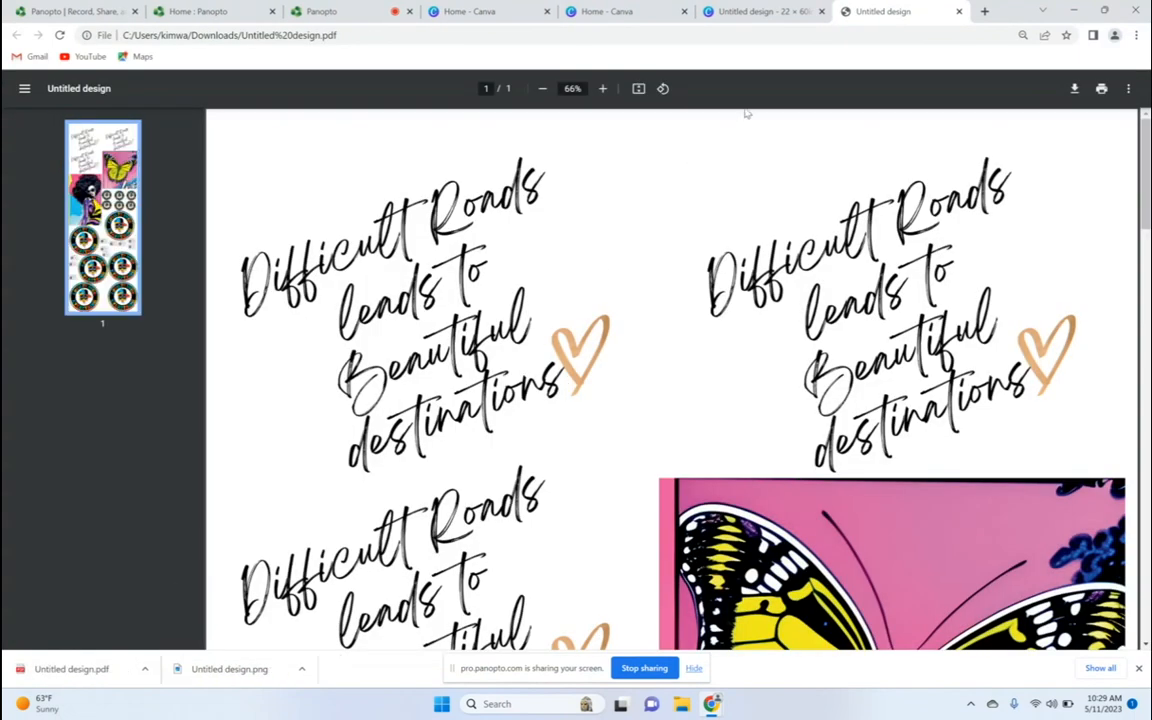
Save the PDF to Downloads as Untitled design with the All Files type, replacing the existing file
{"action": "left_click", "coordinate": [1074, 89]}
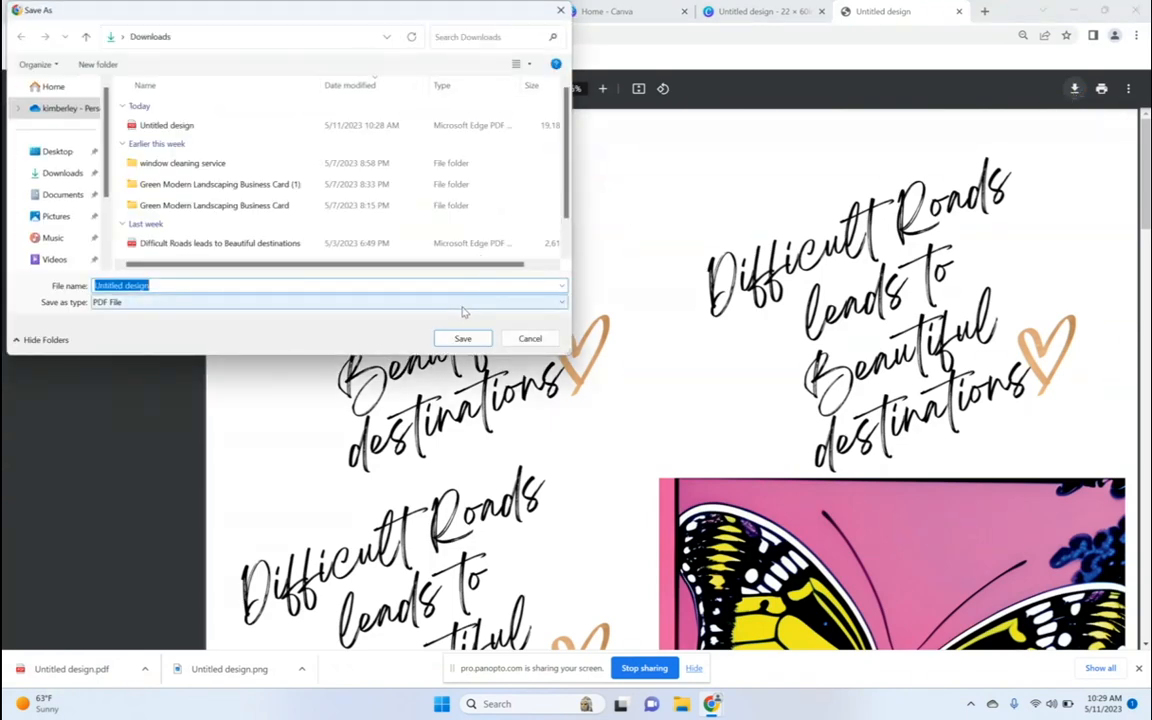
{"action": "left_click", "coordinate": [463, 302]}
{"action": "left_click", "coordinate": [428, 327]}
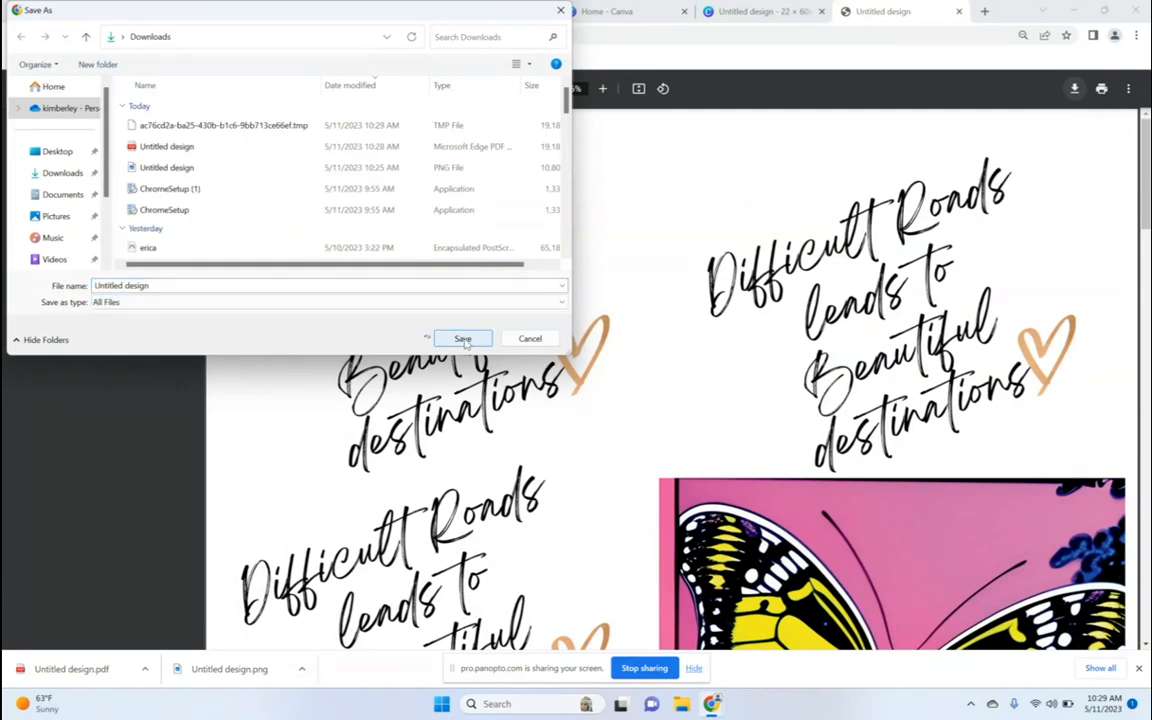
{"action": "left_click", "coordinate": [463, 340]}
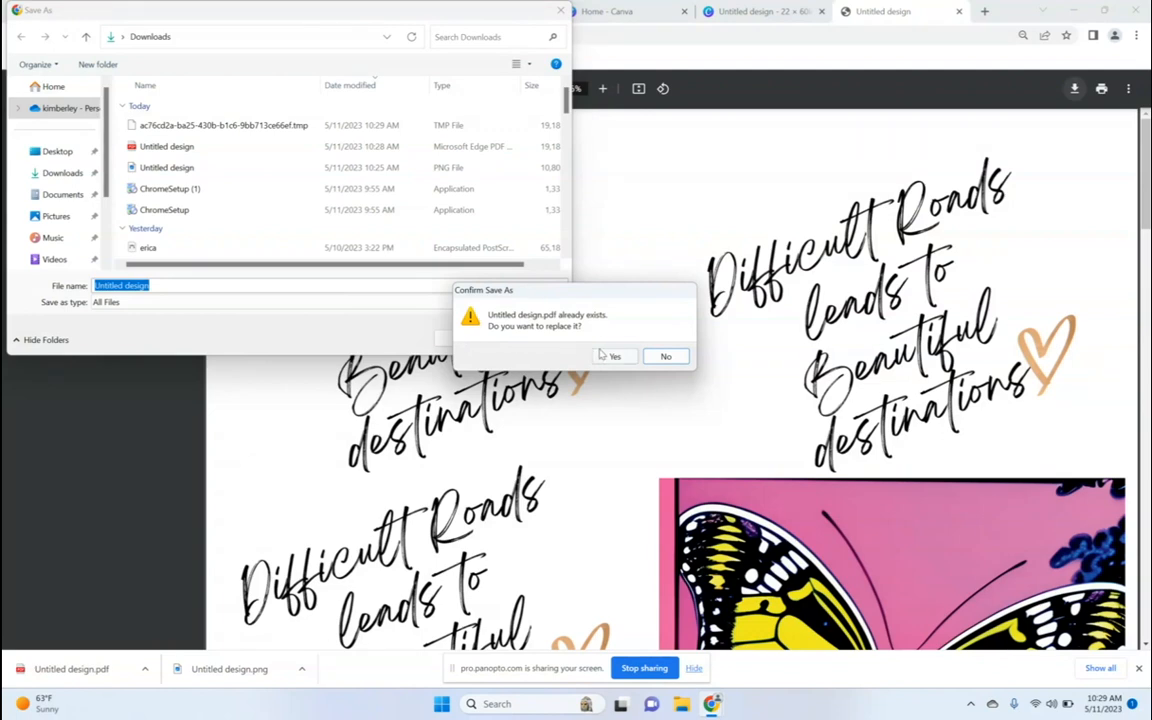
{"action": "left_click", "coordinate": [611, 356]}
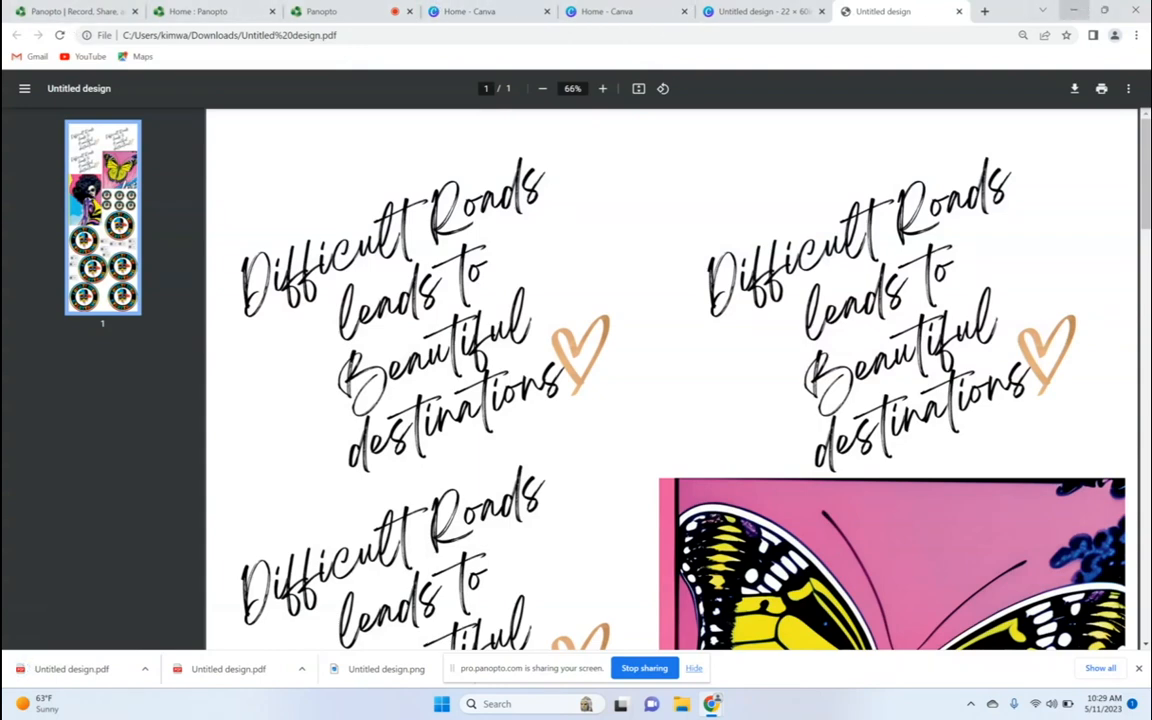
Return to the Custom DTF Prints page, reopen the image file picker and upload the Untitled design PNG from Downloads
{"action": "left_click", "coordinate": [1078, 9]}
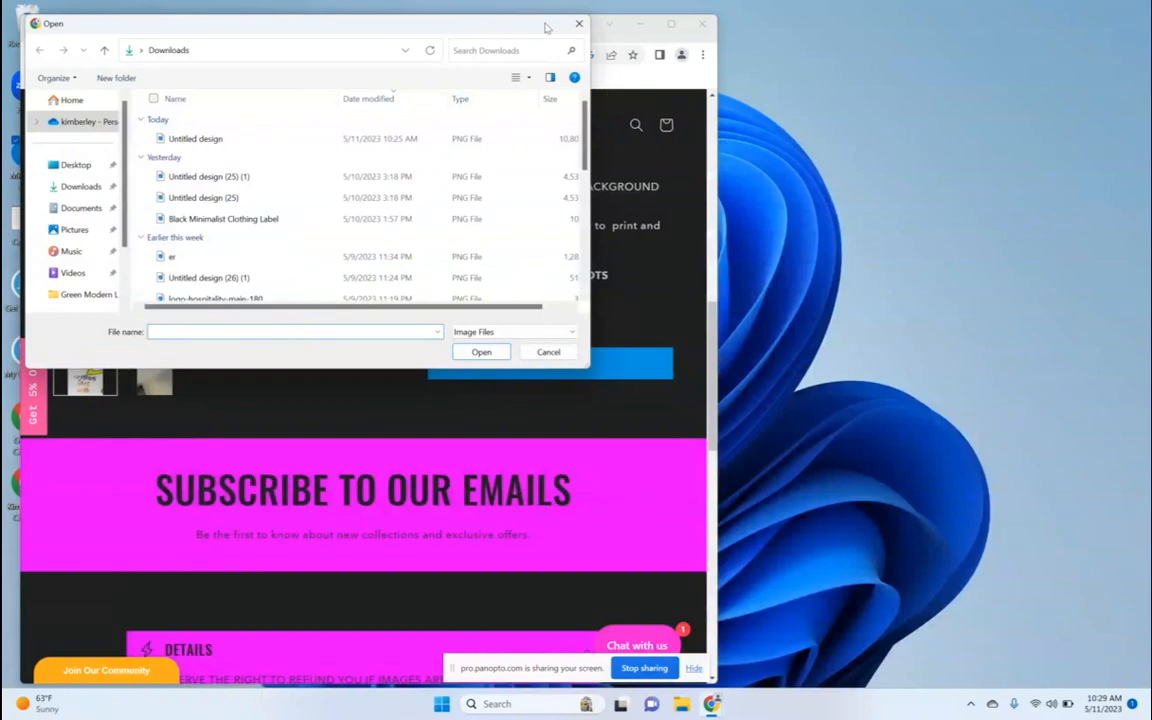
{"action": "left_click", "coordinate": [578, 23]}
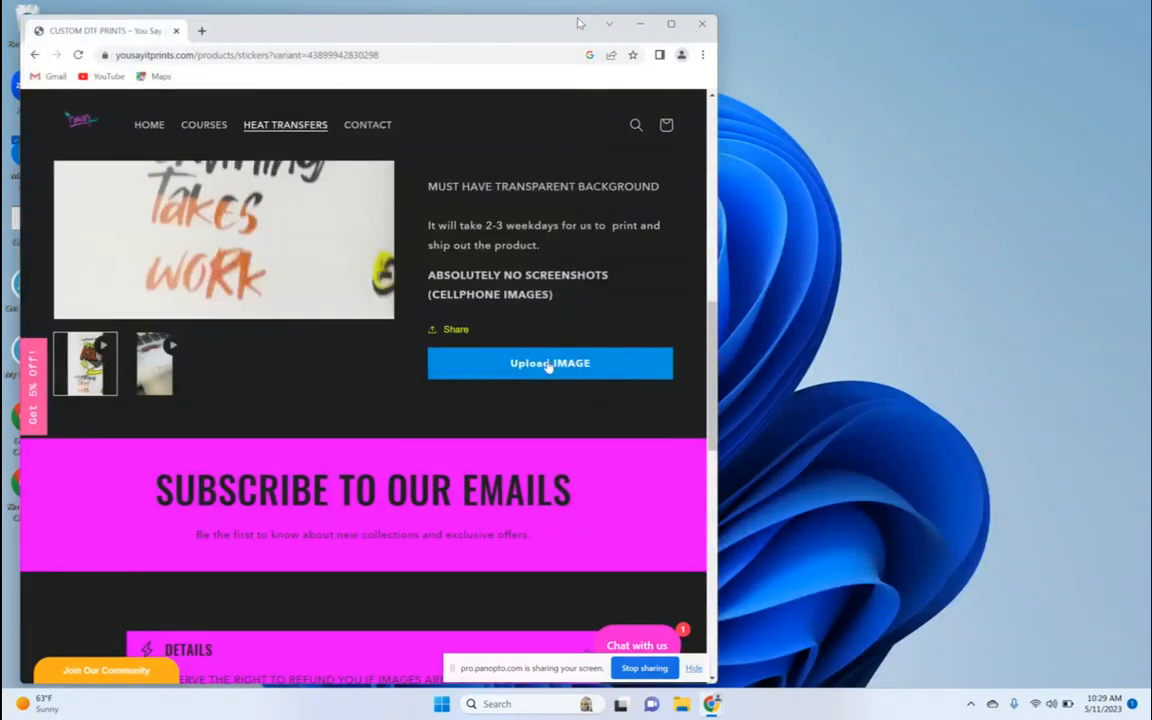
{"action": "left_click", "coordinate": [549, 365]}
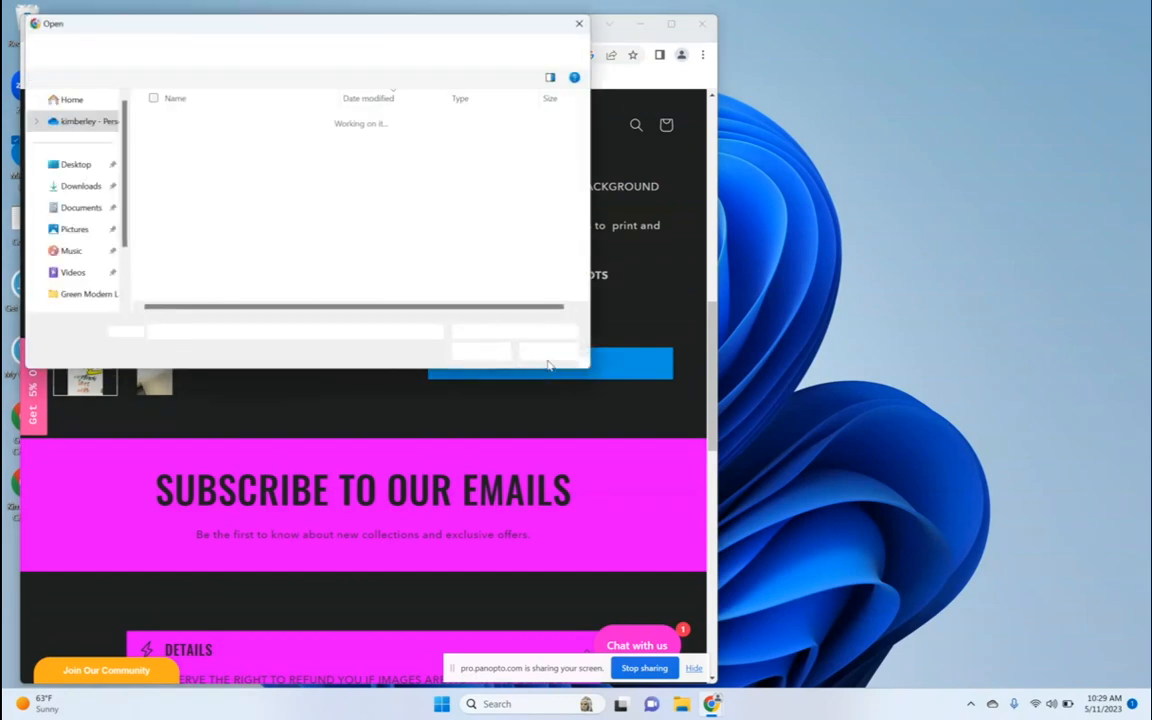
{"action": "left_click", "coordinate": [212, 140]}
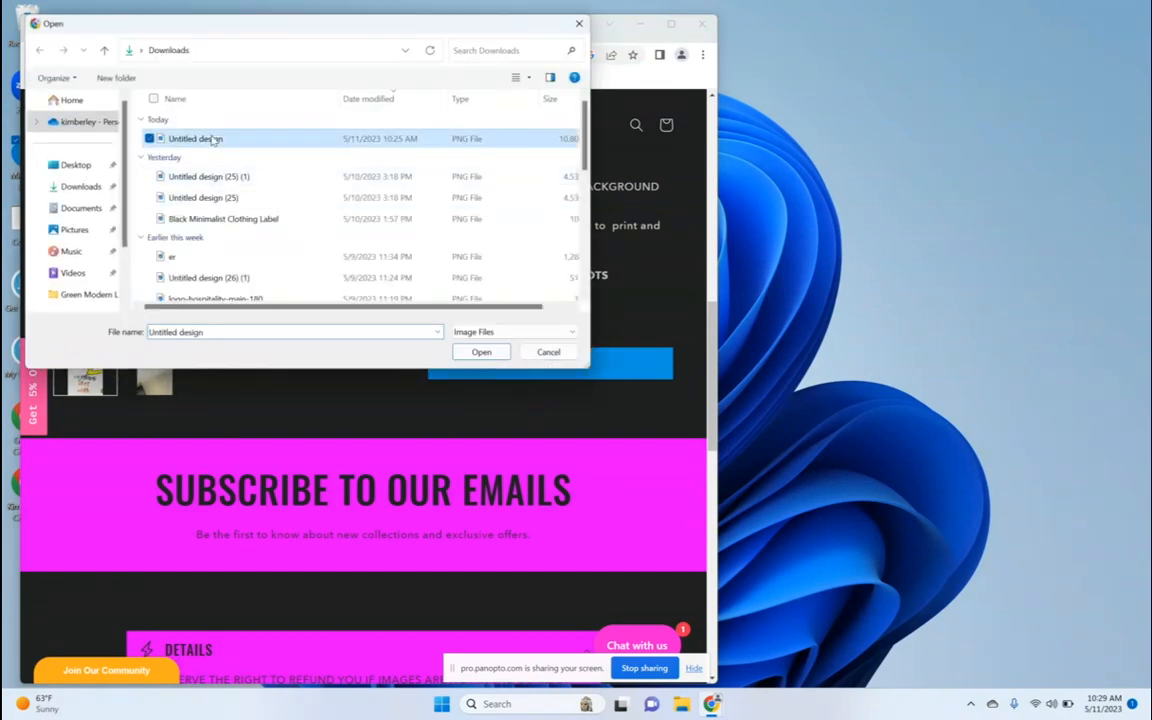
{"action": "left_click", "coordinate": [481, 352]}
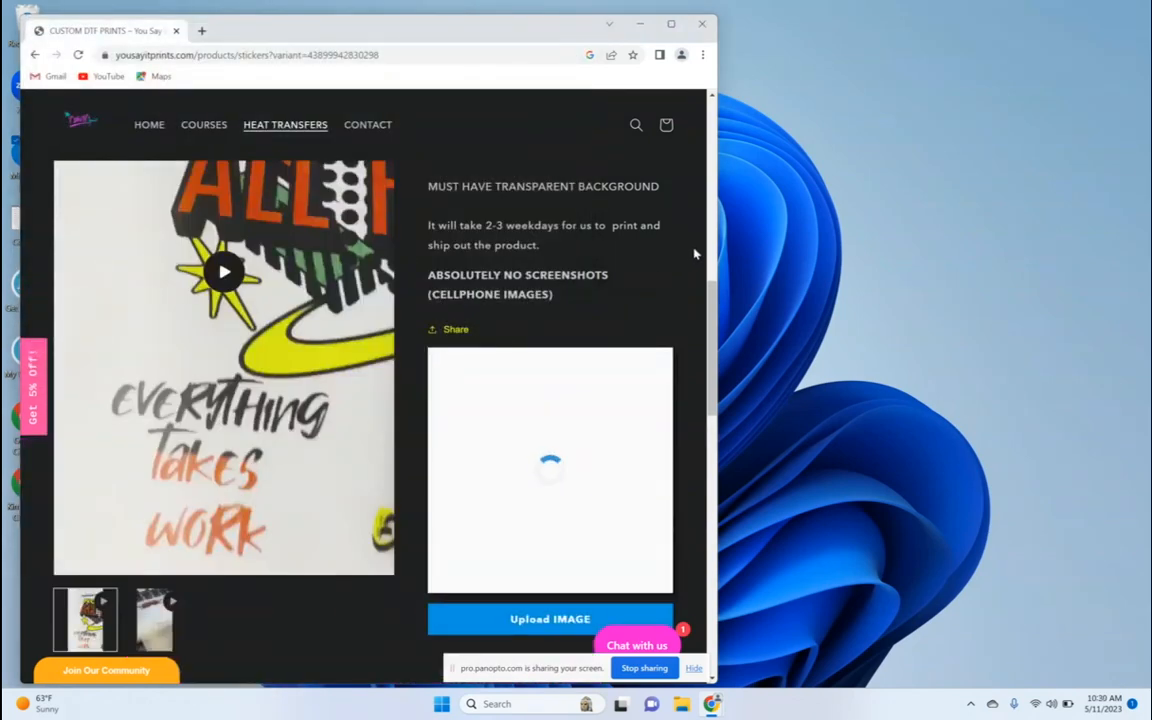
Add the 22X60 Custom DTF Prints item to the cart and proceed to checkout
{"action": "left_click_drag", "start_coordinate": [714, 308], "coordinate": [697, 212]}
{"action": "left_click", "coordinate": [581, 217]}
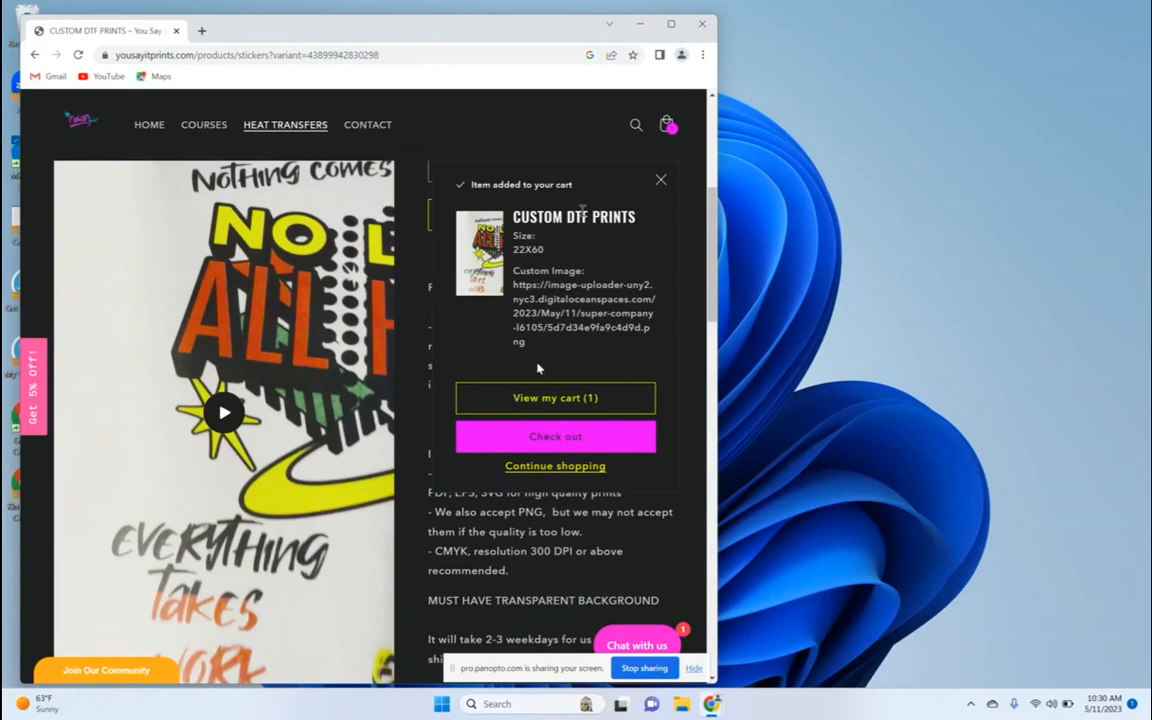
{"action": "left_click", "coordinate": [555, 437]}
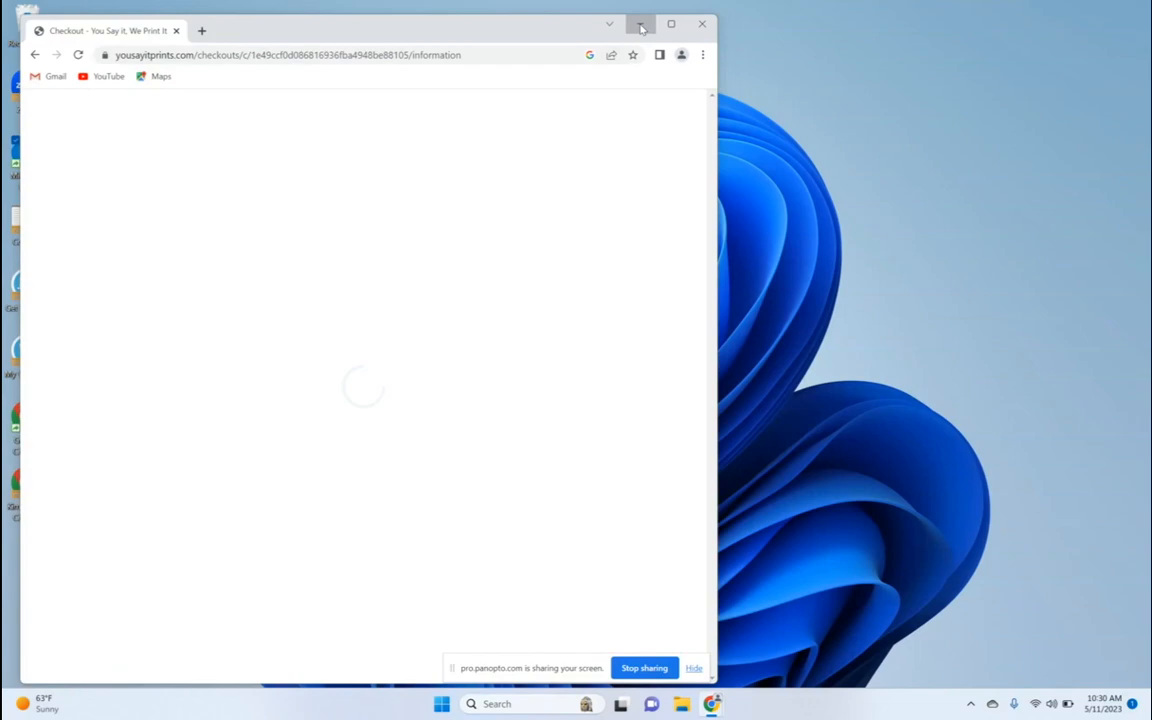
Minimize the checkout window and stop sharing the screen
{"action": "left_click", "coordinate": [641, 27]}
{"action": "mouse_move", "coordinate": [711, 704]}
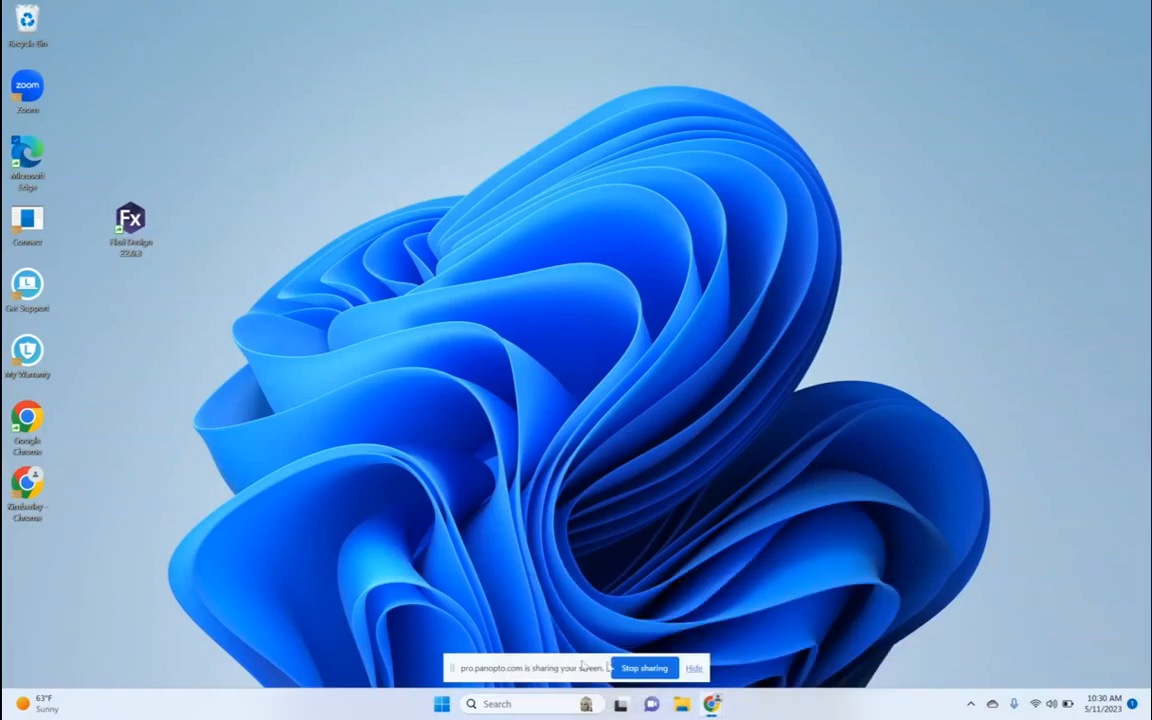
{"action": "left_click", "coordinate": [643, 668]}
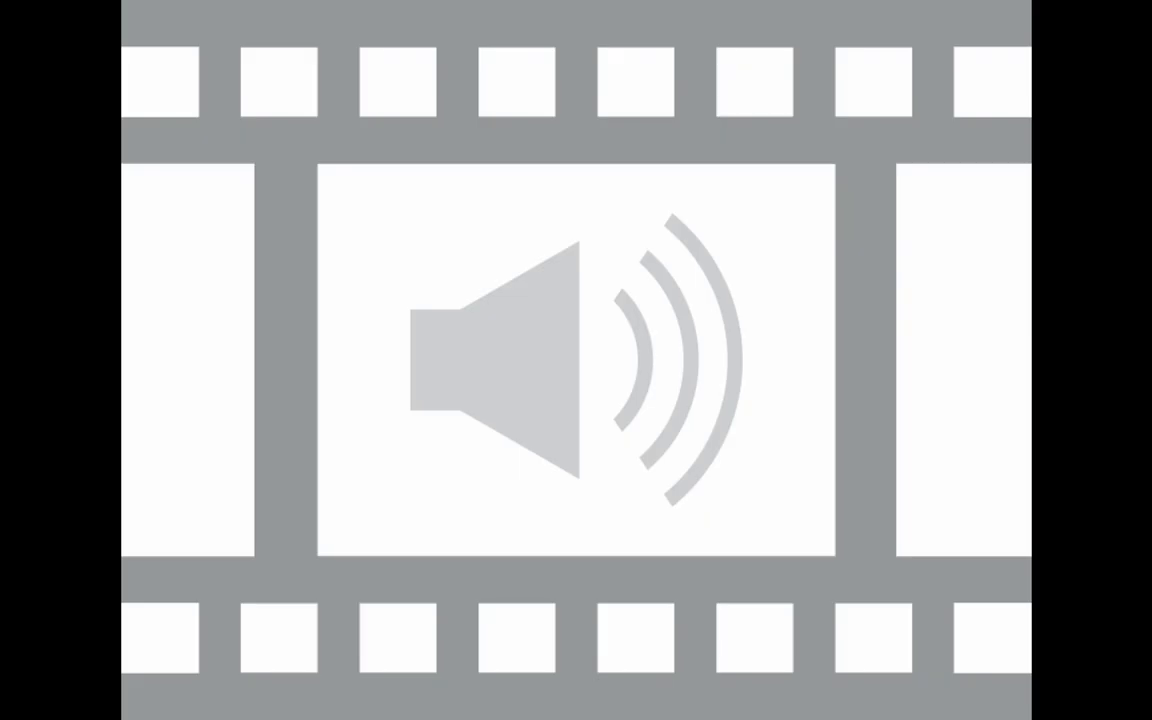